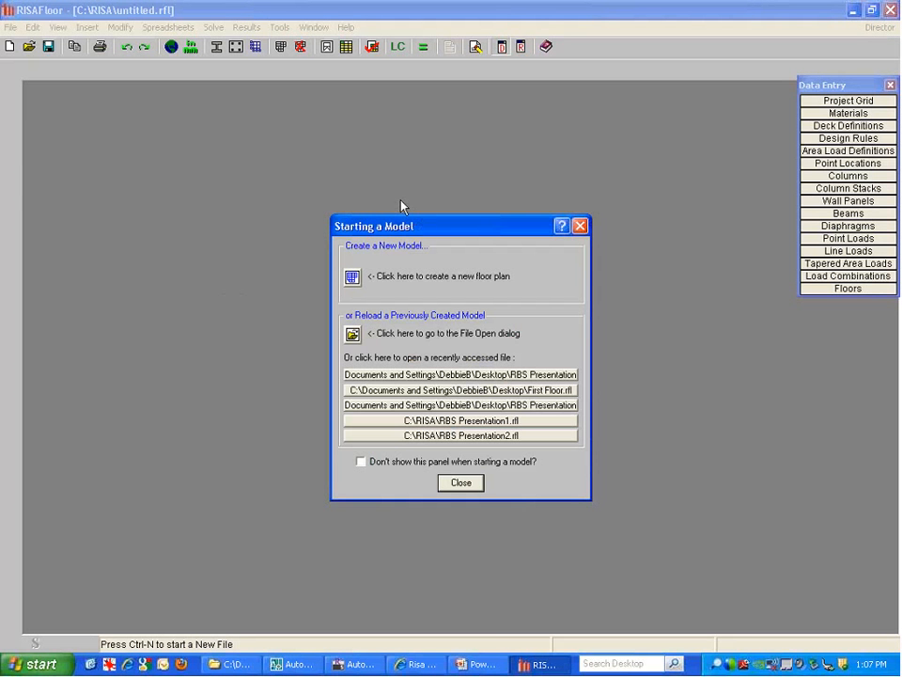
Start a new floor plan labelled Basement at 15 ft elevation
left_click_drag(429, 228, 402, 194)
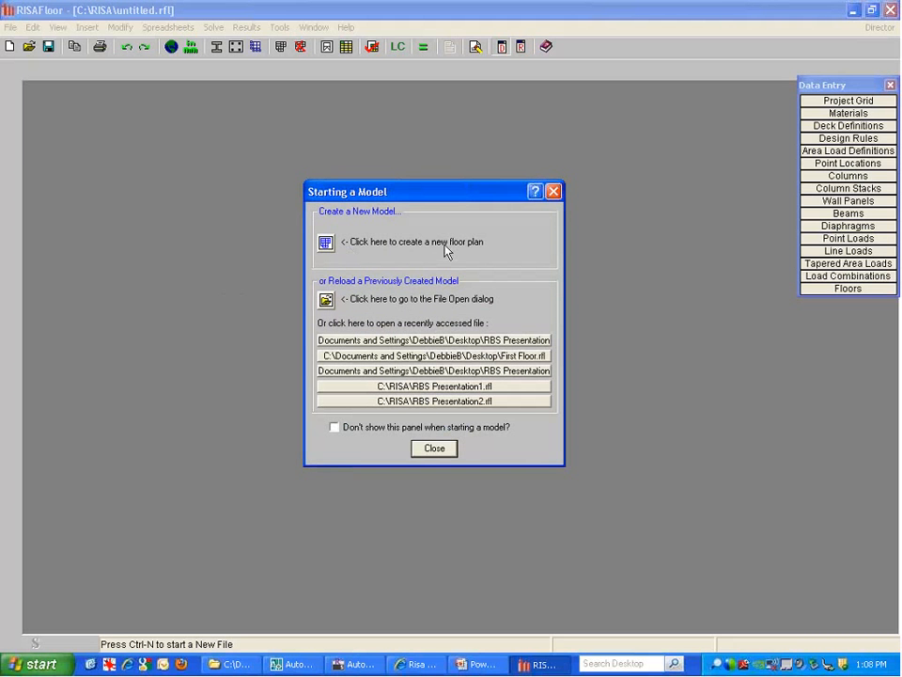
left_click(325, 244)
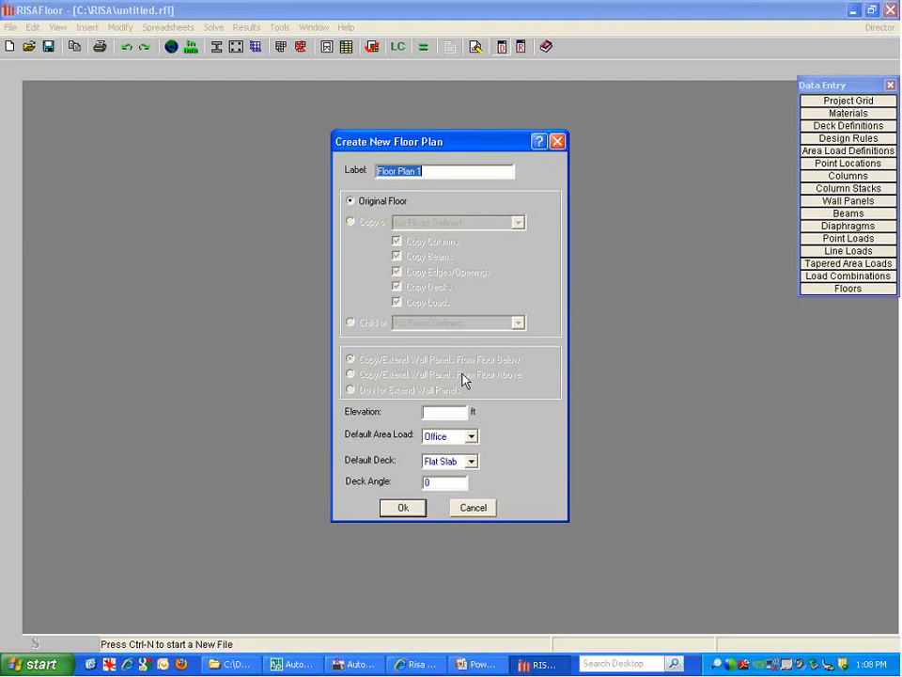
type("Basement")
left_click(451, 411)
type("15")
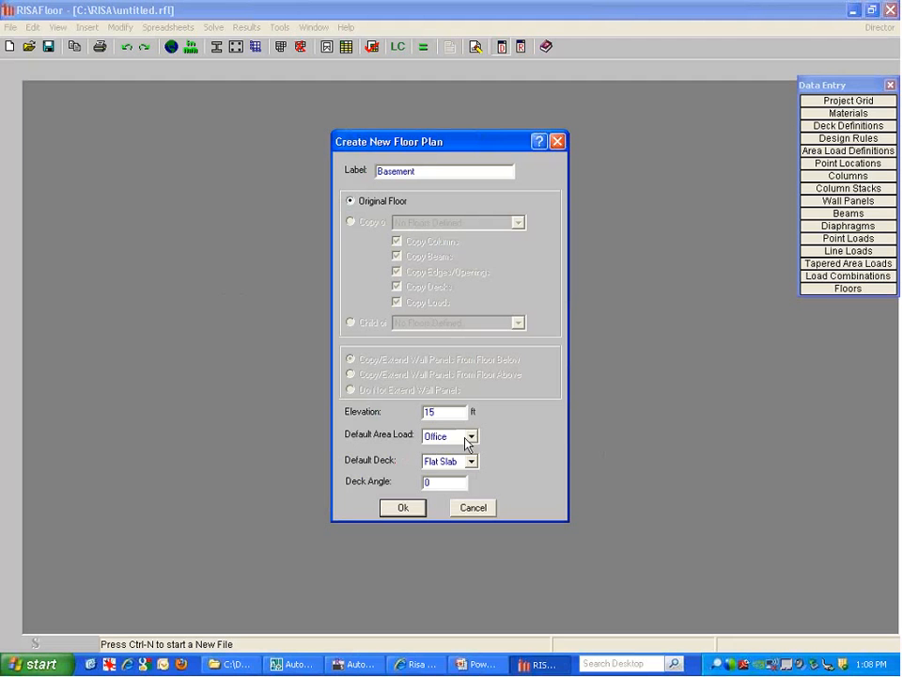
left_click_drag(445, 414, 393, 410)
Keep the Office area load and Flat Slab deck, set the deck angle to 90, and confirm
left_click(471, 437)
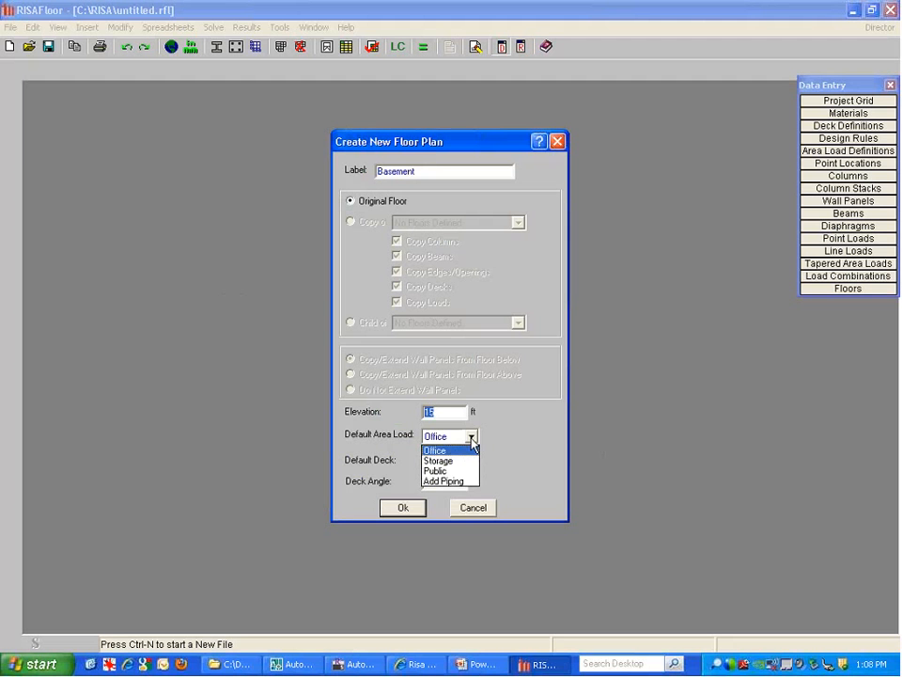
left_click(471, 440)
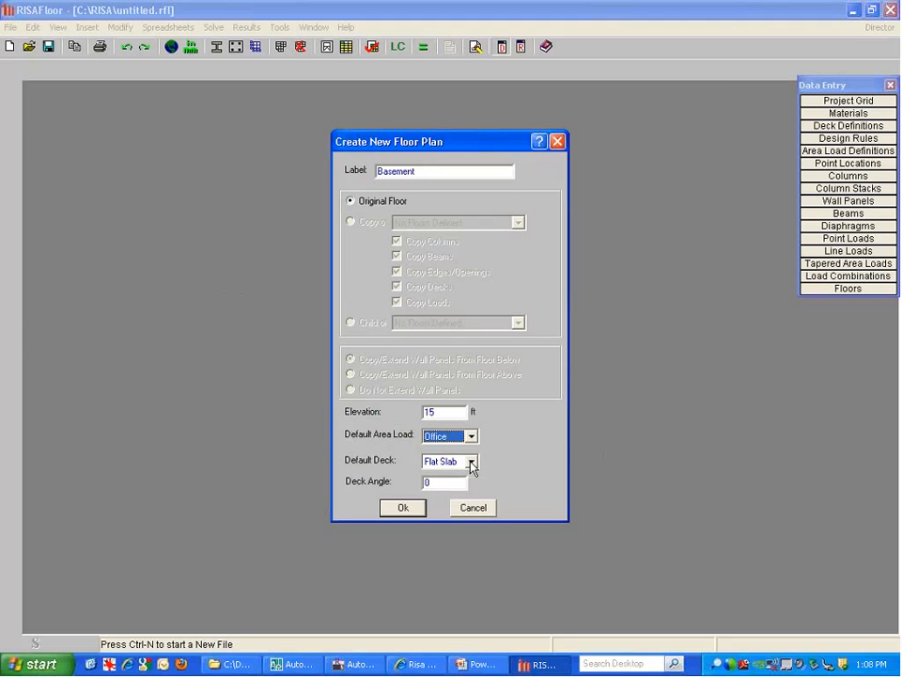
left_click(472, 461)
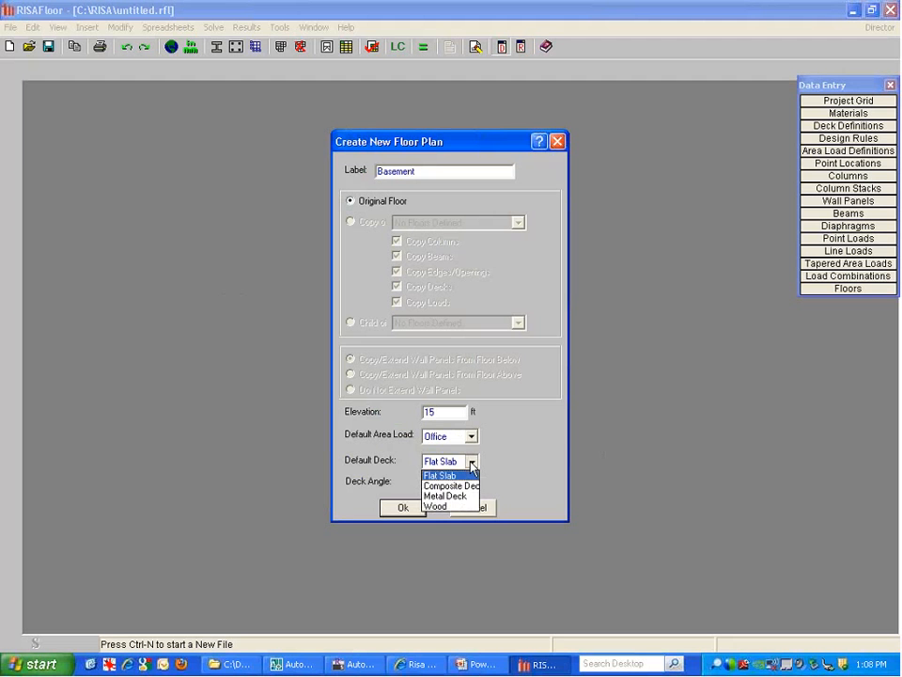
left_click(472, 463)
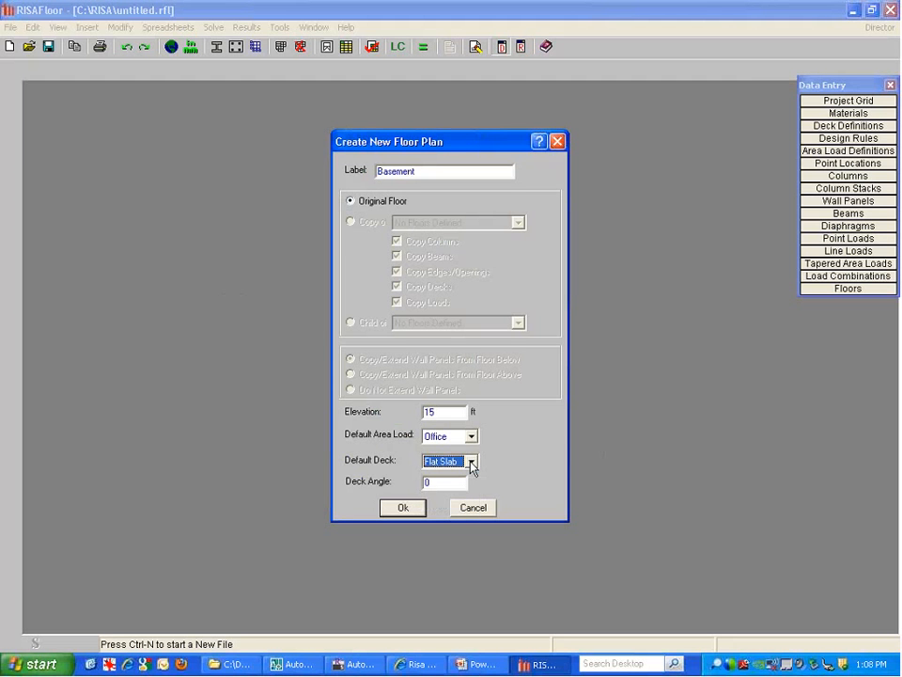
double_click(425, 481)
type("90")
left_click(419, 508)
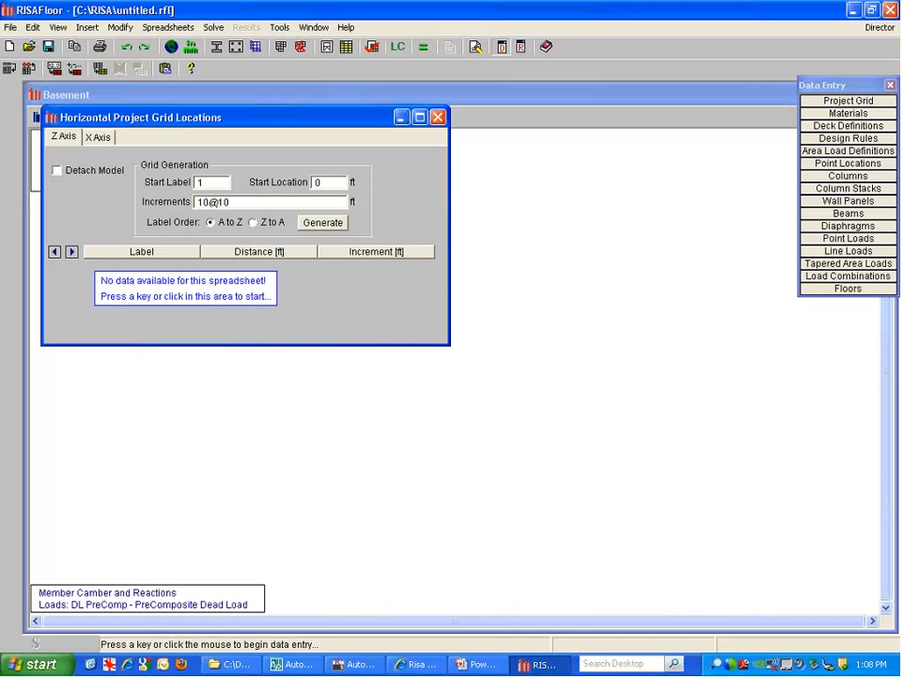
Generate nine Z-axis grid lines from increments 8@24
left_click_drag(232, 202, 195, 202)
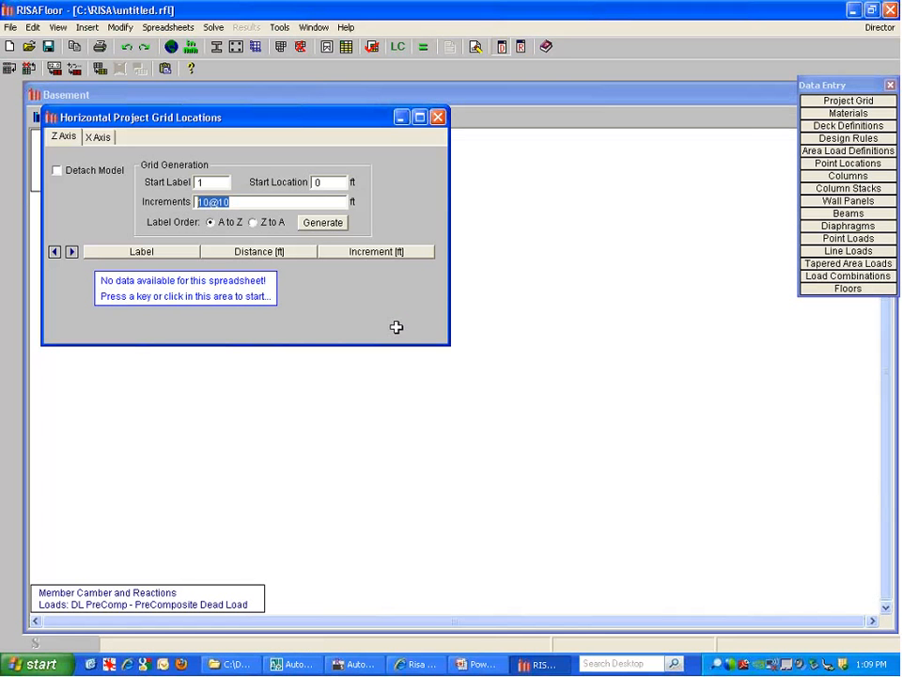
left_click(57, 140)
left_click(72, 137)
left_click_drag(232, 202, 151, 199)
type("8@24")
double_click(216, 183)
key("Tab")
left_click(320, 228)
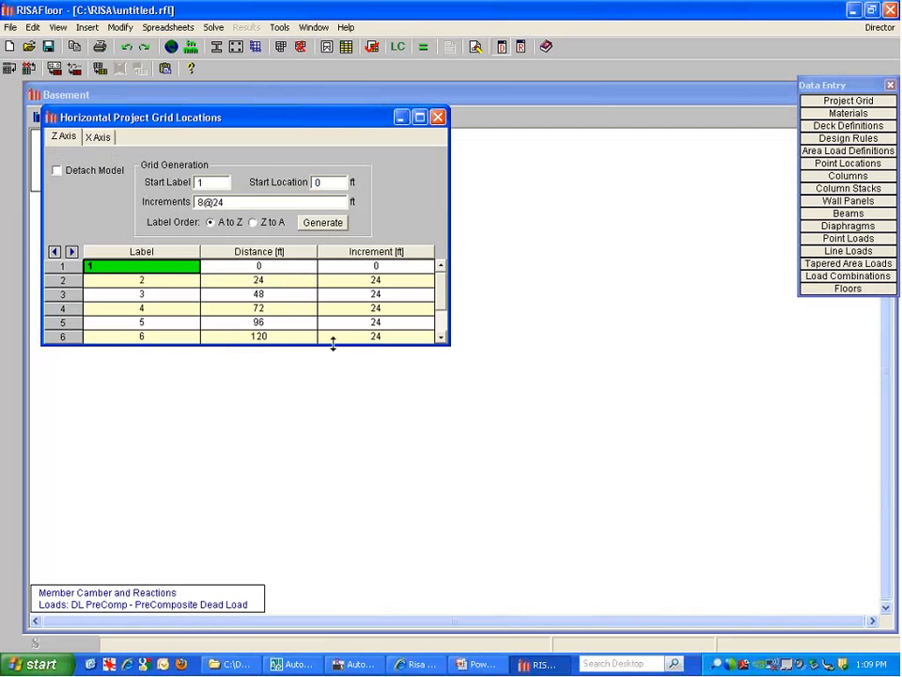
left_click_drag(332, 344, 331, 427)
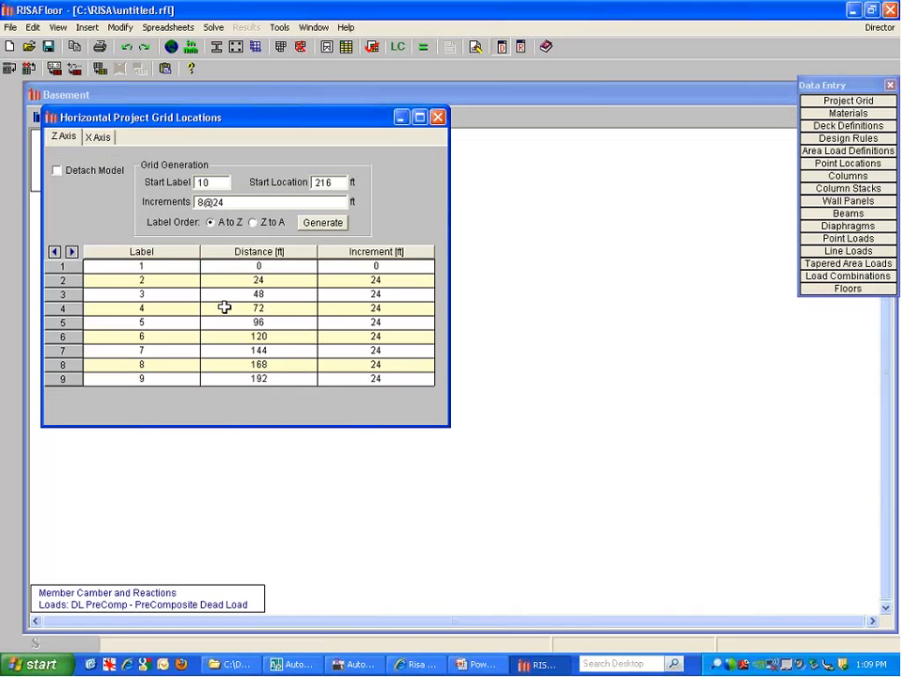
Change the spacing before grid lines 5 and 6 to 10 ft each
left_click(183, 308)
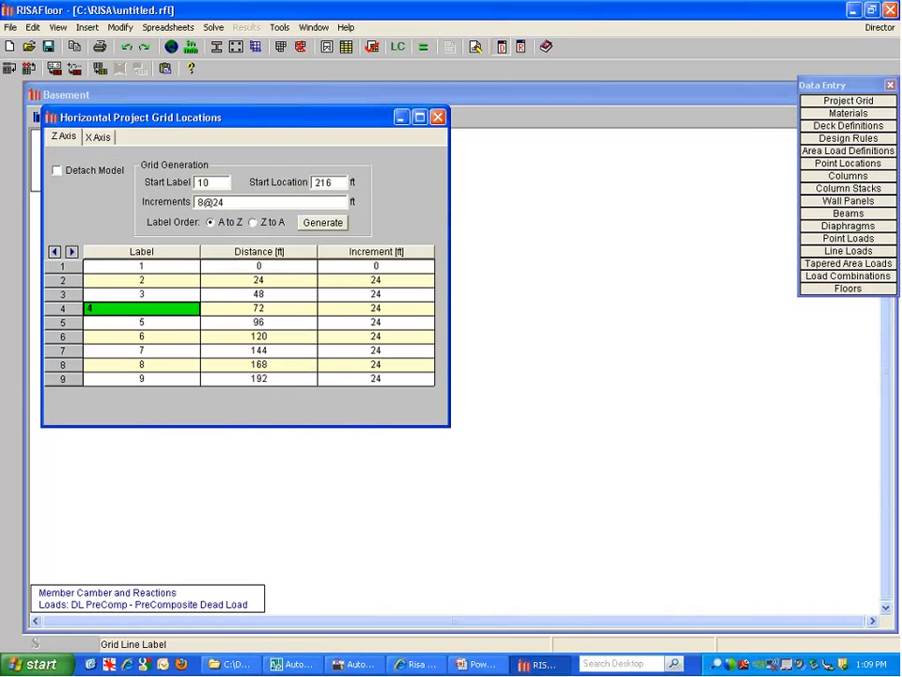
left_click(372, 319)
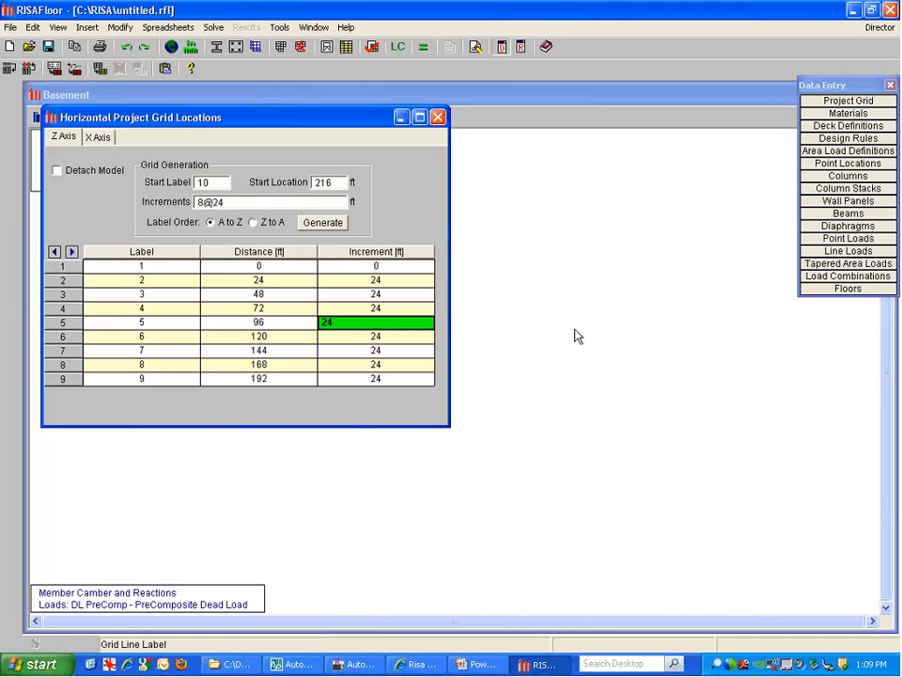
type("10")
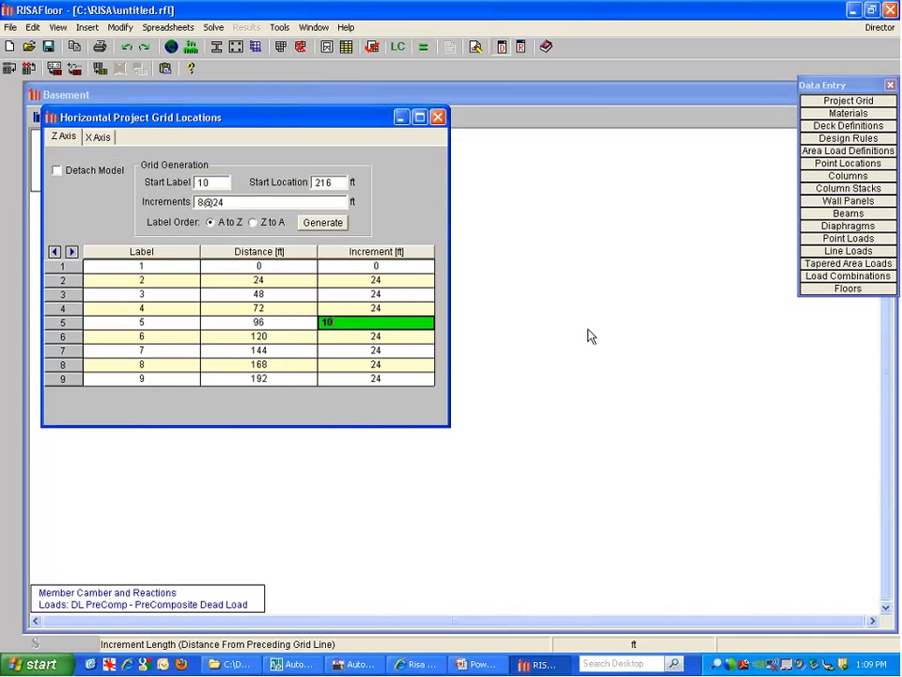
key("Return")
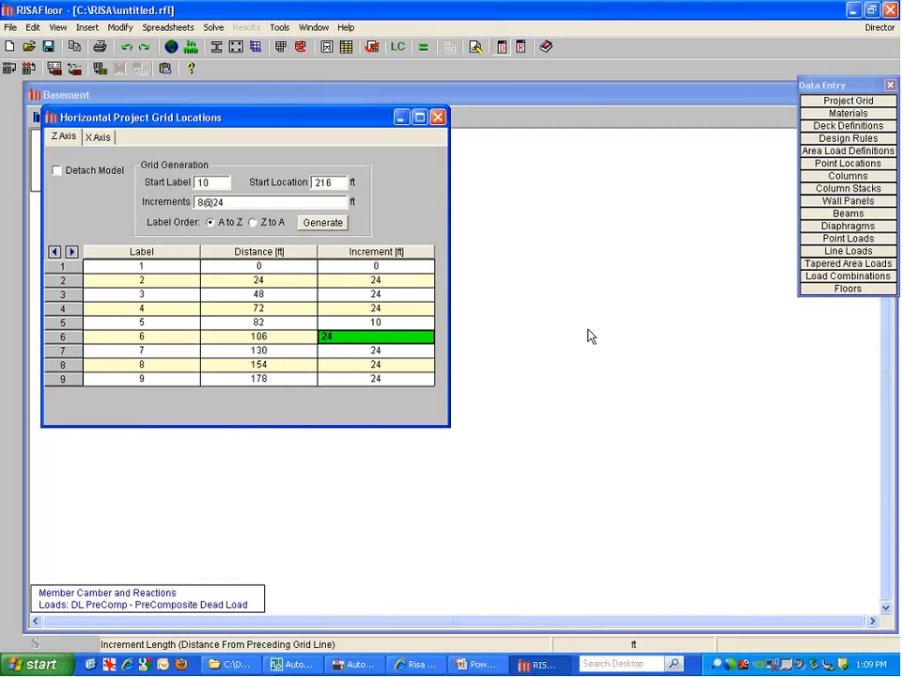
type("10")
key("Return")
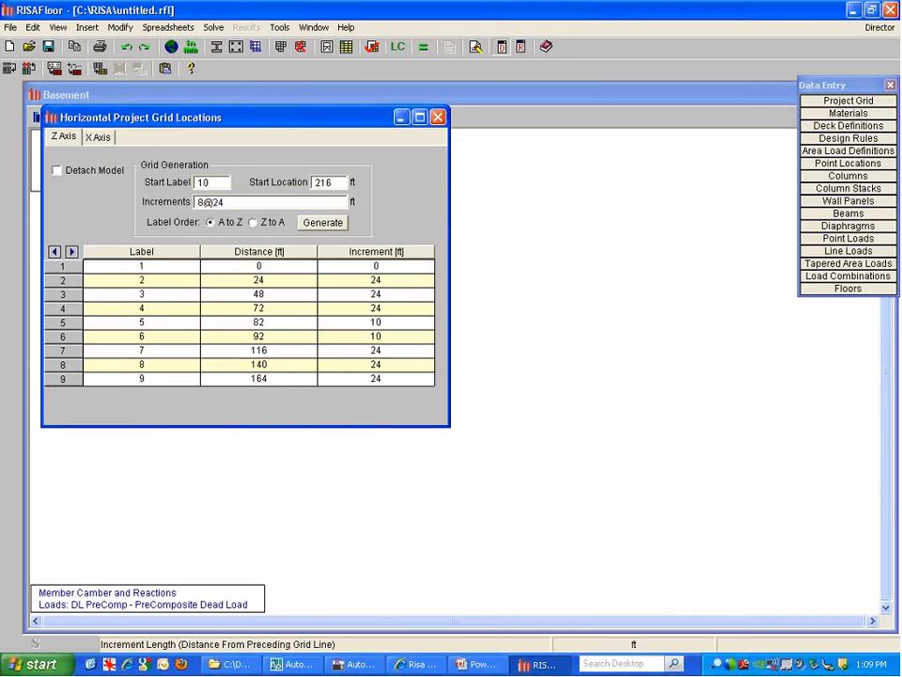
left_click(330, 310)
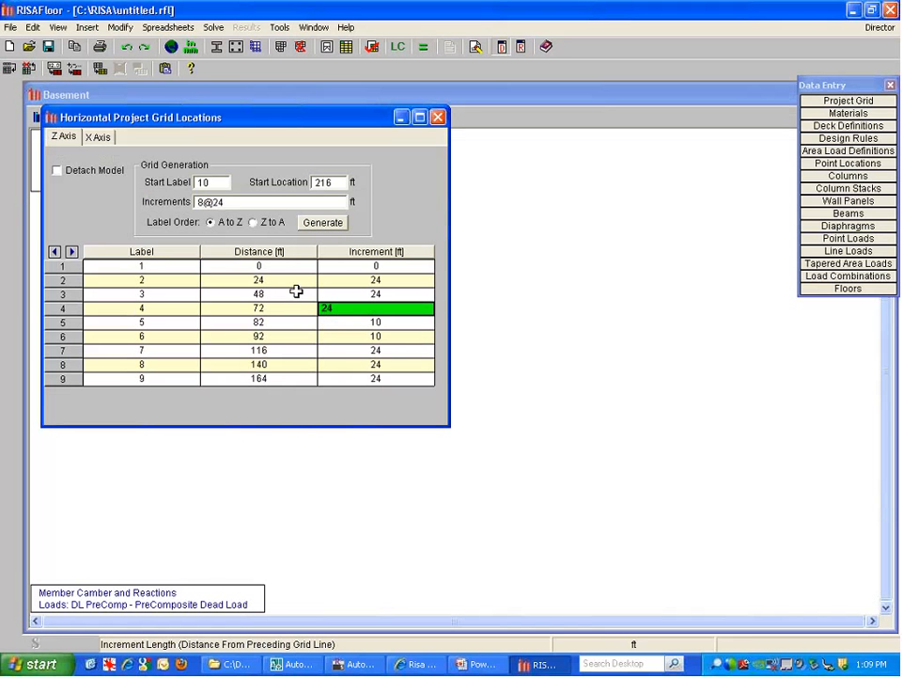
left_click(276, 348)
left_click(99, 137)
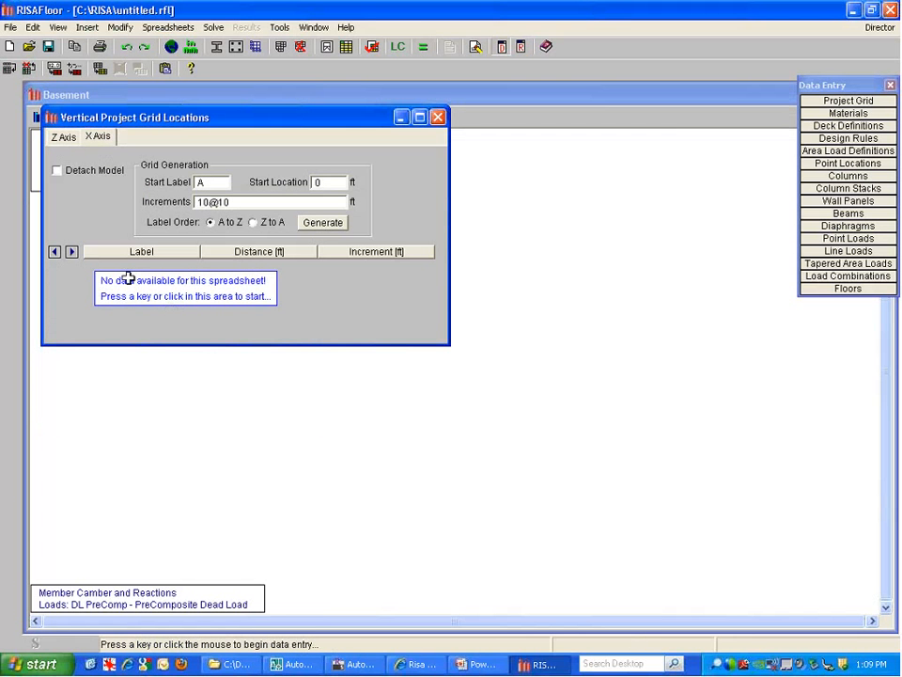
Generate the X-axis grid lines from increments 6@20
left_click_drag(235, 202, 163, 200)
type("6@")
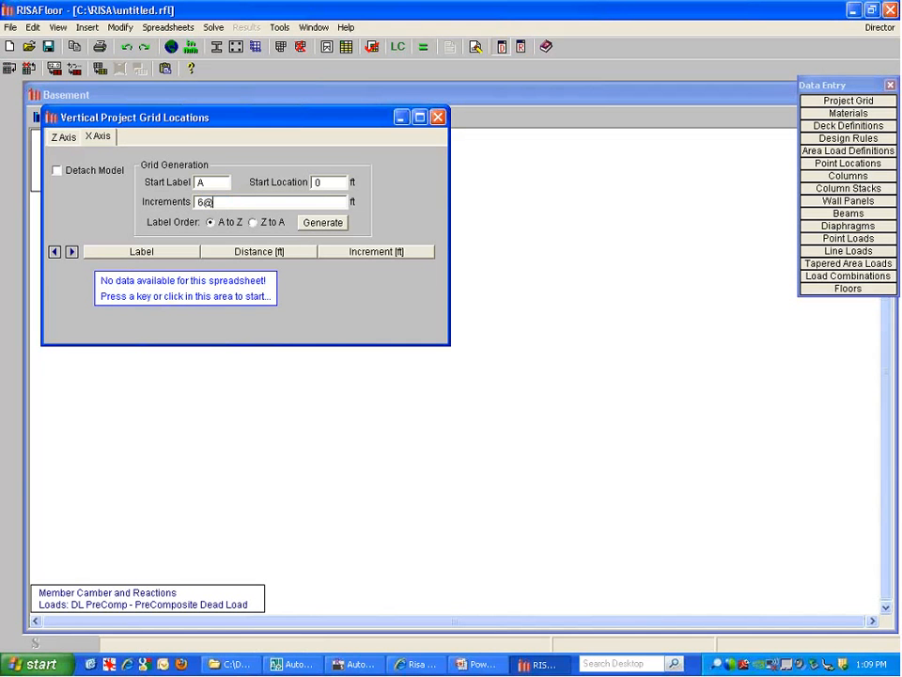
type("20")
left_click(326, 222)
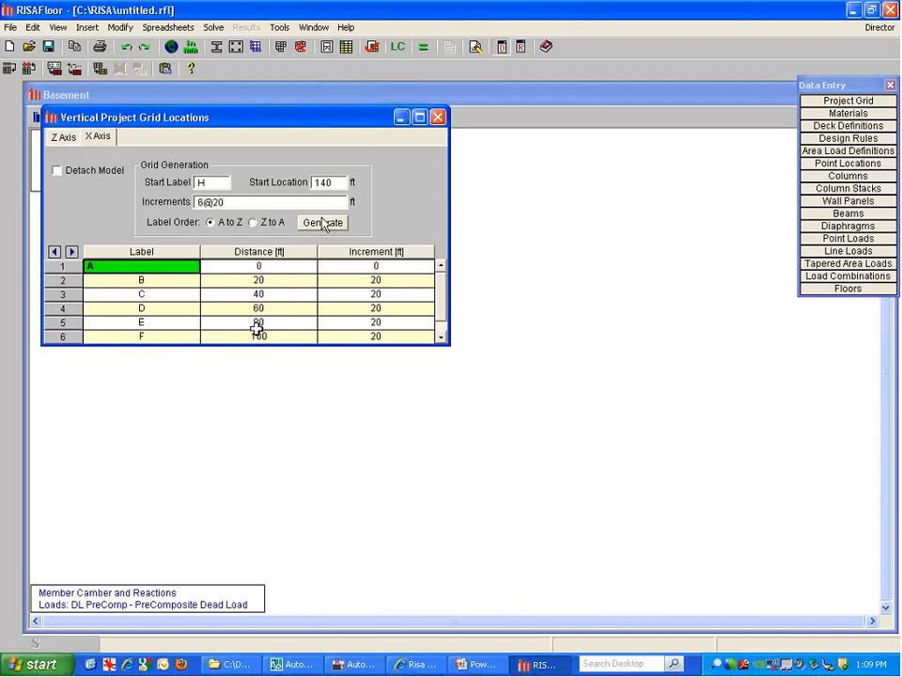
left_click_drag(260, 344, 262, 404)
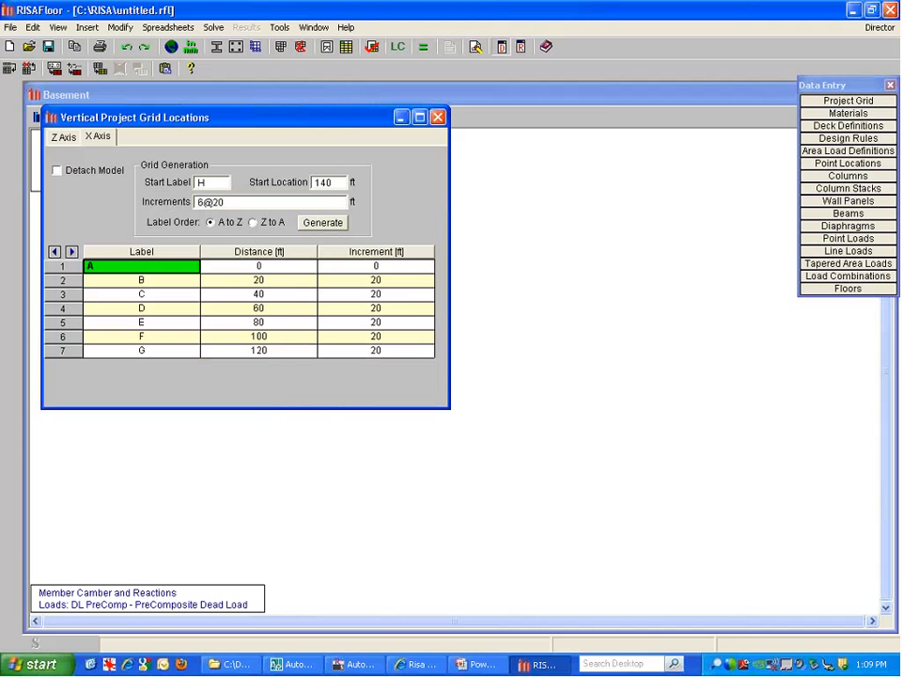
Change the spacing before grid lines B and F to 15 ft, then close the grid table
left_click(376, 280)
type("41")
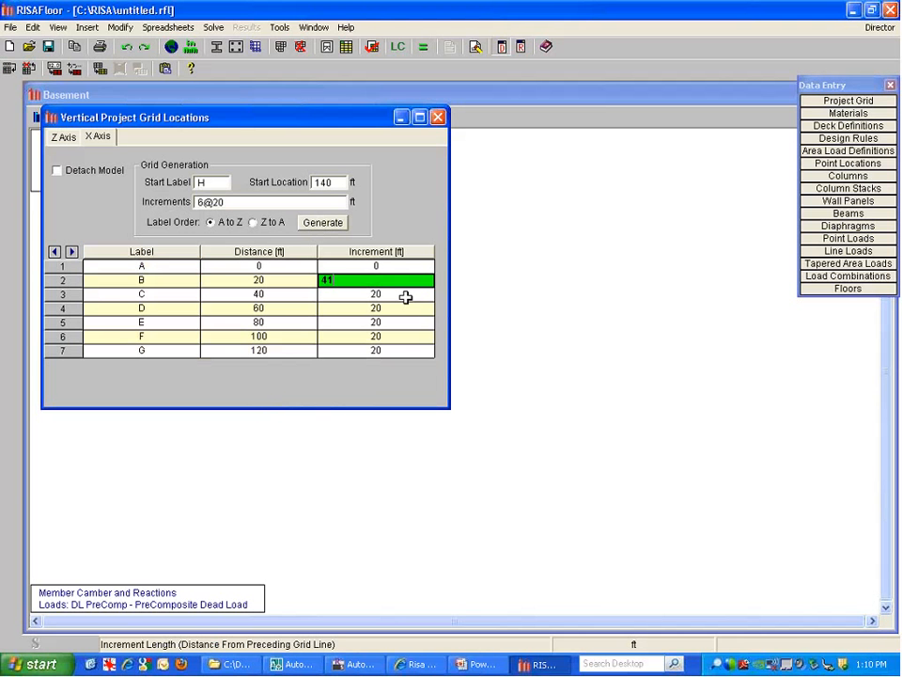
type("15")
left_click(404, 297)
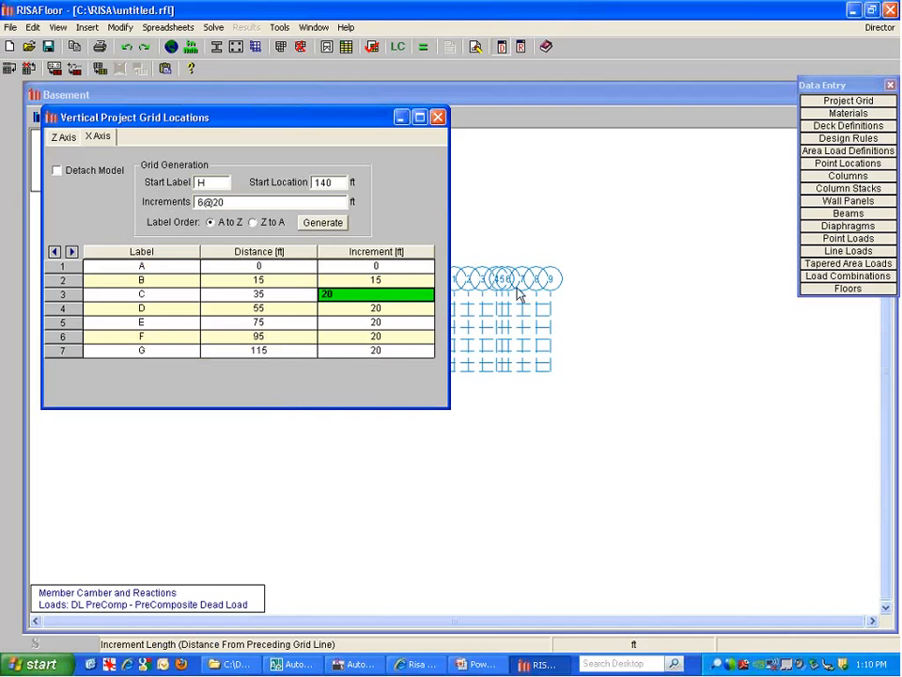
left_click(385, 344)
type("15")
key("Up")
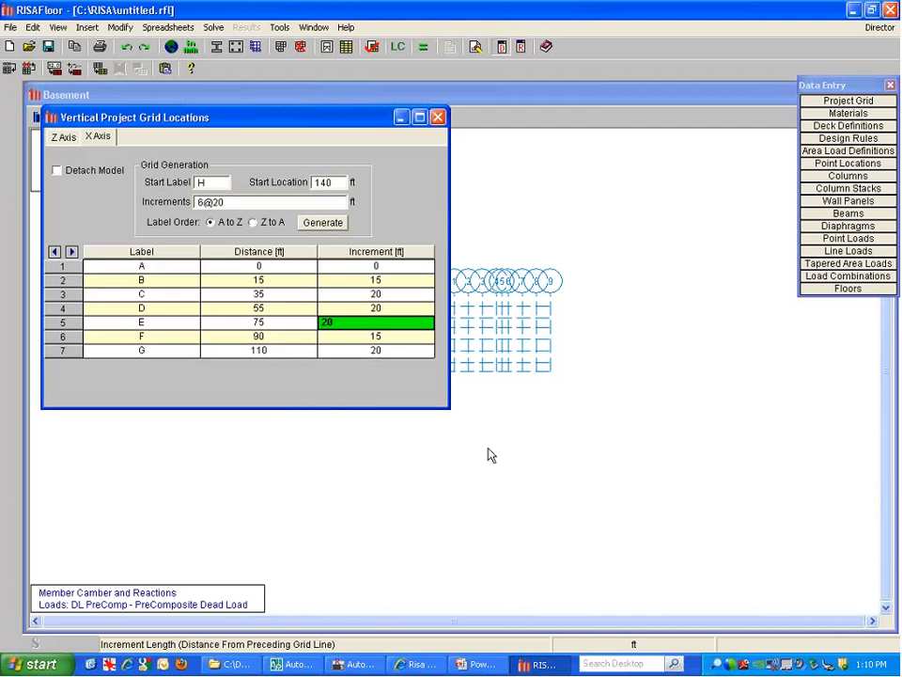
left_click(541, 457)
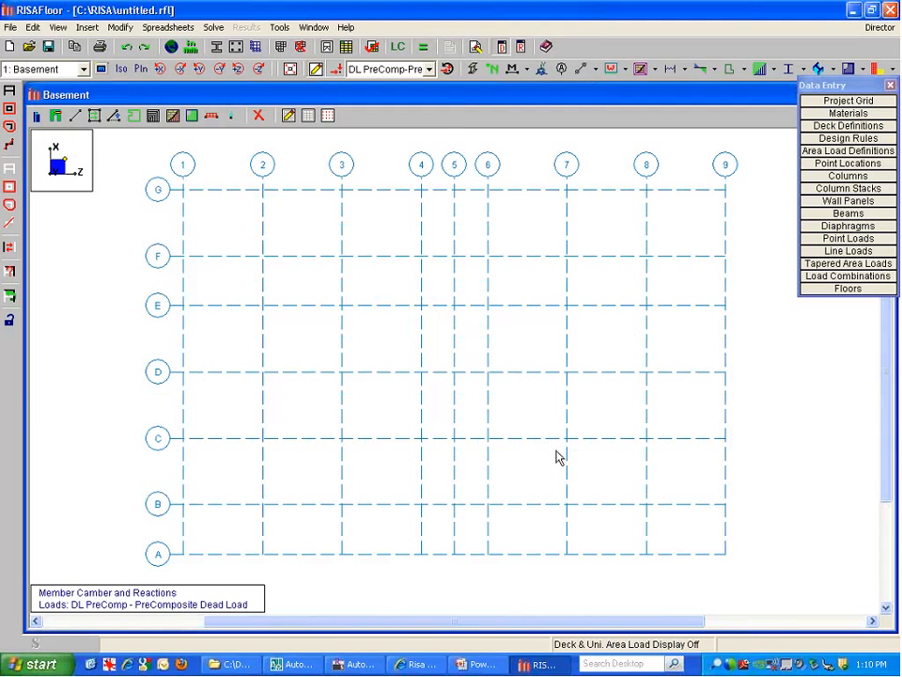
Apply Lateral masonry wall settings from Base to Basement and start a wall at 3/G
left_click(56, 122)
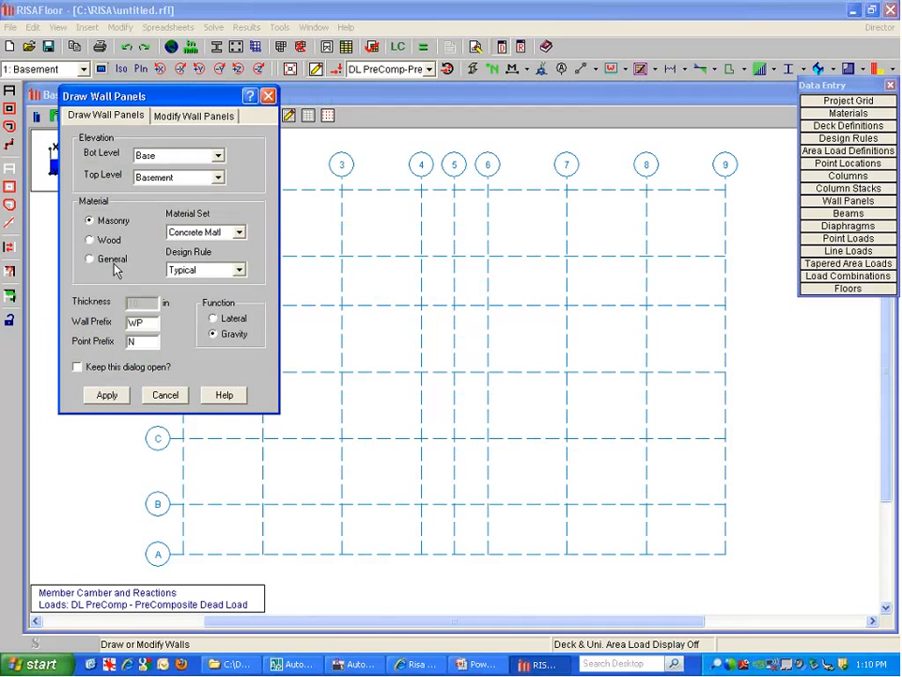
left_click(167, 157)
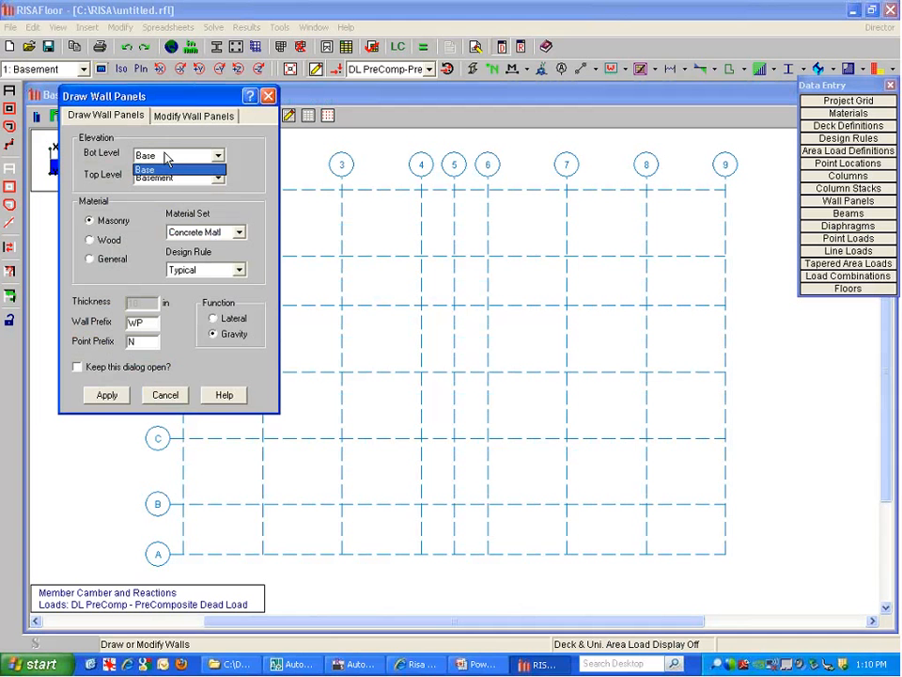
left_click(146, 169)
left_click(179, 176)
left_click(155, 191)
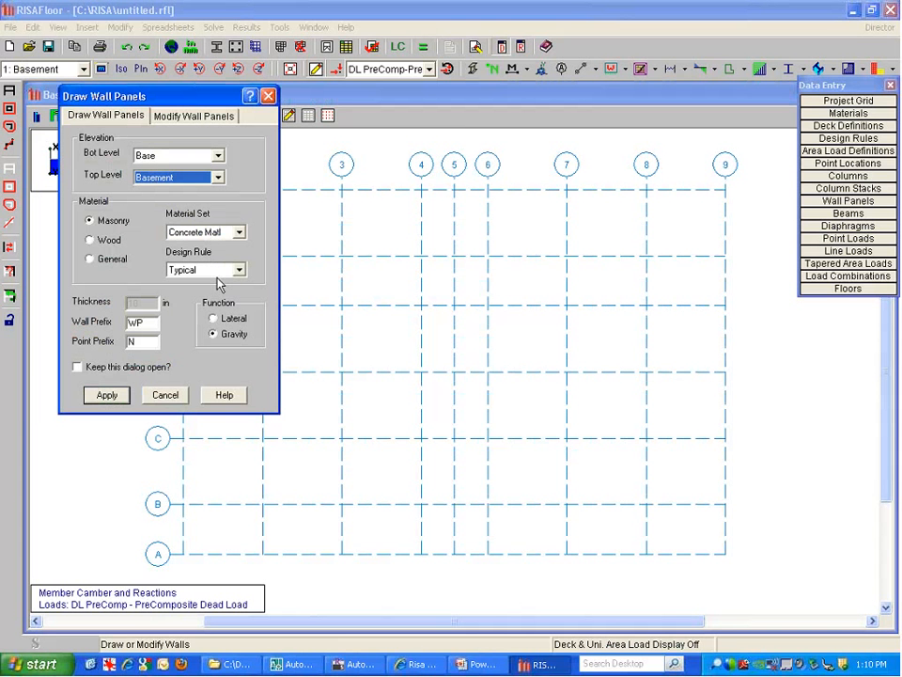
left_click(214, 318)
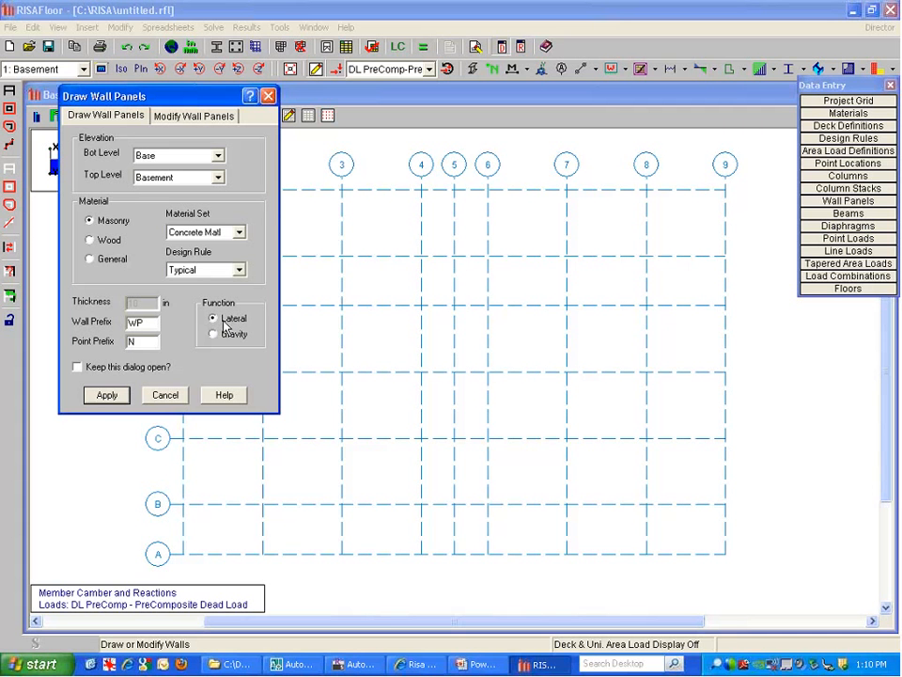
left_click(108, 396)
left_click(341, 188)
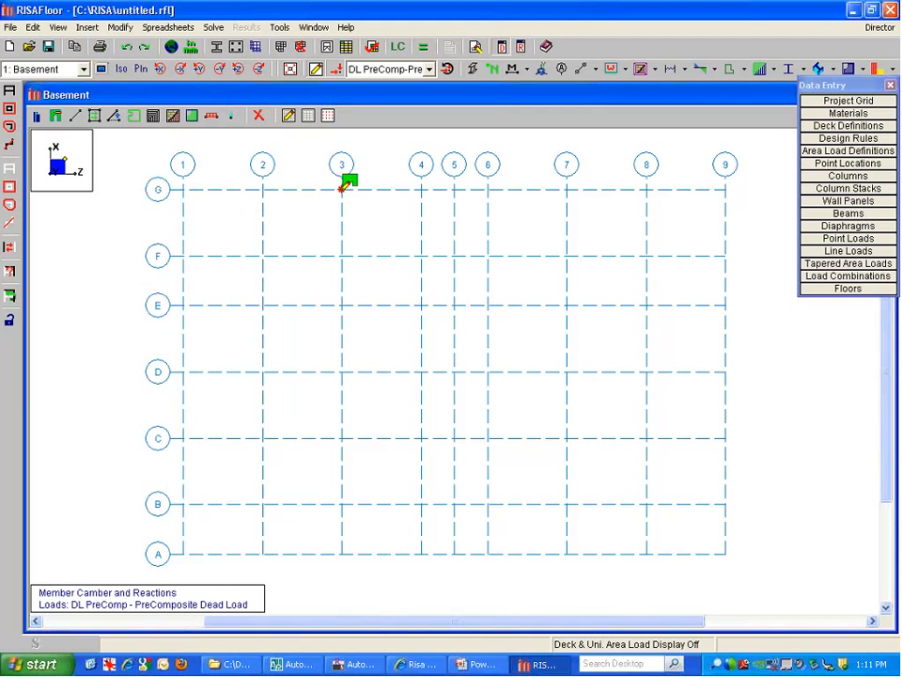
Draw walls on gridline G (3–7), gridline 9 (F–C), gridline A (3–7) and gridline 1 (C–F)
left_click(567, 189)
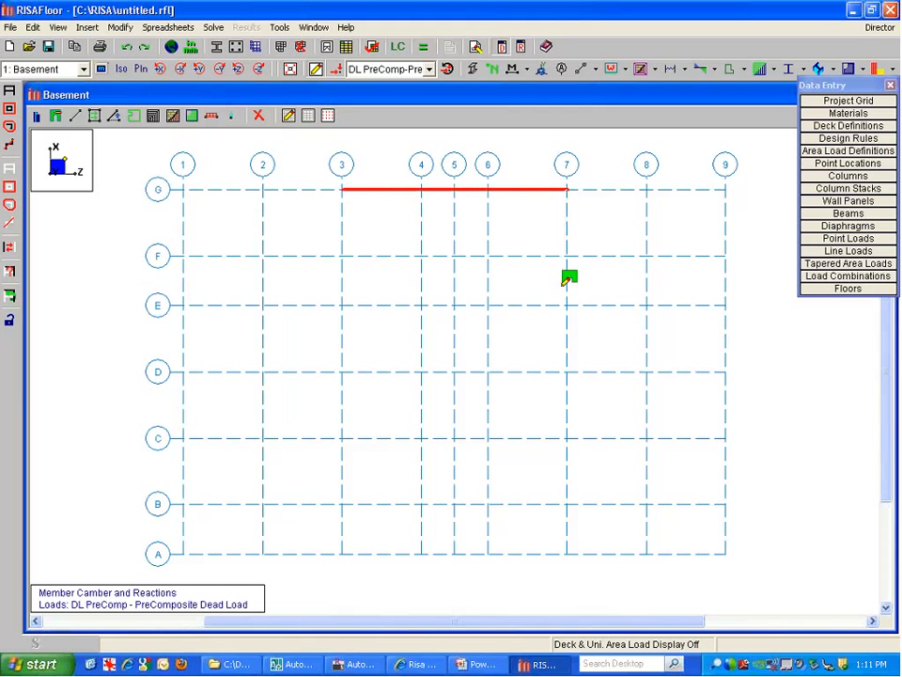
left_click(724, 264)
left_click(728, 439)
right_click(734, 459)
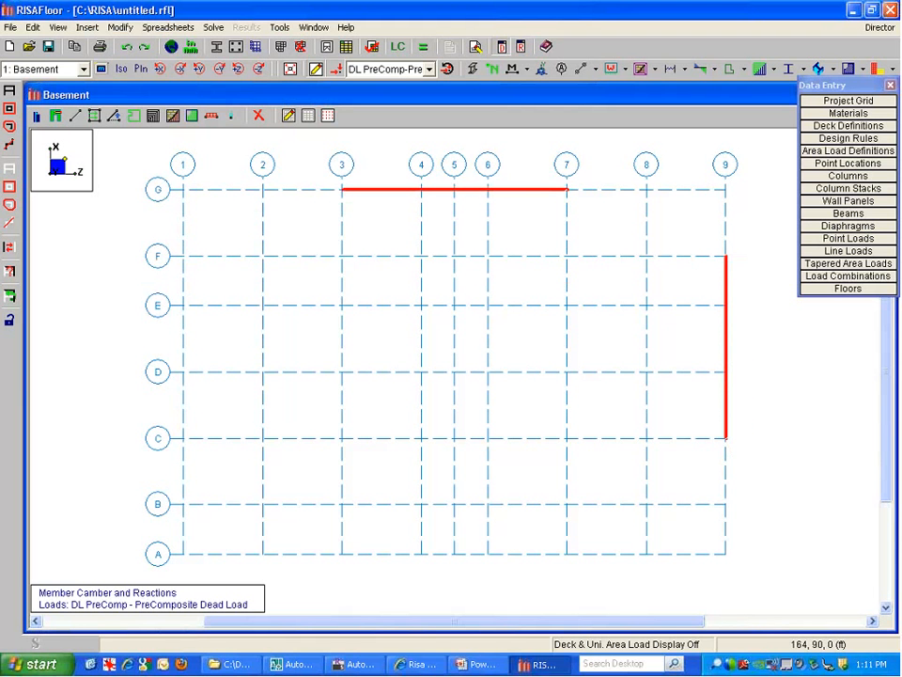
left_click(568, 554)
left_click(343, 553)
right_click(344, 553)
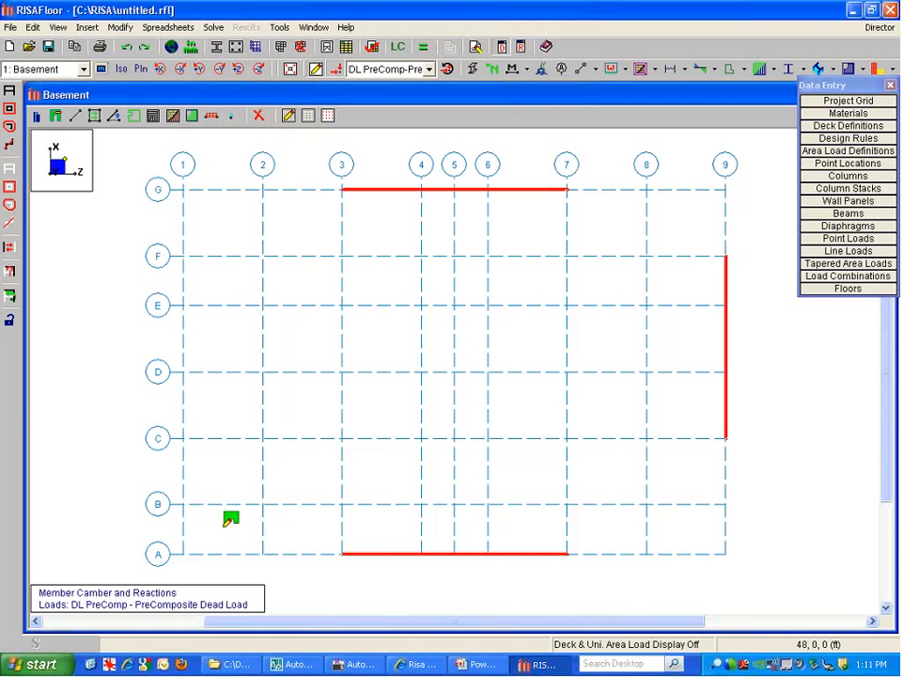
left_click(183, 438)
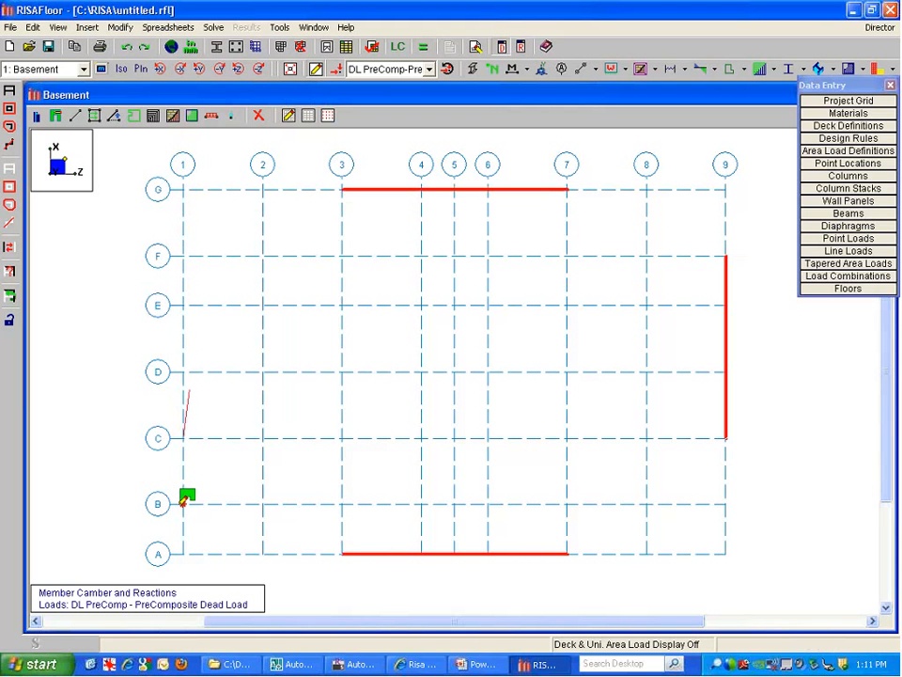
left_click(184, 255)
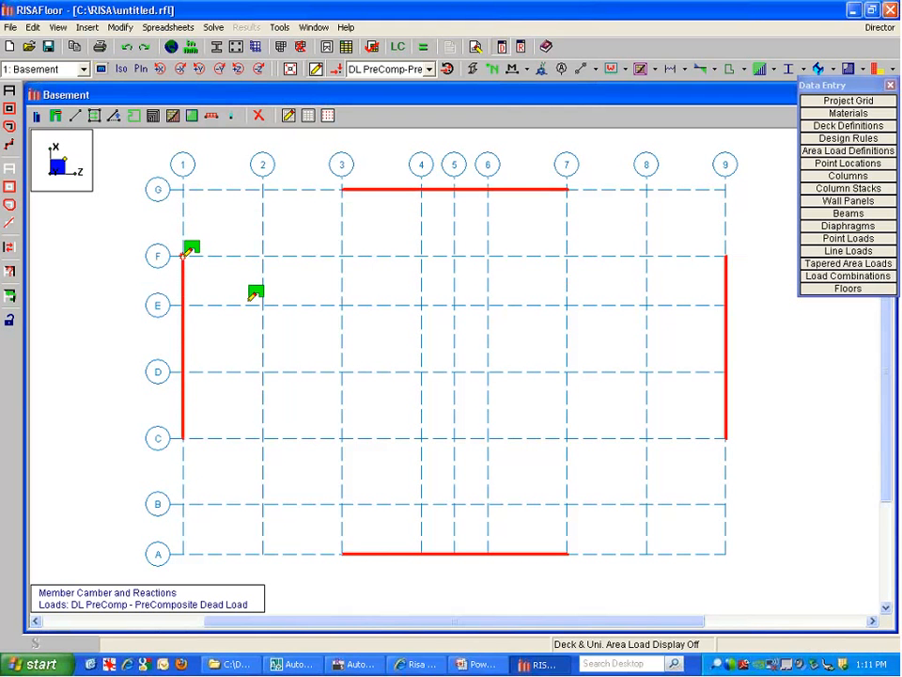
key("Escape")
Open the gridline G wall WP1 in the Wall Panel Editor and show it as wireframe
double_click(467, 190)
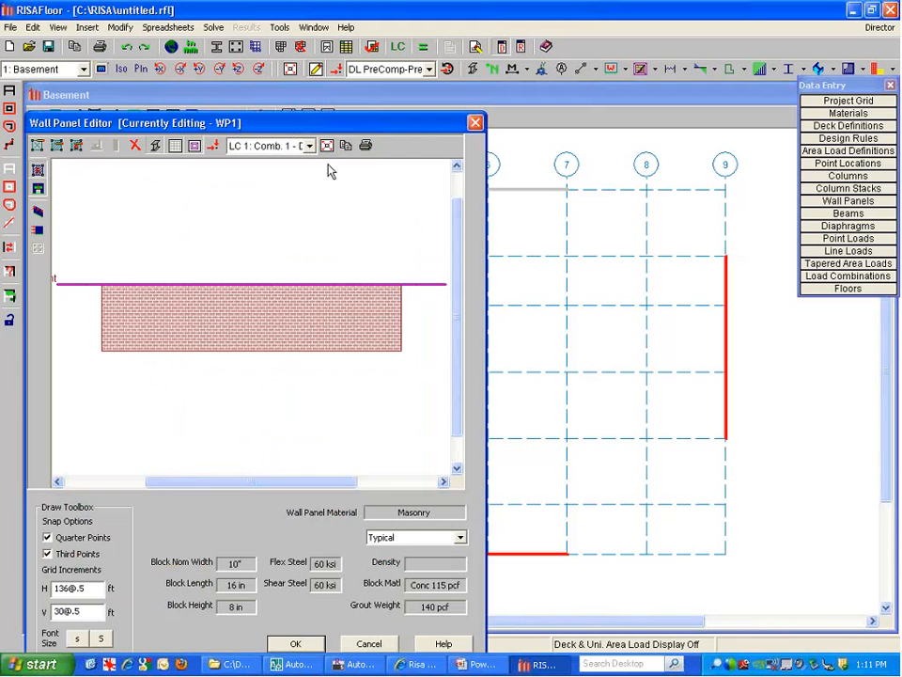
left_click_drag(188, 123, 236, 35)
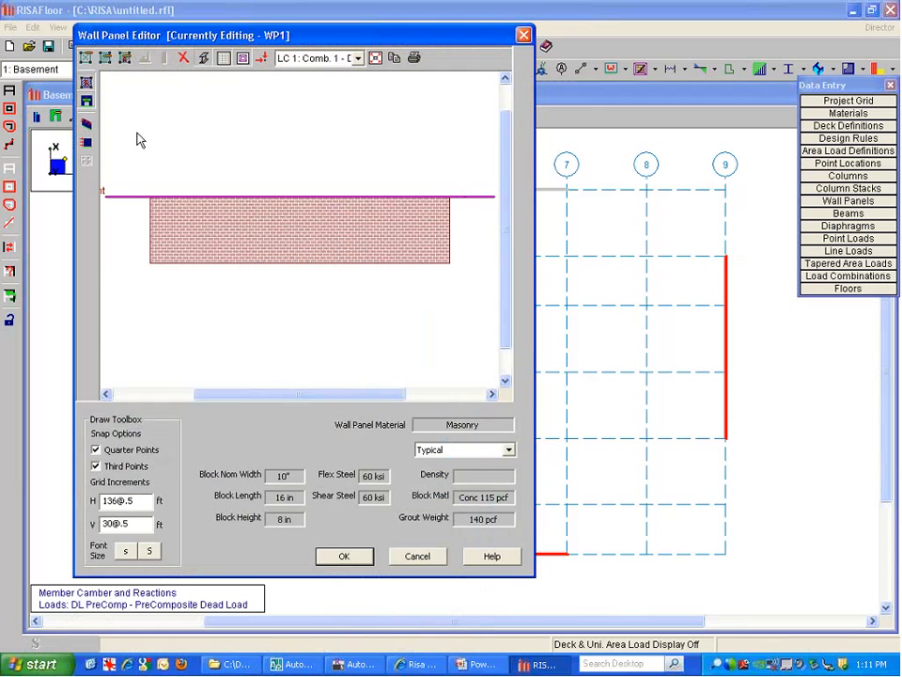
scroll(250, 309, "down", 3)
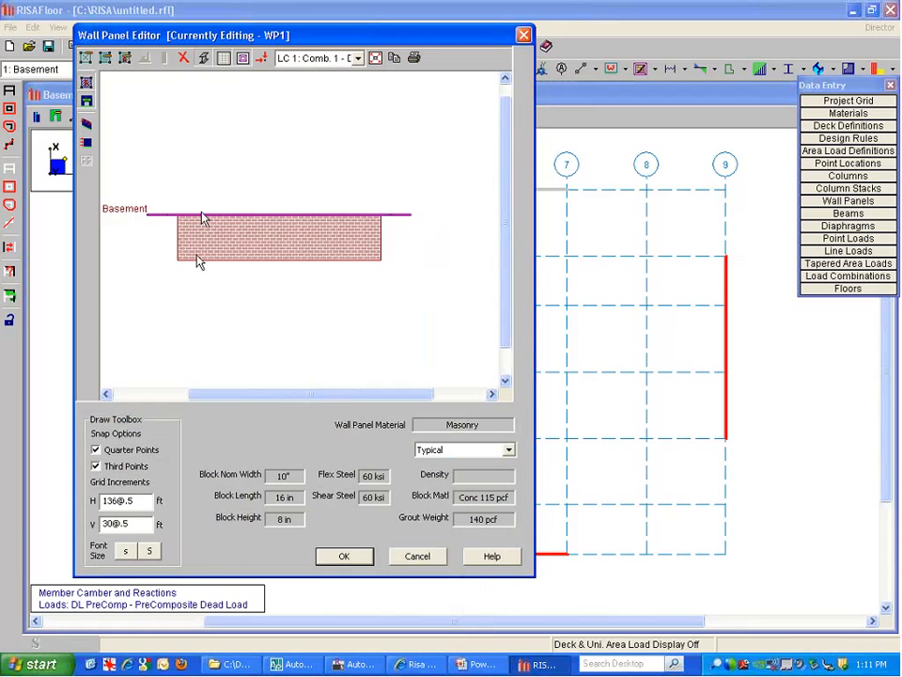
scroll(191, 280, "up", 2)
scroll(185, 265, "up", 1)
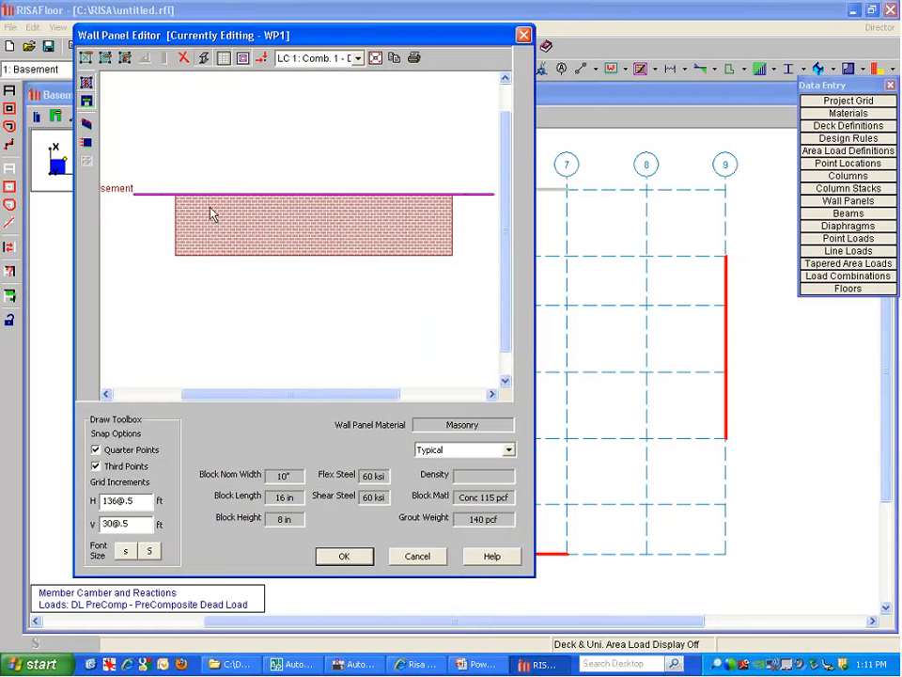
left_click(203, 60)
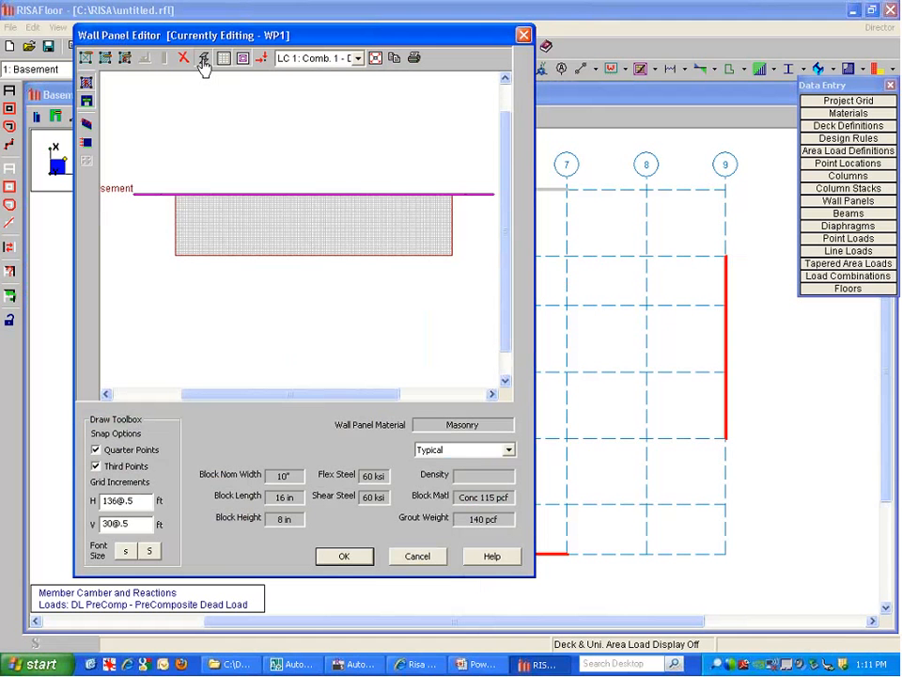
scroll(216, 241, "up", 1)
scroll(183, 151, "up", 1)
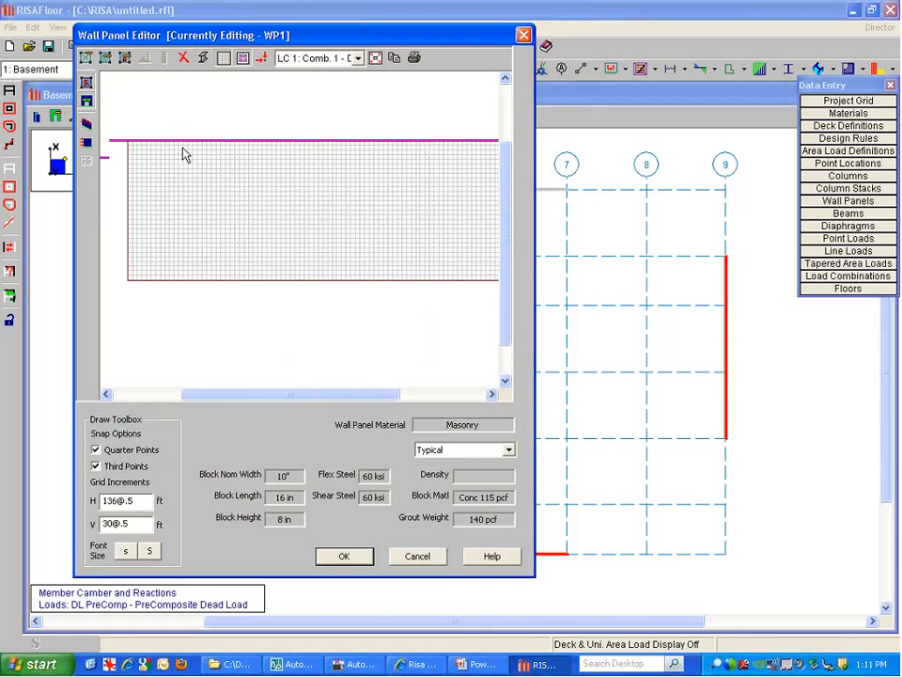
scroll(197, 292, "down", 1)
scroll(197, 292, "down", 1)
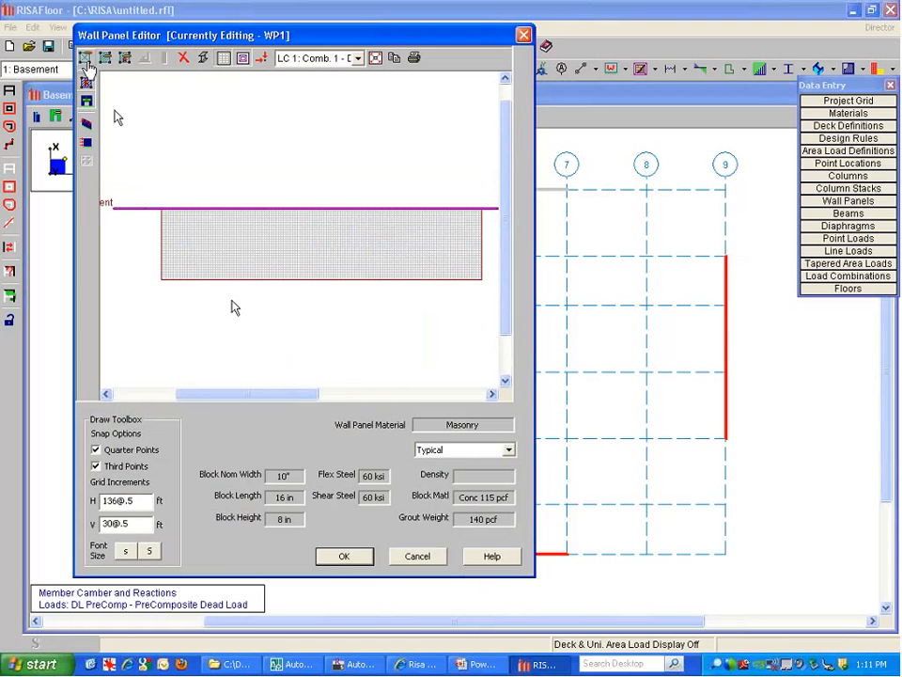
Draw two rectangular openings, L1 and L2, in the WP1 wall
left_click(86, 58)
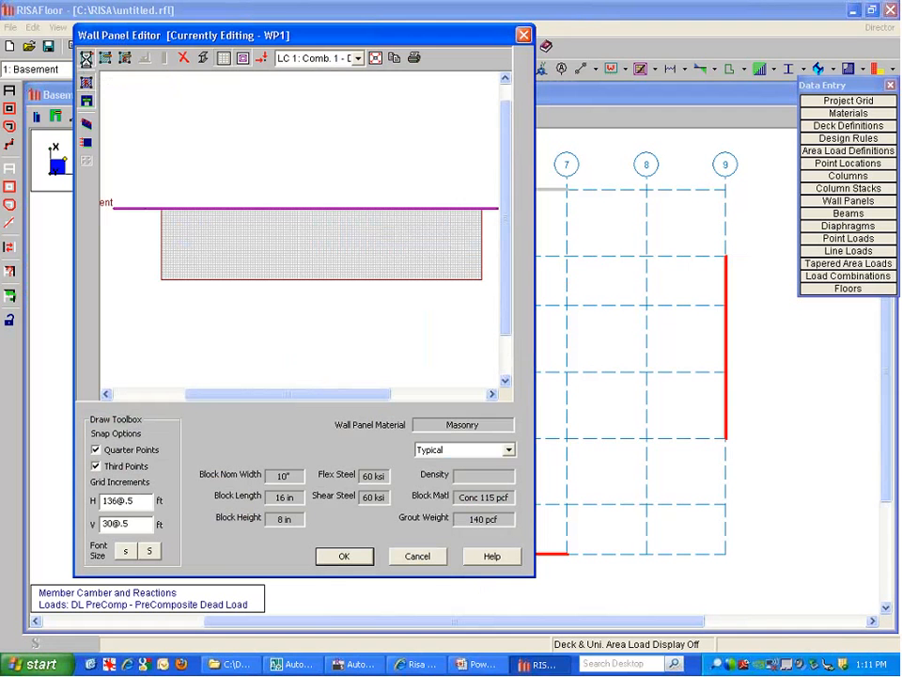
left_click(209, 278)
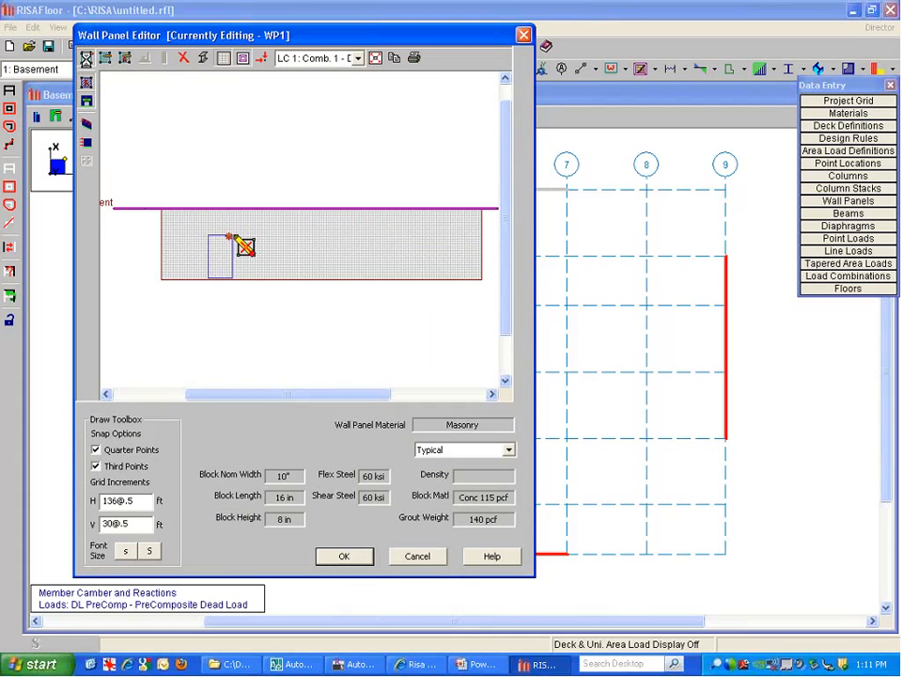
left_click(232, 235)
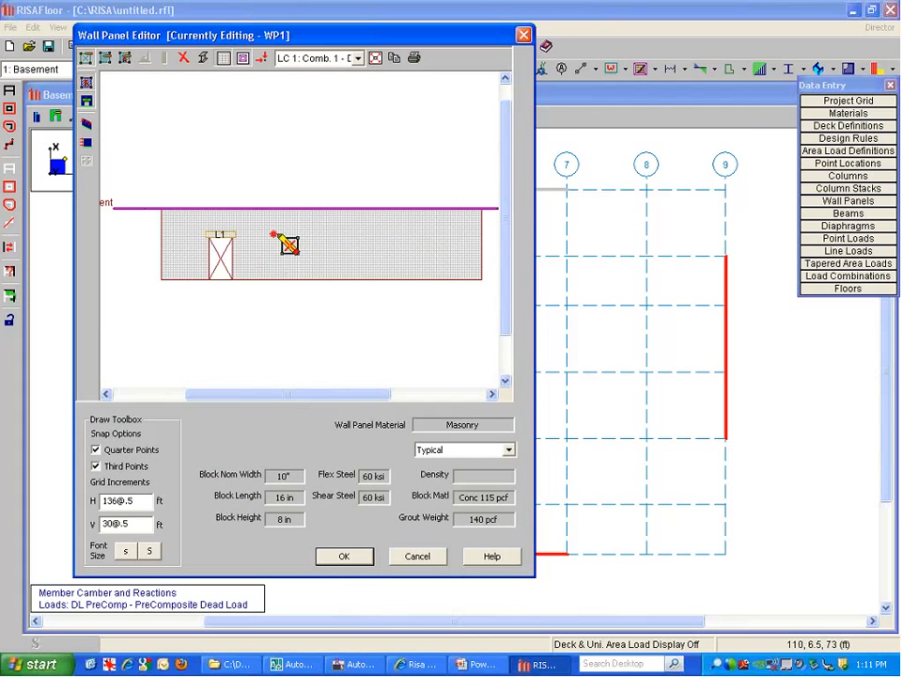
left_click(307, 261)
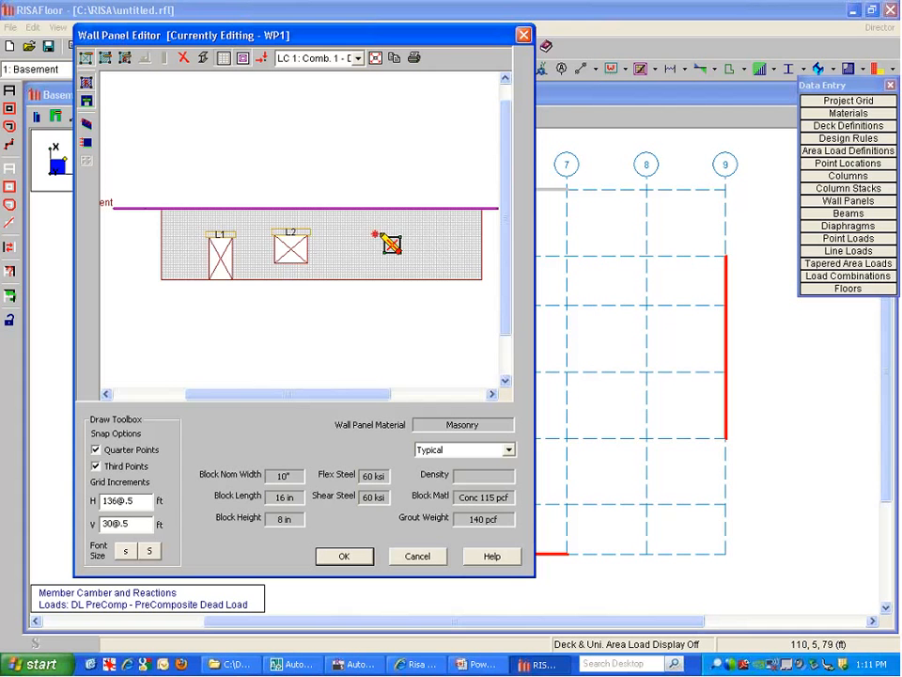
scroll(382, 241, "up", 2)
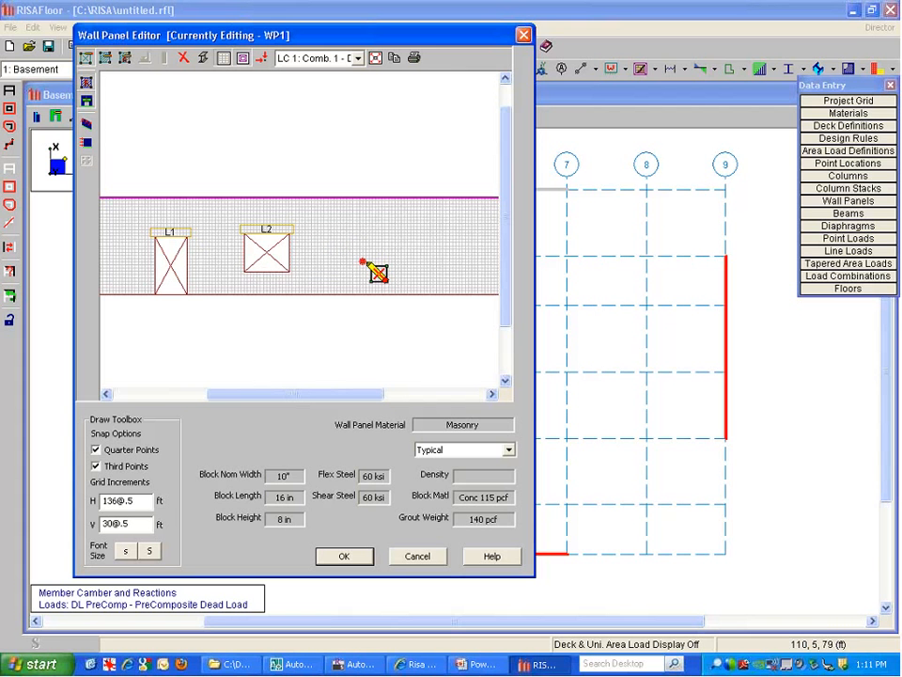
Adjust the drawing grid increment values in the Wall Panel Editor
left_click_drag(102, 501, 139, 522)
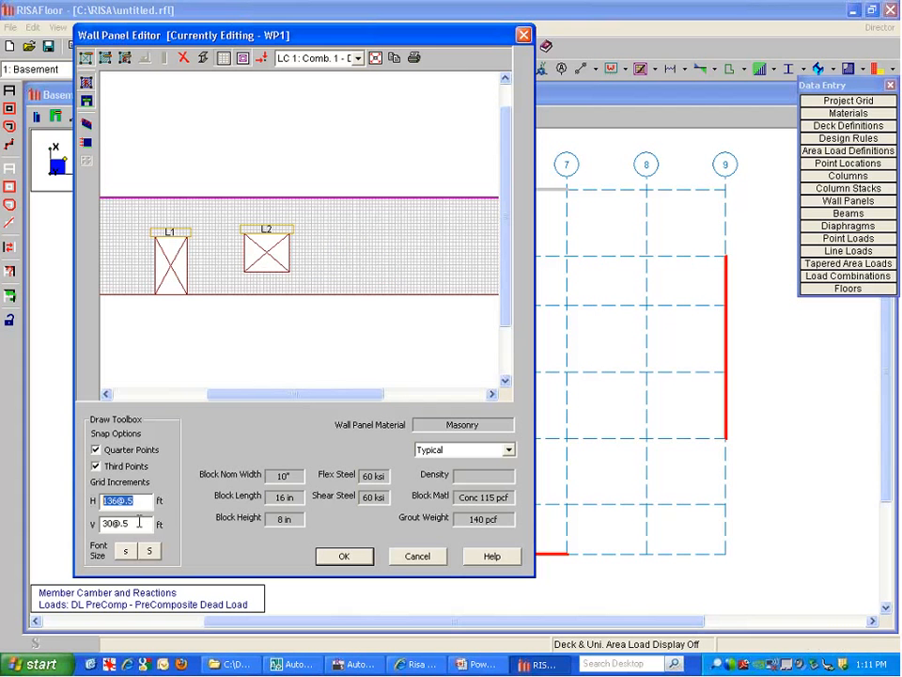
left_click(376, 58)
key("Tab")
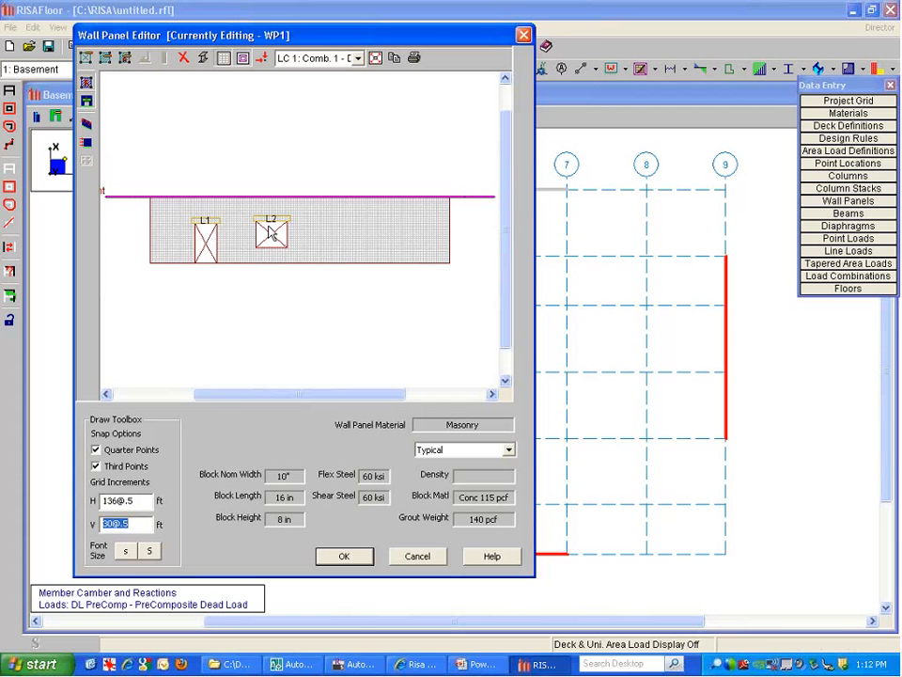
scroll(183, 297, "up", 3)
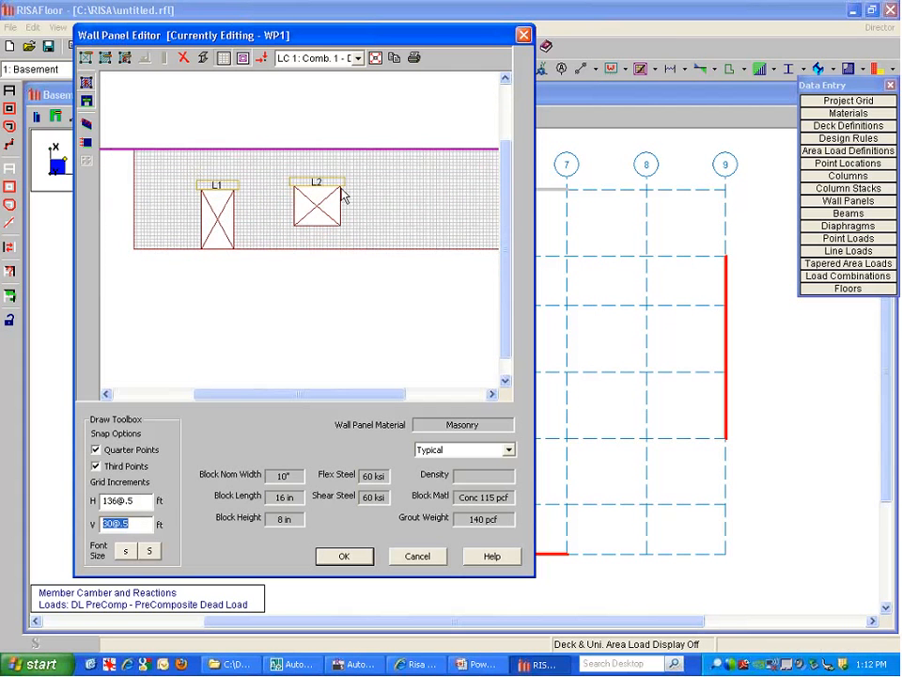
scroll(341, 188, "up", 1)
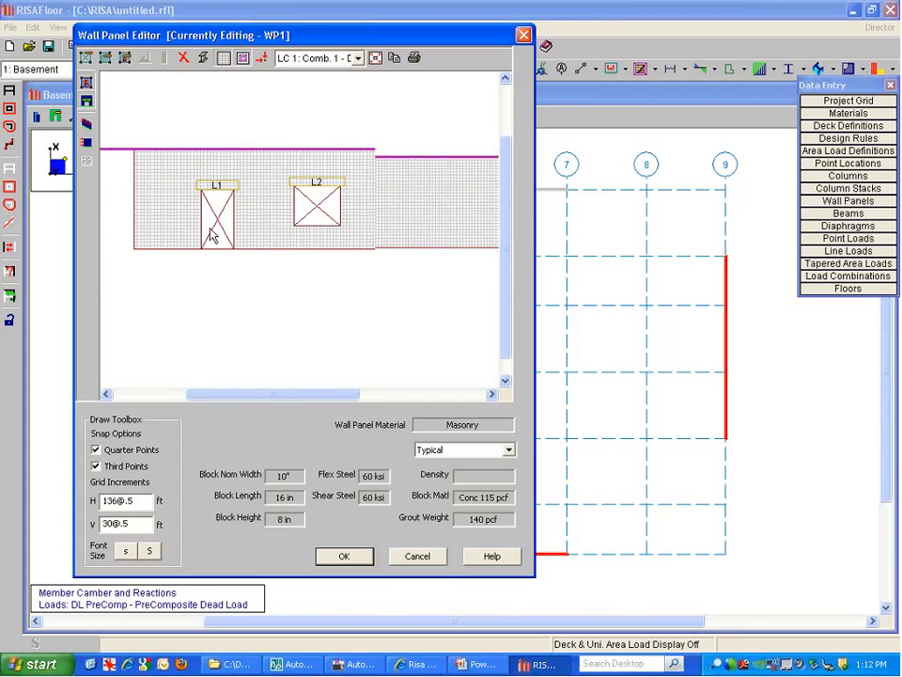
scroll(250, 196, "down", 1)
scroll(156, 188, "down", 1)
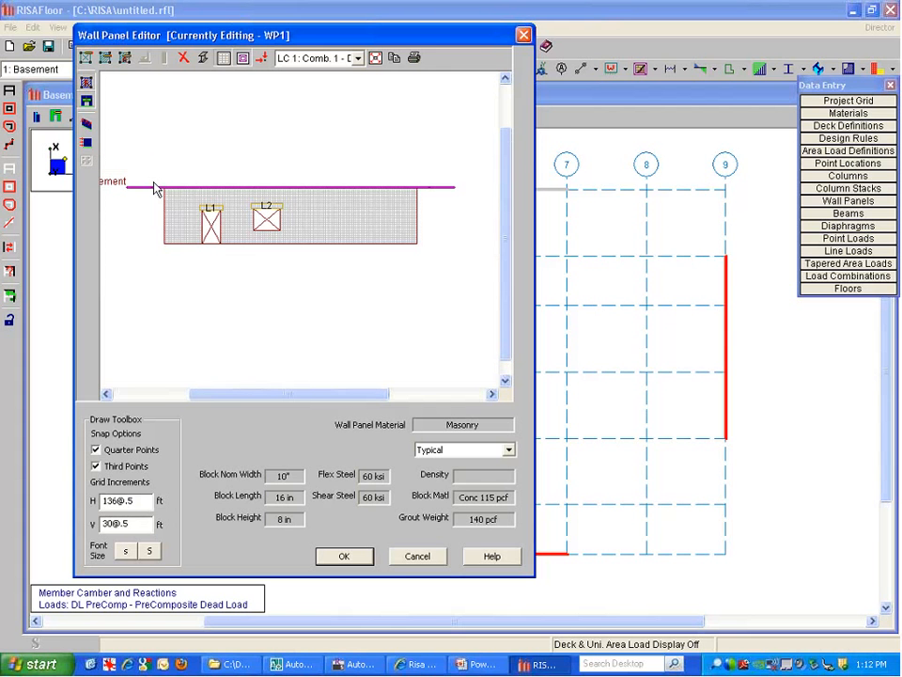
Auto-generate wall regions R1–R6 around openings L1 and L2 on WP1
left_click(125, 58)
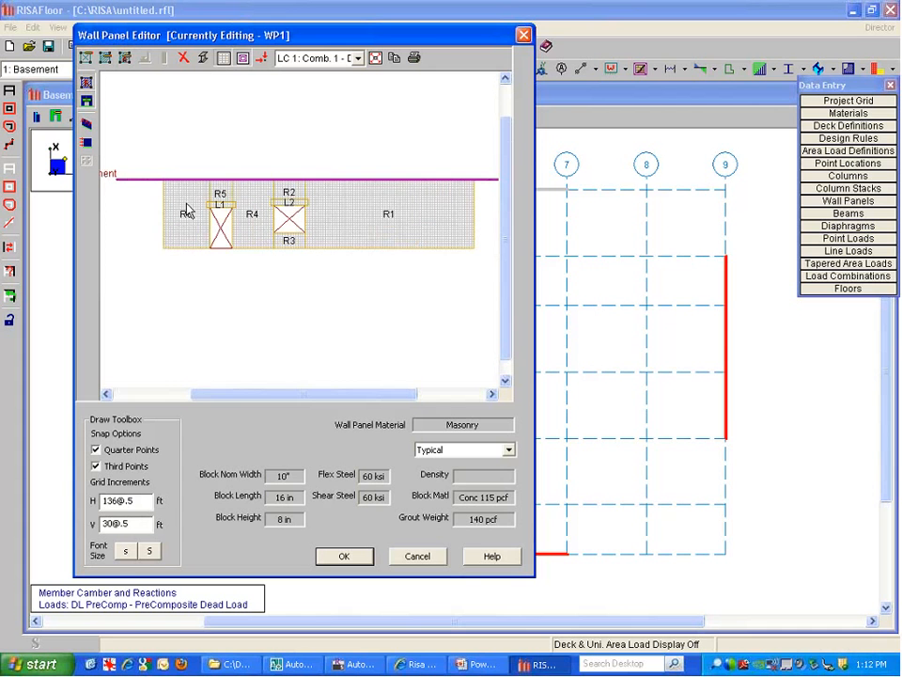
scroll(175, 243, "up", 1)
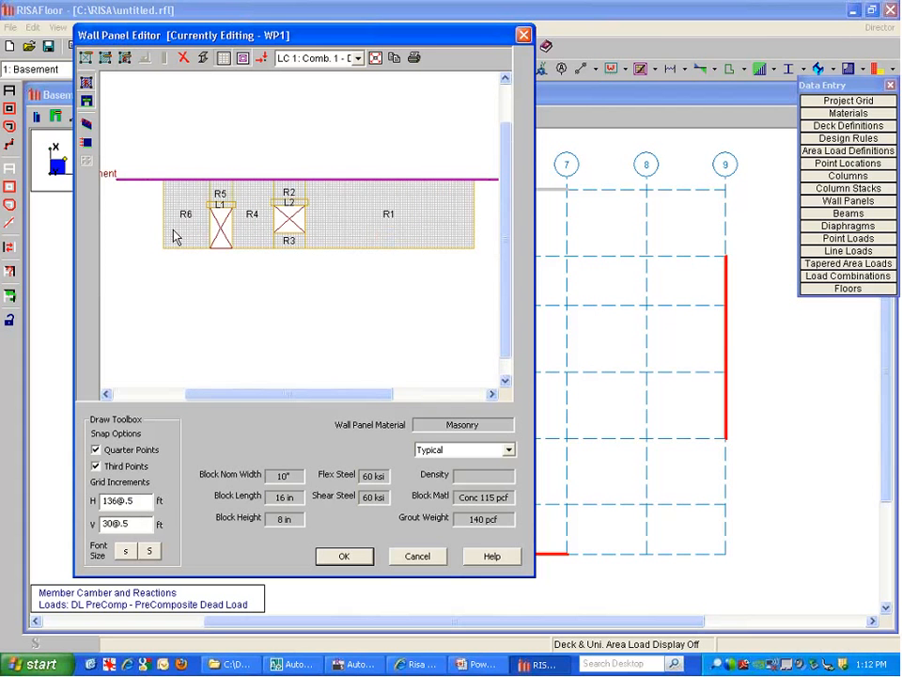
Keep region R6 as Partially Grouted and save its properties
double_click(175, 236)
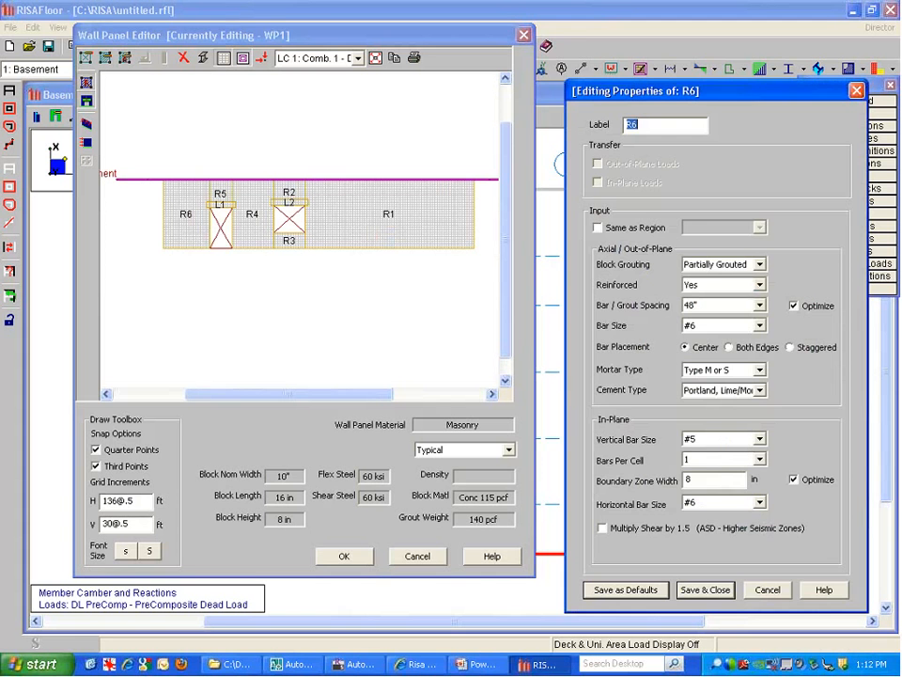
left_click_drag(612, 91, 578, 35)
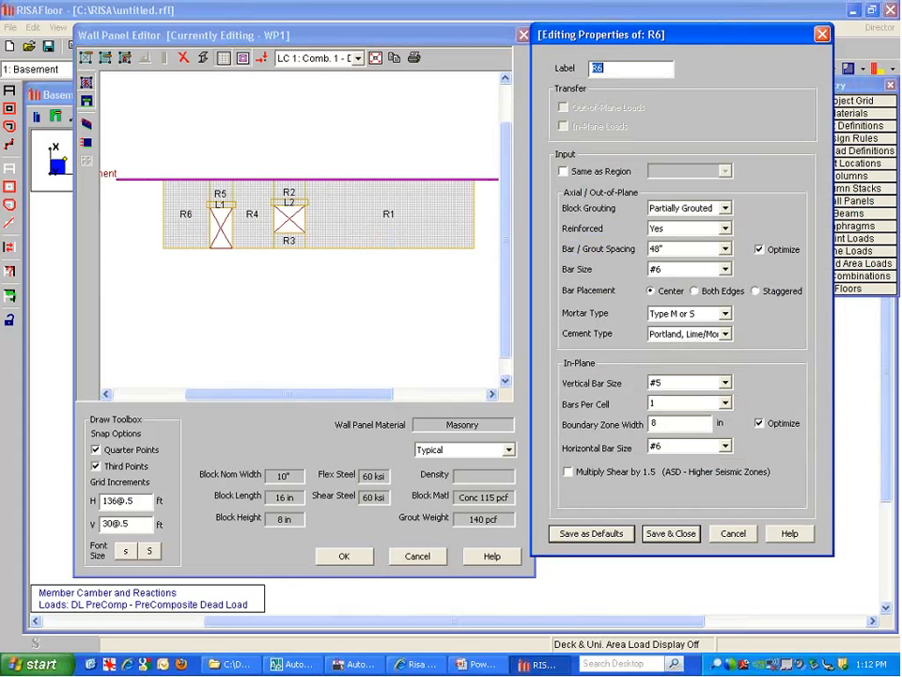
left_click(691, 209)
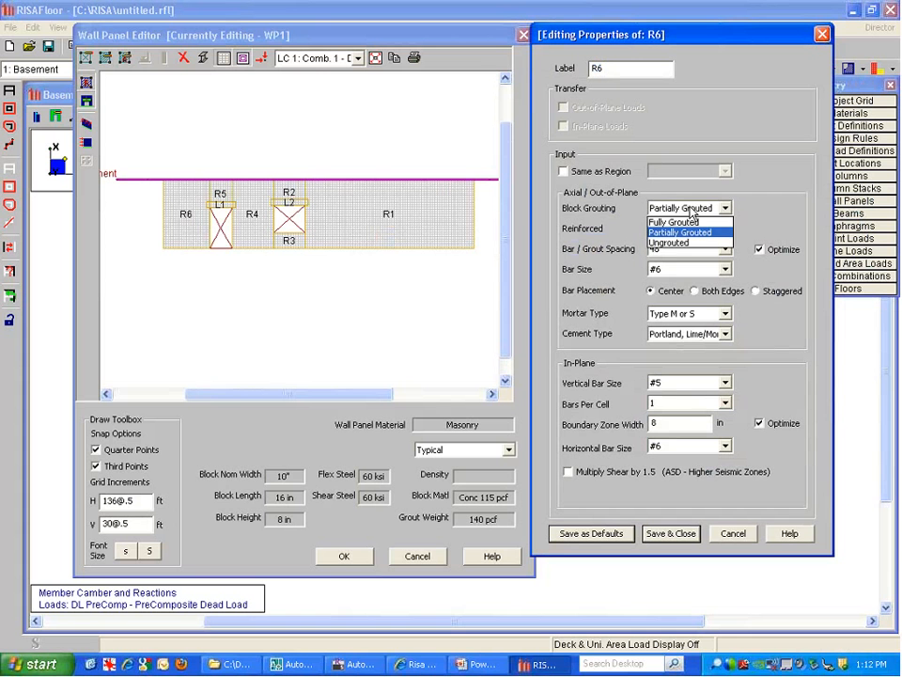
left_click(695, 232)
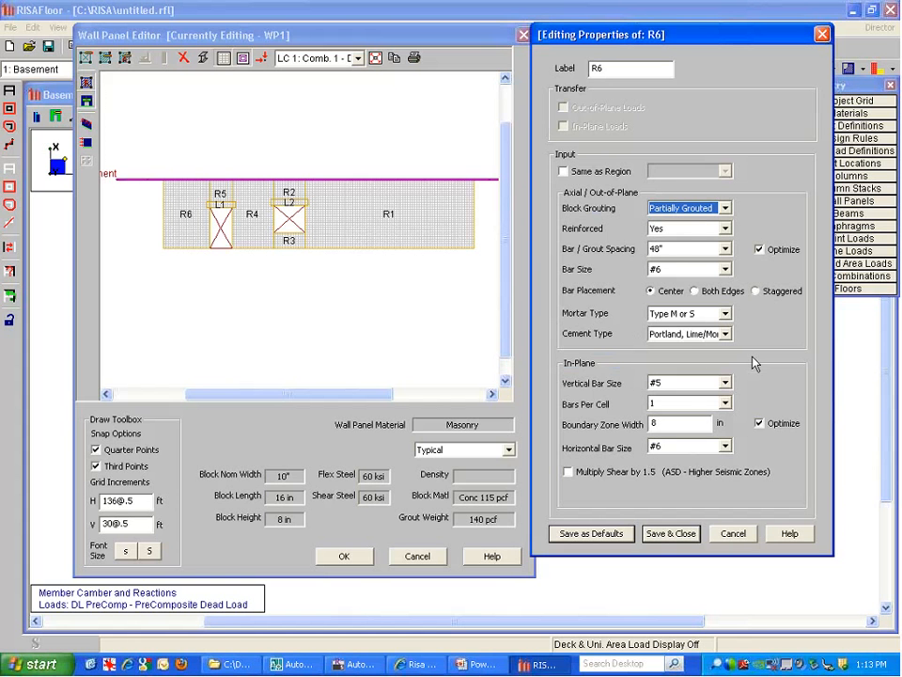
left_click(683, 533)
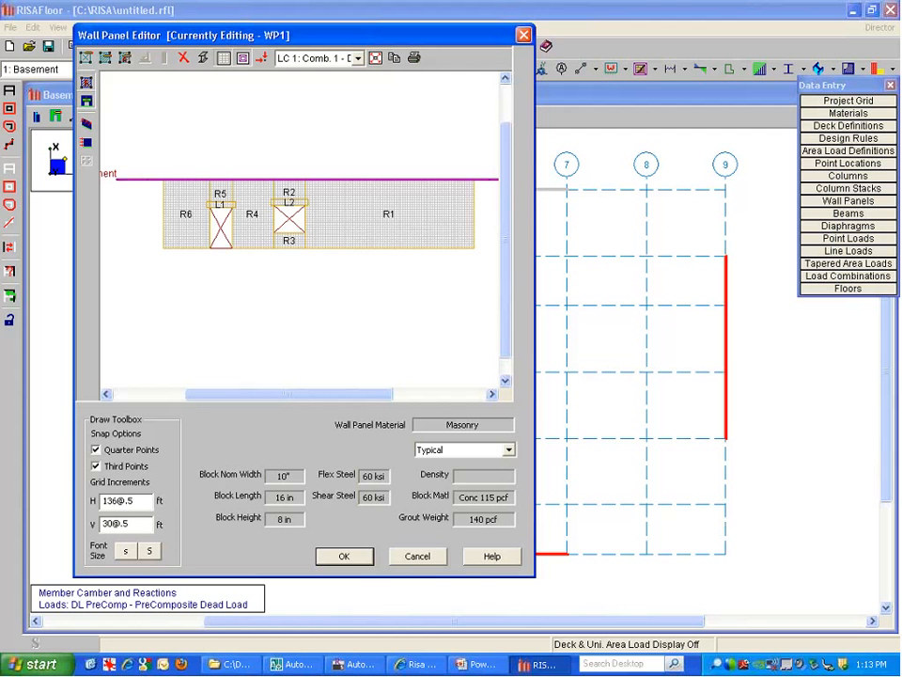
Switch WP1 to the solid rendered brick view and close the editor keeping changes
left_click(203, 59)
left_click(203, 59)
left_click(203, 59)
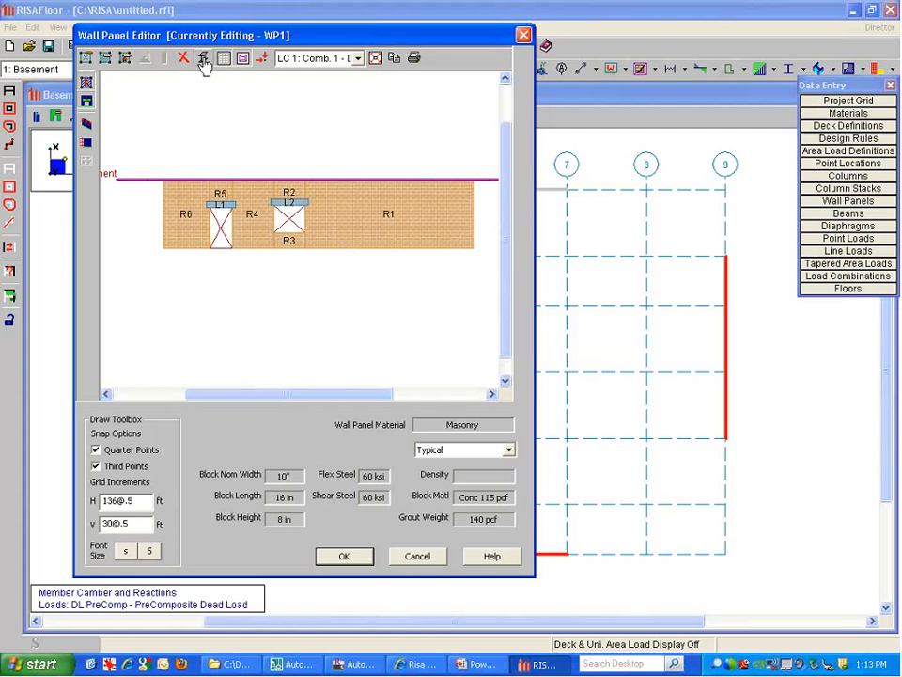
left_click(344, 556)
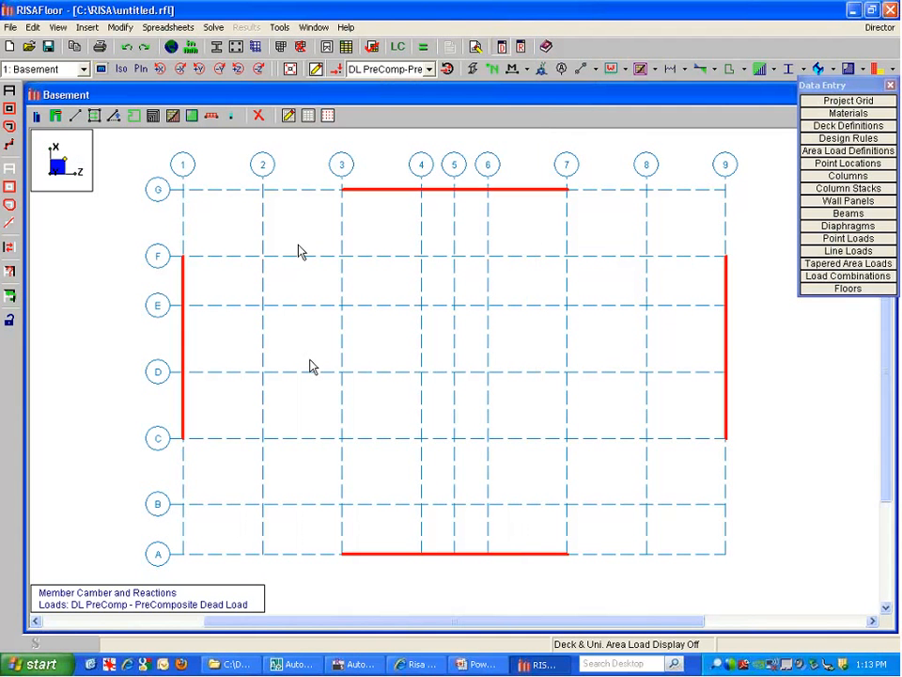
Set new columns to concrete with Conc4000NW material, Rectangular shape group, and choose their function
left_click(36, 117)
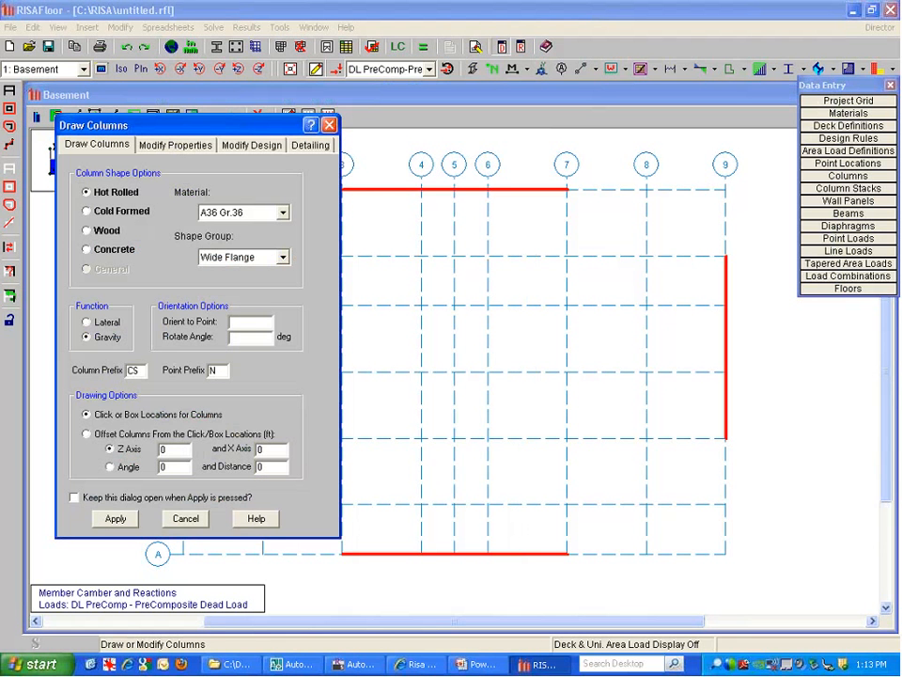
left_click(117, 254)
left_click(118, 212)
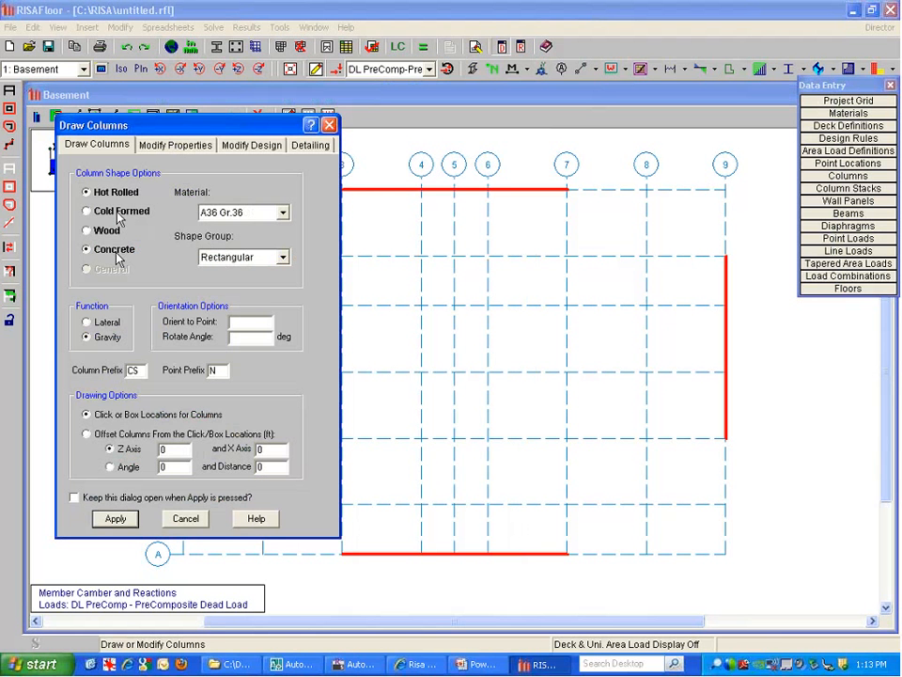
left_click(119, 215)
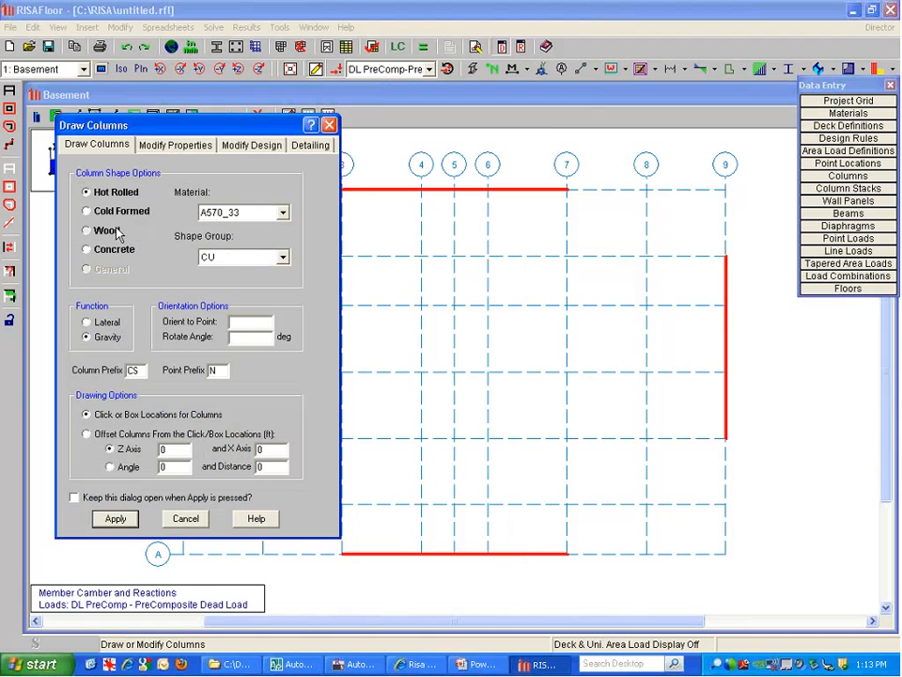
left_click(116, 231)
left_click(117, 252)
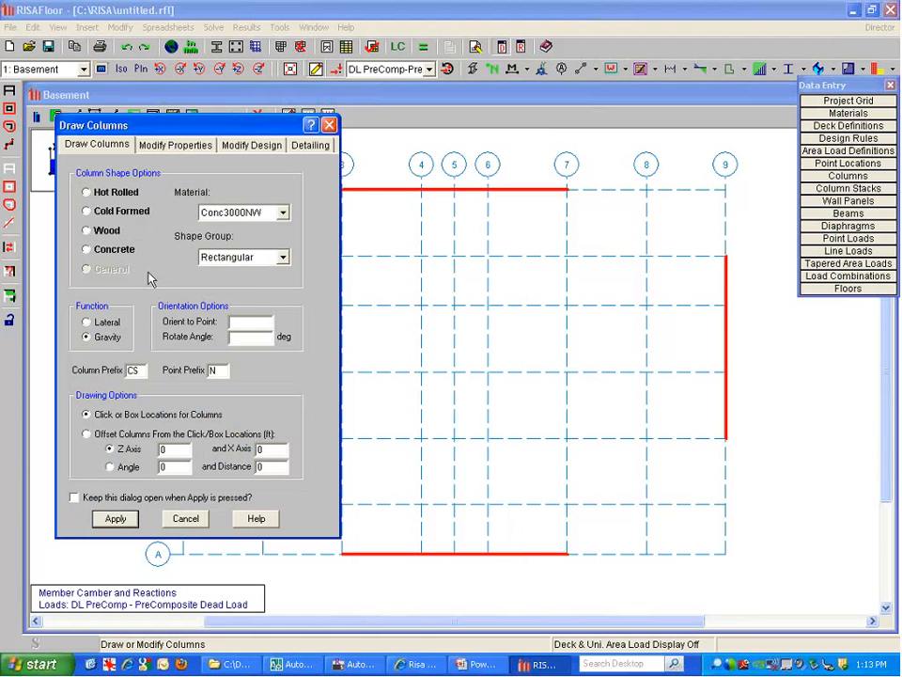
left_click(232, 214)
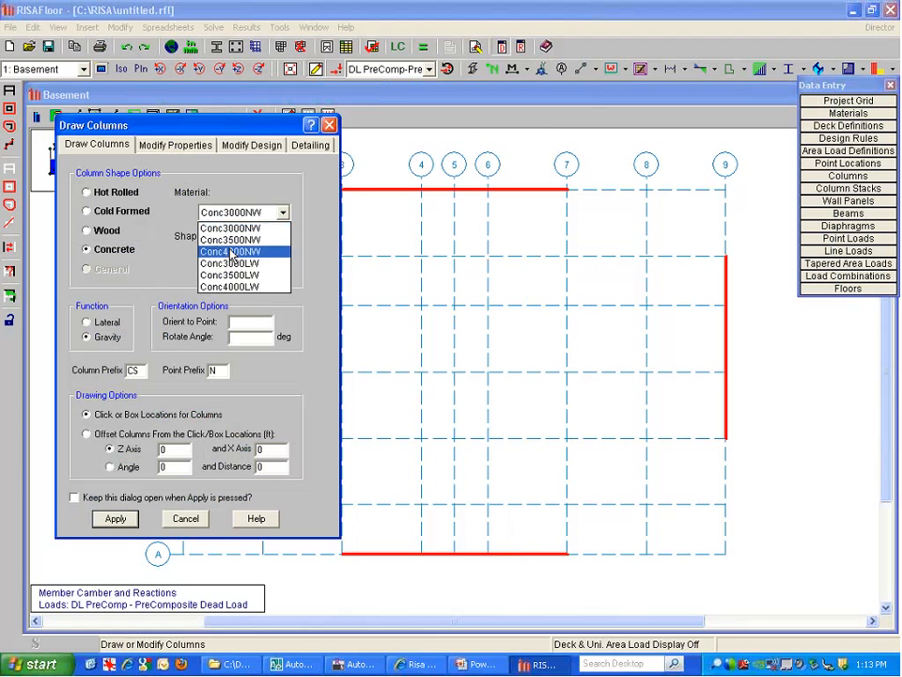
left_click(232, 252)
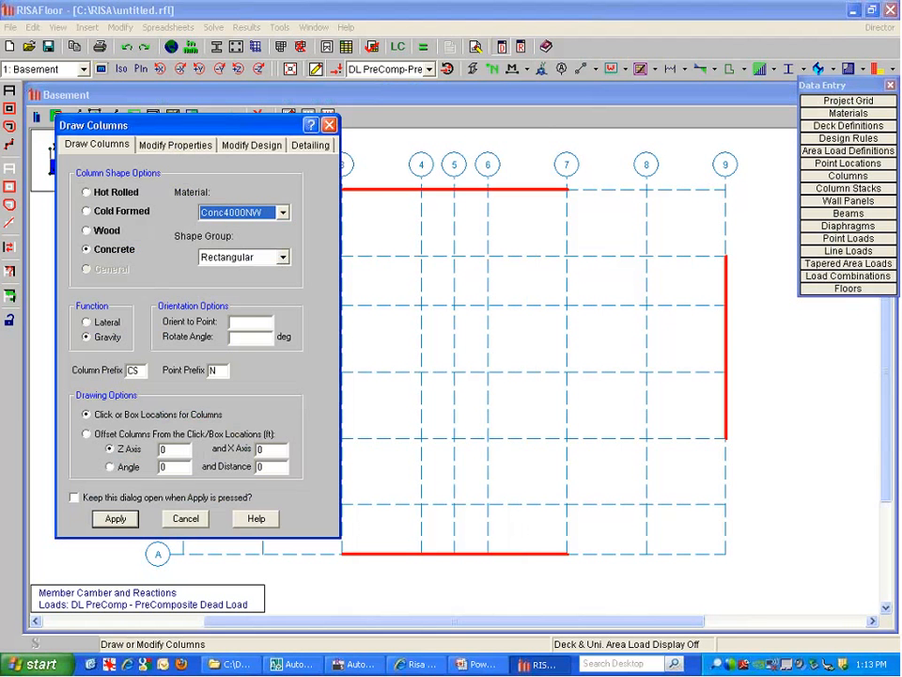
left_click(252, 257)
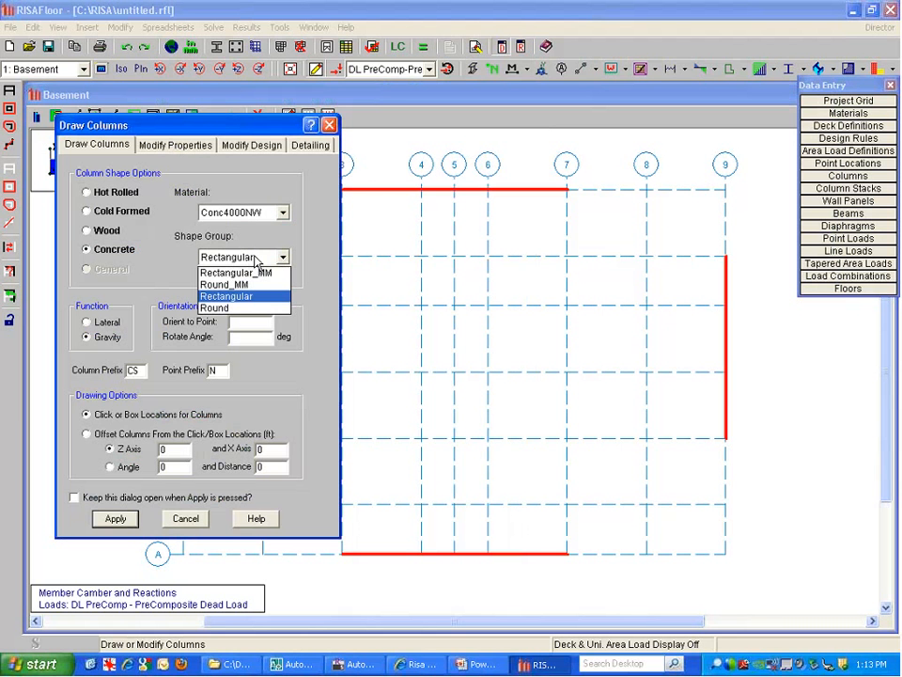
left_click(250, 295)
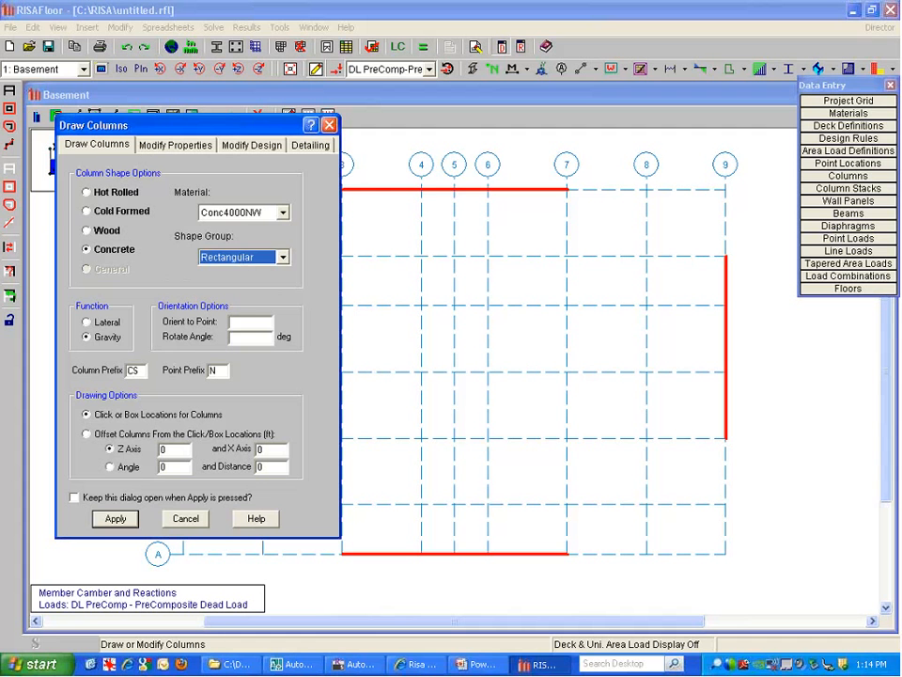
left_click(101, 336)
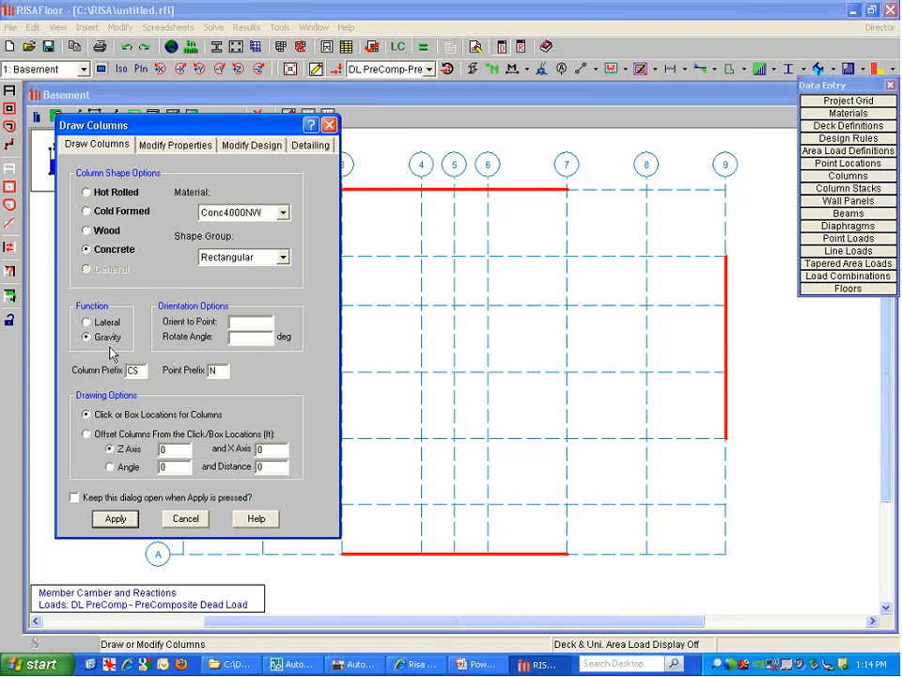
key("Up")
Apply gravity column settings and place columns at G-1, G-2 and along lines F, D, B from 2–4
left_click(109, 340)
left_click(125, 520)
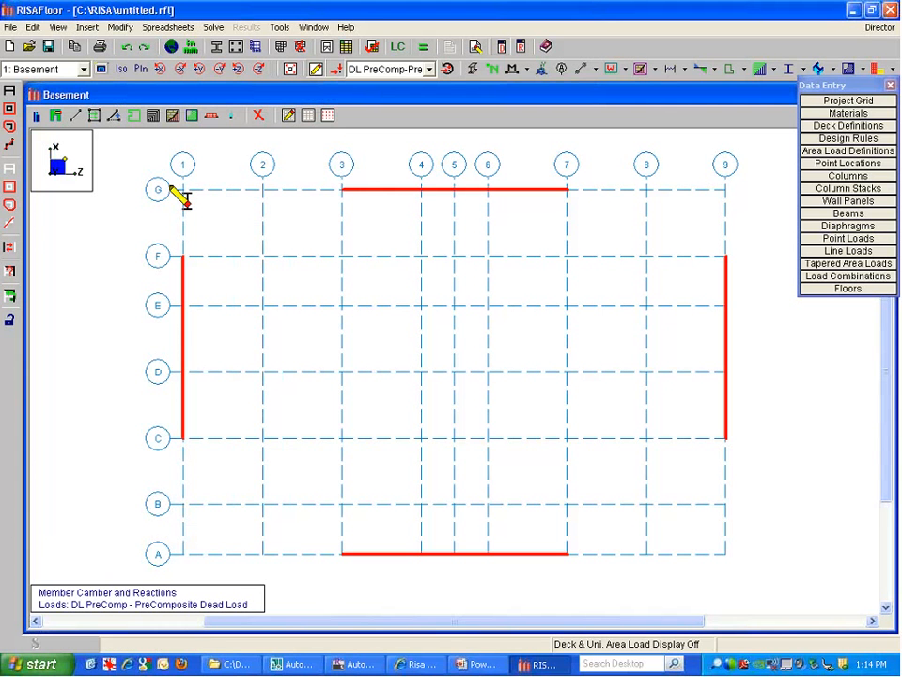
left_click_drag(185, 198, 288, 215)
left_click(215, 213)
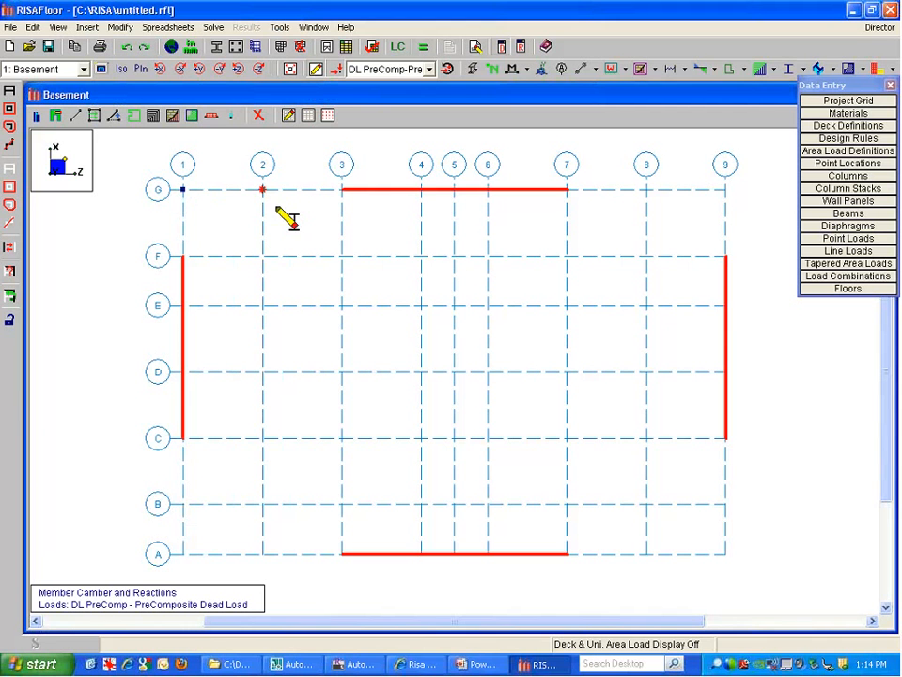
left_click(276, 209)
left_click_drag(234, 251, 423, 264)
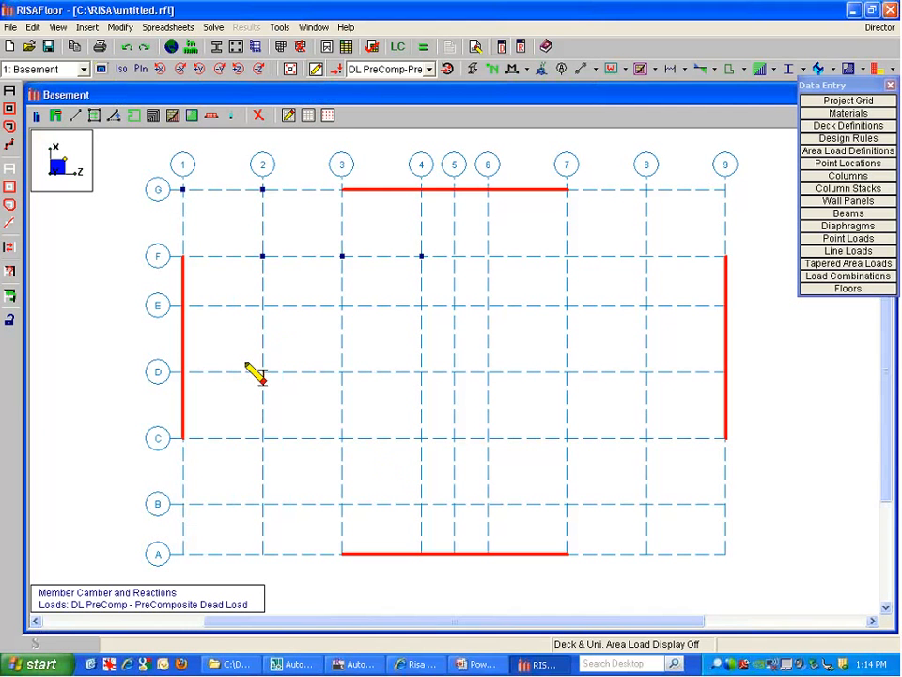
left_click_drag(238, 355, 424, 393)
left_click_drag(243, 494, 432, 519)
Place columns at A-1, A-2, A-9, G-8, G-9, F-8, F-7 and F-6
left_click(185, 554)
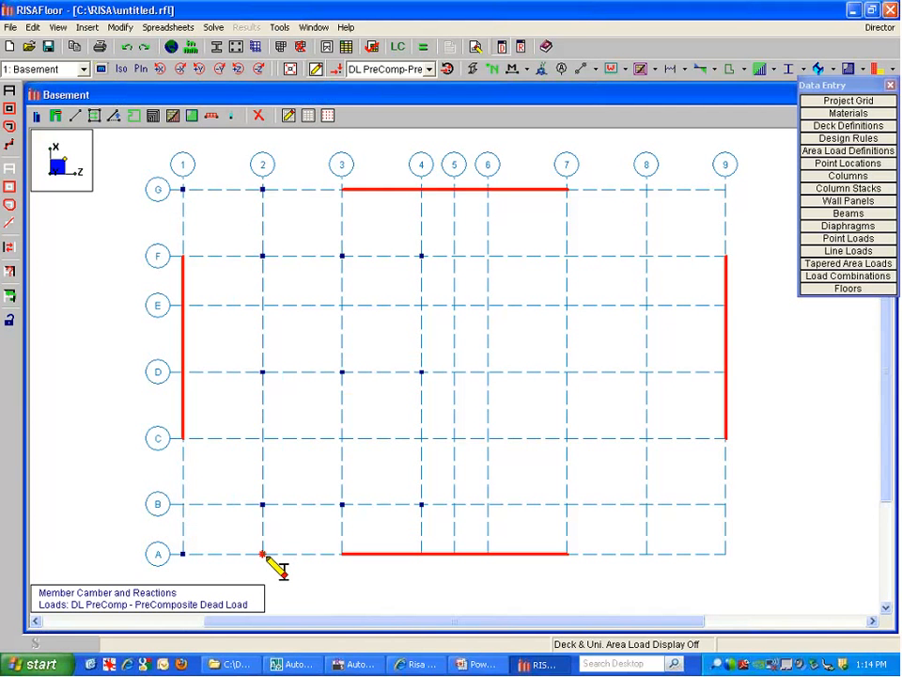
left_click(263, 555)
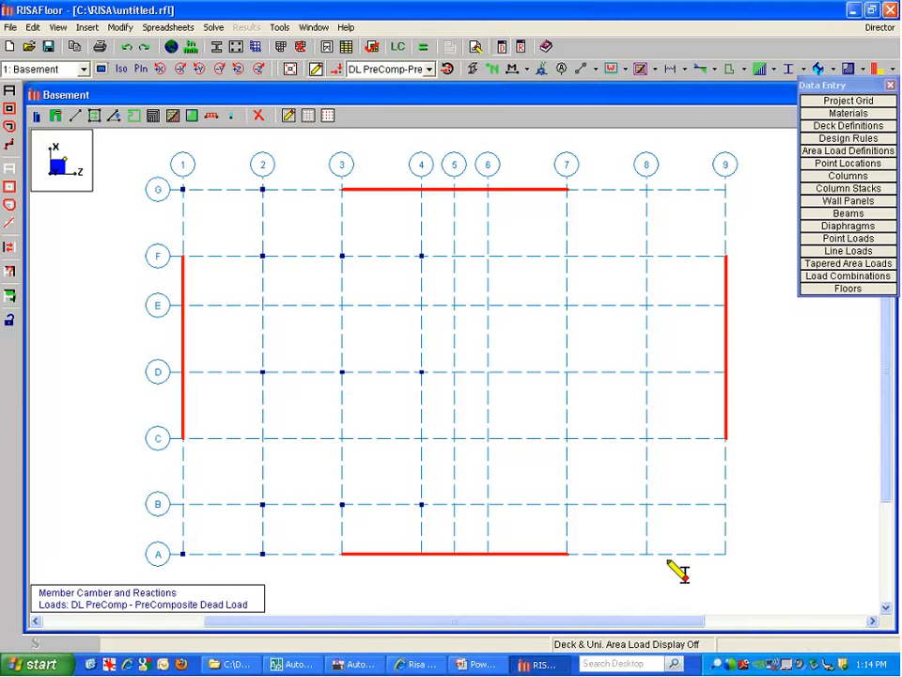
left_click(725, 554)
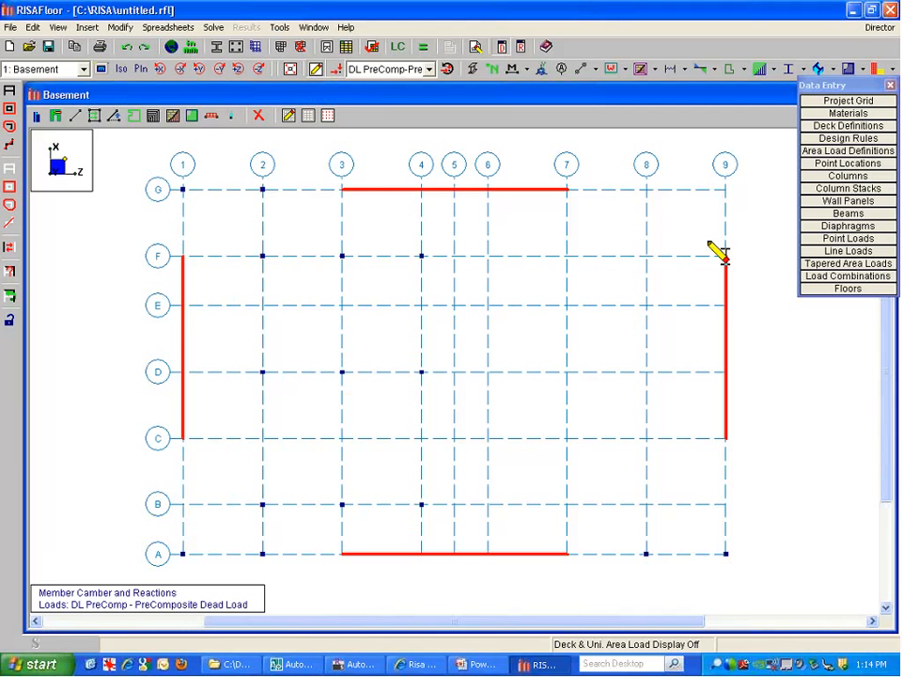
left_click(644, 190)
left_click(725, 189)
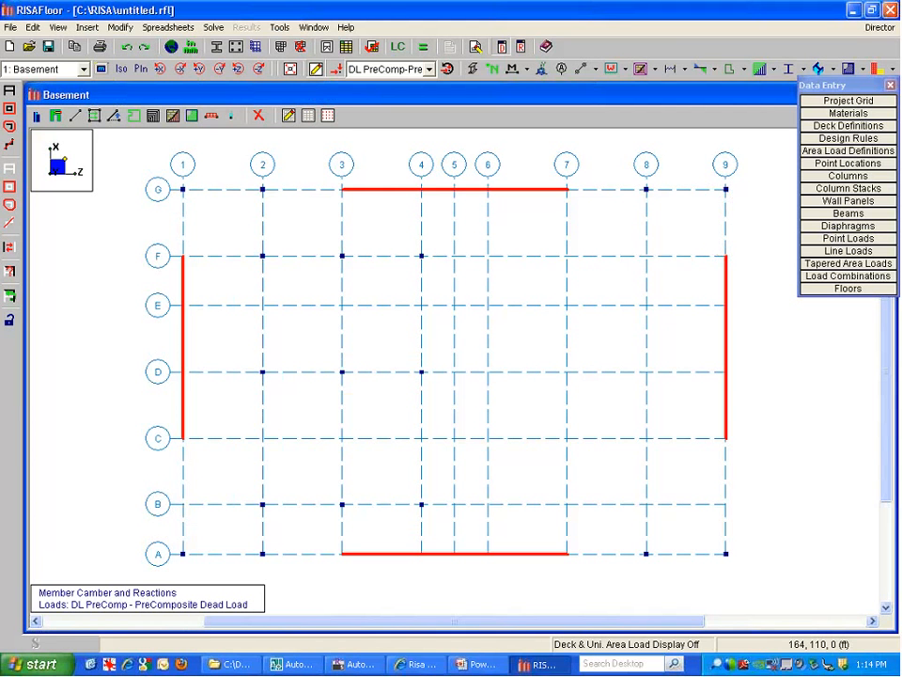
left_click(567, 255)
left_click(647, 256)
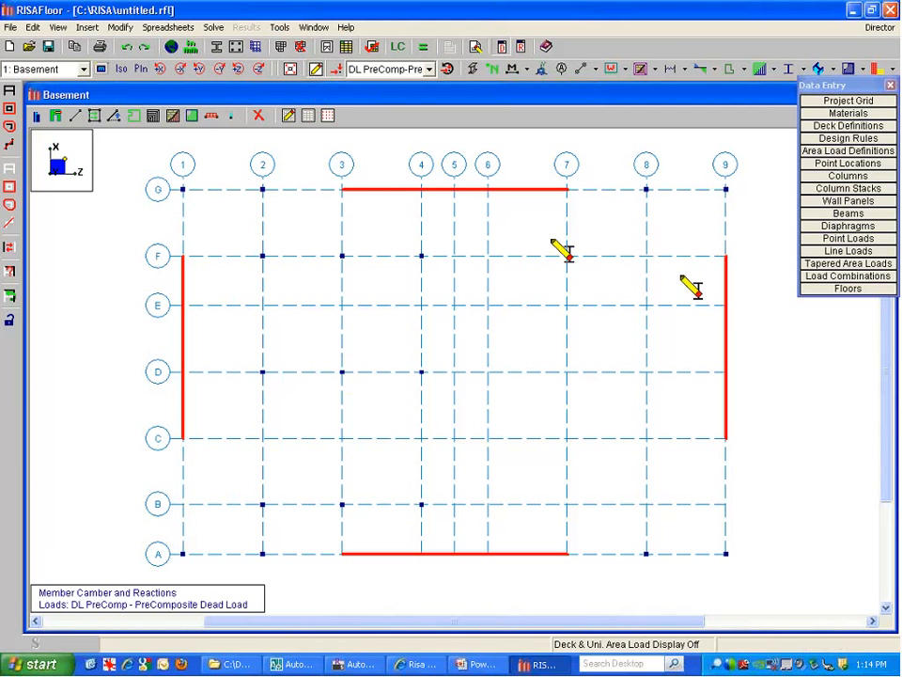
left_click(486, 256)
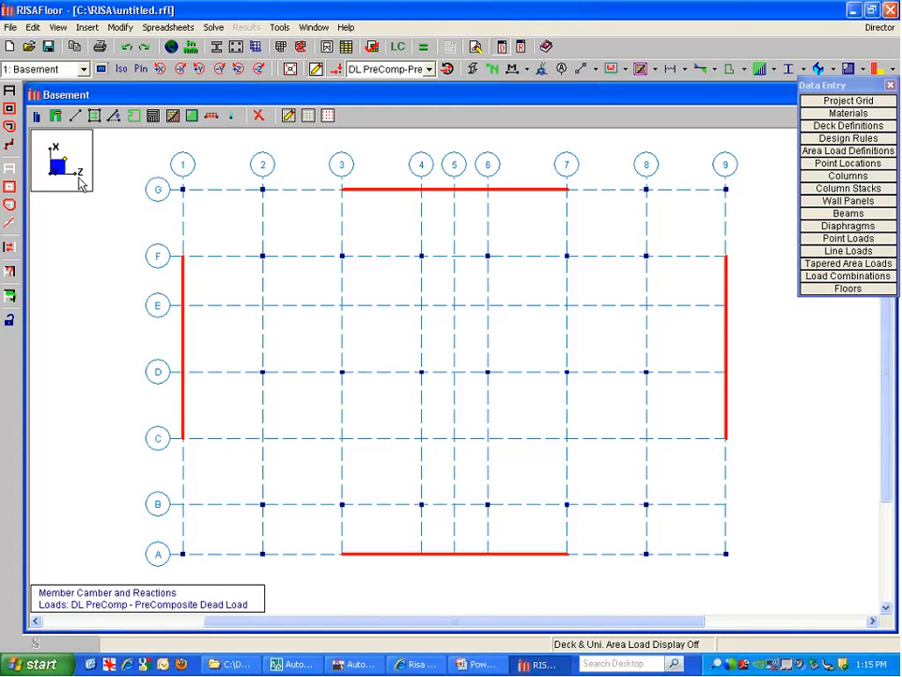
left_click(58, 70)
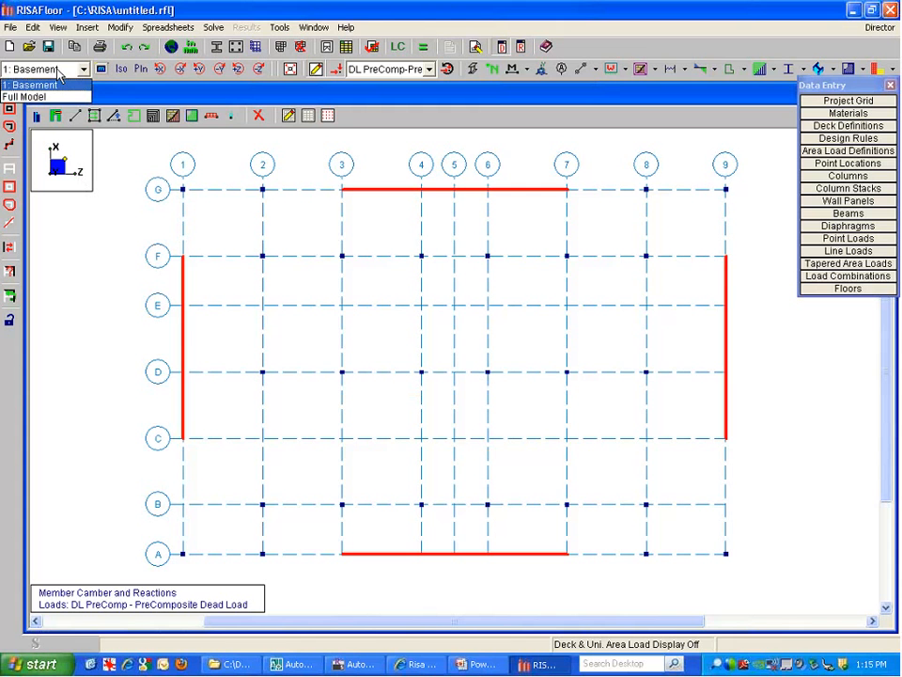
left_click(37, 85)
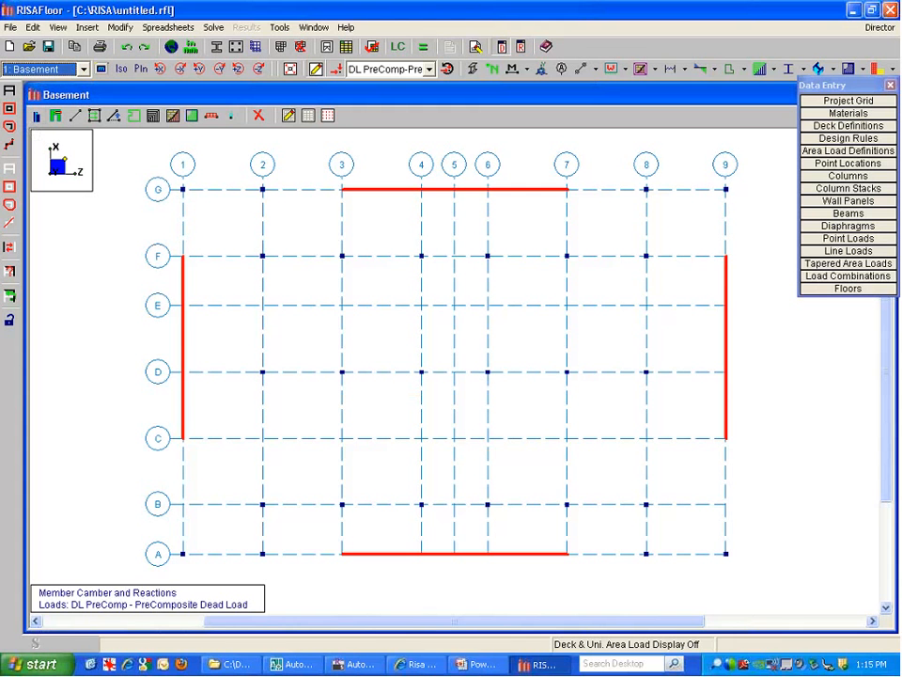
left_click(56, 70)
left_click(23, 96)
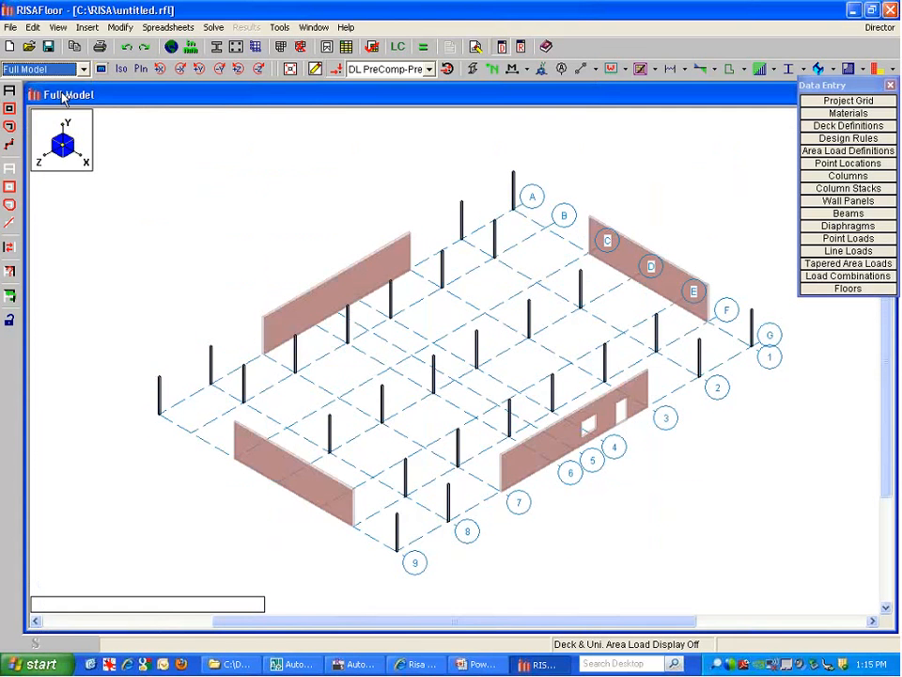
left_click(51, 75)
left_click(51, 94)
left_click(54, 71)
left_click(56, 86)
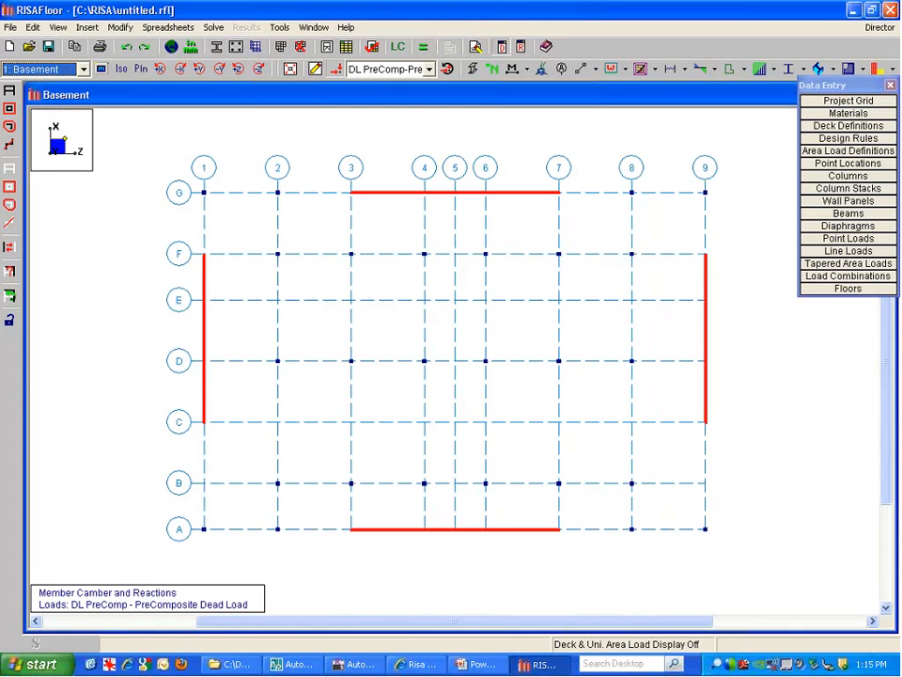
left_click(316, 72)
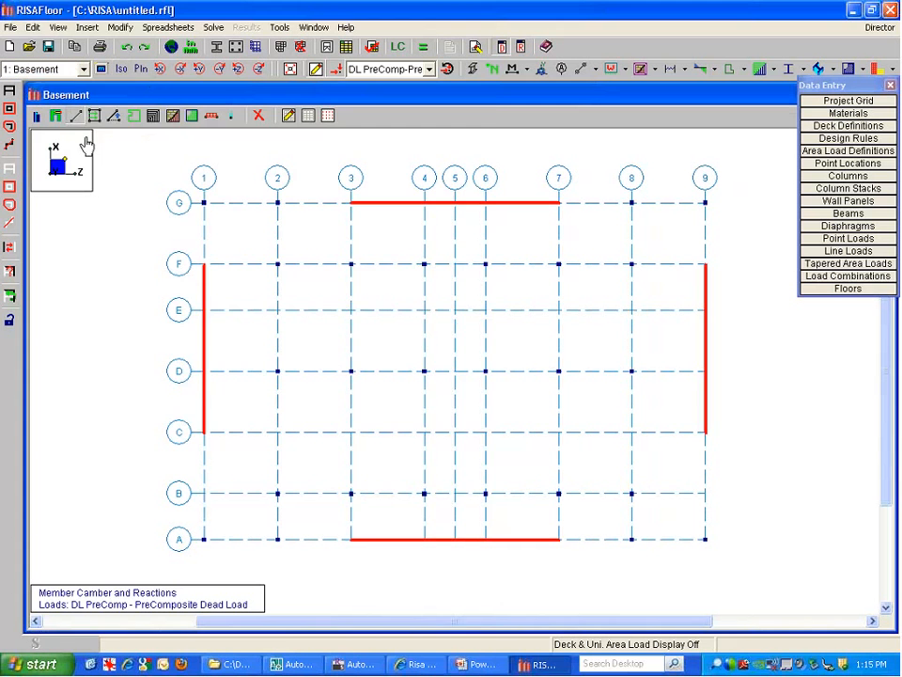
Set new beams to Concrete Conc4000NW, Rectangular shape group, gravity, strong axis, pinned ends, and apply
left_click(58, 114)
left_click_drag(94, 127, 83, 103)
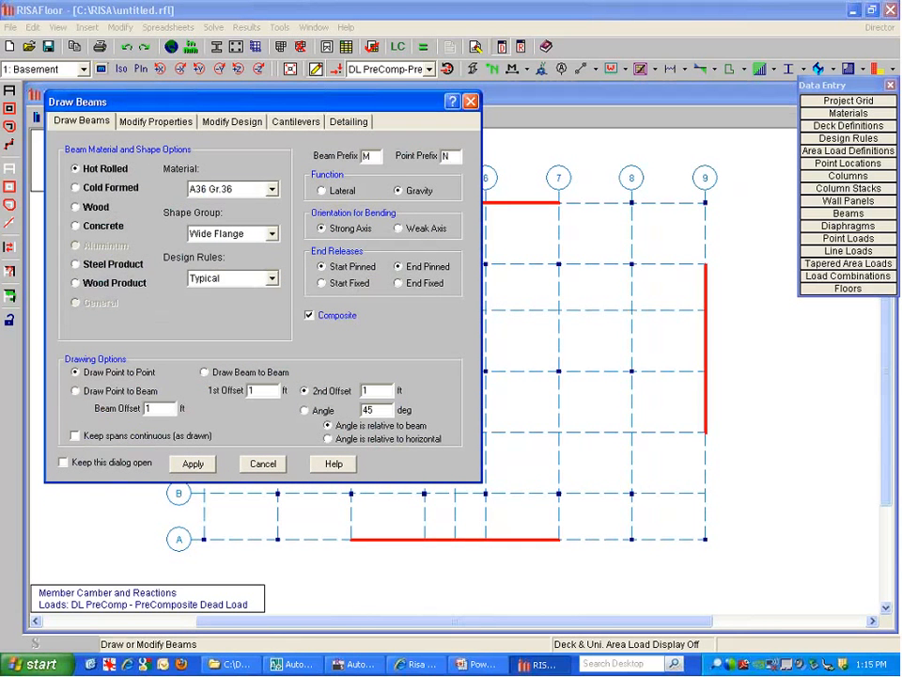
left_click(102, 227)
left_click(101, 227)
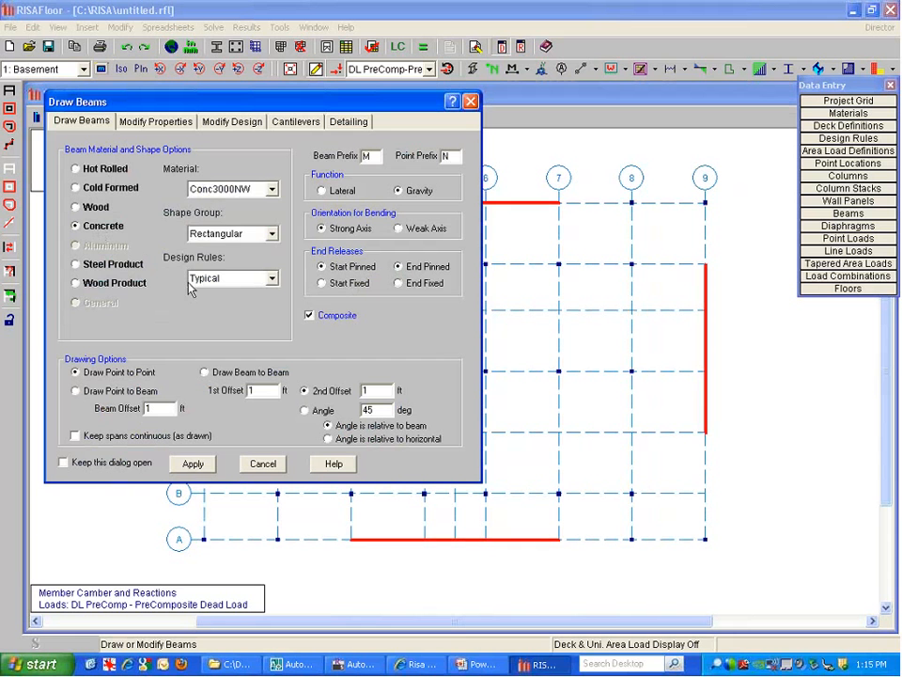
left_click(271, 189)
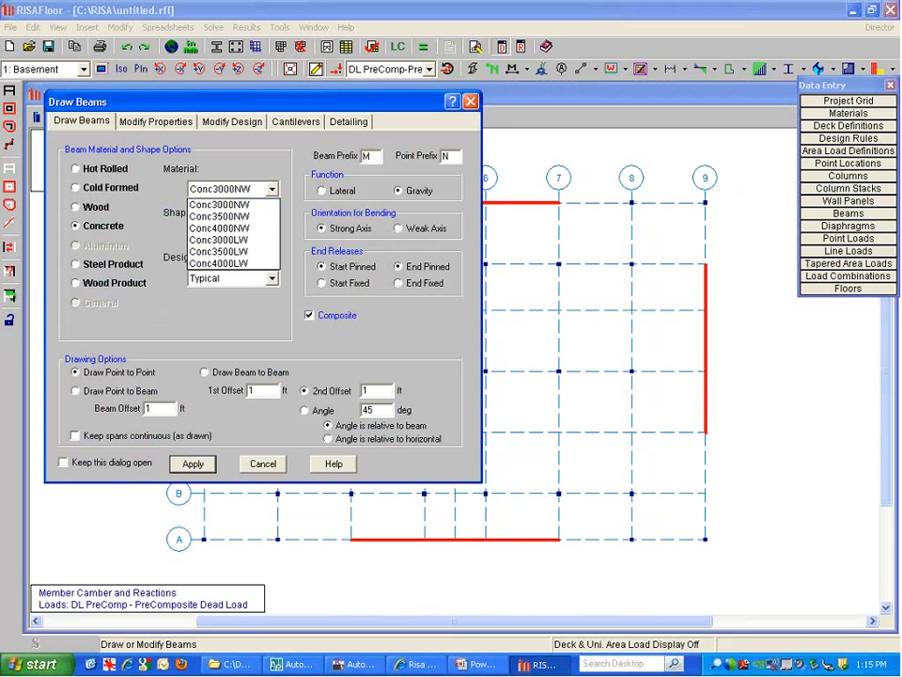
left_click(219, 227)
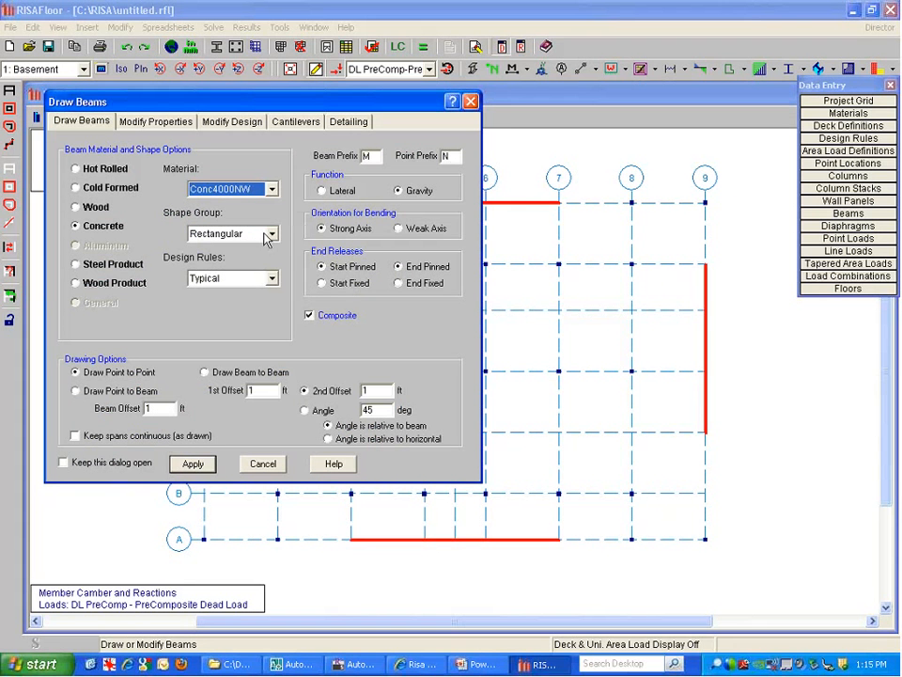
left_click(243, 235)
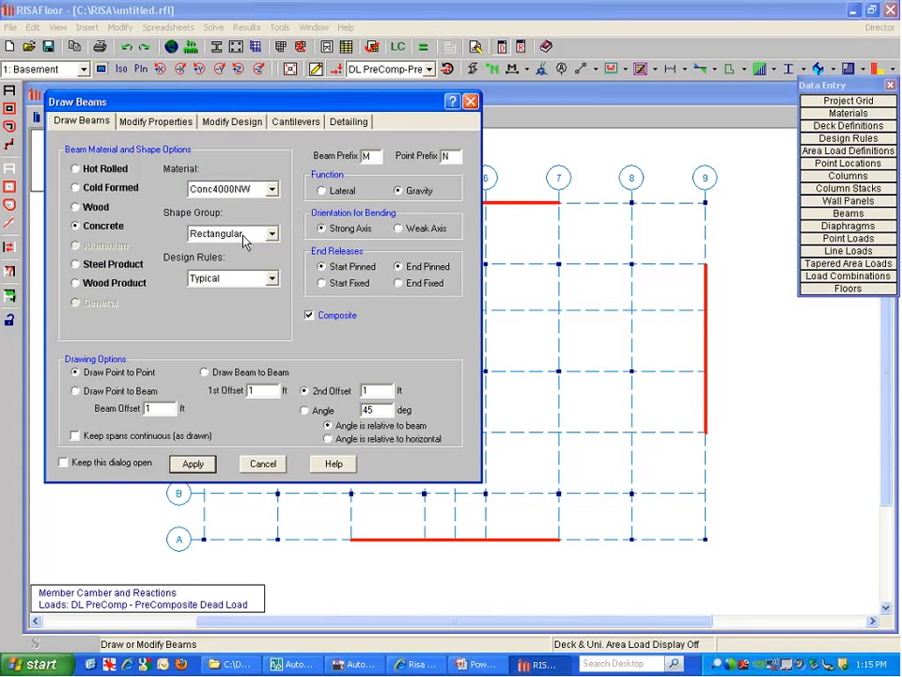
left_click(265, 235)
left_click(218, 261)
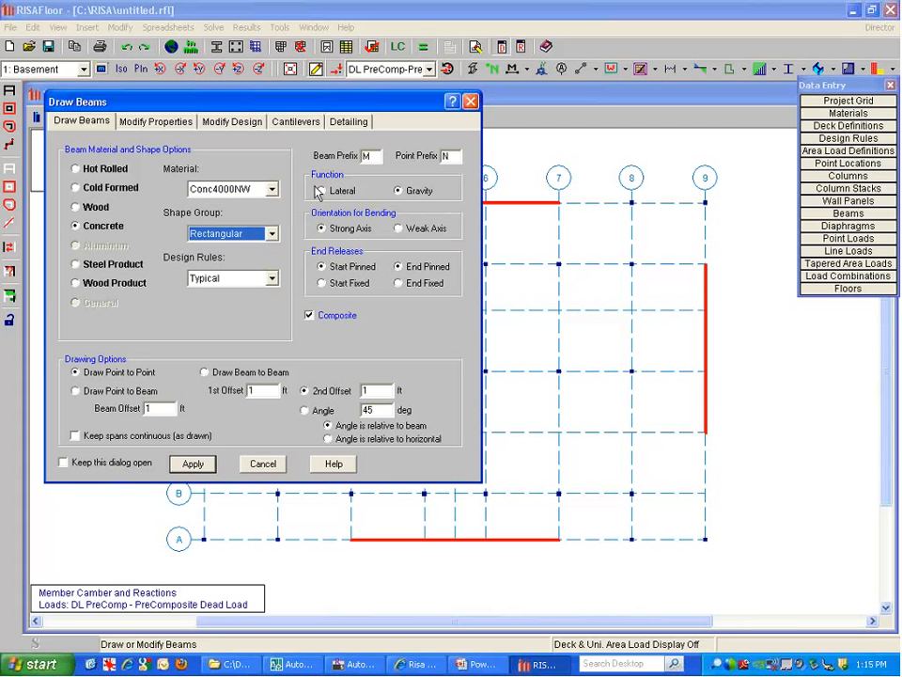
left_click(321, 234)
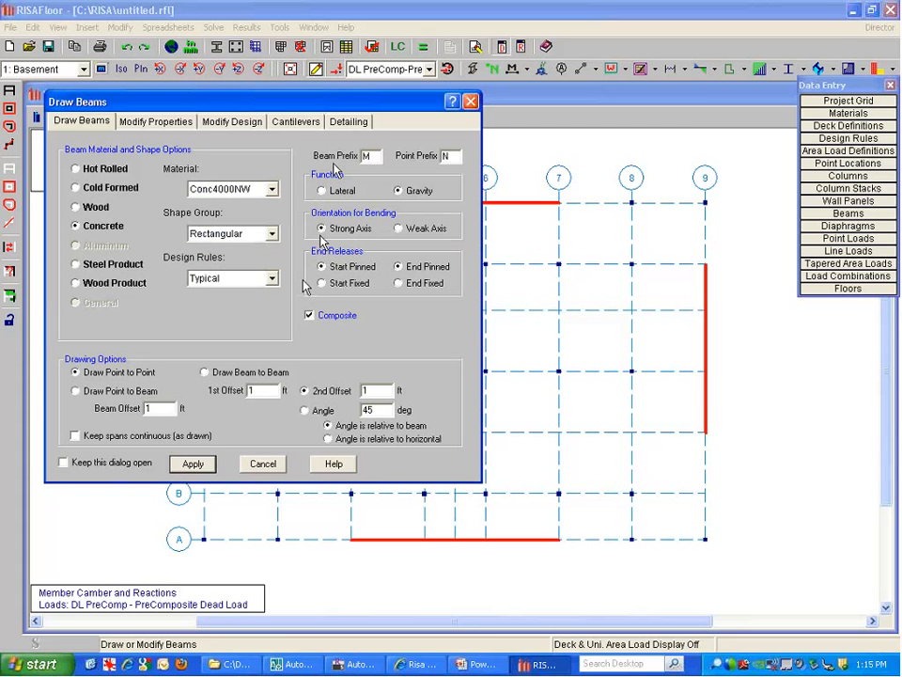
left_click(193, 464)
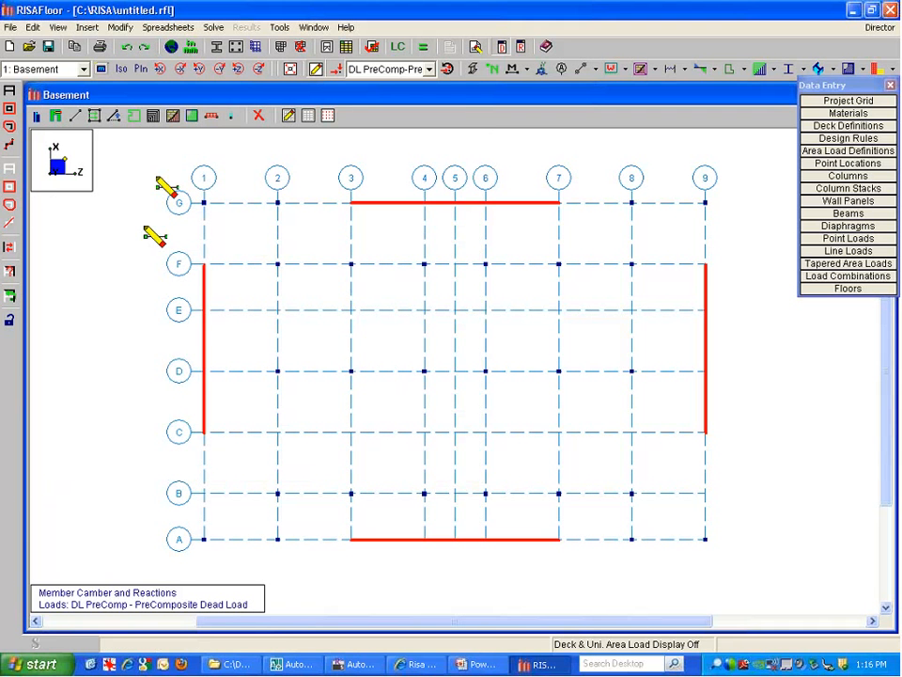
Box-select the grid to draw beams along all grid lines and label them by shape group
mouse_move(156, 176)
left_mouse_down()
mouse_move(683, 571)
mouse_move(731, 571)
left_mouse_up()
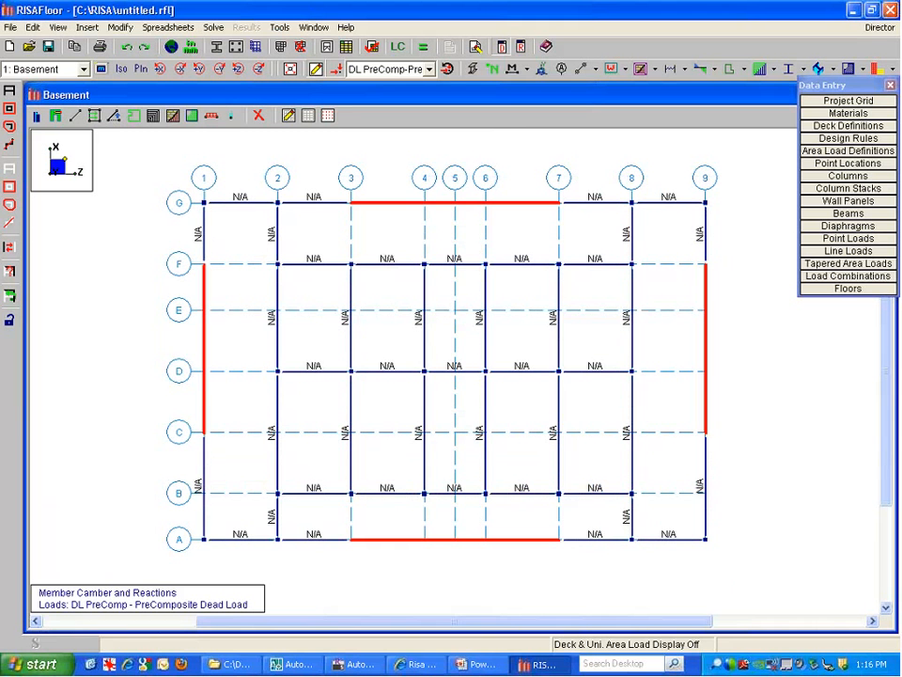
left_click(526, 69)
left_click(521, 96)
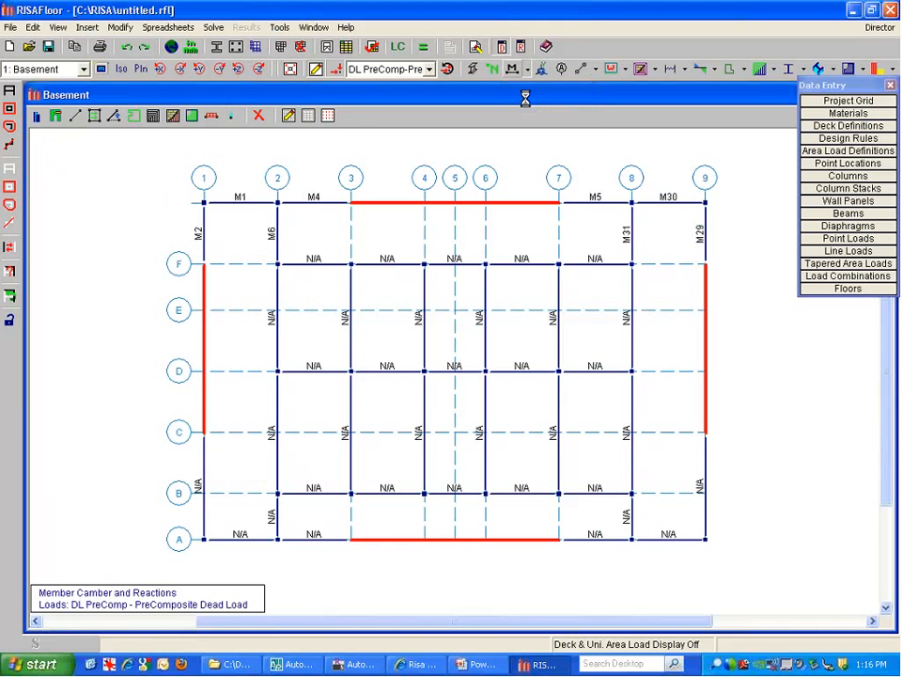
left_click(522, 70)
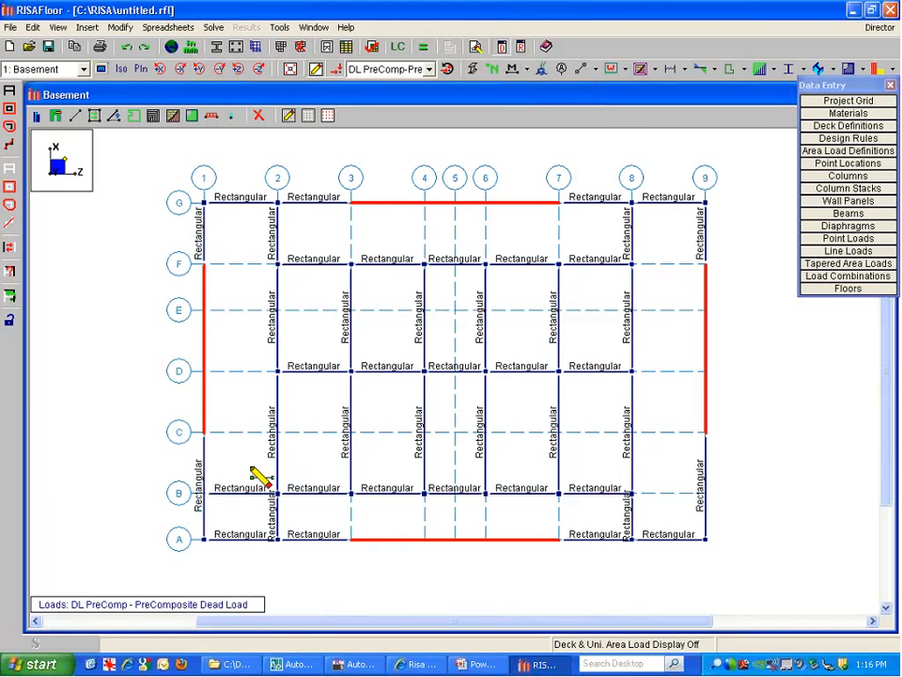
Add missing beams on line C (1–2, 8–9), line F (1–2), F–G spans, and grid 3 A–B
left_click(249, 429)
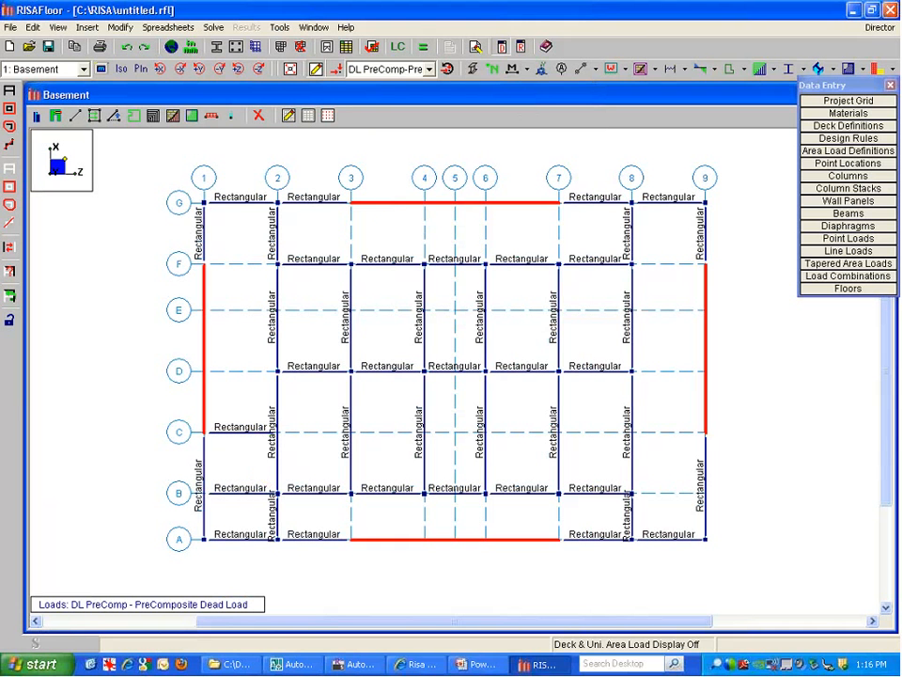
left_click(250, 266)
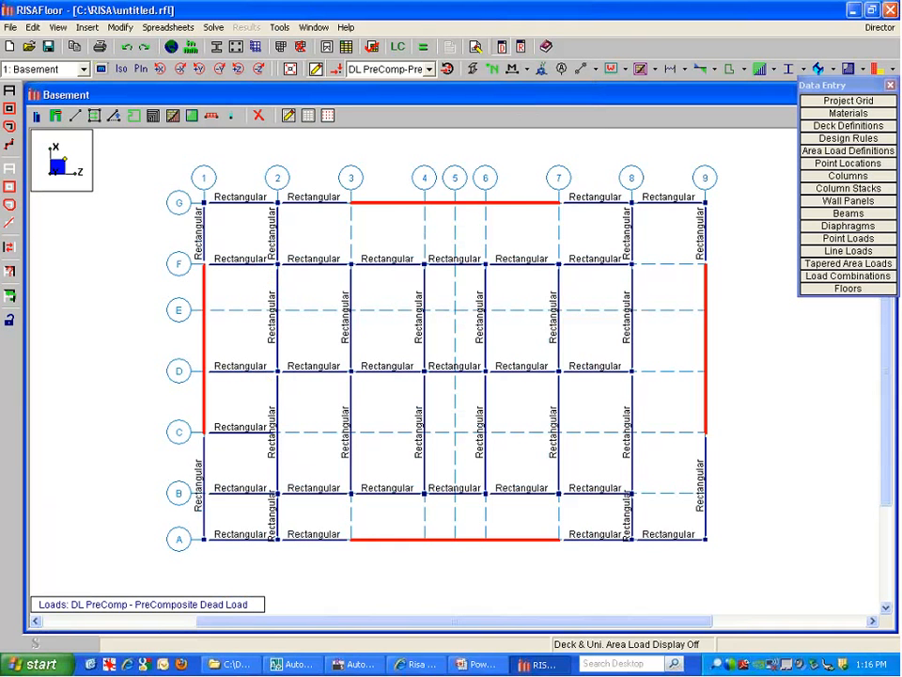
left_click(353, 229)
left_click(426, 229)
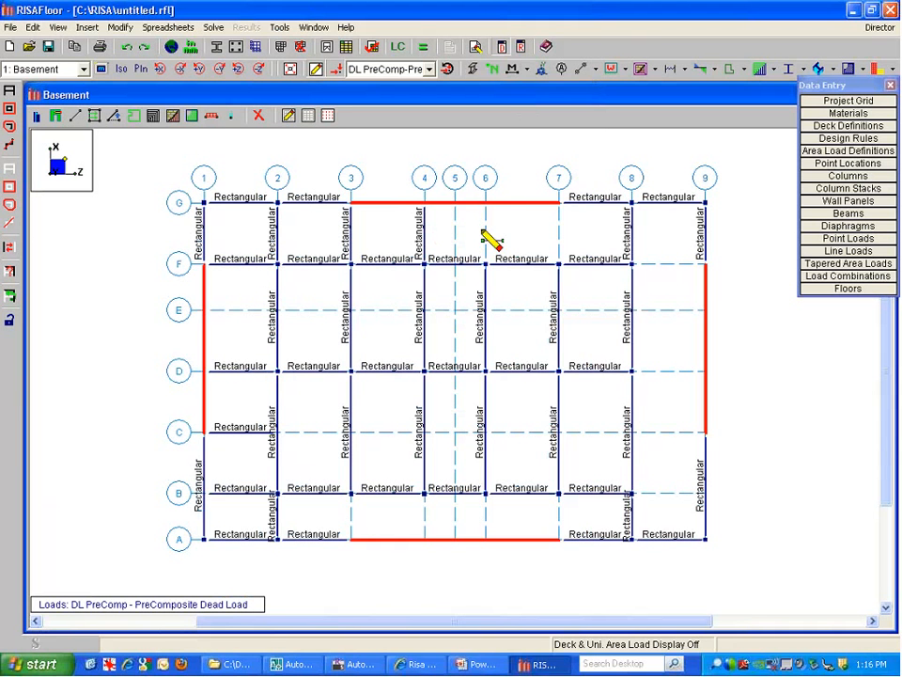
left_click(486, 229)
left_click(561, 232)
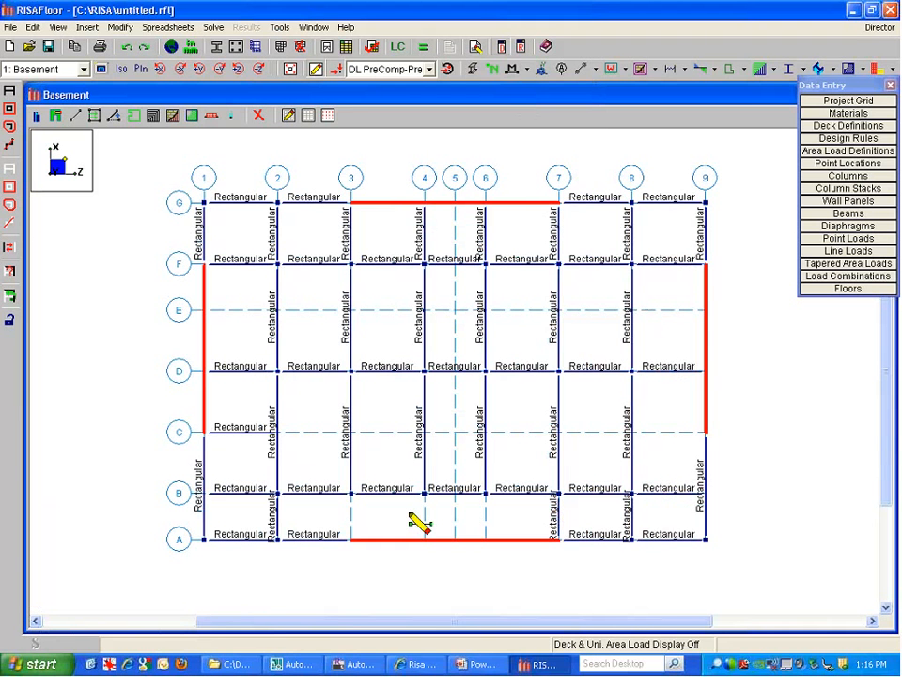
left_click(353, 516)
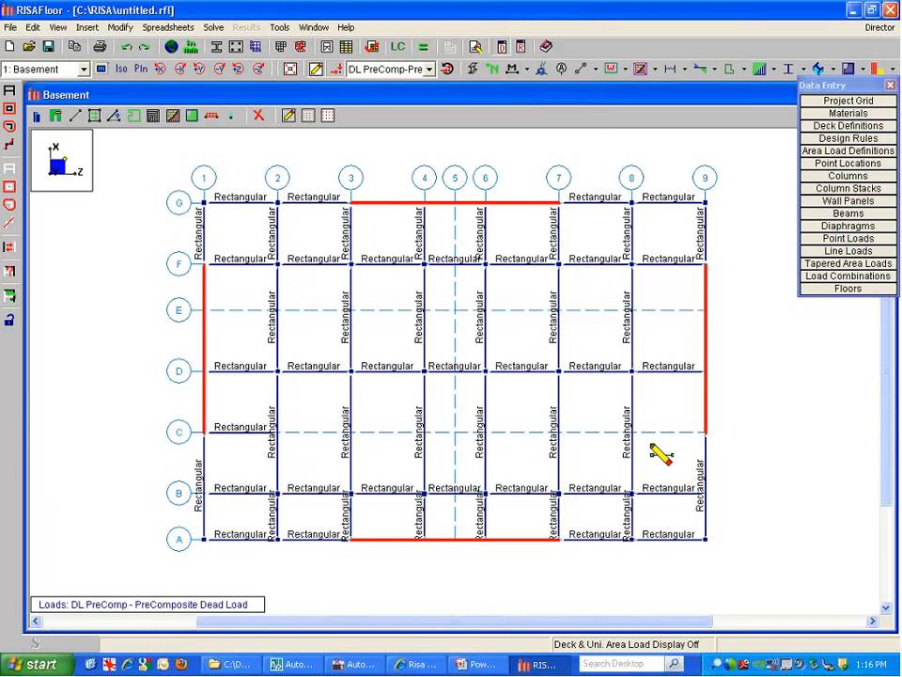
left_click(685, 431)
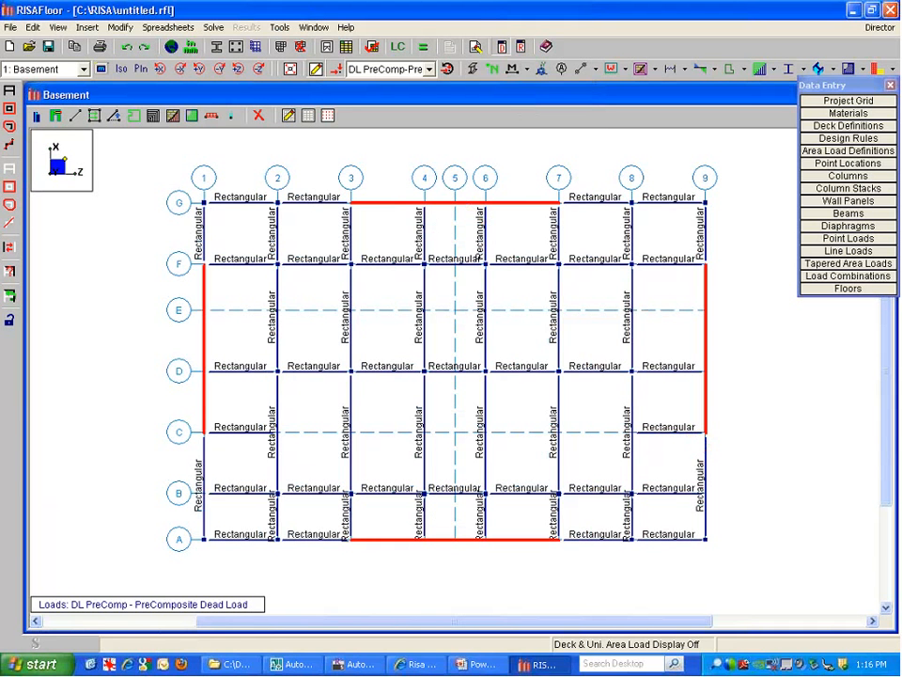
left_click(93, 116)
left_click_drag(157, 122, 157, 106)
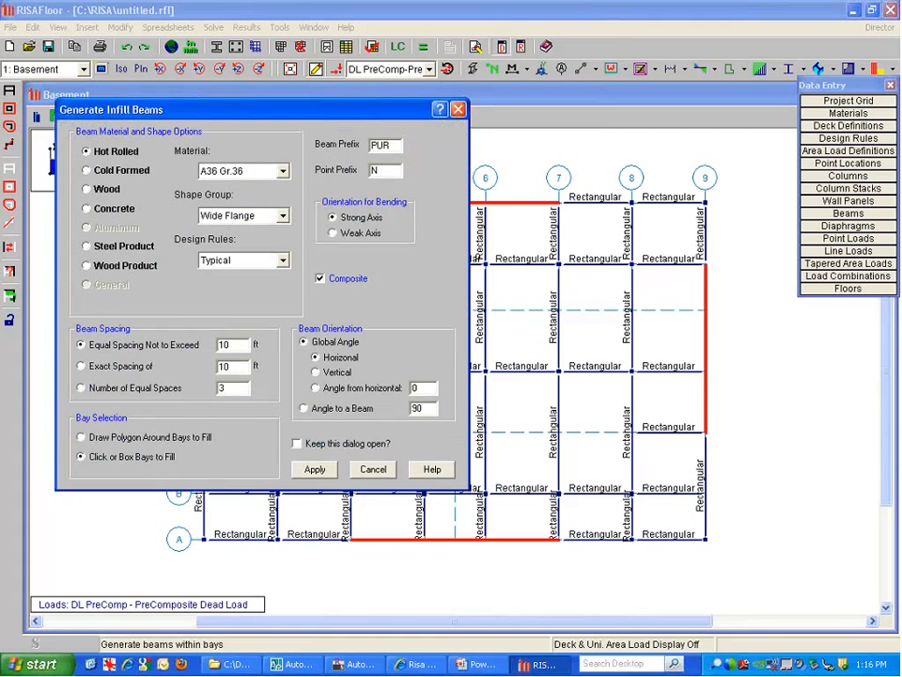
double_click(224, 345)
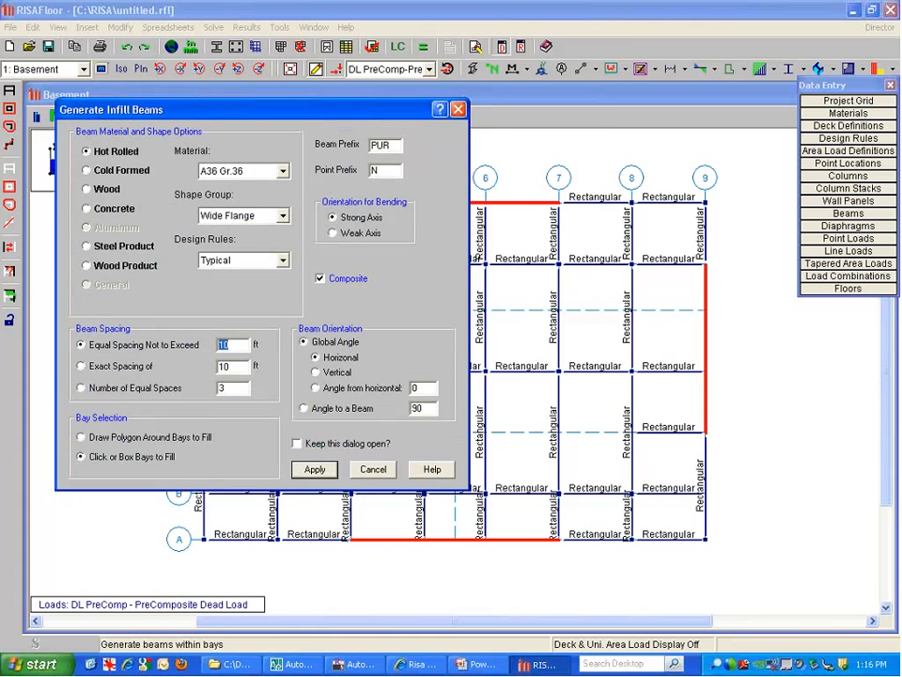
left_click(374, 469)
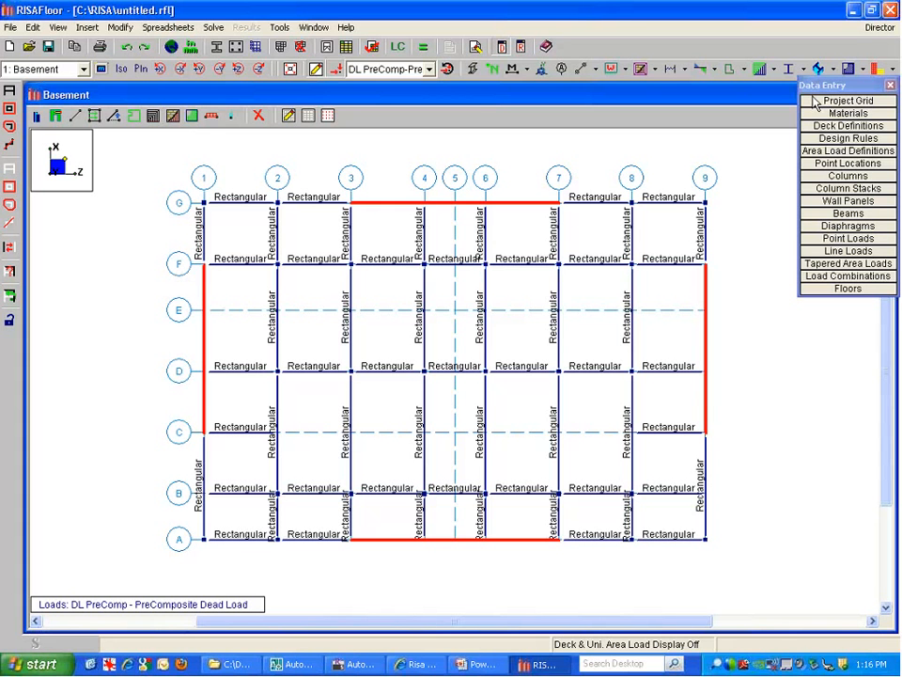
left_click_drag(812, 88, 808, 105)
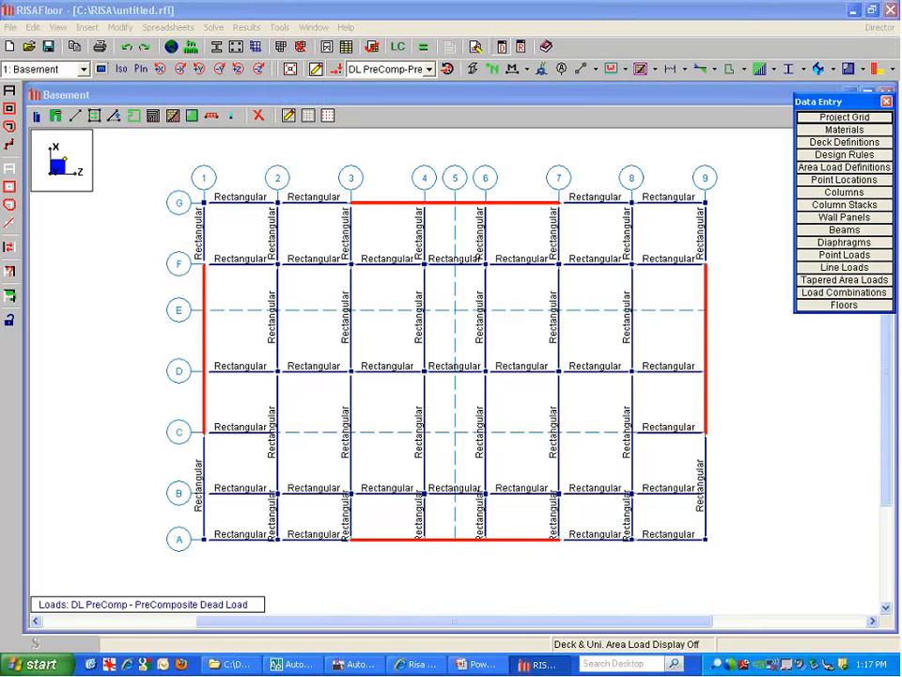
Change the edge overhang from 12 to 6 in and create the rigid slab perimeter around all beams
left_click(134, 119)
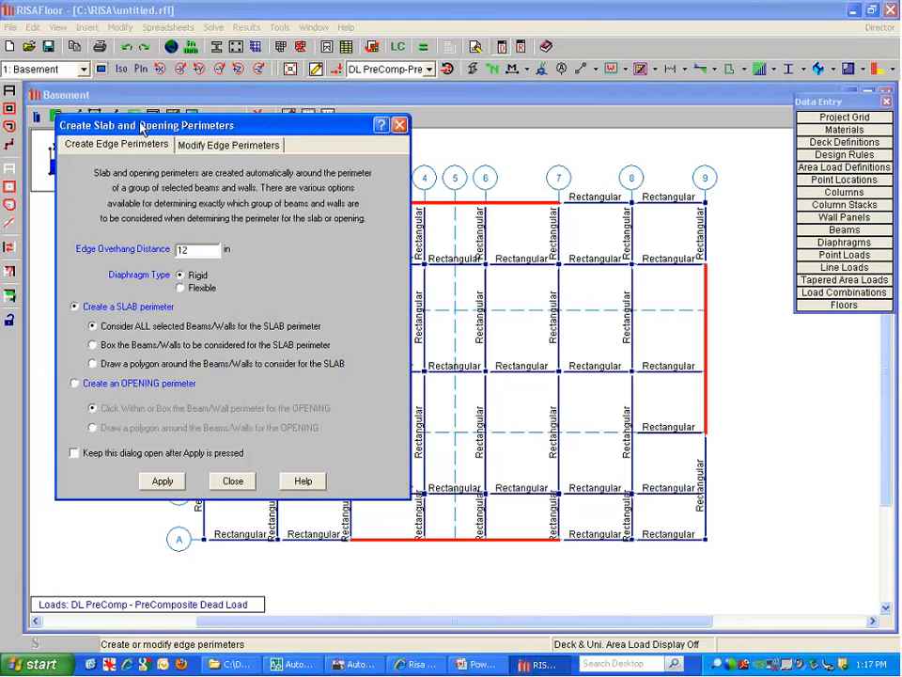
left_click_drag(140, 124, 143, 102)
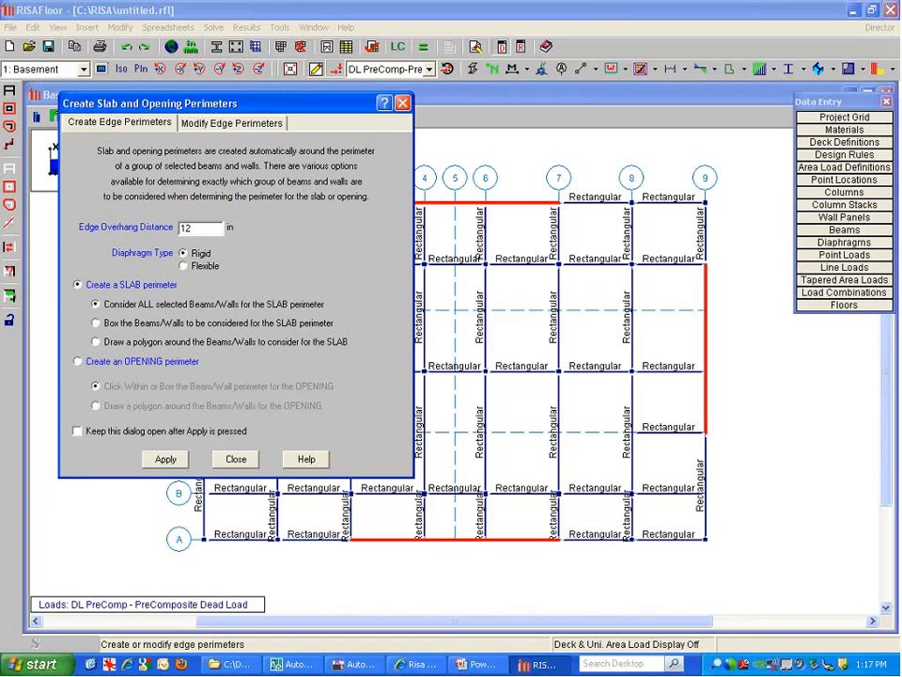
left_click_drag(194, 228, 133, 240)
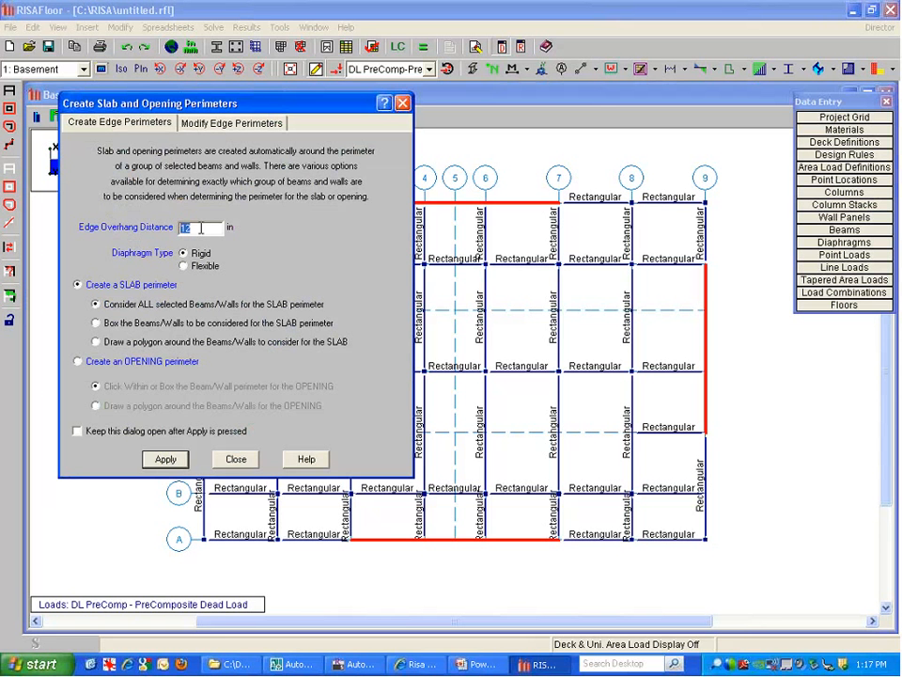
type("6")
left_click(166, 459)
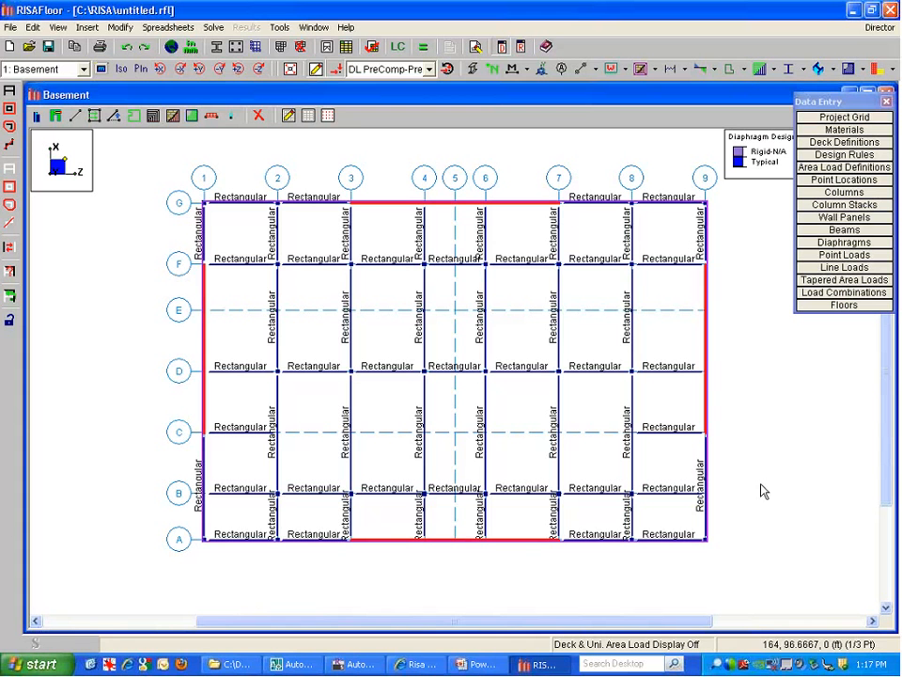
Review the Full Model 3D view, go back to 1: Basement, then bring AutoCAD's FLOOR_2 drawing forward
left_click(54, 71)
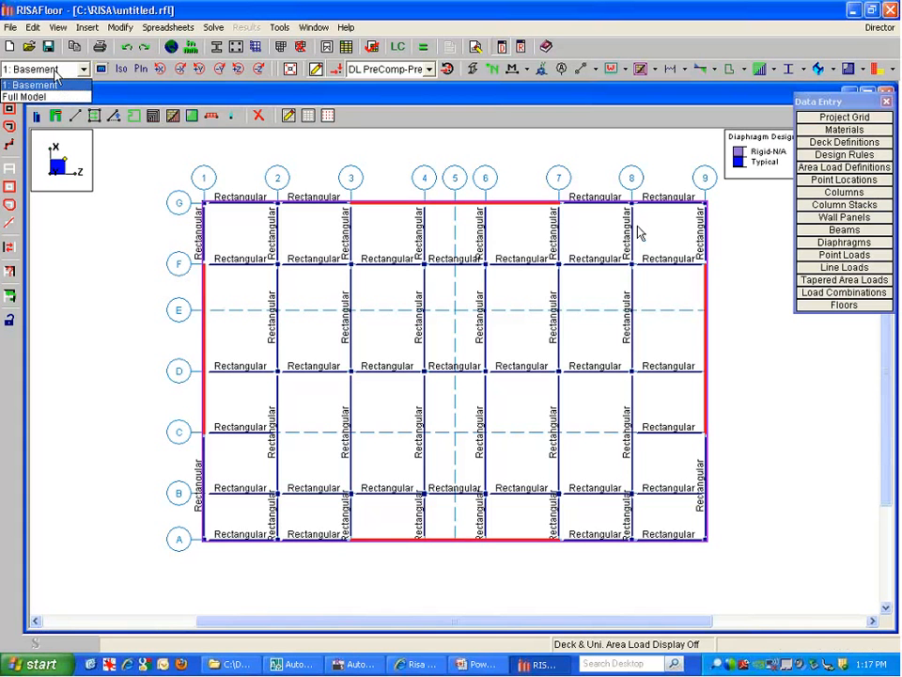
left_click(24, 96)
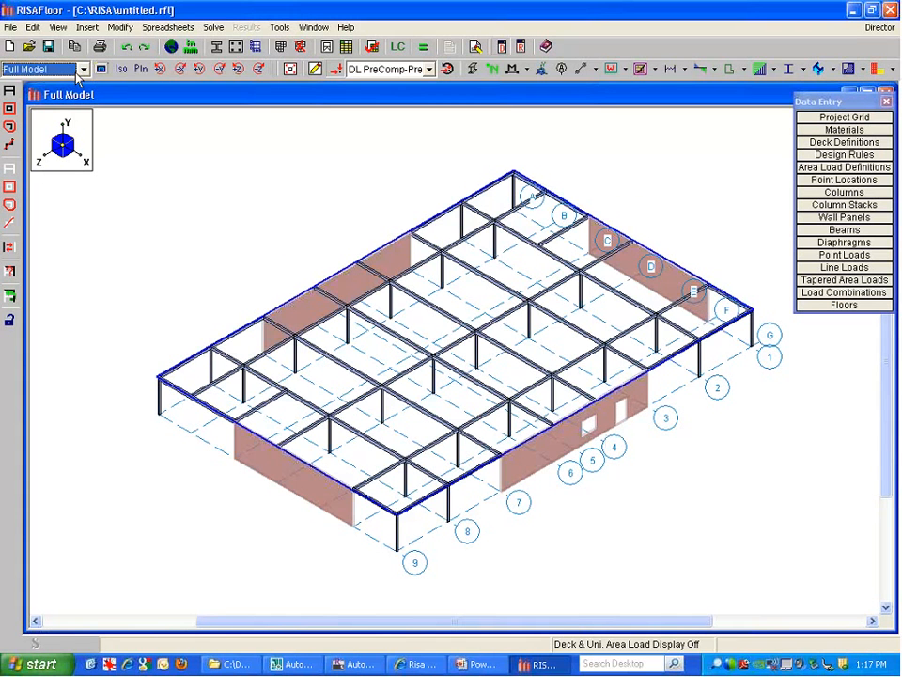
left_click(141, 69)
left_click(47, 69)
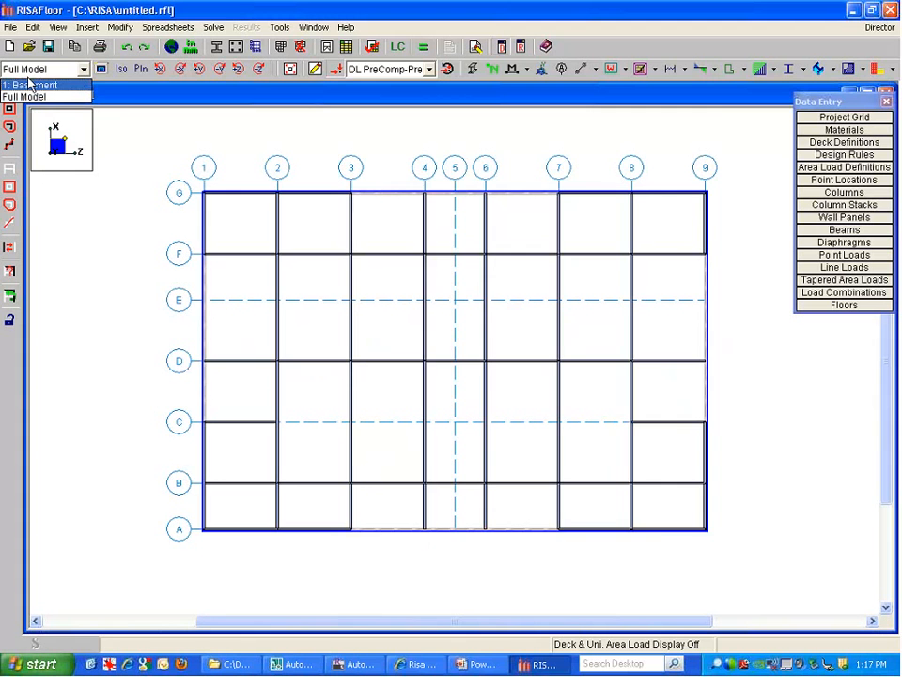
left_click(30, 85)
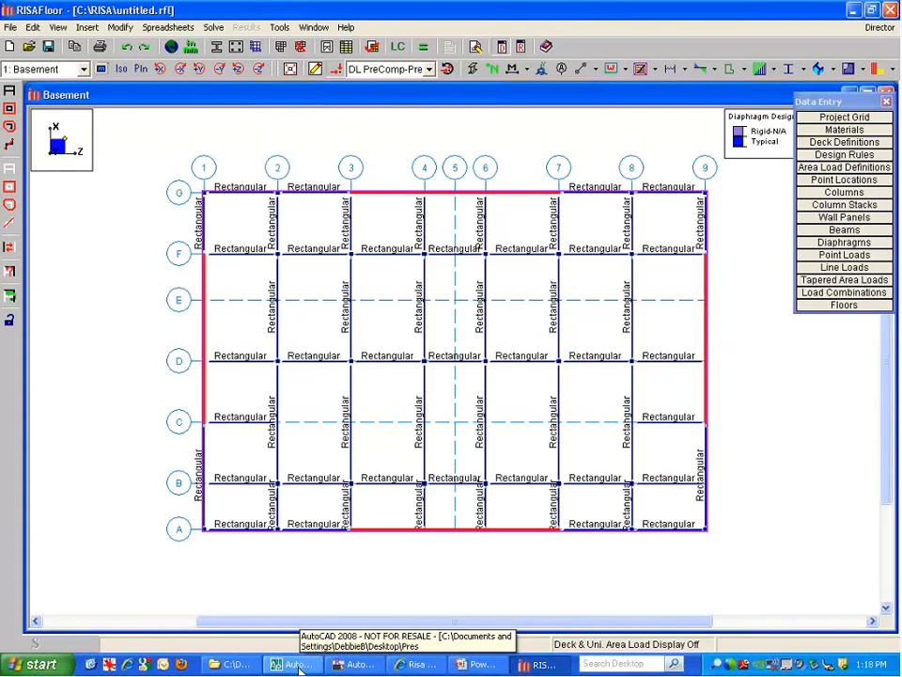
left_click(295, 665)
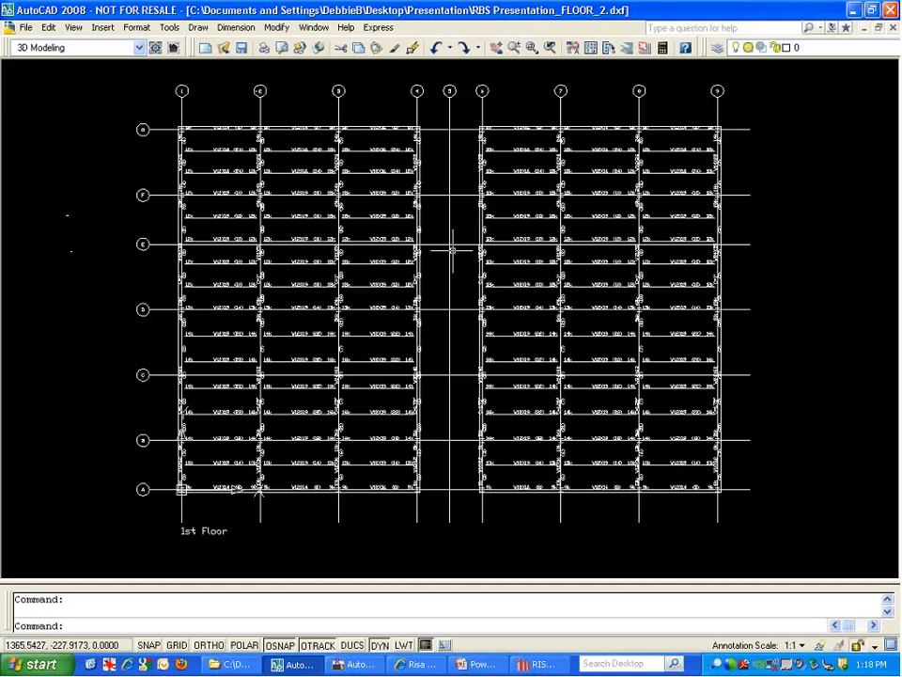
Zoom into the floor plan and confirm a selected beam is on the BEAM_LINES layer
left_click(147, 291)
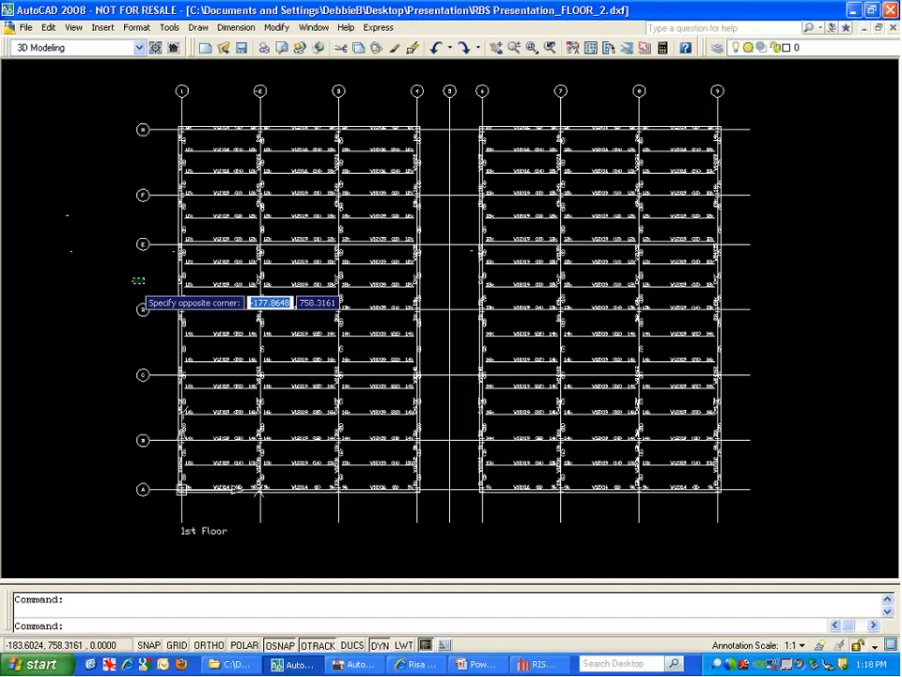
left_click(133, 278)
scroll(178, 270, "up", 3)
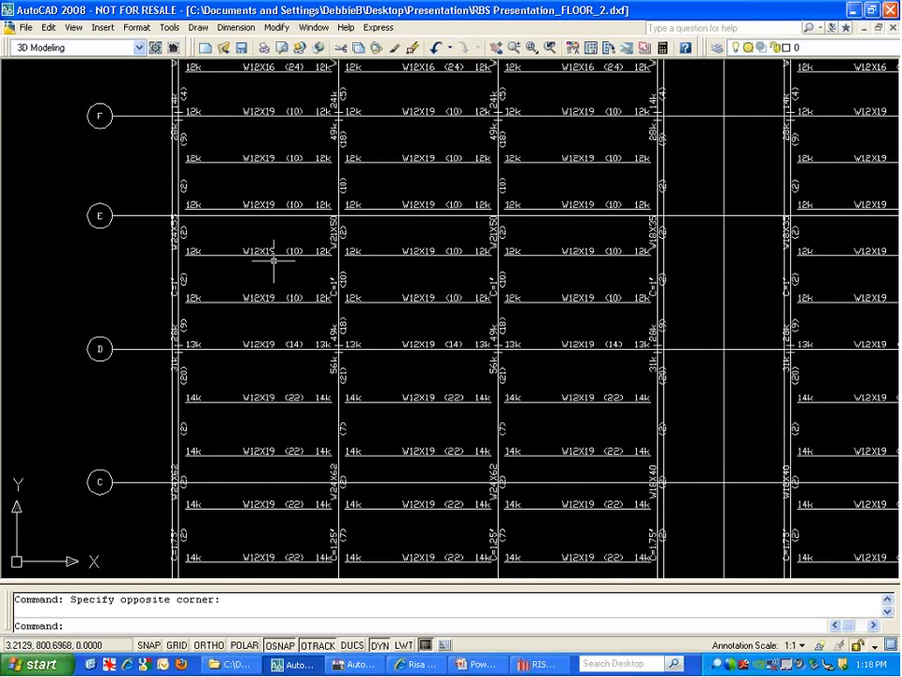
scroll(298, 203, "down", 3)
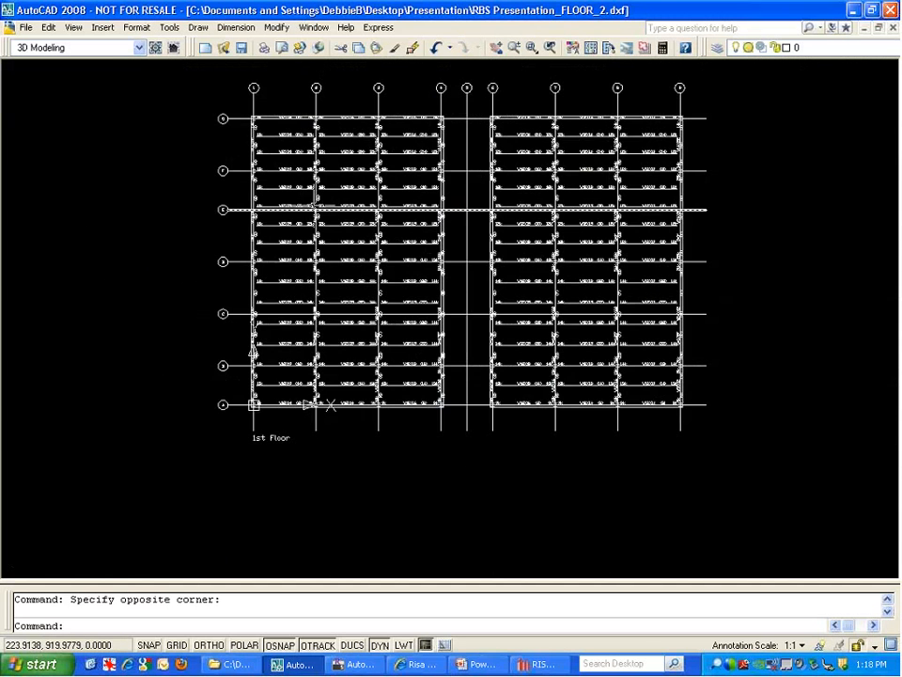
scroll(604, 203, "up", 3)
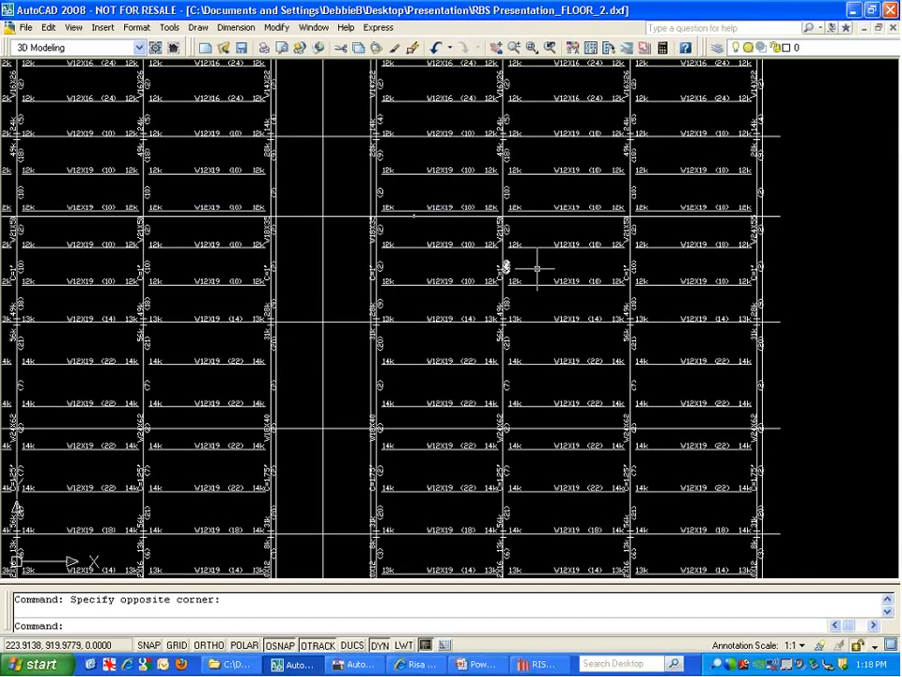
scroll(826, 211, "down", 3)
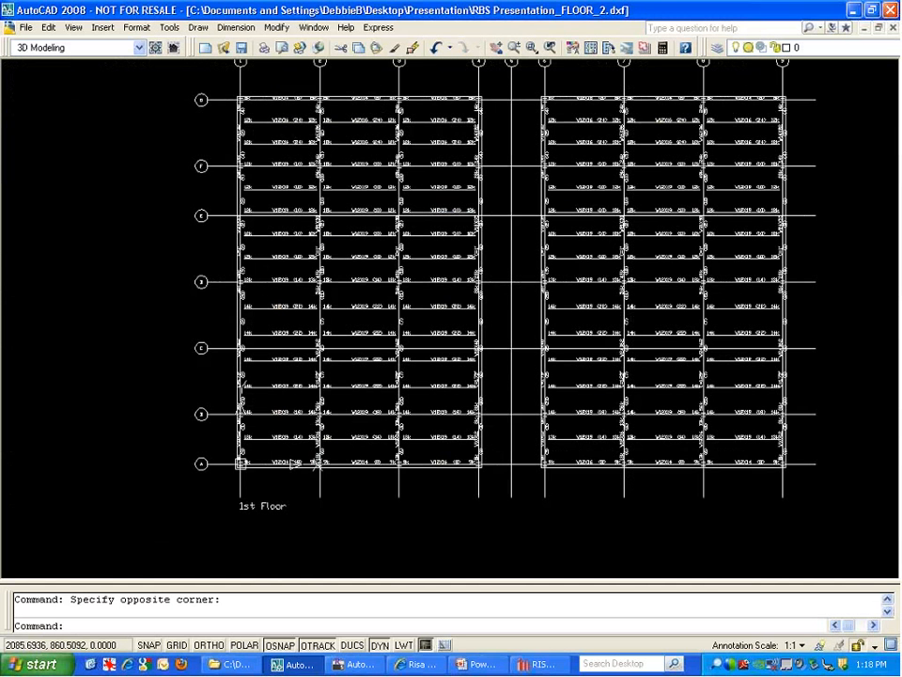
middle_click_drag(486, 516, 474, 456)
scroll(382, 441, "up", 5)
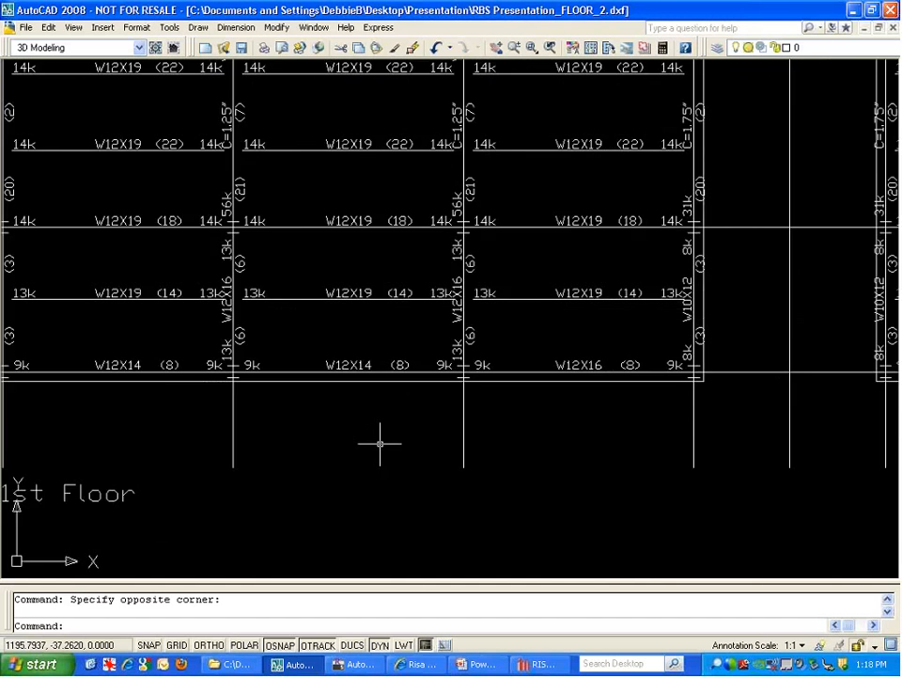
scroll(419, 428, "down", 5)
scroll(447, 198, "up", 3)
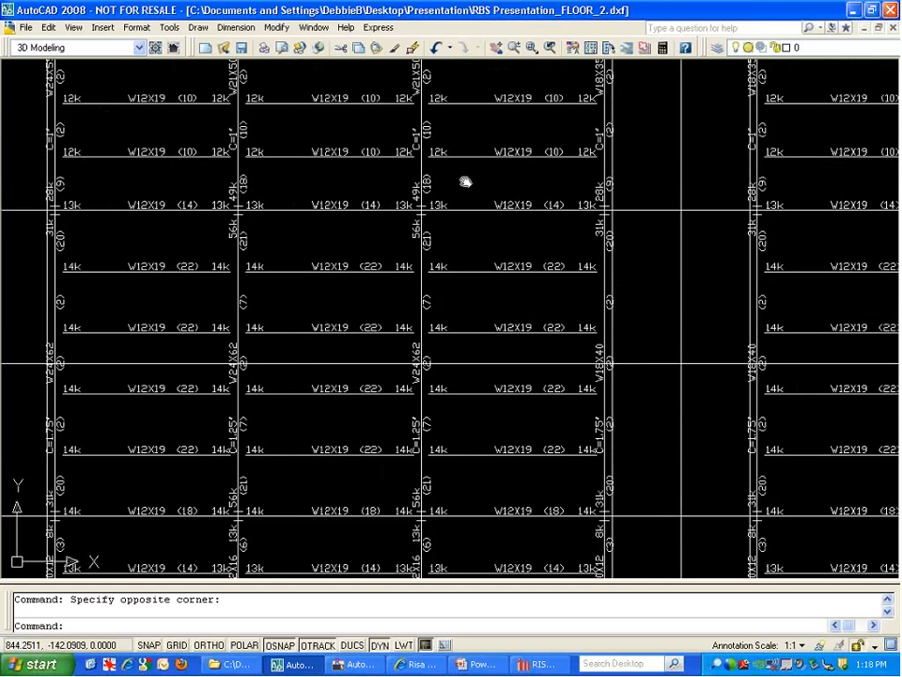
middle_click_drag(466, 181, 463, 198)
scroll(457, 108, "up", 3)
left_click(463, 241)
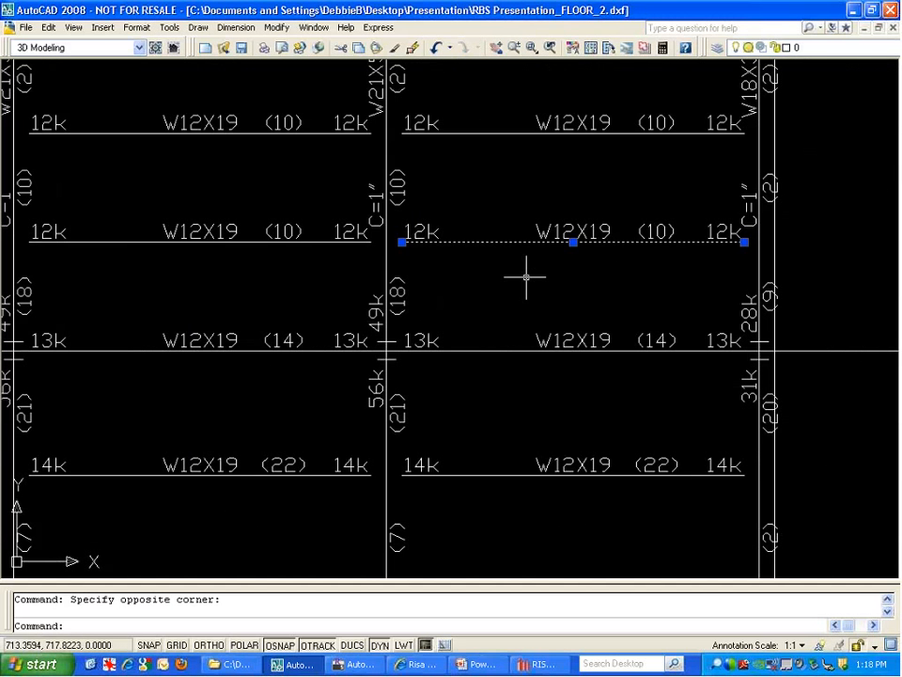
left_click(819, 48)
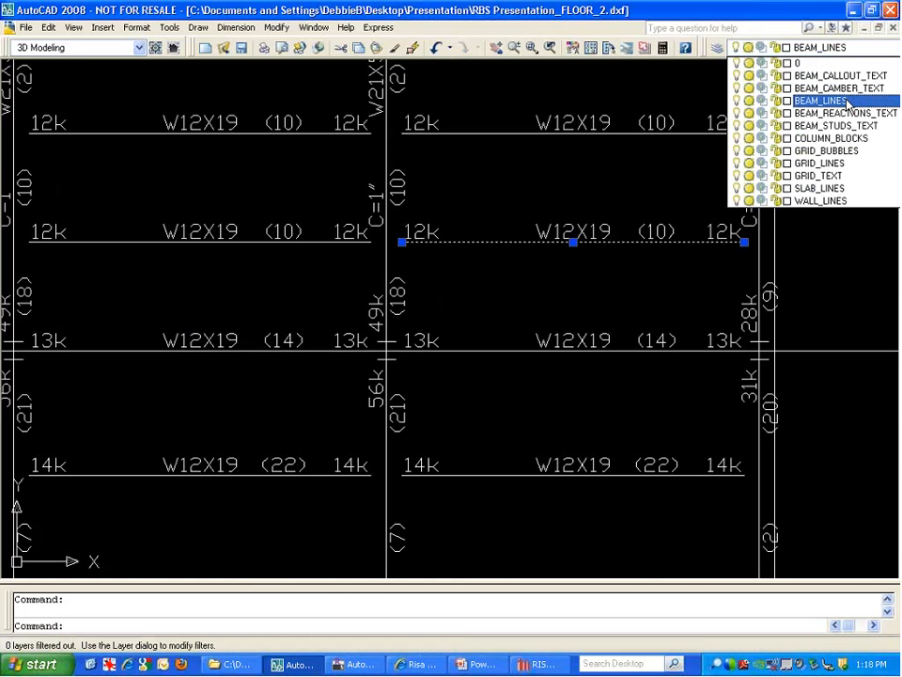
left_click(846, 102)
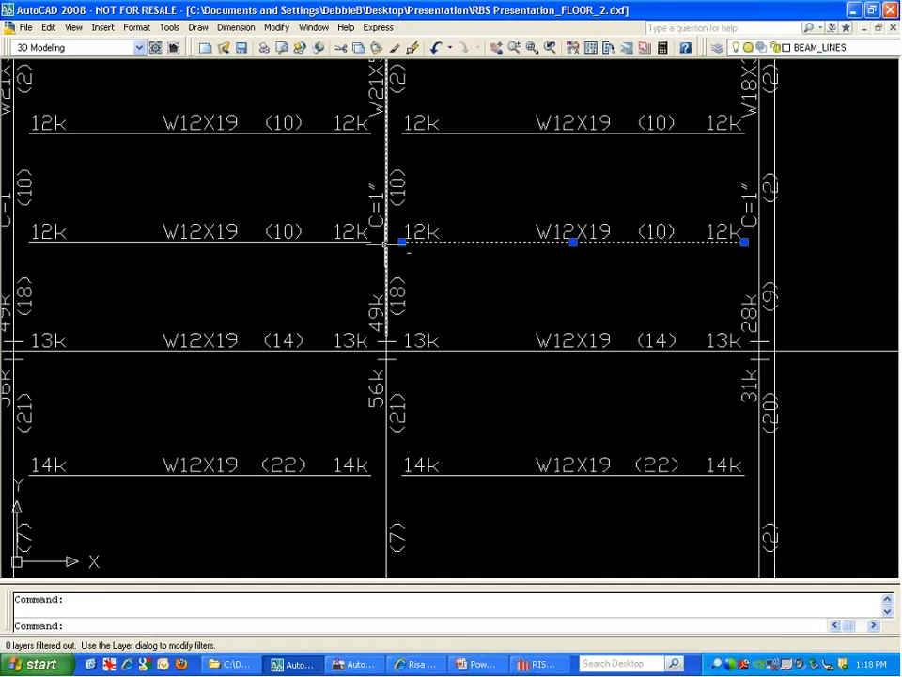
Confirm the block at the beam joint is on the COLUMN_BLOCKS layer
left_click(415, 261)
left_click(409, 255)
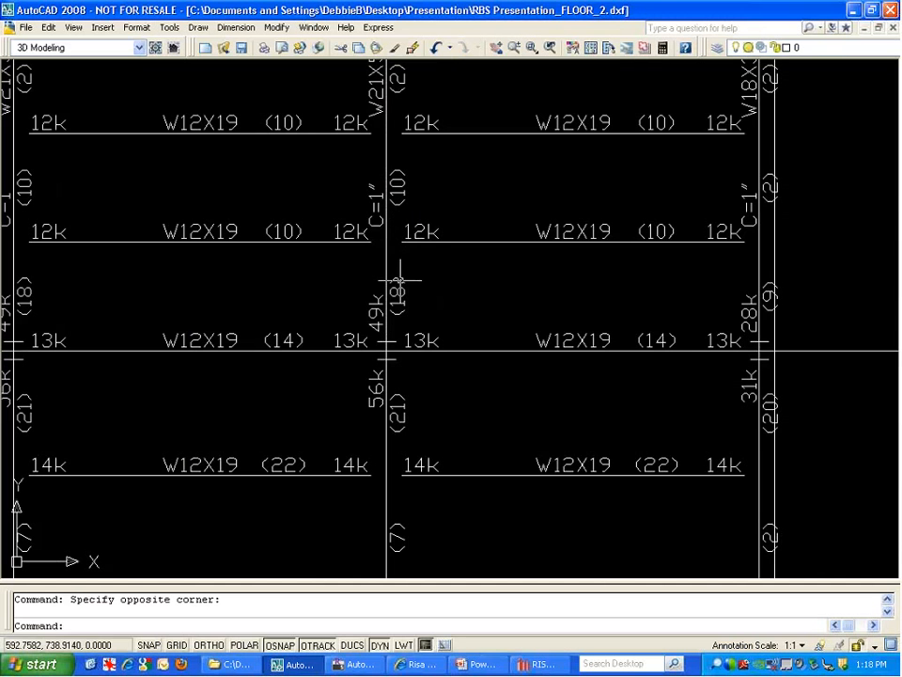
scroll(470, 216, "down", 3)
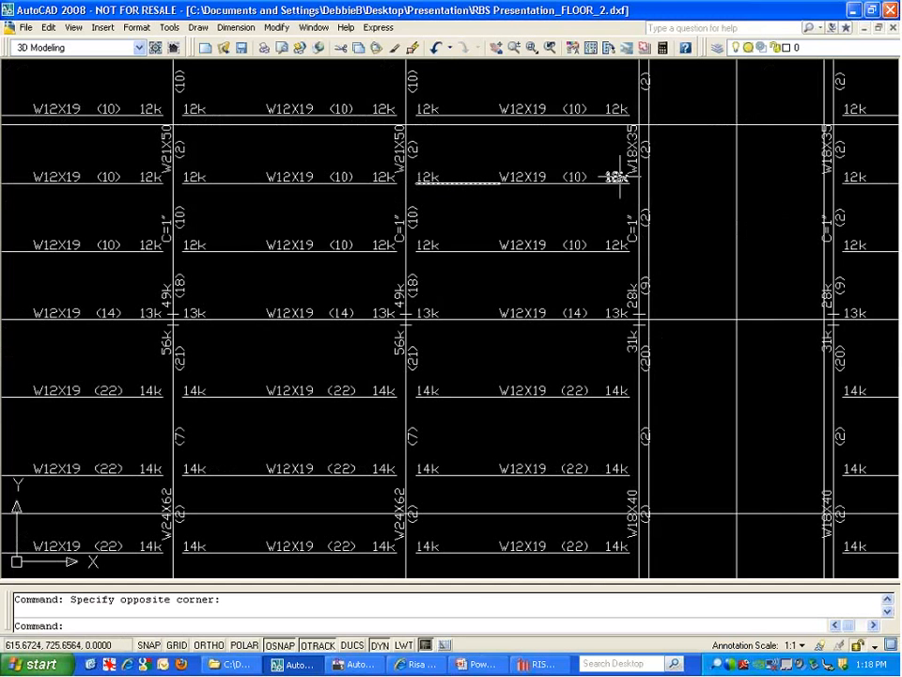
scroll(534, 150, "down", 3)
scroll(475, 235, "down", 2)
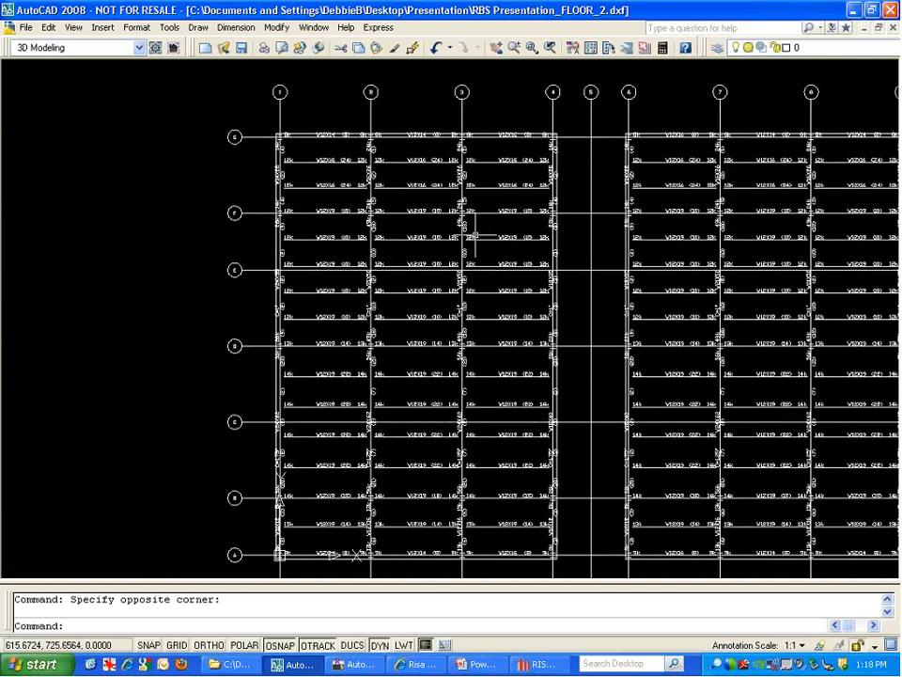
scroll(475, 235, "up", 6)
left_click(477, 160)
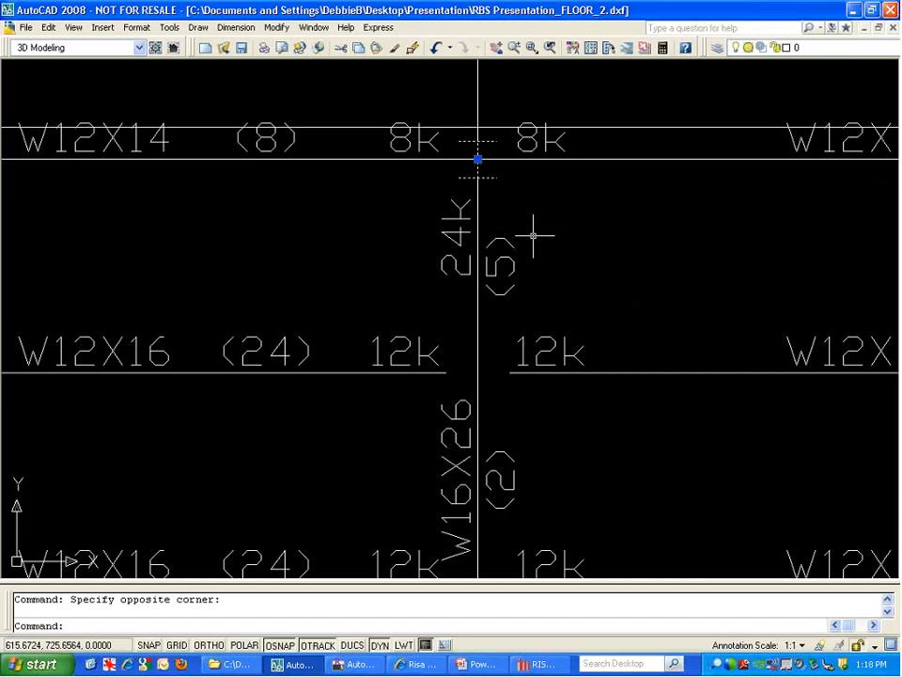
left_click(811, 48)
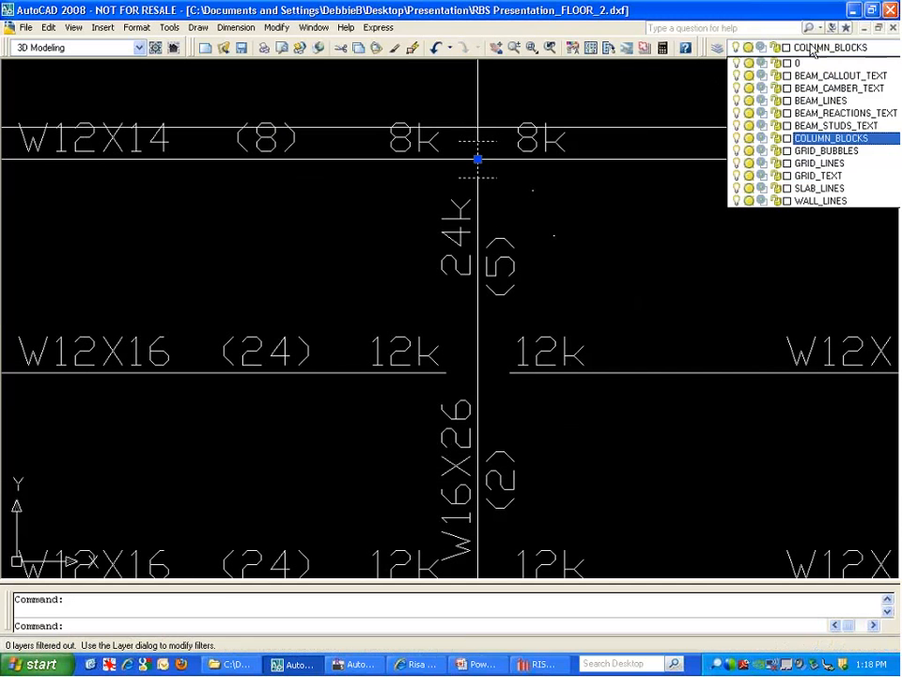
left_click(812, 51)
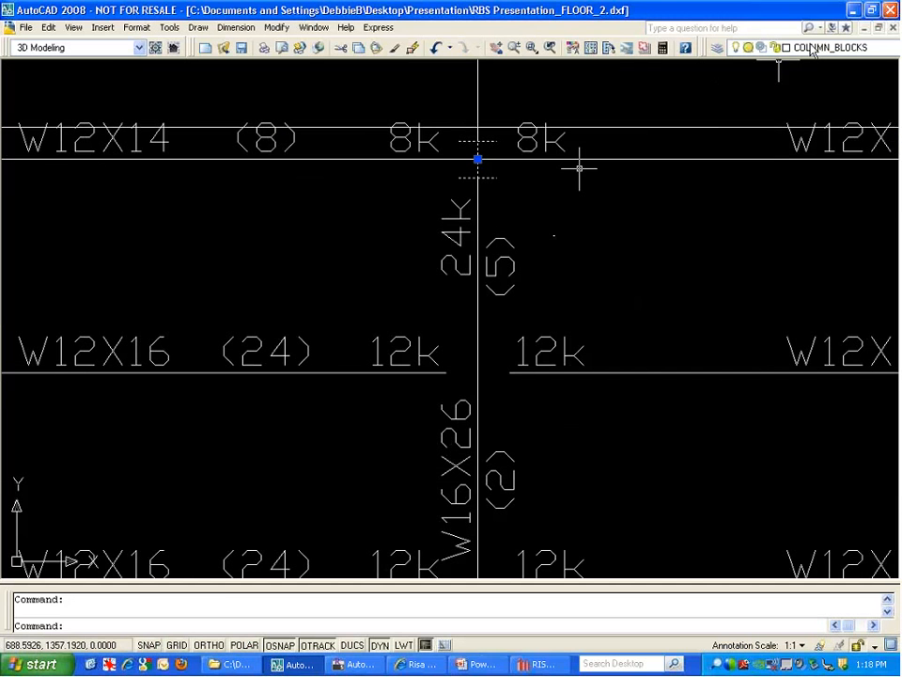
key("Escape")
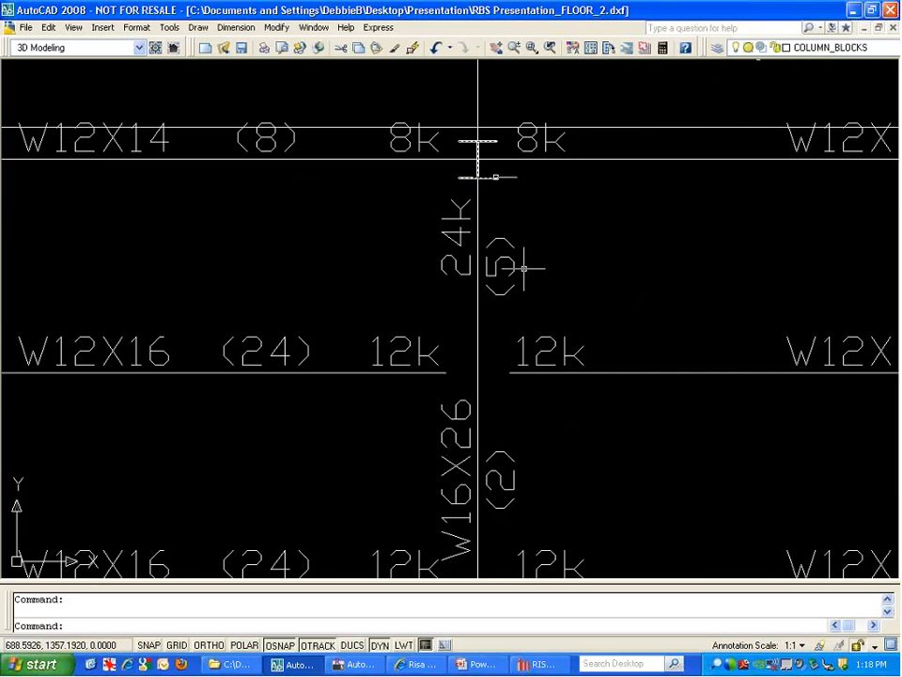
left_click(492, 178)
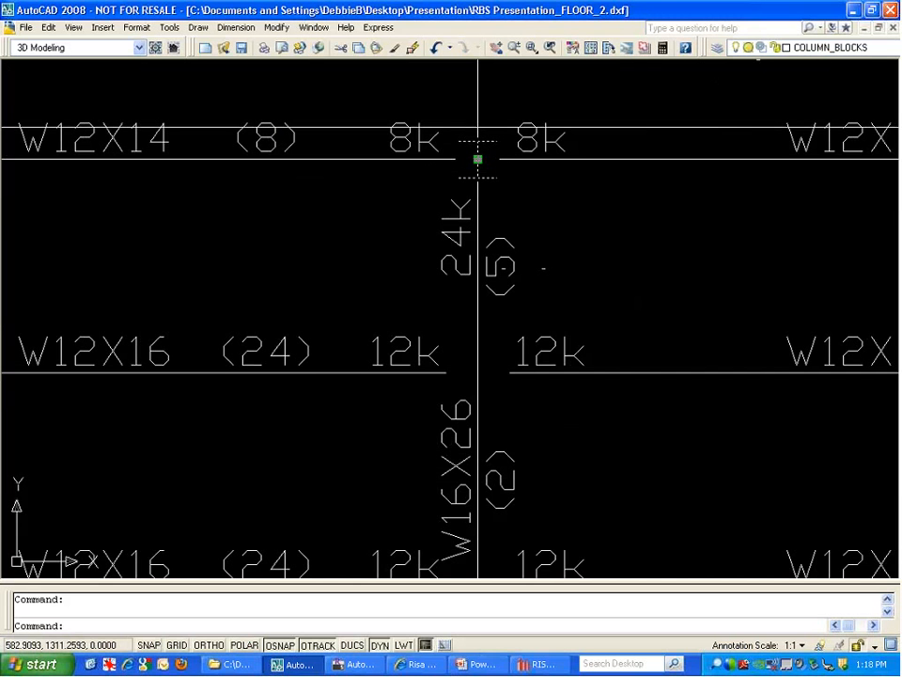
left_click(477, 159)
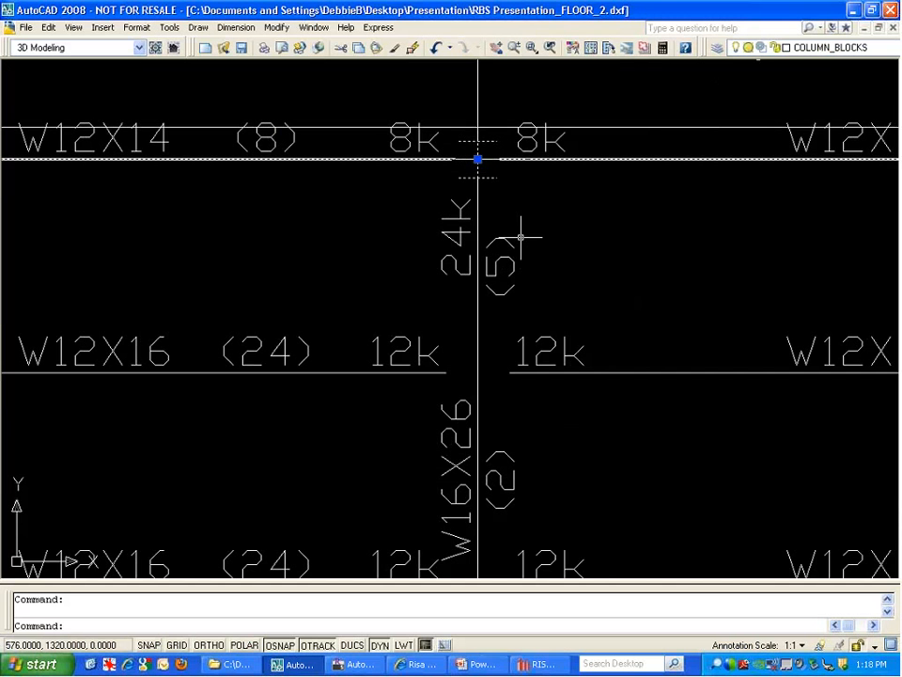
scroll(512, 223, "down", 6)
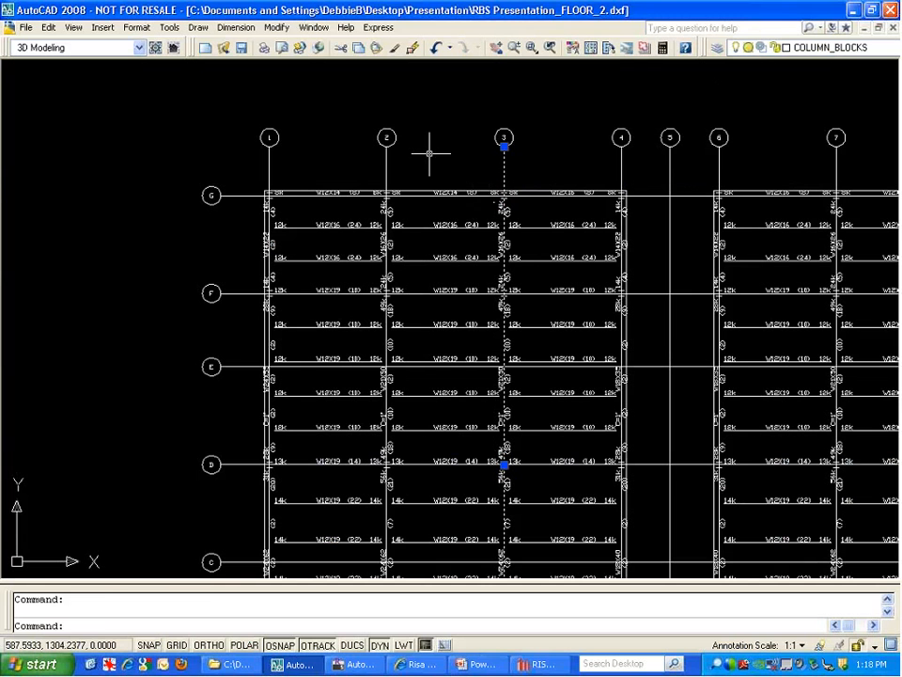
Select grid lines 2 and 3 to check their GRID_LINES layer, then return to RISAFloor
left_click(391, 150)
left_click(385, 150)
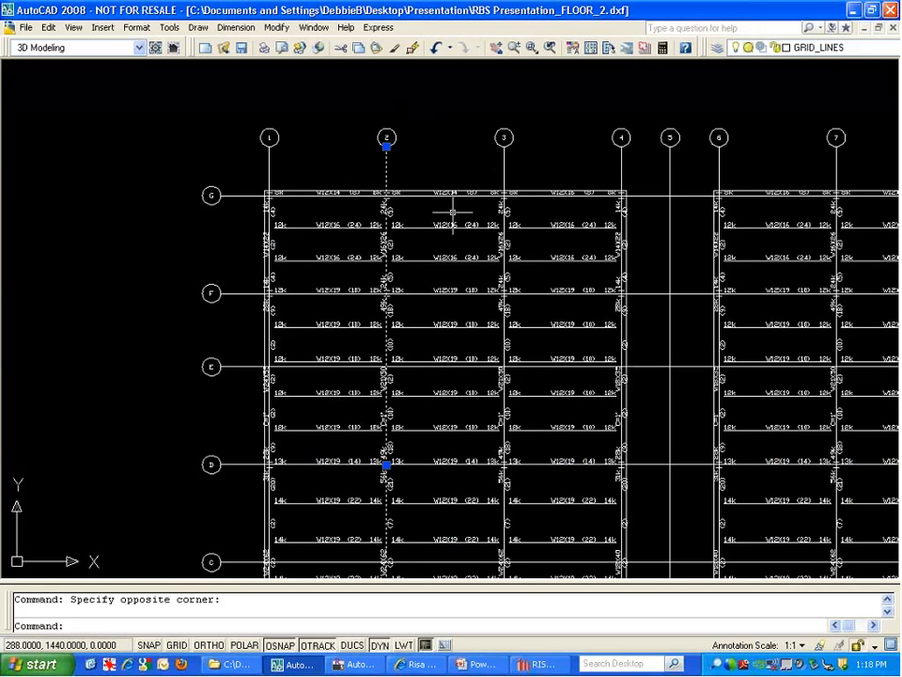
left_click(503, 177)
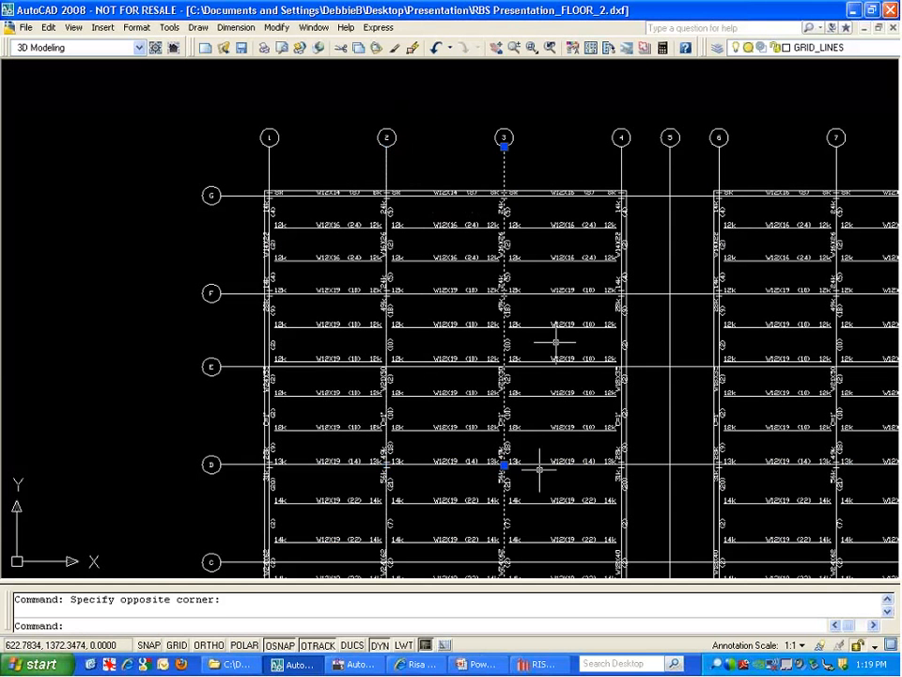
scroll(376, 394, "down", 5)
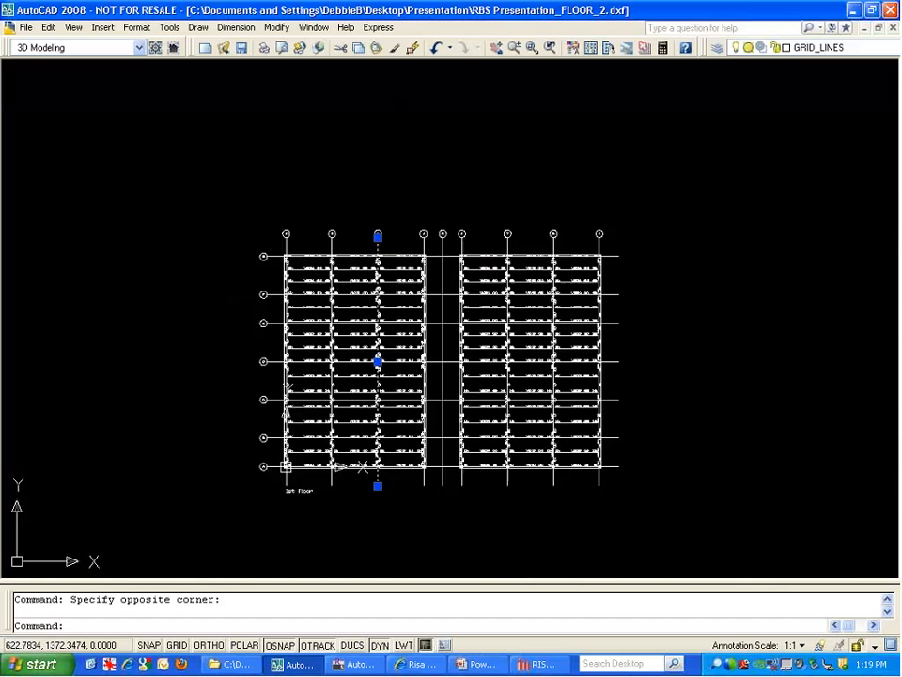
scroll(349, 335, "up", 3)
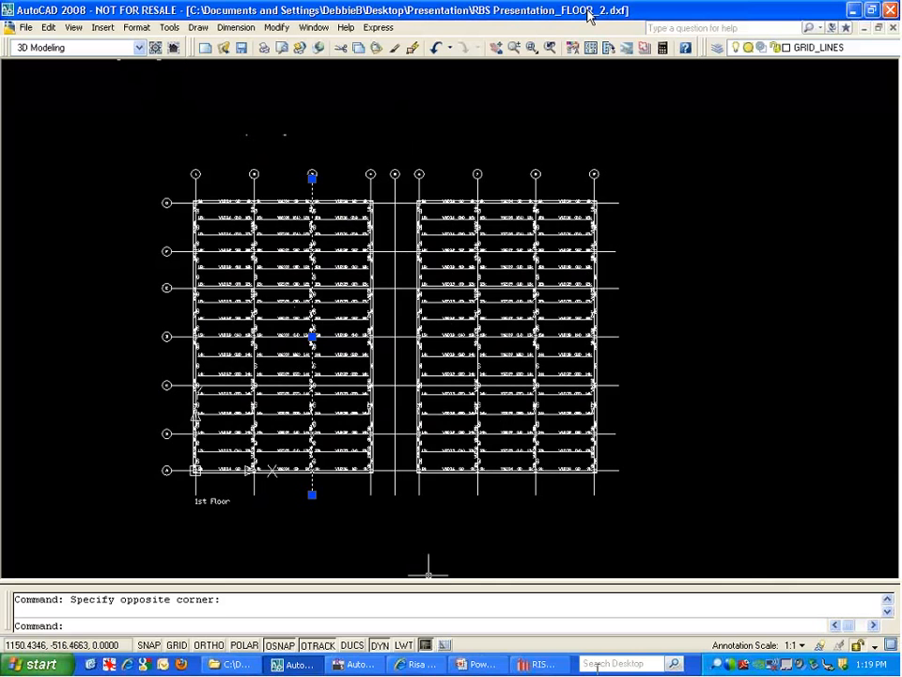
left_click(539, 663)
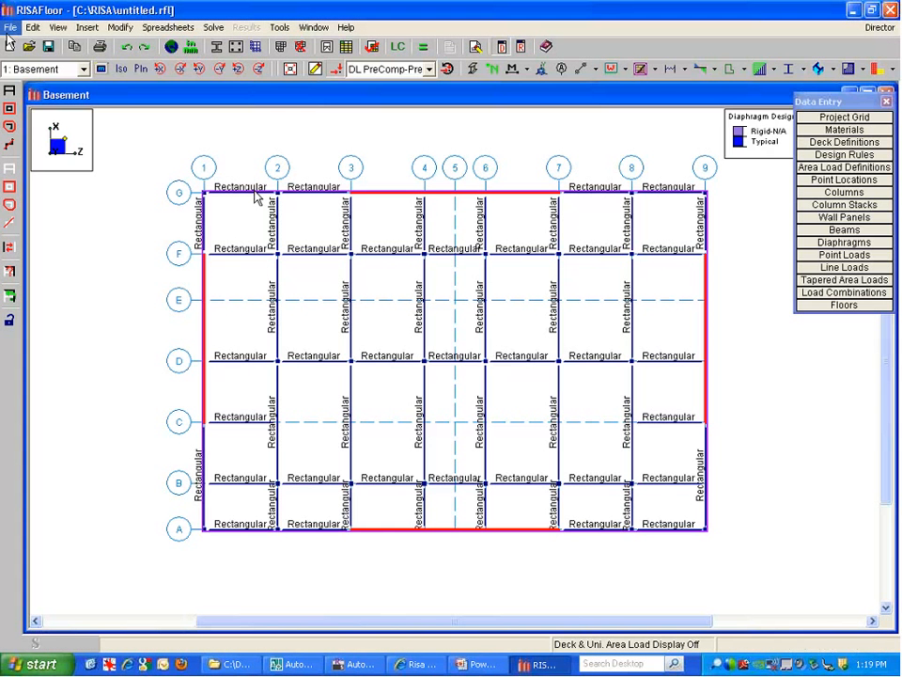
Import RBS Presentation_FLOOR_2.dxf from Desktop > Presentation via File > Import > DXF File
key("alt+f")
mouse_move(26, 120)
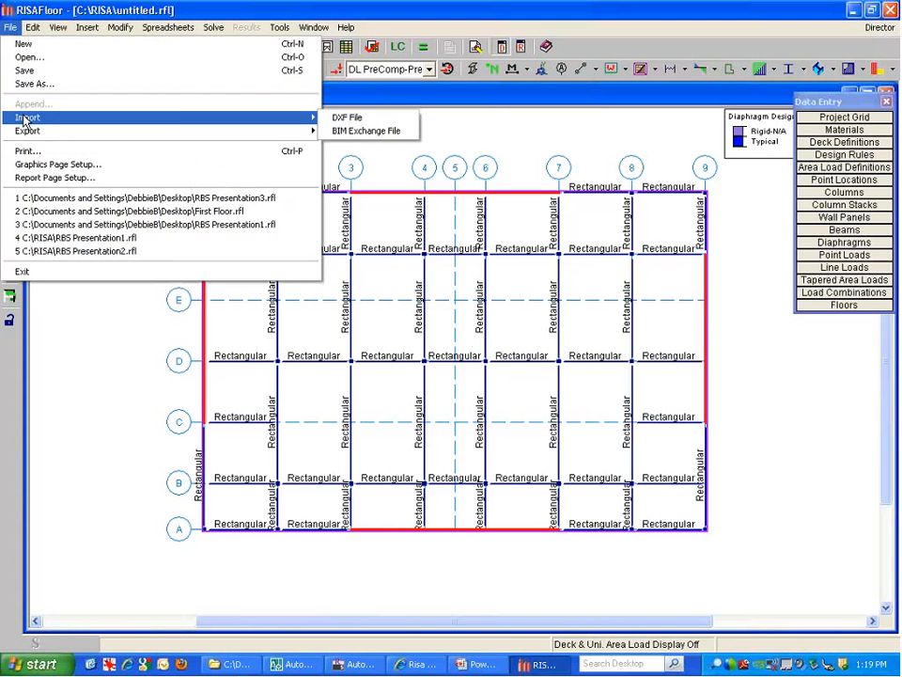
left_click(375, 119)
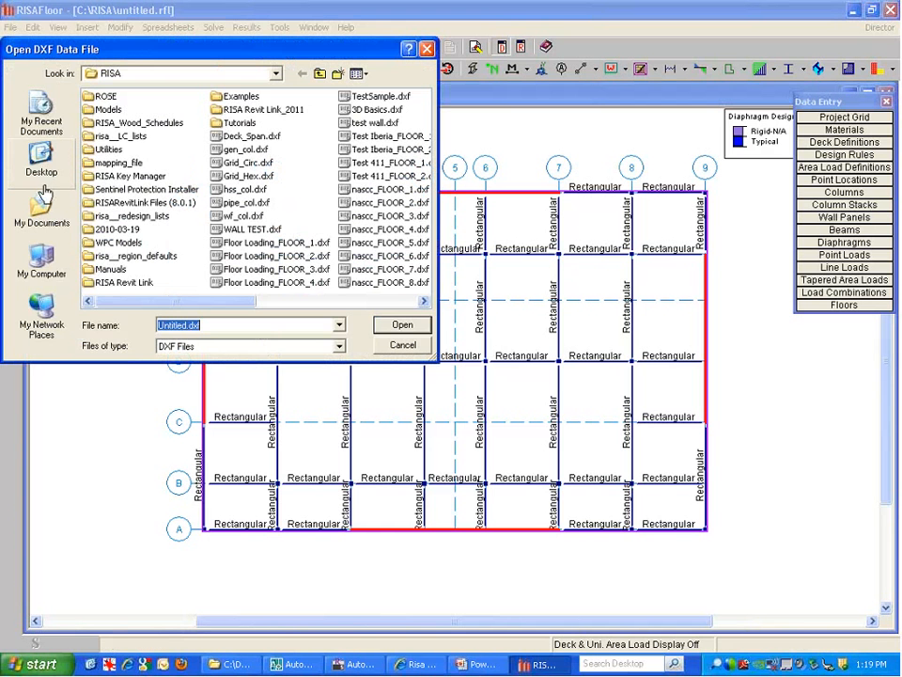
left_click(43, 167)
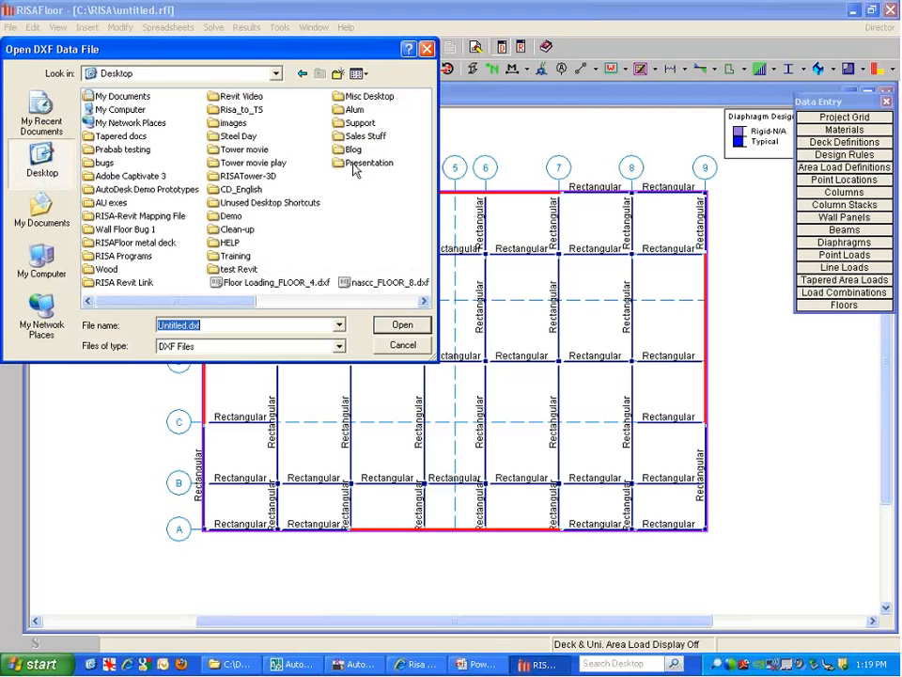
double_click(366, 162)
left_click(155, 123)
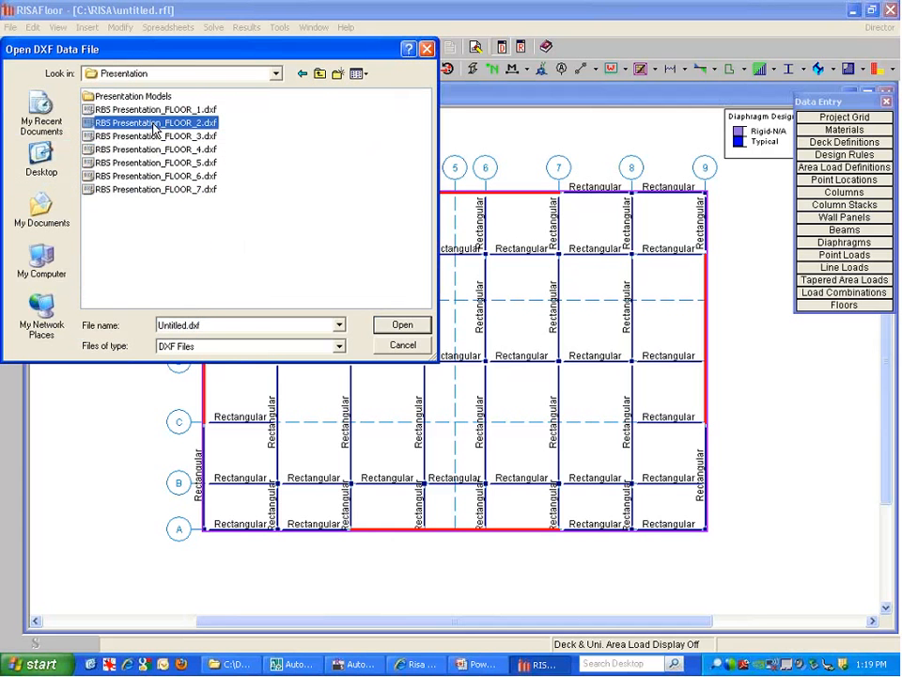
left_click(154, 123)
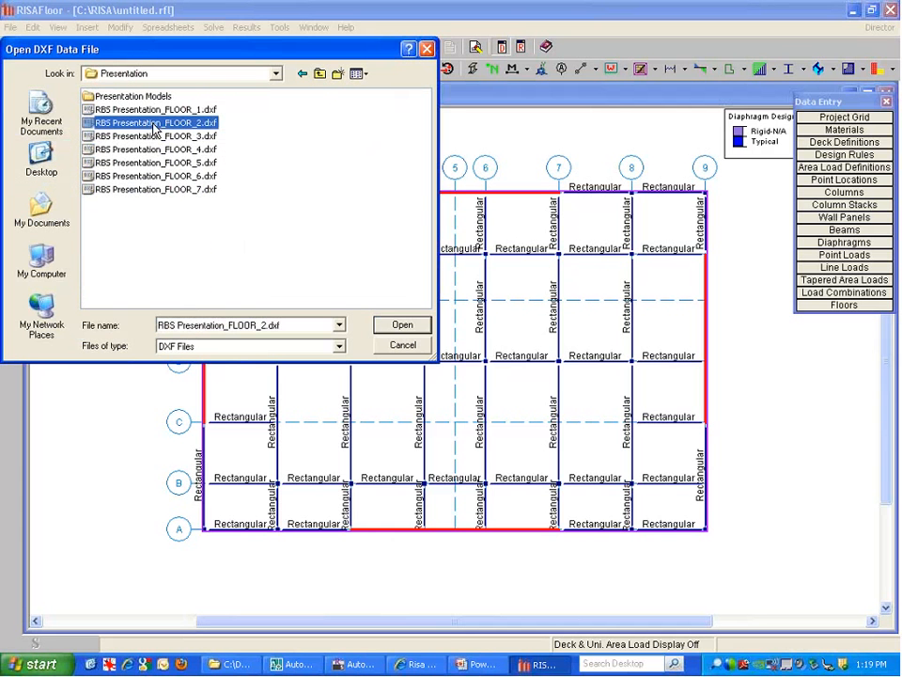
double_click(89, 125)
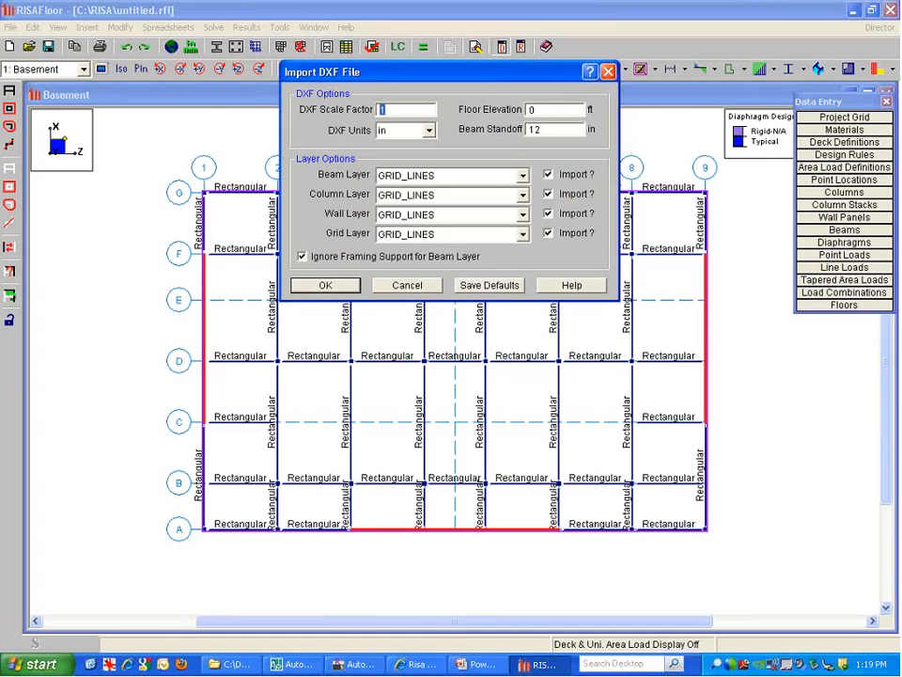
Keep inches as the DXF units and review the beam standoff value of 12
left_click(390, 131)
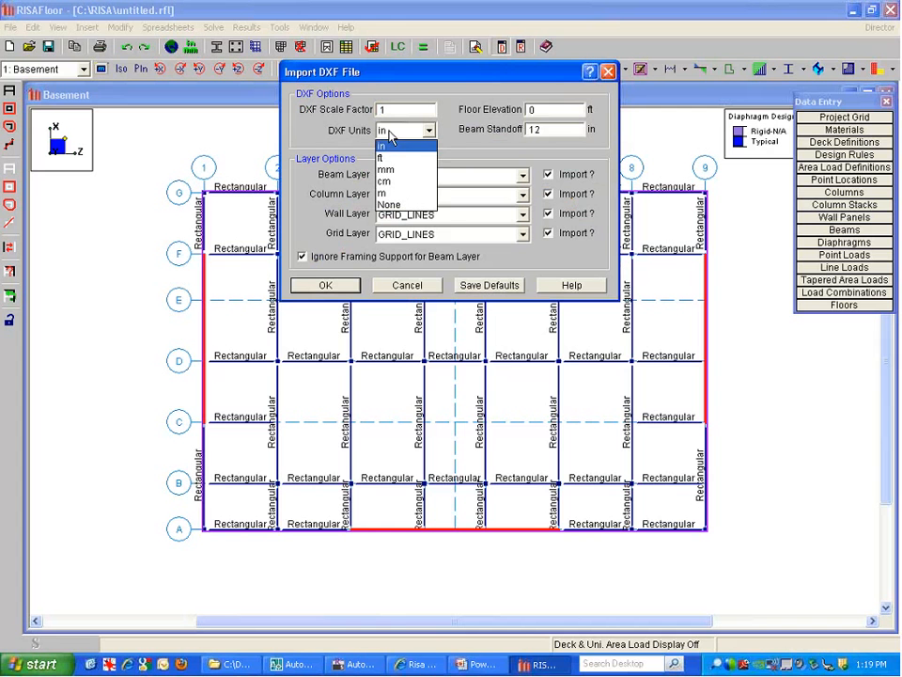
left_click(391, 132)
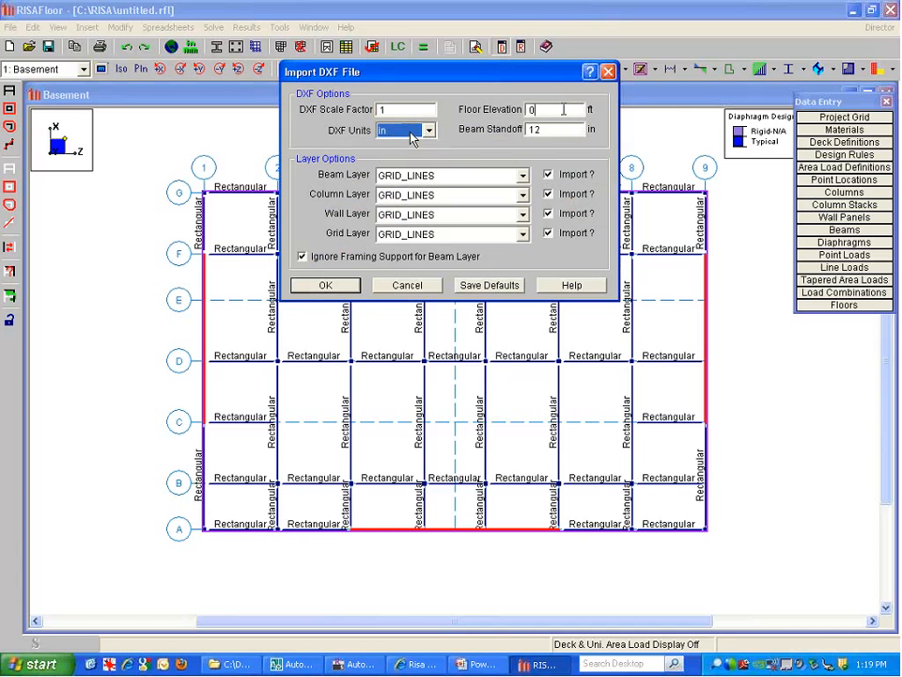
key("Tab")
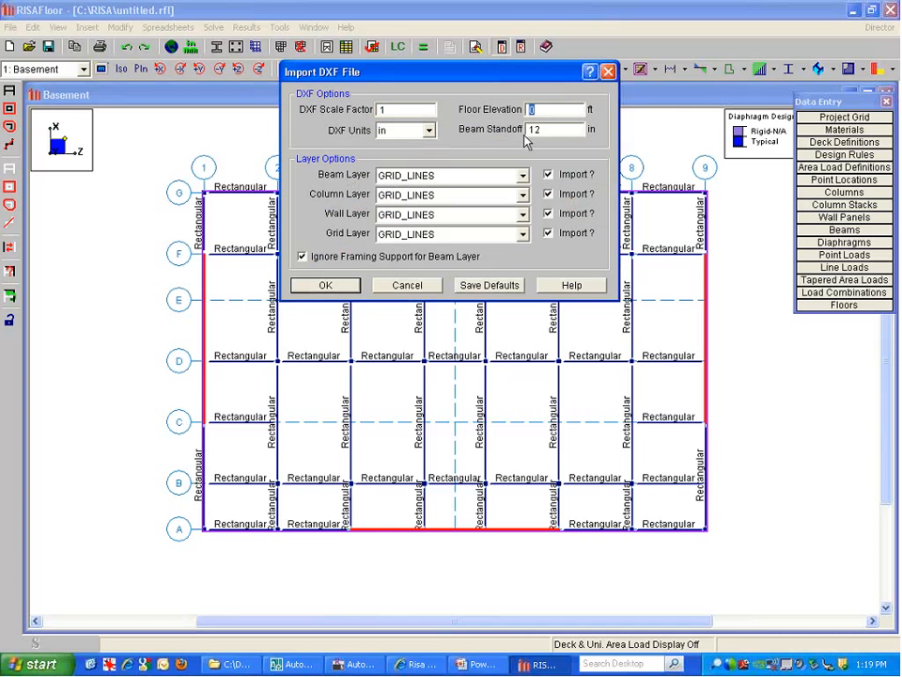
left_click(548, 129)
double_click(538, 129)
left_click(532, 130)
double_click(533, 130)
Take beams from BEAM_LINES, columns from COLUMN_BLOCKS, grids from GRID_LINES, skip walls, and import
left_click(502, 180)
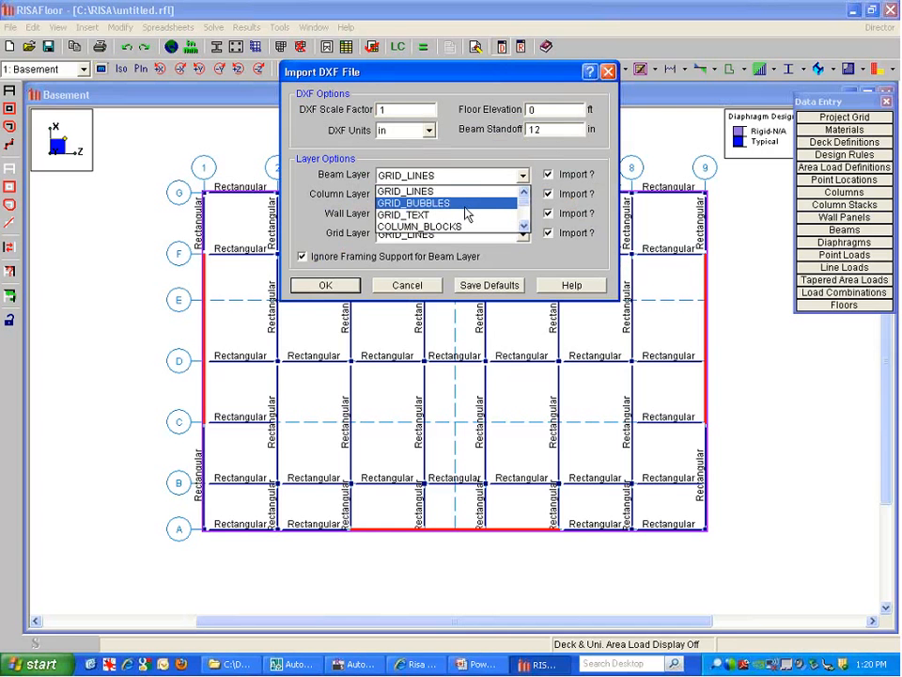
scroll(473, 226, "down", 1)
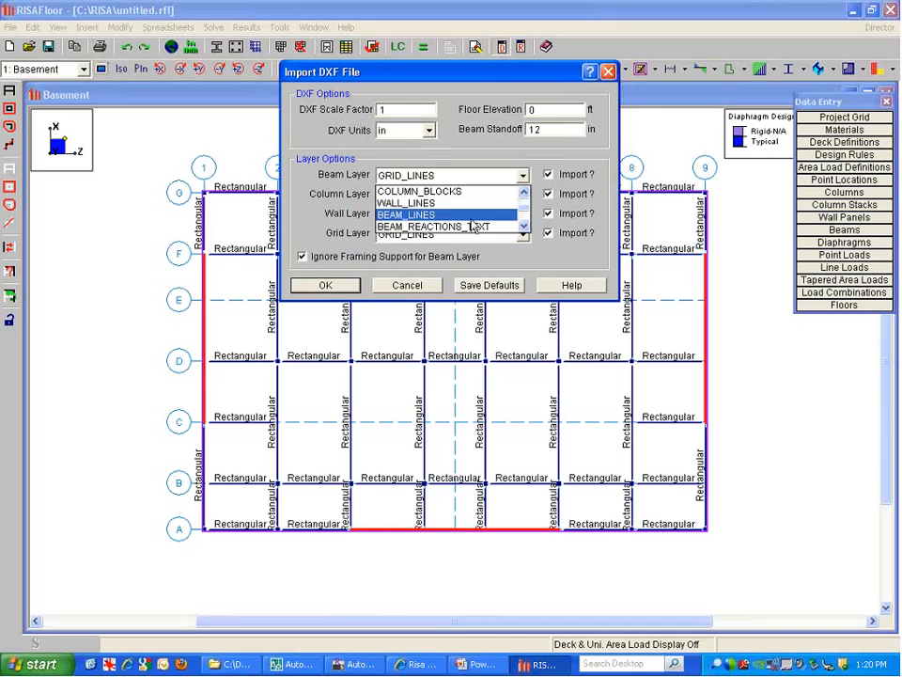
left_click(440, 215)
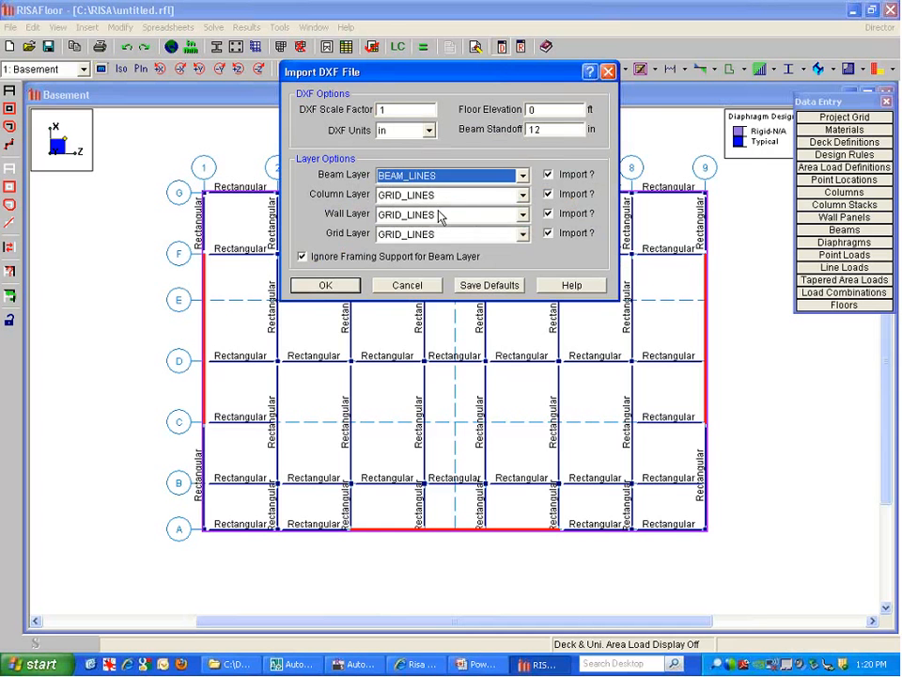
left_click(430, 196)
scroll(430, 200, "down", 1)
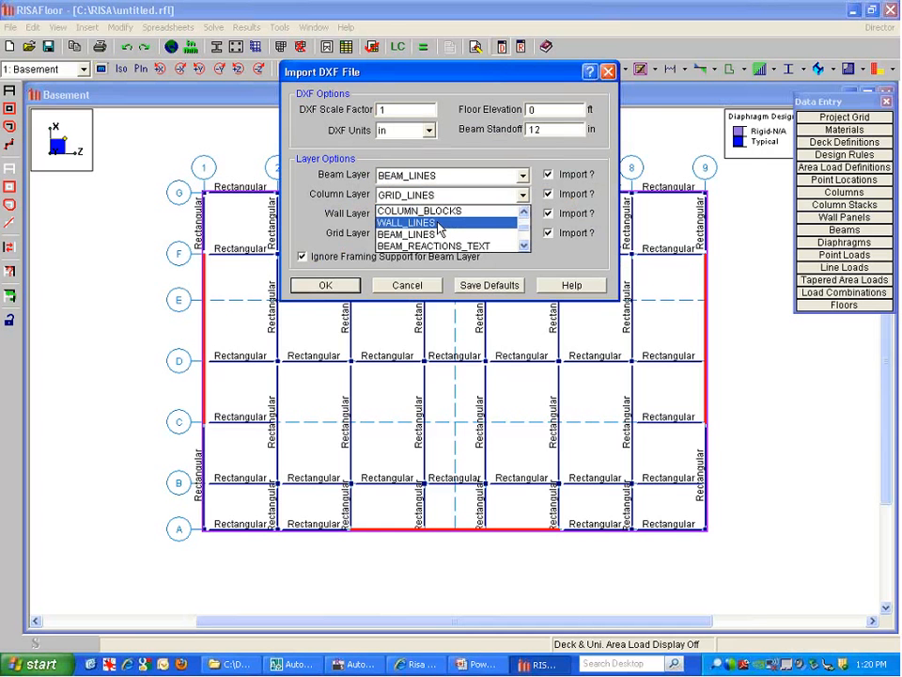
left_click(455, 210)
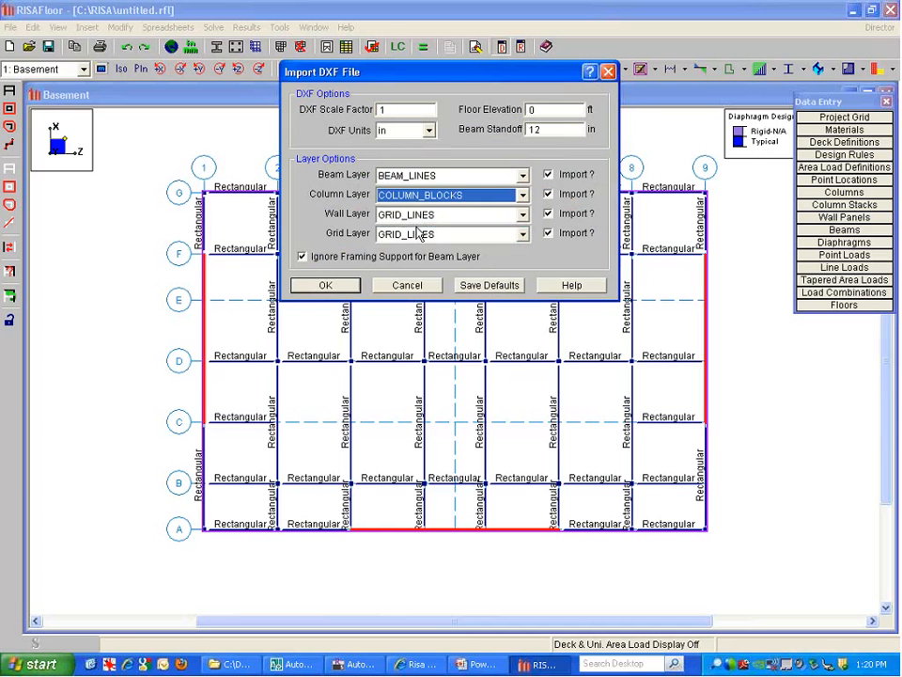
left_click(547, 215)
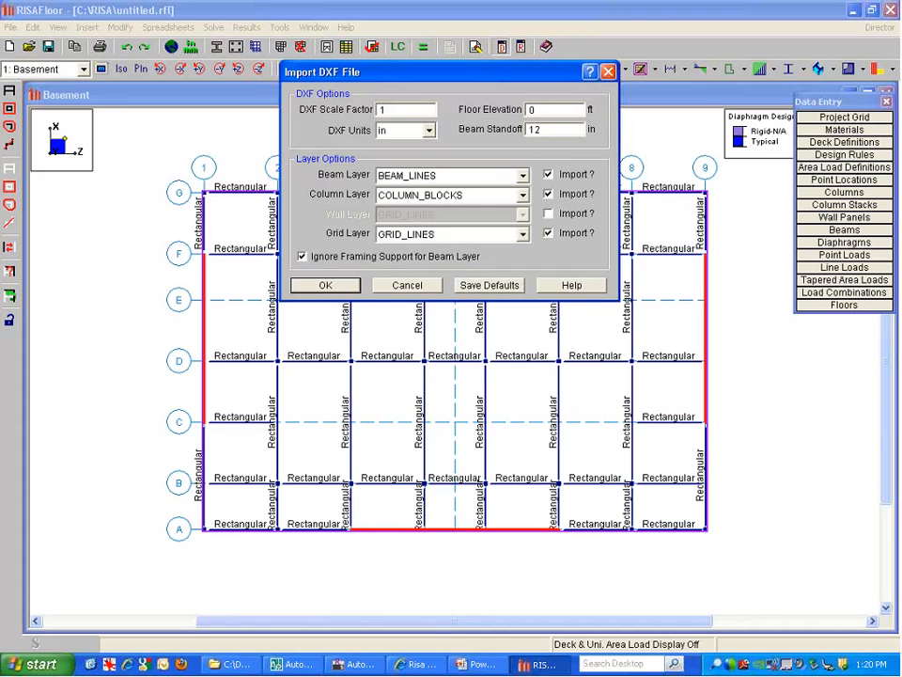
left_click(459, 235)
left_click(458, 248)
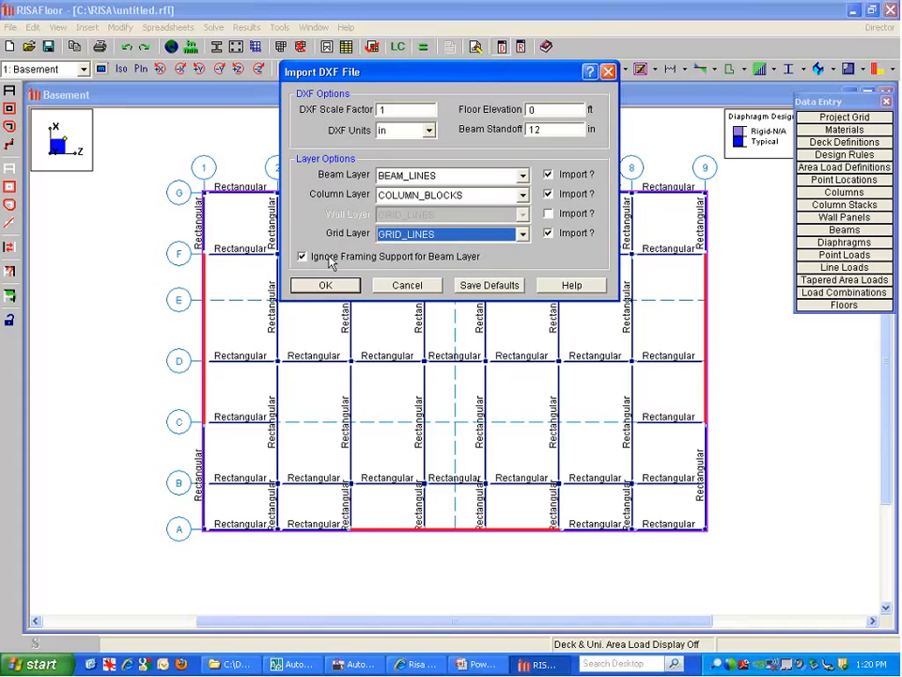
left_click(326, 286)
left_click(325, 286)
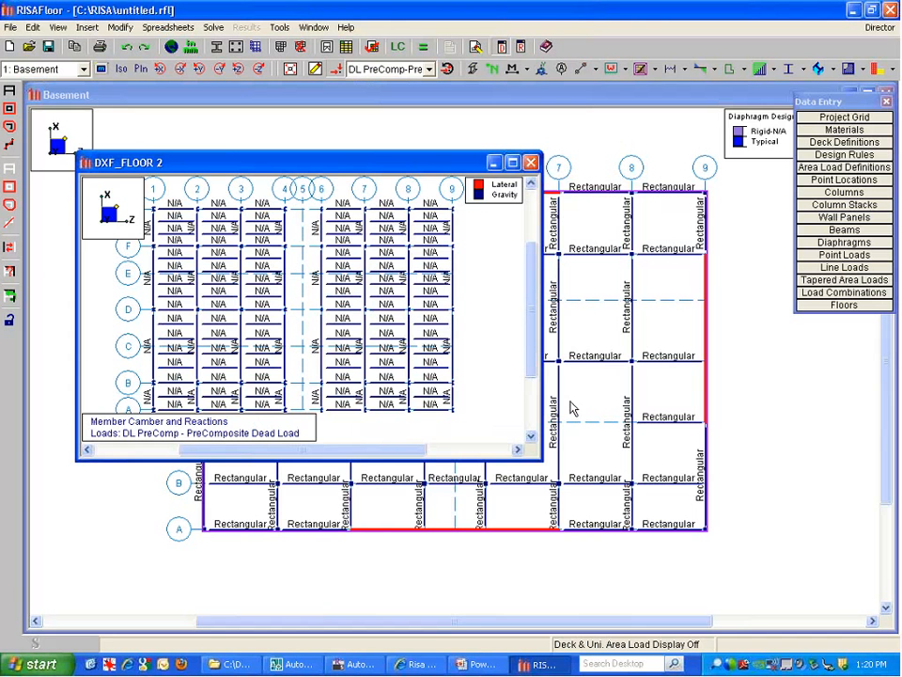
Maximize the DXF_FLOOR 2 plan and turn on Show Another Floor set to Below Current Floor
left_click(431, 306)
left_click(512, 162)
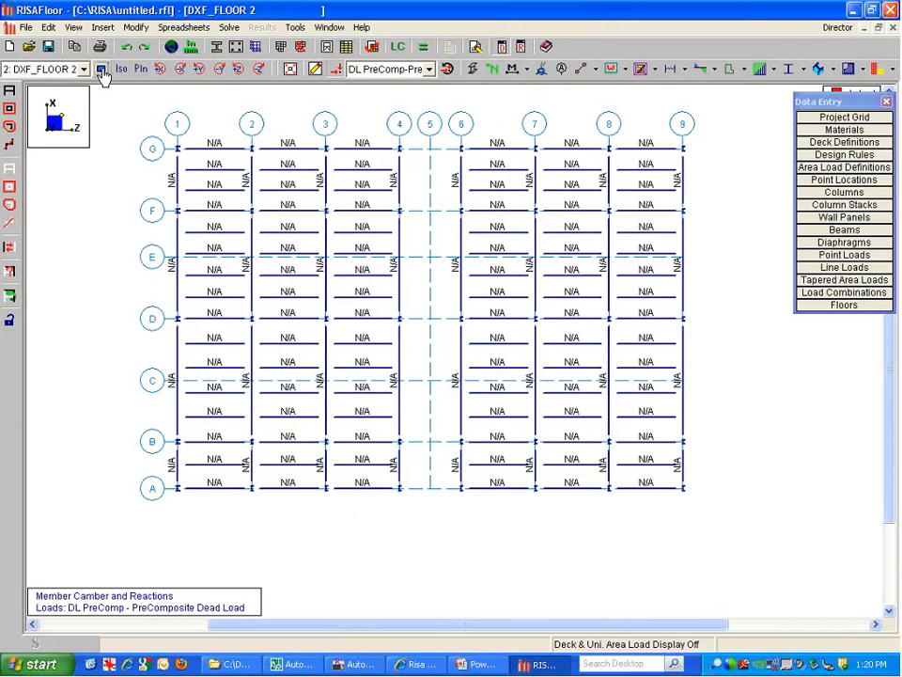
left_click(101, 72)
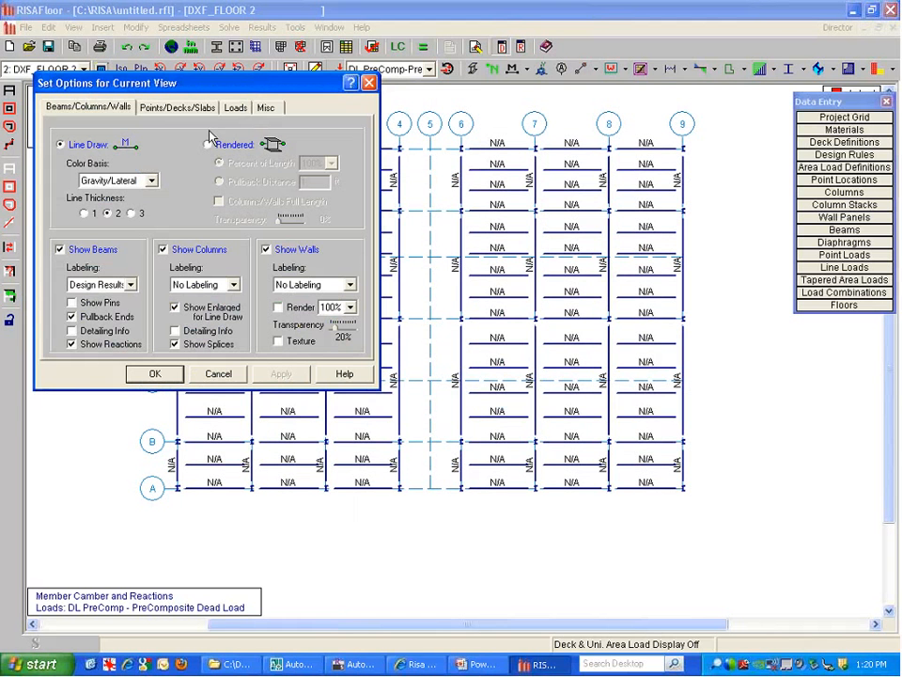
left_click_drag(201, 88, 192, 117)
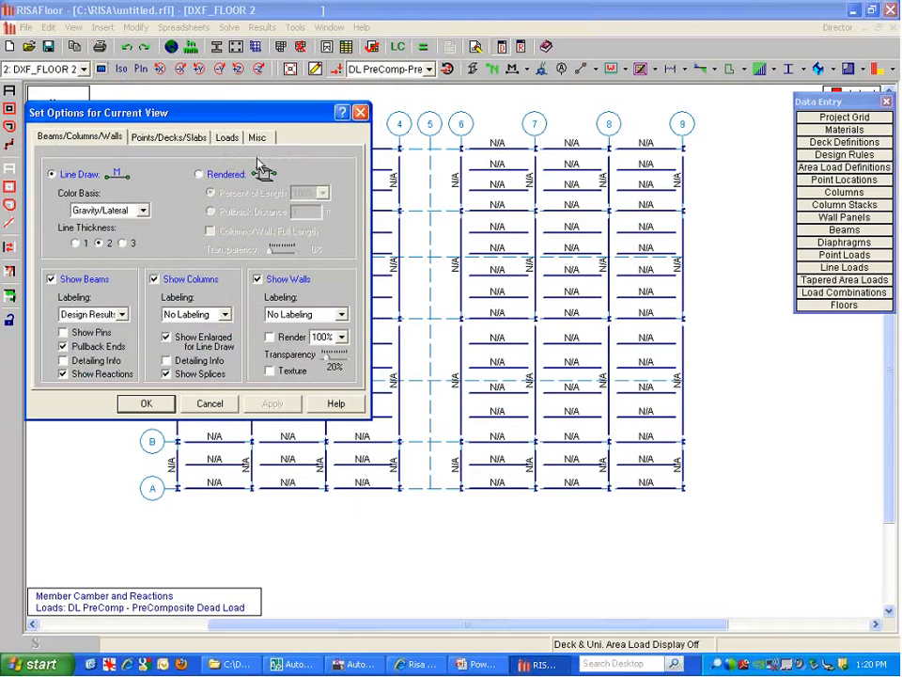
left_click(257, 139)
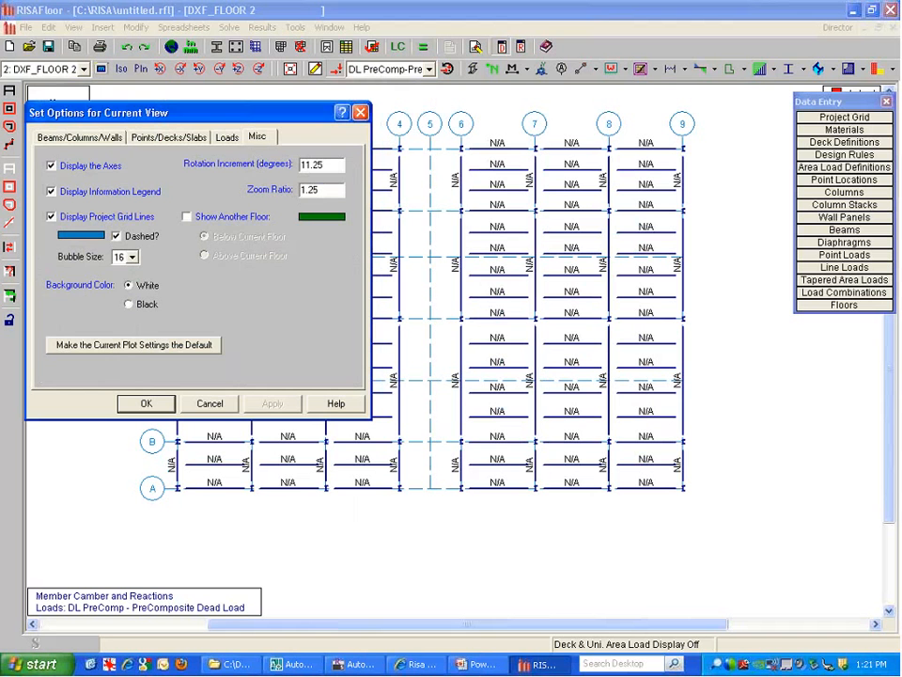
left_click(186, 217)
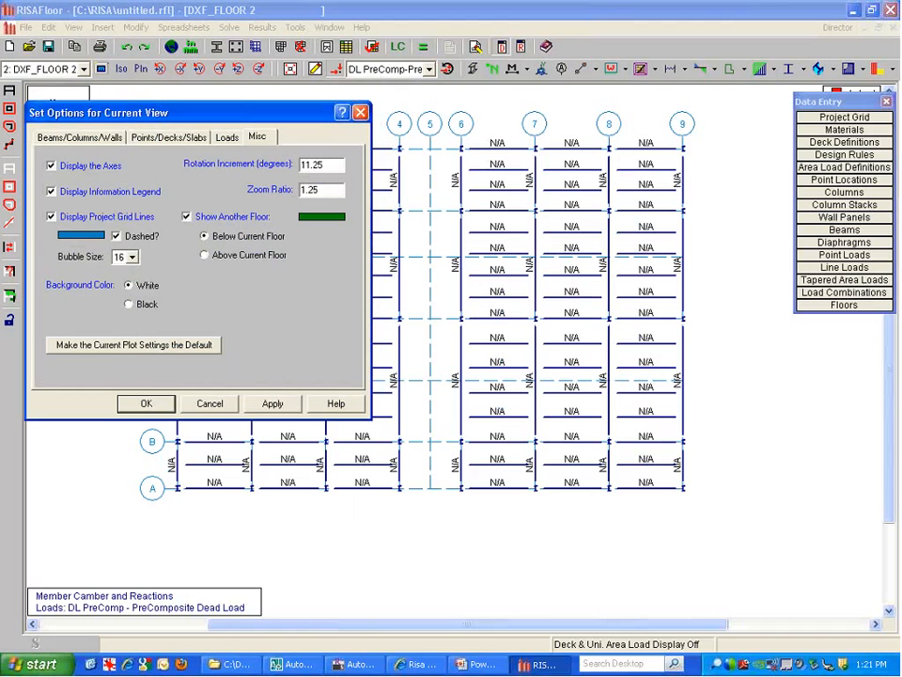
left_click(151, 404)
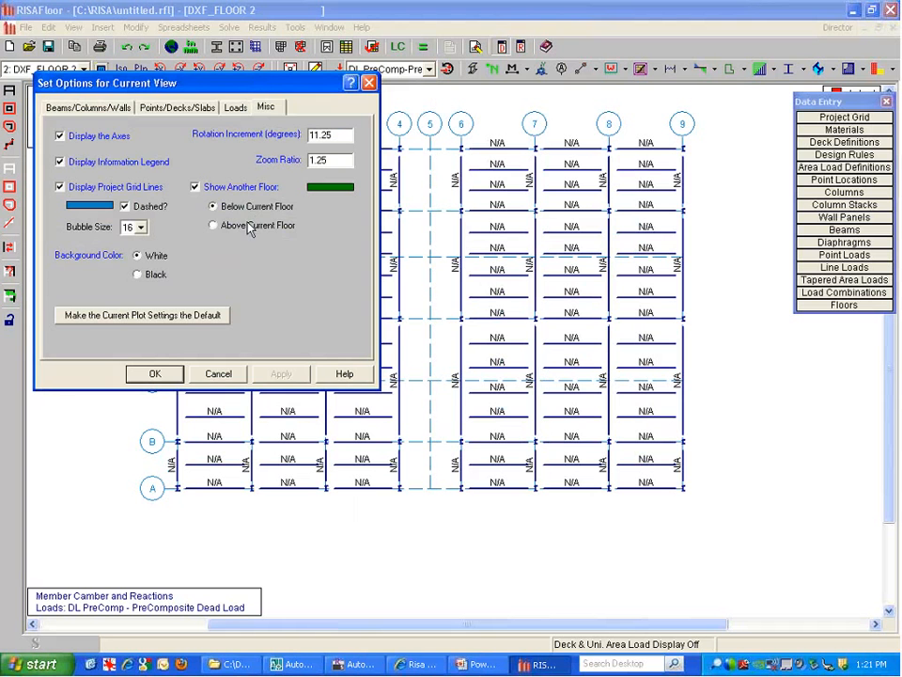
left_click(249, 204)
left_click(297, 377)
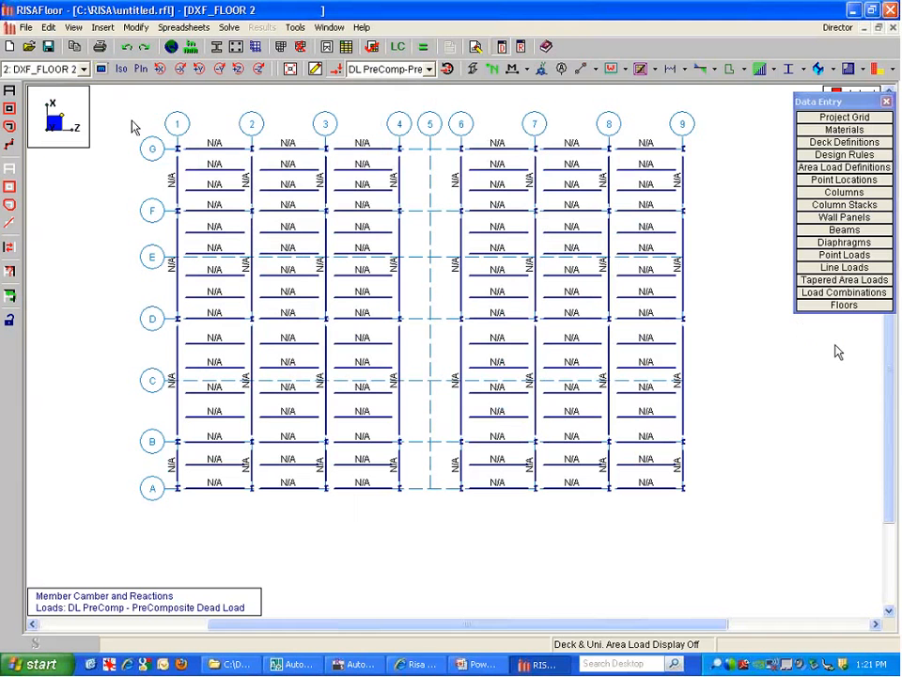
In the Floors spreadsheet, give floor 2 a 25 ft elevation and the label '1st Floor'
left_click(838, 306)
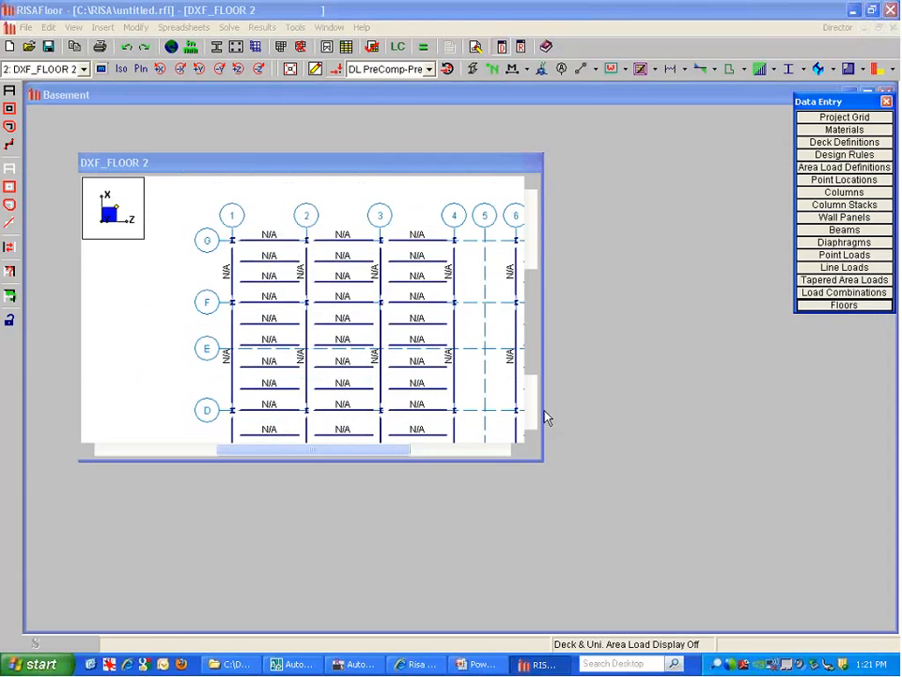
left_click(244, 231)
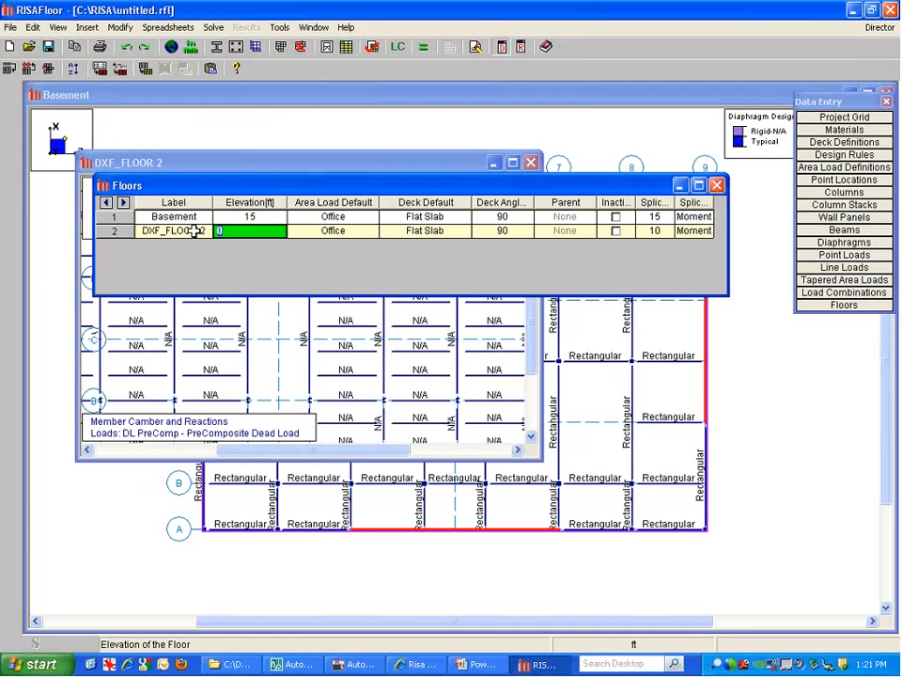
type("25")
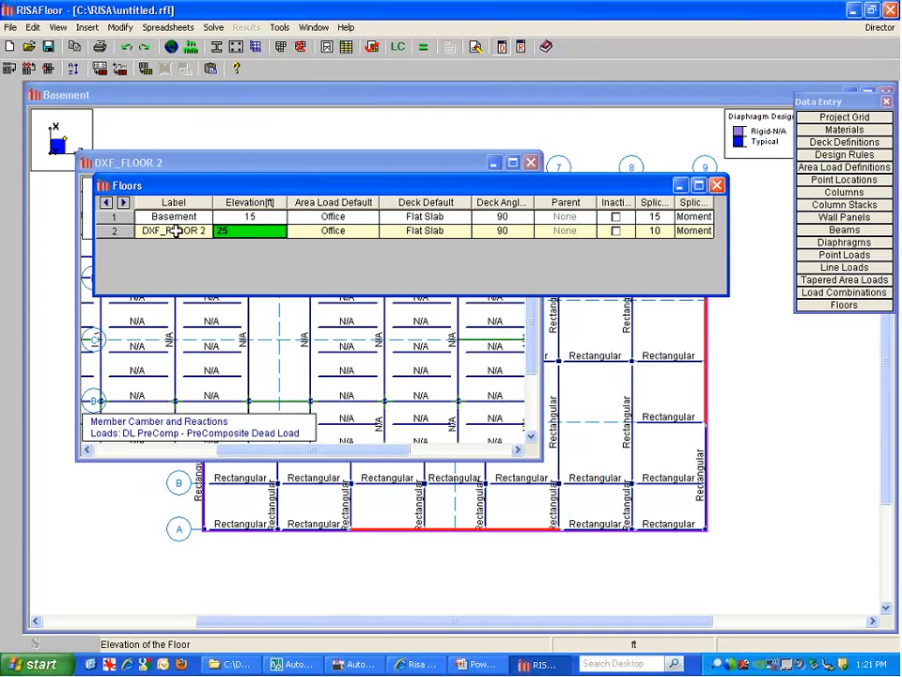
key("shift+Tab")
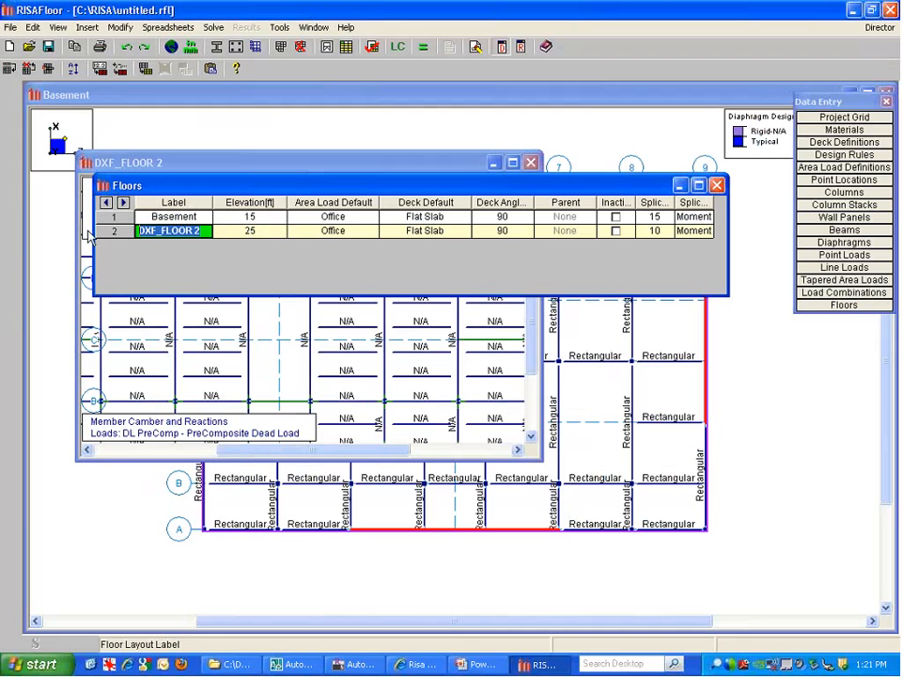
type("1st Floor")
key("Return")
left_click(717, 186)
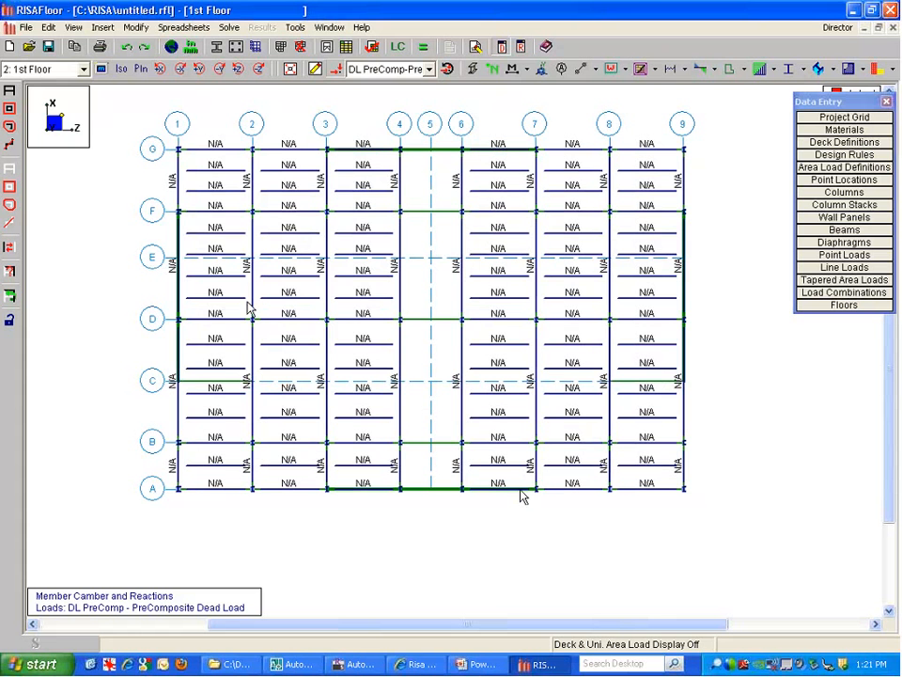
Show the Full Model 3D view of both levels
left_click(101, 69)
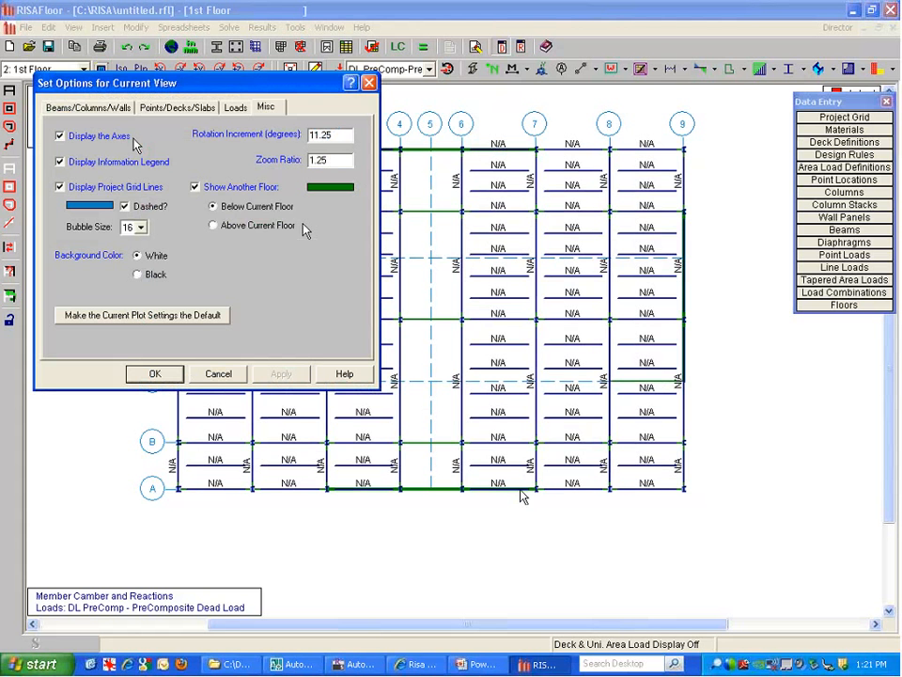
left_click(166, 374)
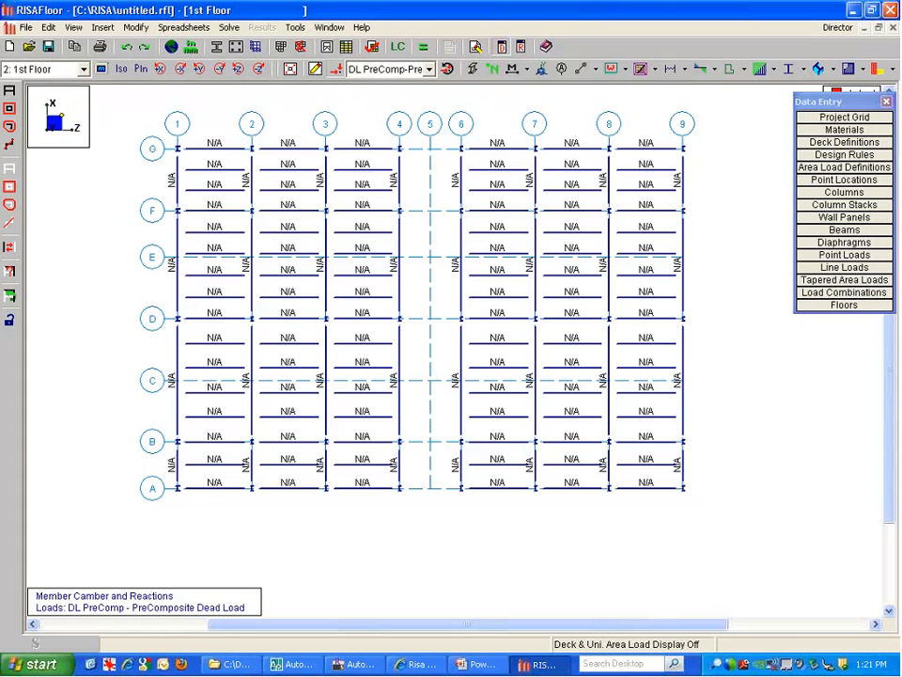
left_click(51, 69)
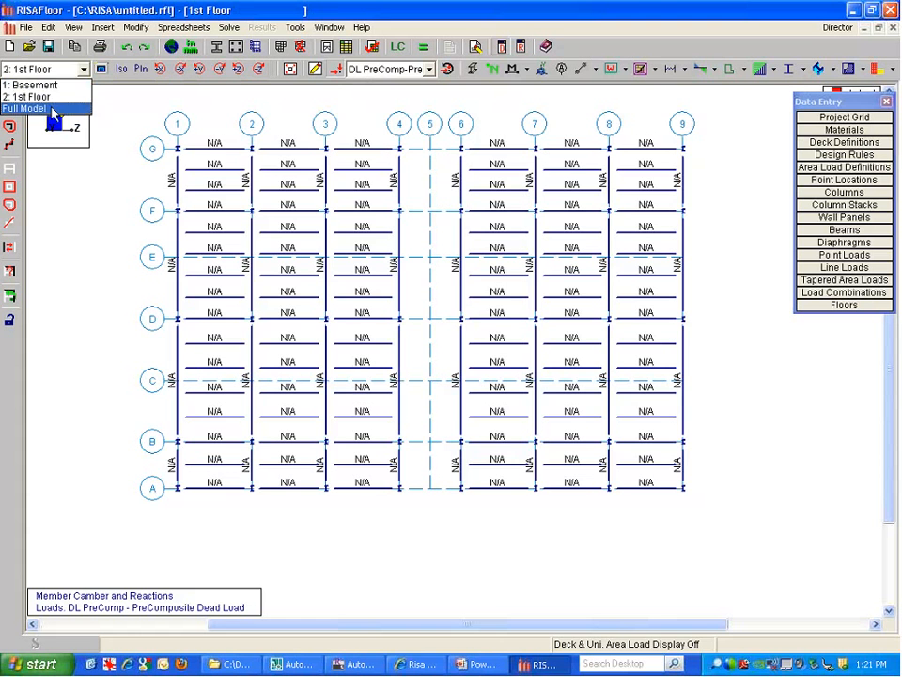
left_click(29, 108)
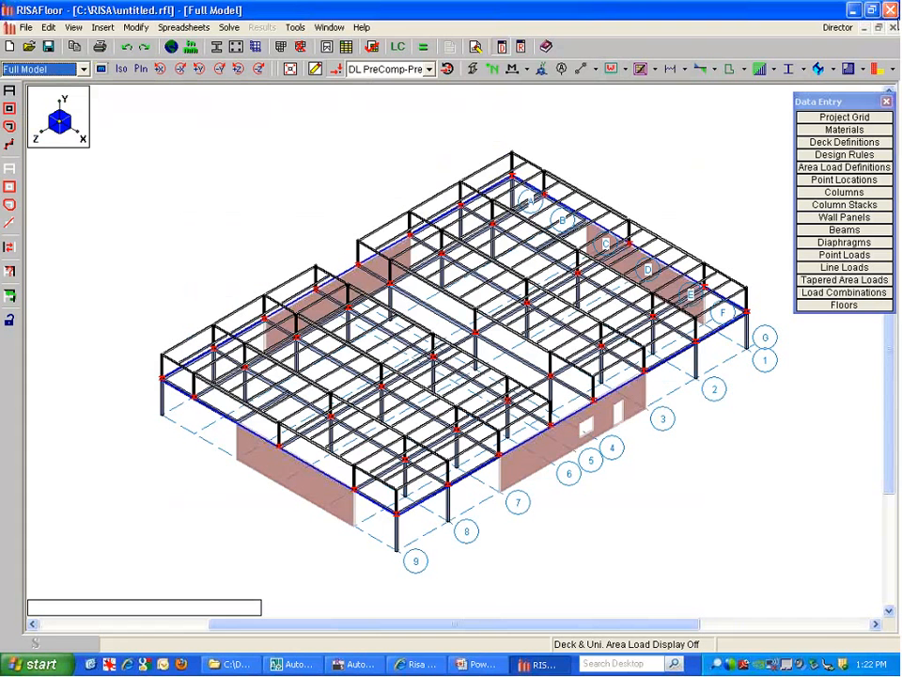
Close RISAFloor without saving and bring Revit Structure's 3D model forward
left_click(892, 11)
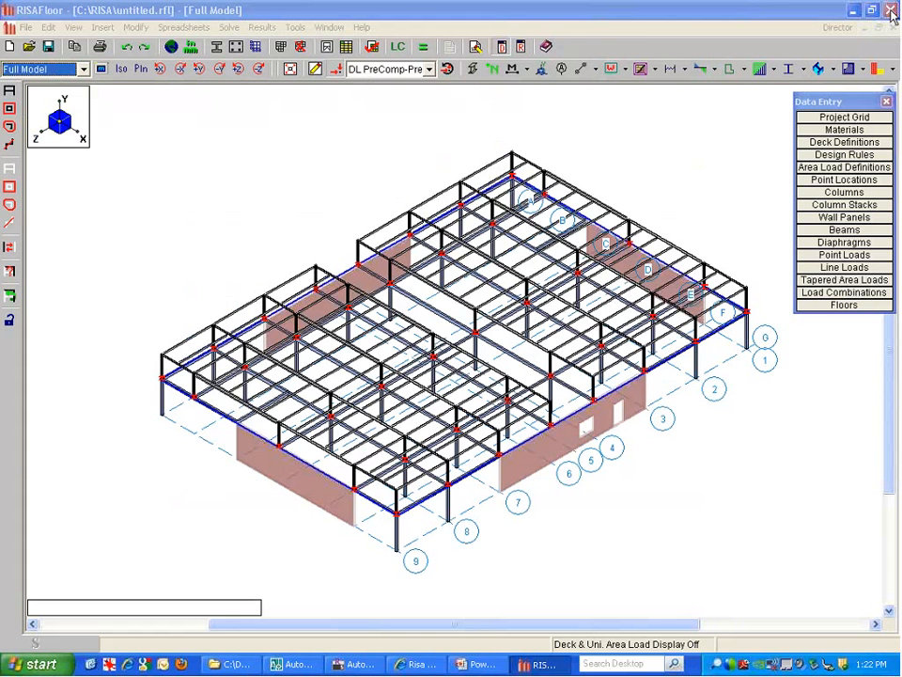
left_click(452, 376)
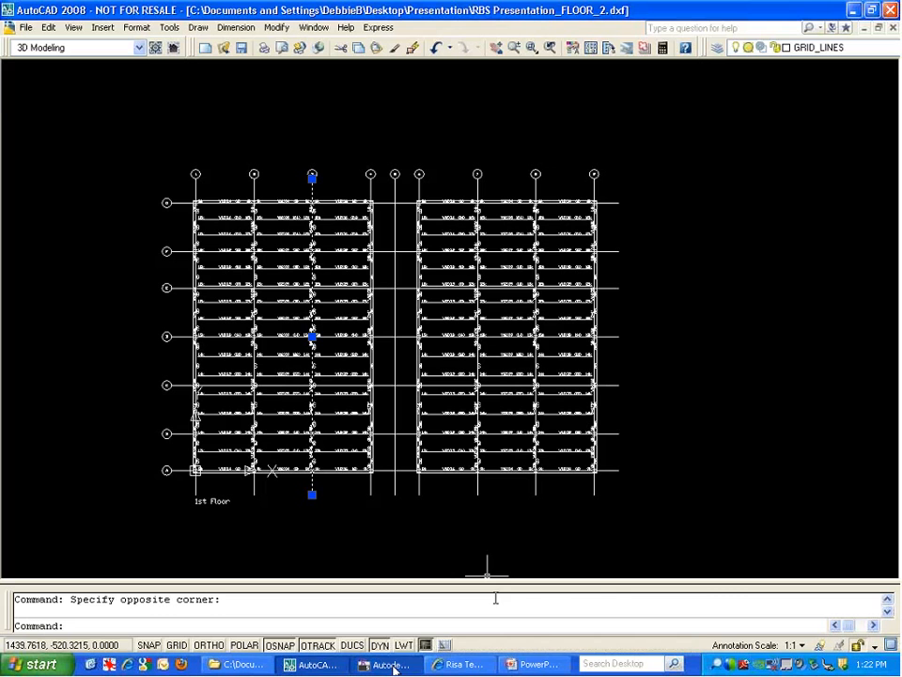
left_click(394, 667)
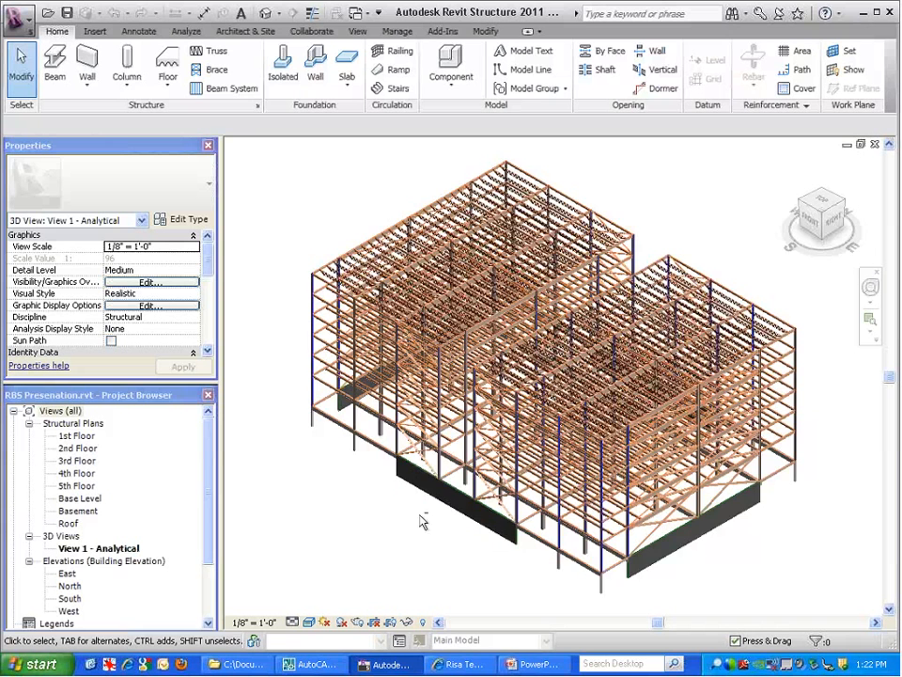
Orbit and zoom toward the building's base and select a base column
middle_click_drag(455, 460, 540, 392, "shift")
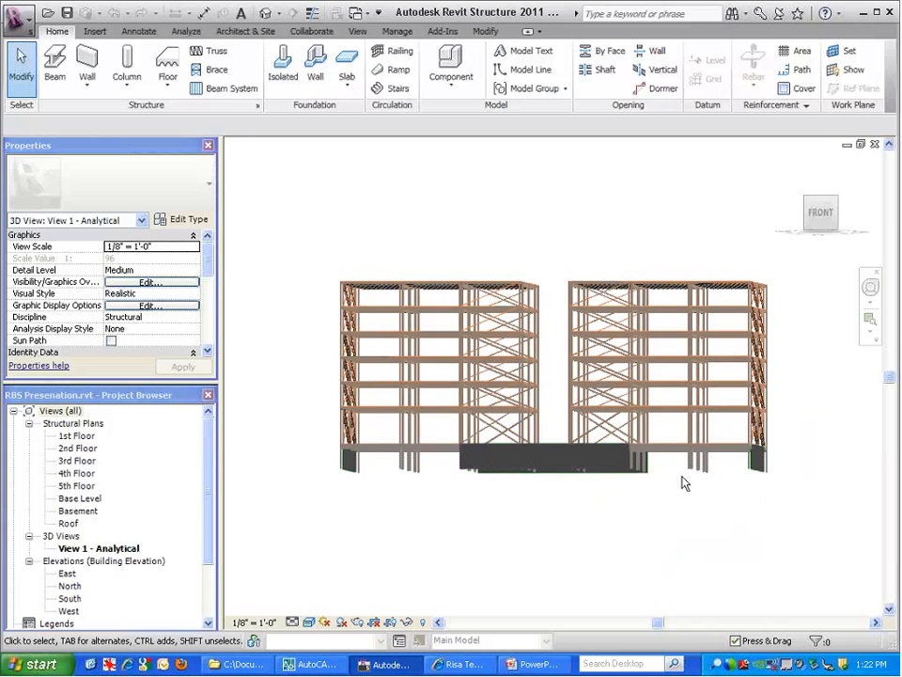
middle_click_drag(681, 488, 649, 512)
scroll(618, 494, "up", 4)
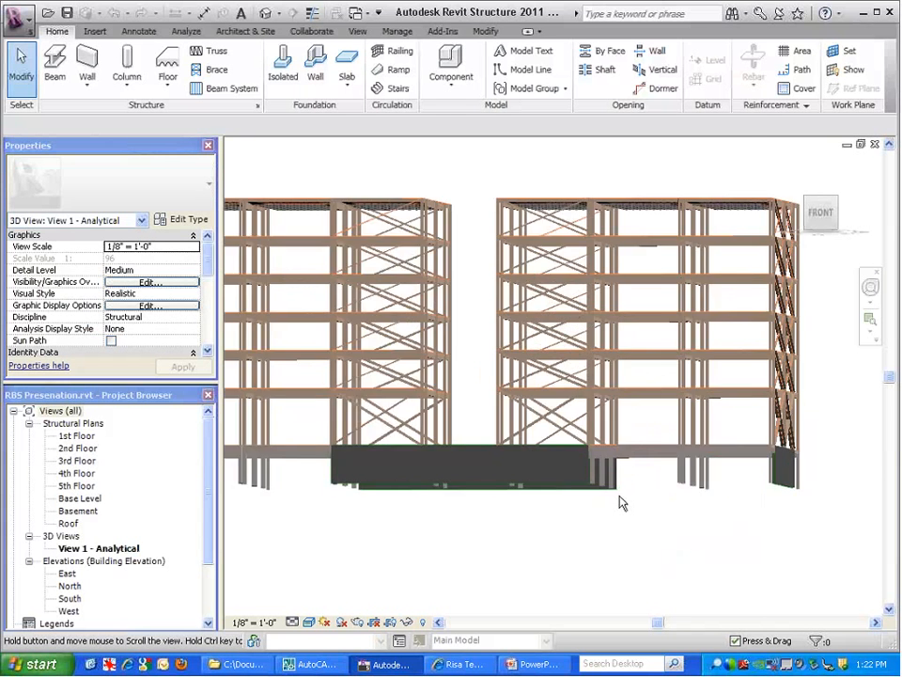
scroll(612, 493, "up", 3)
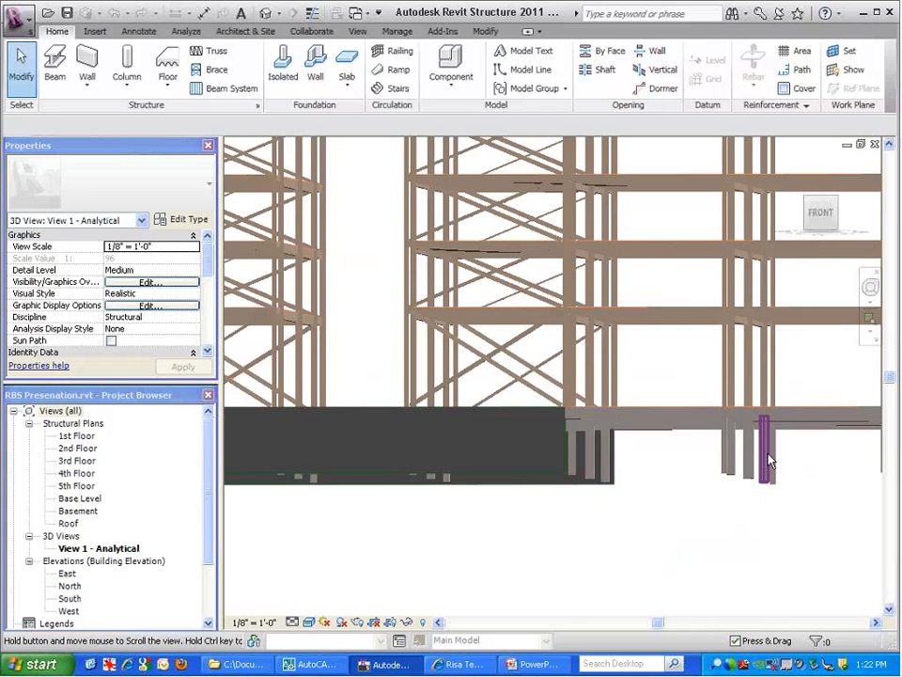
left_click(771, 468)
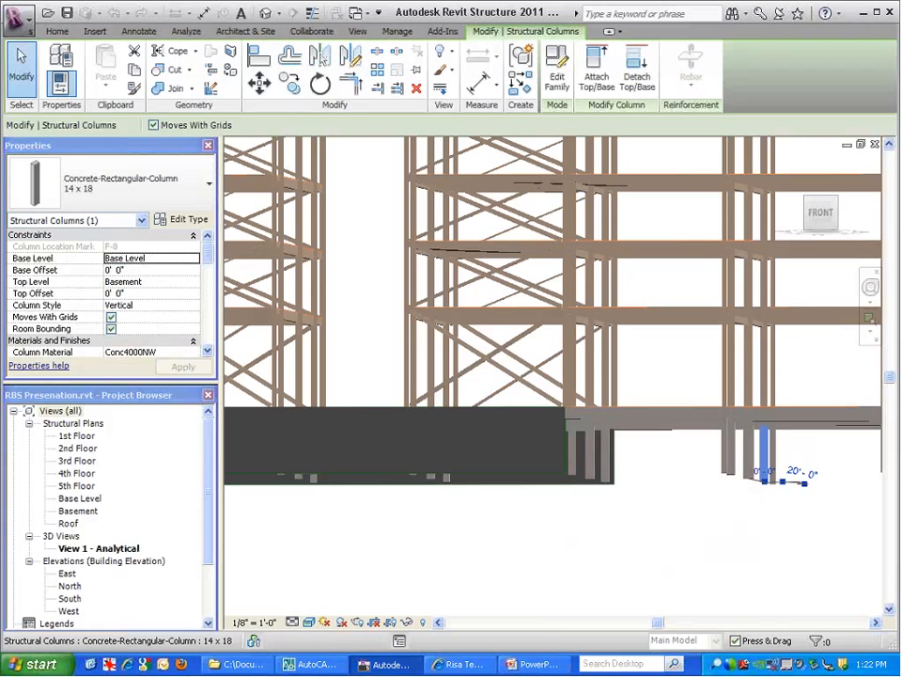
scroll(543, 444, "down", 1)
scroll(542, 445, "down", 1)
Inspect a diagonal brace and the purple wide-flange column, then clear the selection
left_click(548, 397)
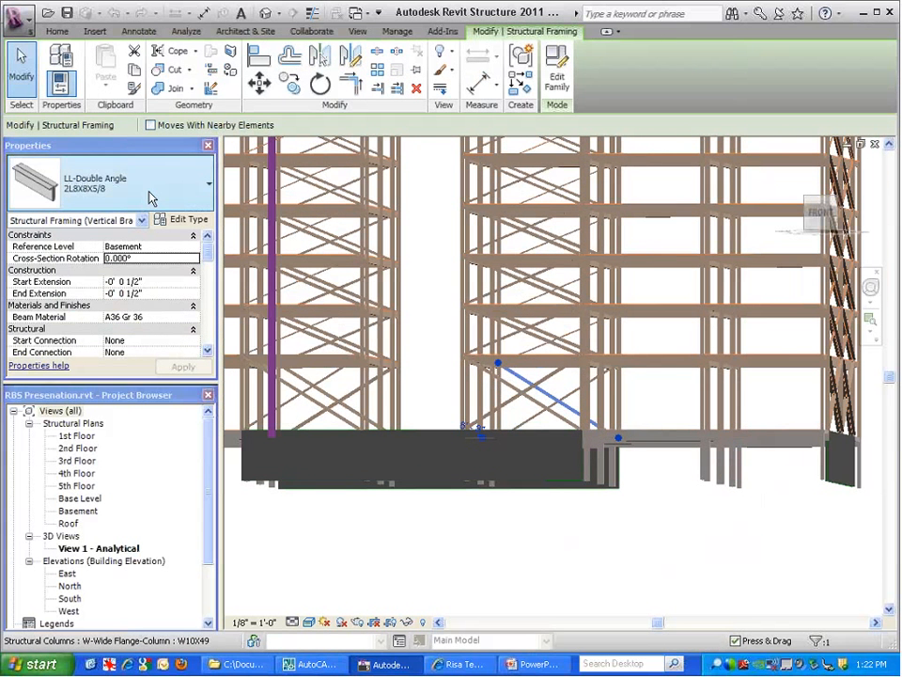
left_click(444, 570)
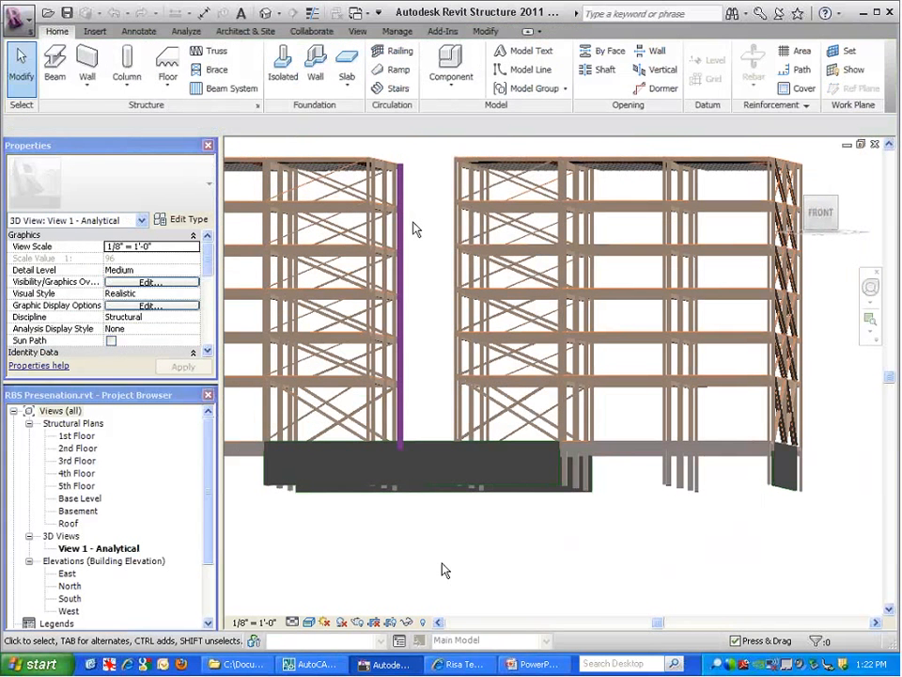
left_click(413, 231)
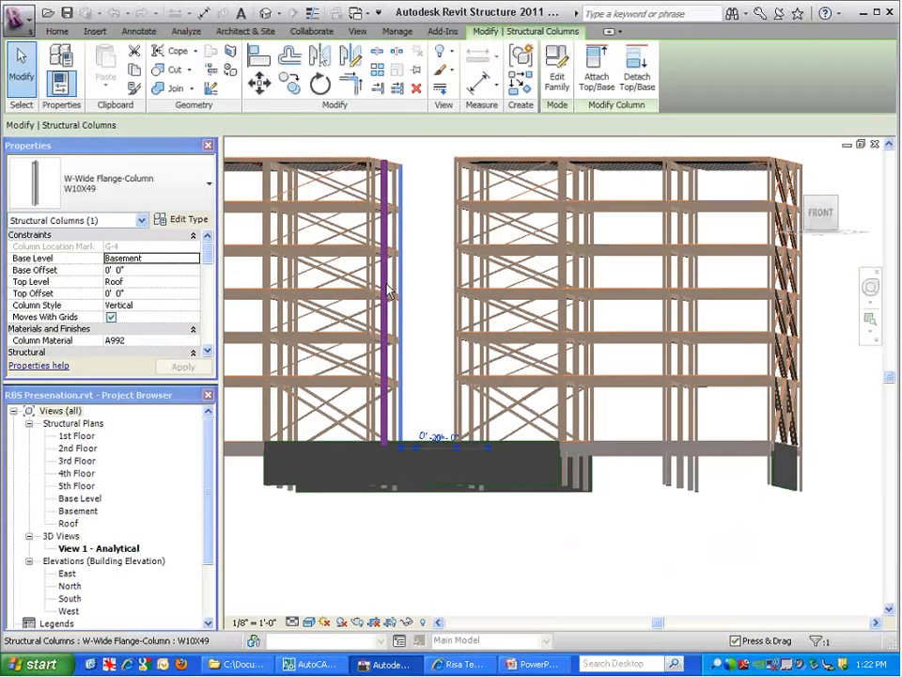
left_click(431, 287)
Orbit to look down on the roofs and bring up the Add-Ins RISA link commands
scroll(415, 268, "down", 2)
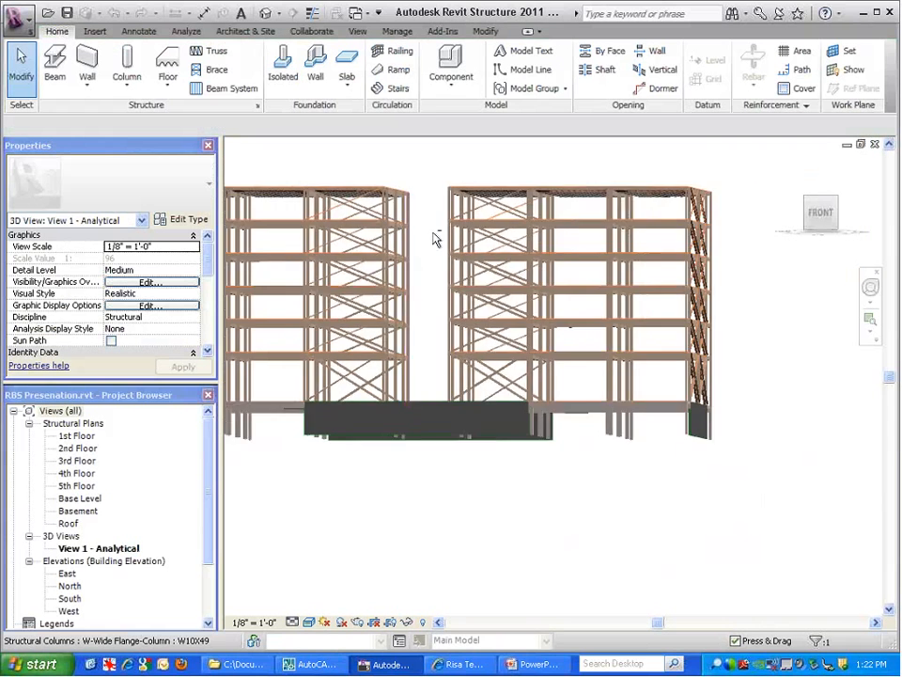
middle_click_drag(439, 238, 356, 239, "shift")
scroll(353, 239, "up", 2)
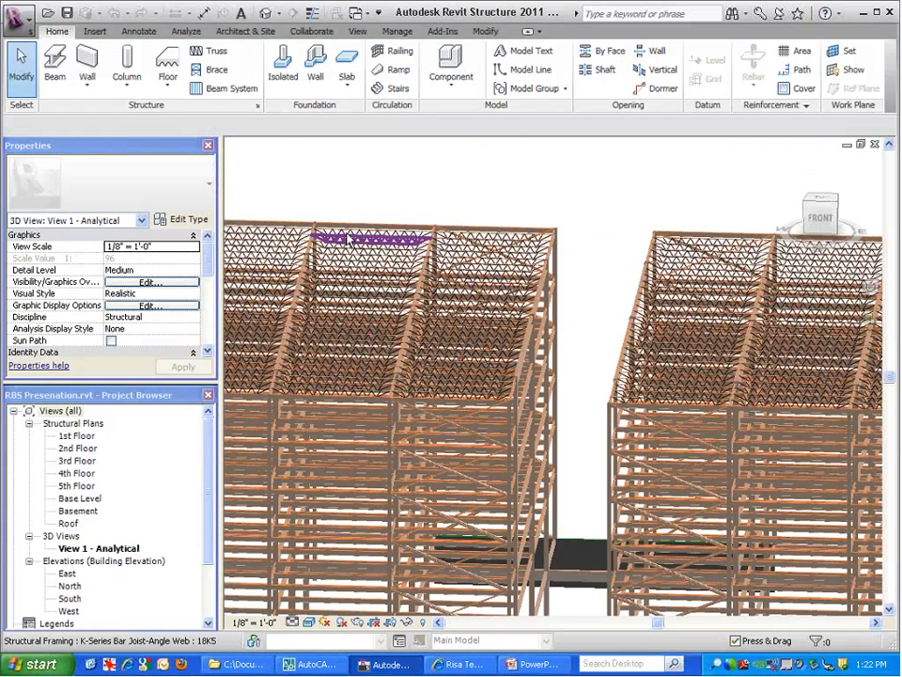
scroll(348, 240, "up", 2)
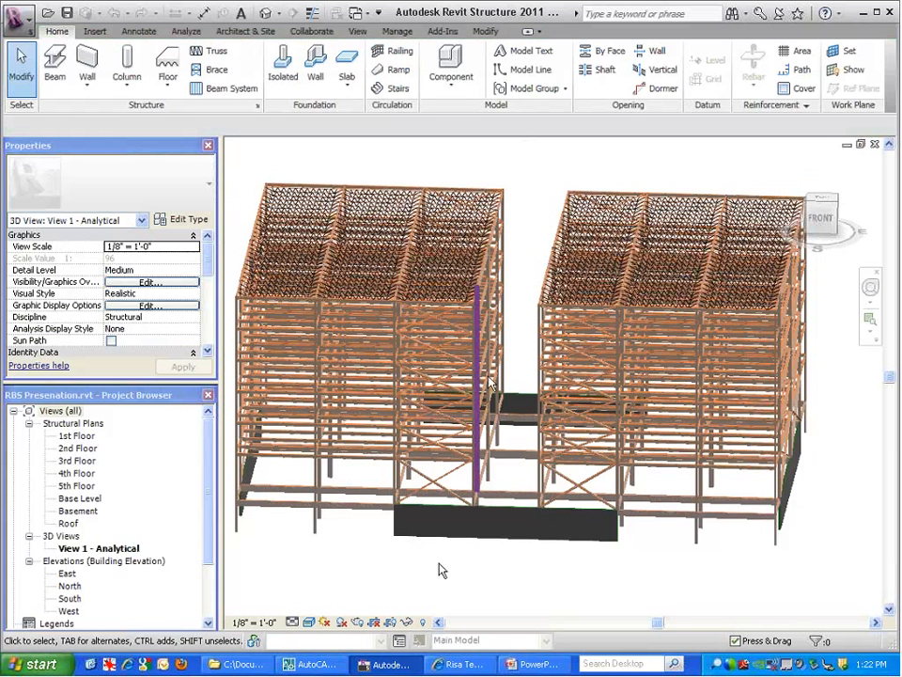
left_click(442, 32)
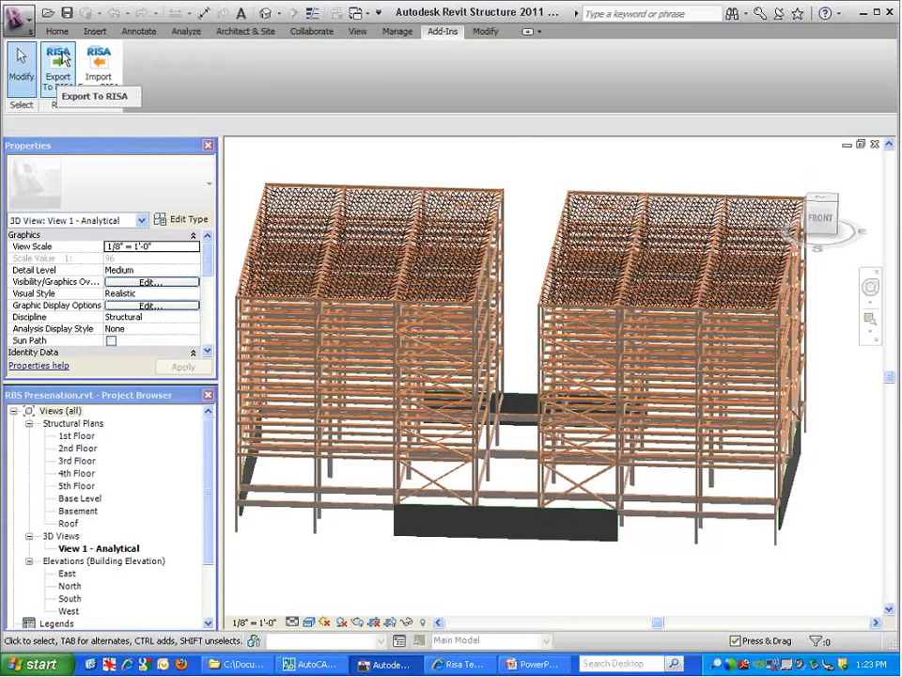
Collapse the ribbon, open RISA Revit Link > Export To RISA, and keep Project coordinates
double_click(447, 36)
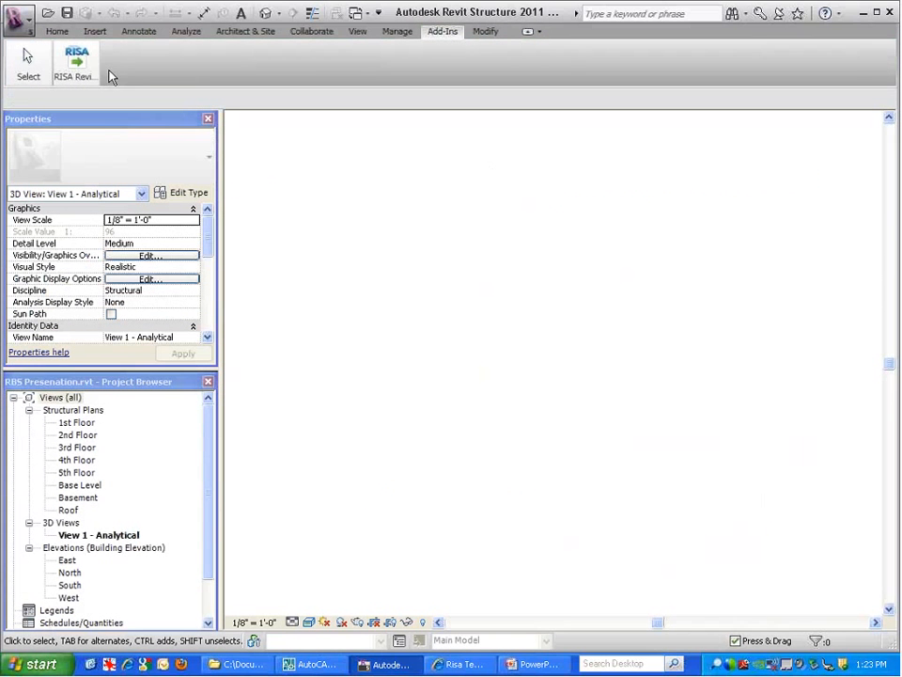
mouse_move(73, 63)
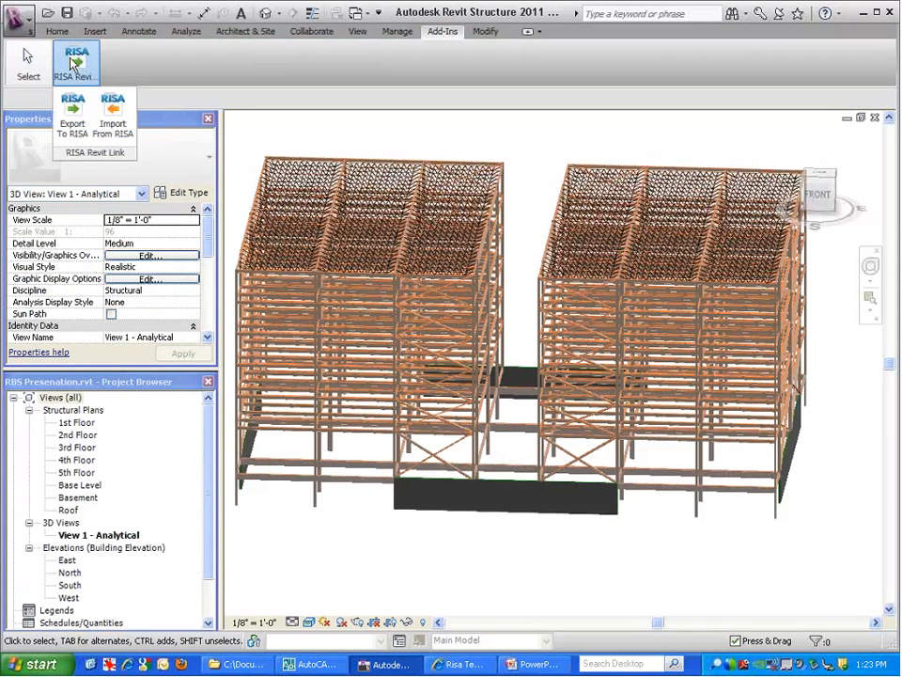
left_click(67, 134)
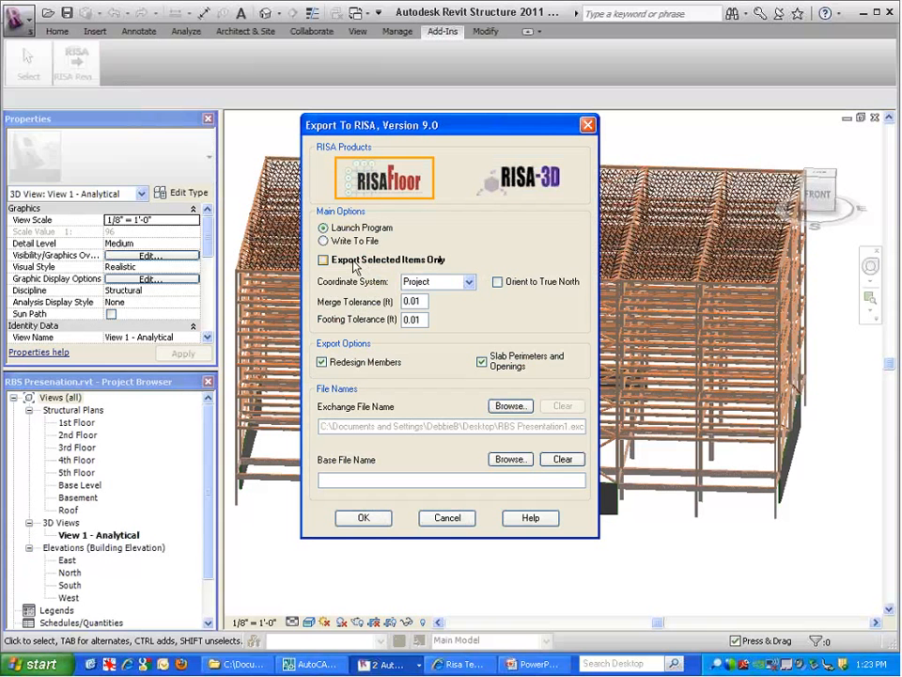
left_click(467, 283)
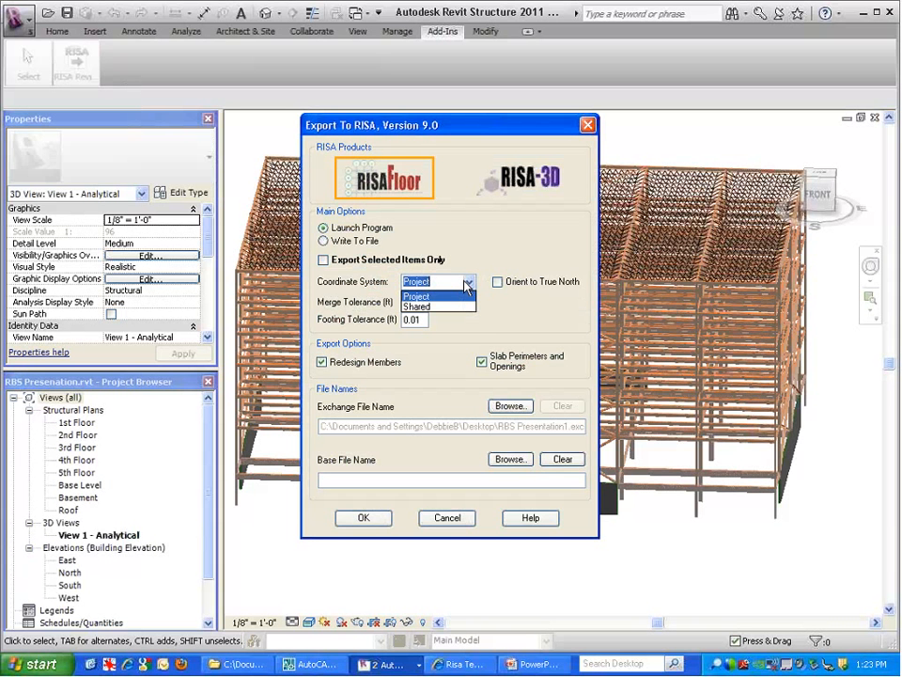
left_click(449, 296)
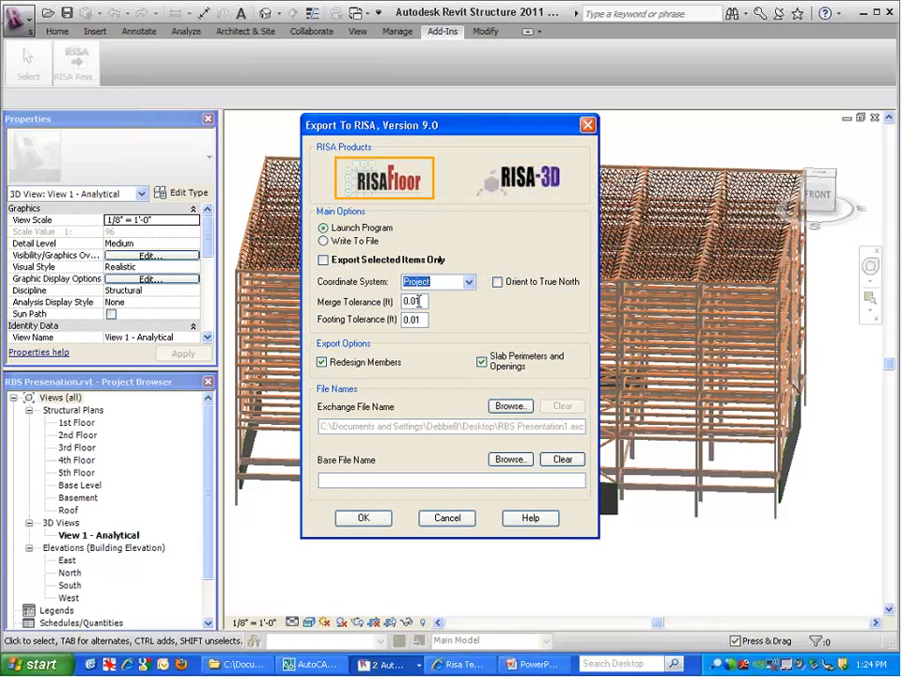
Export to RISAFloor with Redesign Members on and Slab Perimeters and Openings unchecked
key("Tab")
left_click(416, 320)
double_click(415, 319)
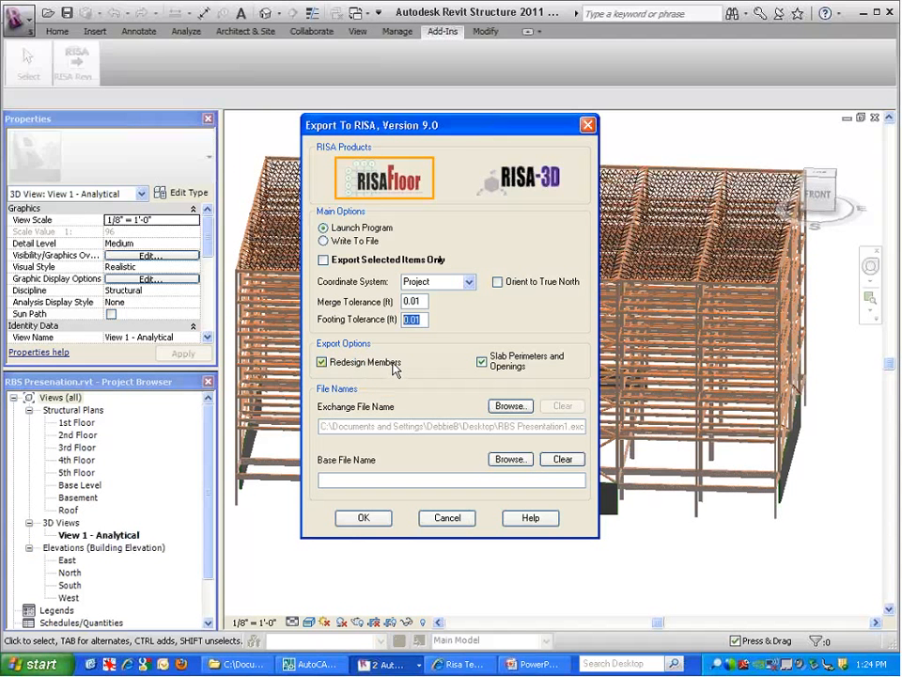
left_click(359, 368)
left_click(362, 365)
left_click(479, 359)
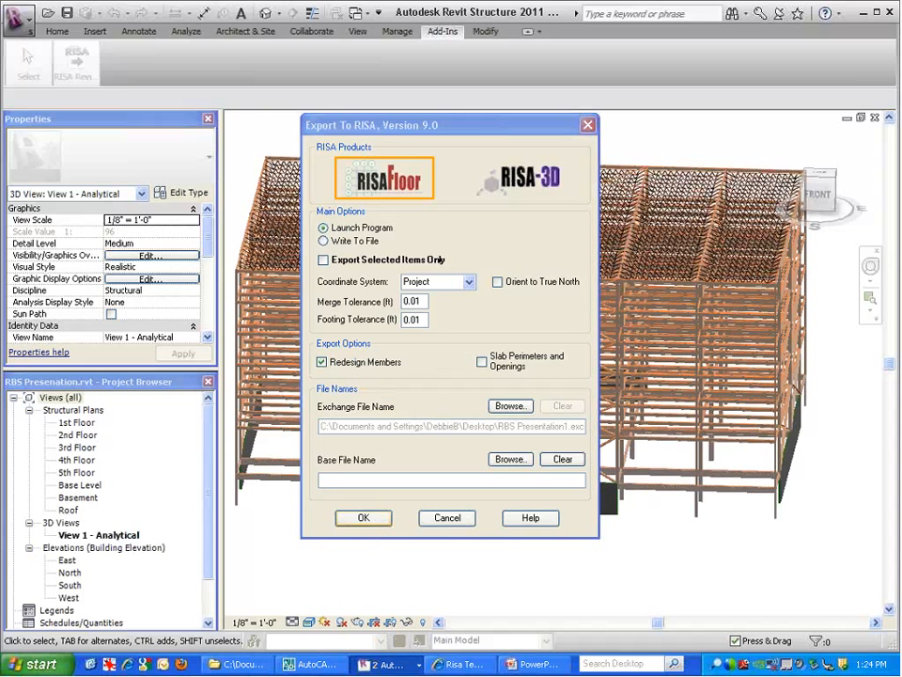
left_click(364, 518)
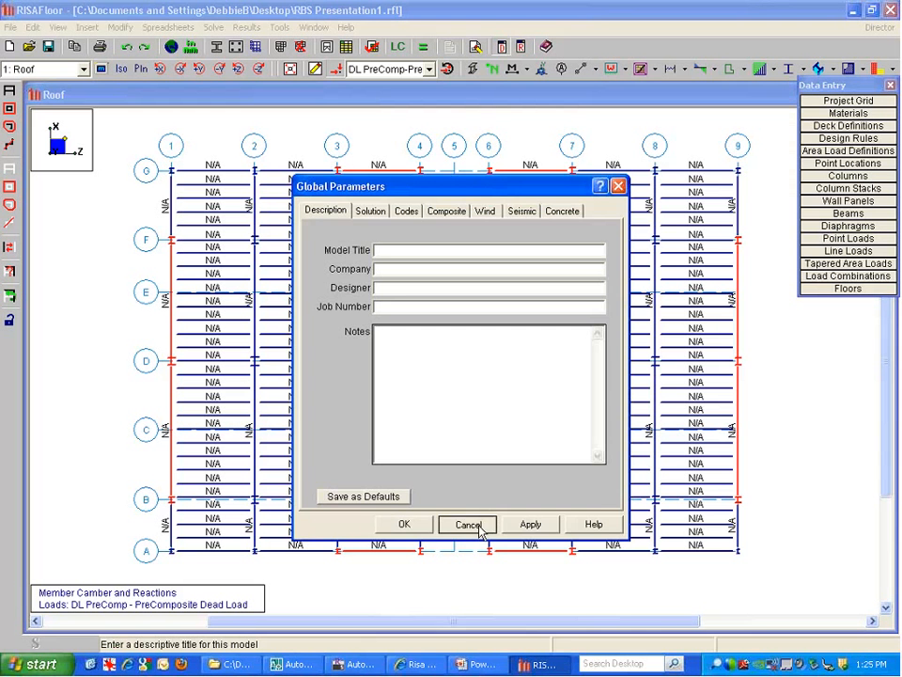
Close Global Parameters and set the member labels to Shape
left_click(478, 527)
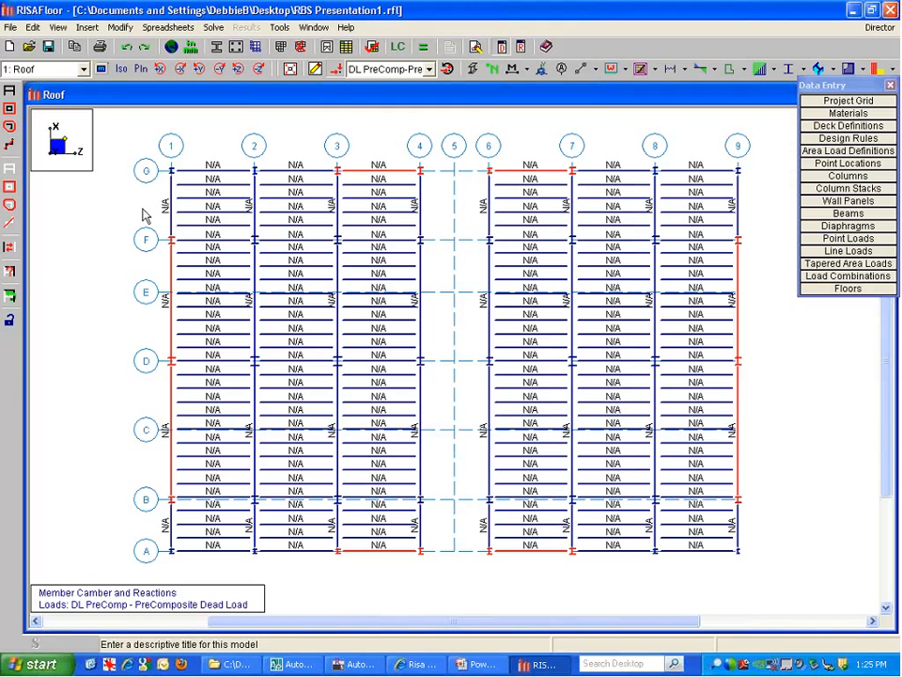
left_click(36, 72)
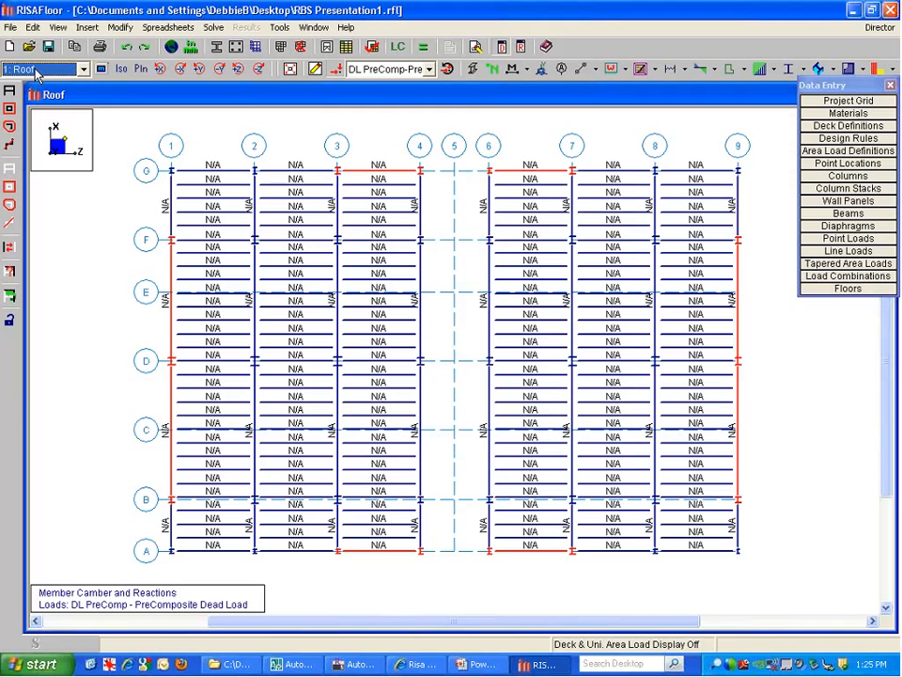
left_click(526, 70)
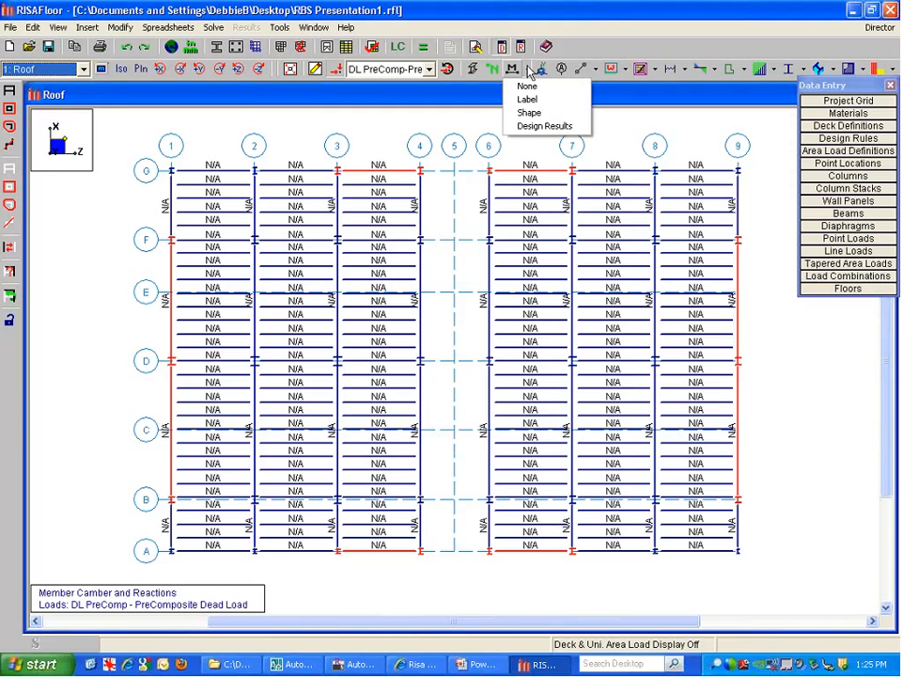
left_click(532, 112)
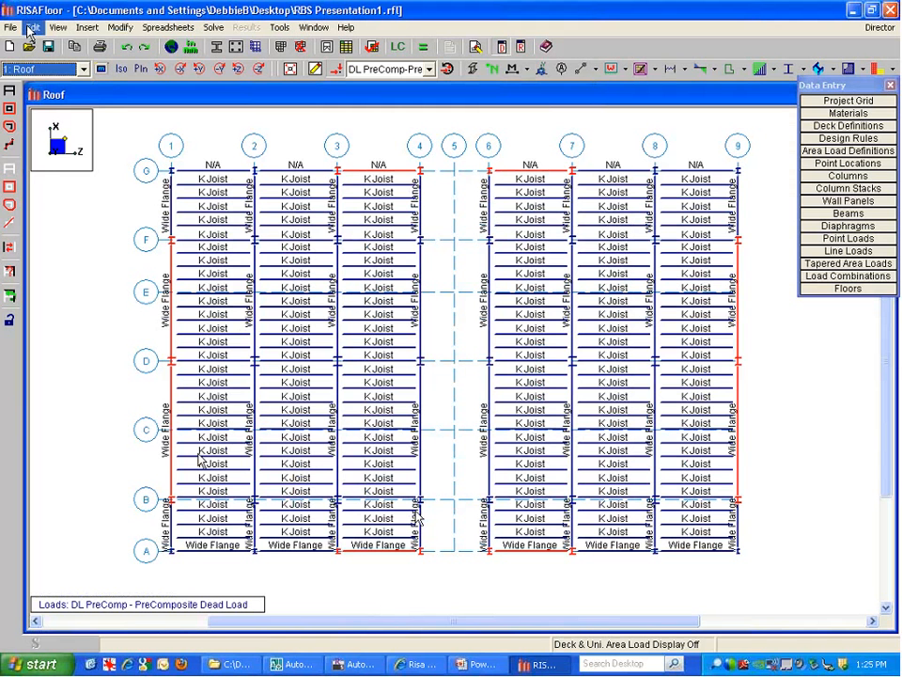
Step through the 5th, 3rd and 2nd Floor plans down to 7: Basement
left_click(32, 71)
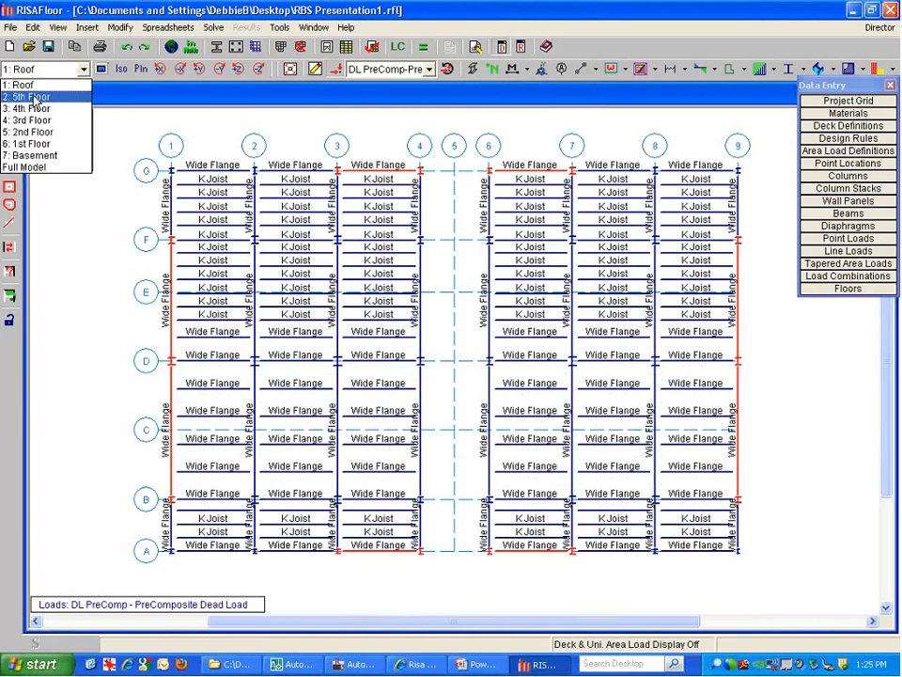
left_click(28, 96)
key("Down")
key("Down")
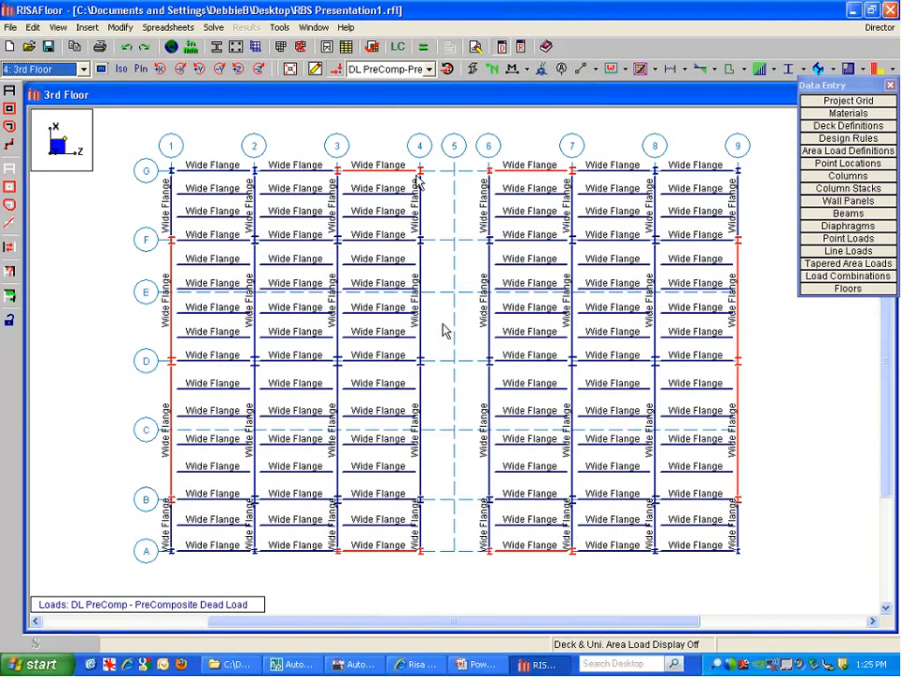
key("Down")
left_click(43, 70)
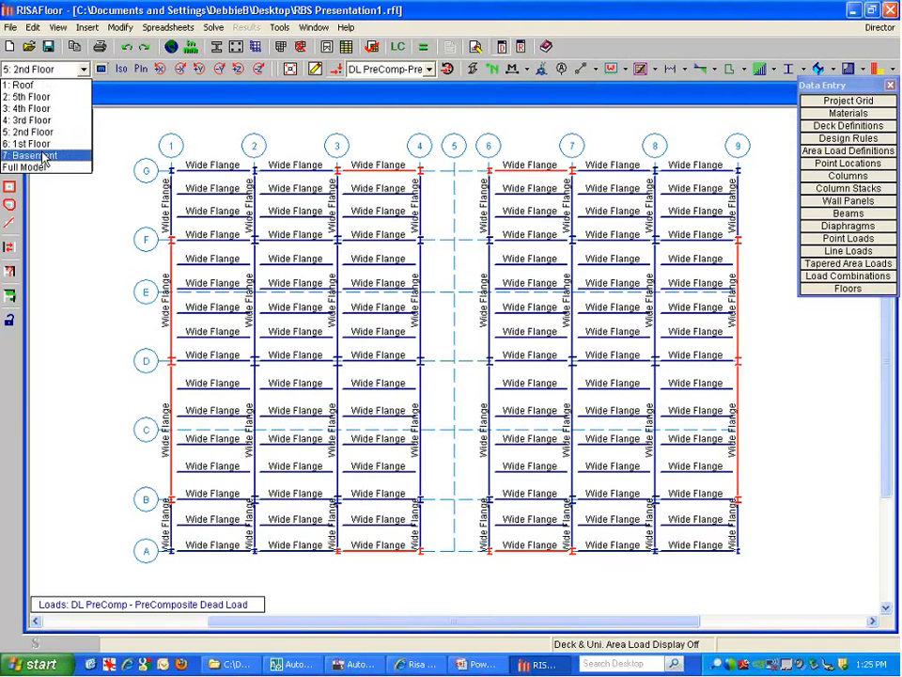
left_click(42, 155)
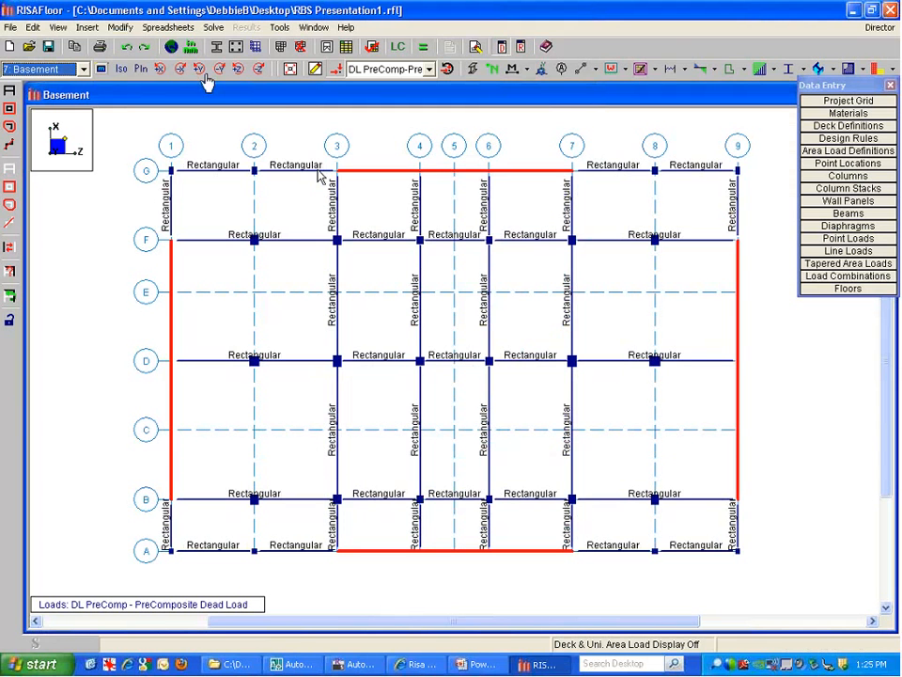
Open recent RBS Presentation3.rfl, clear its results, and advance the PowerPoint show to Columns
left_click(11, 27)
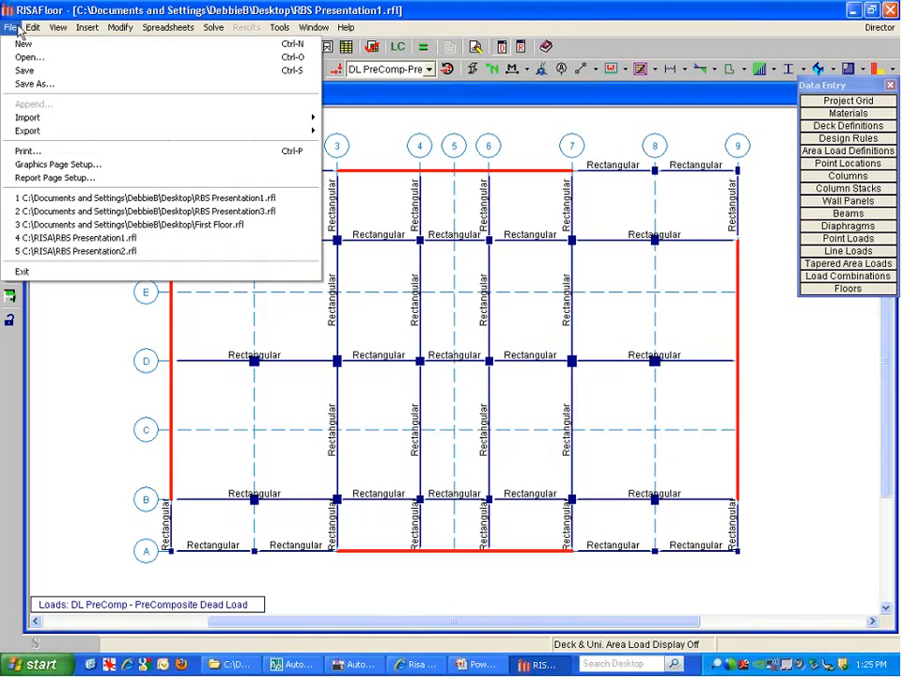
left_click(253, 211)
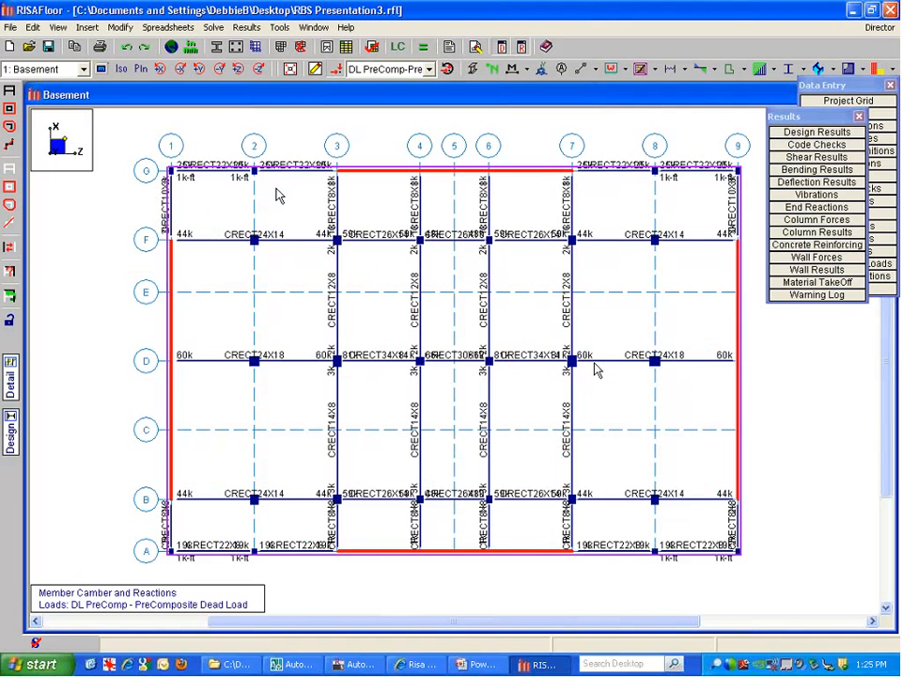
left_click(447, 47)
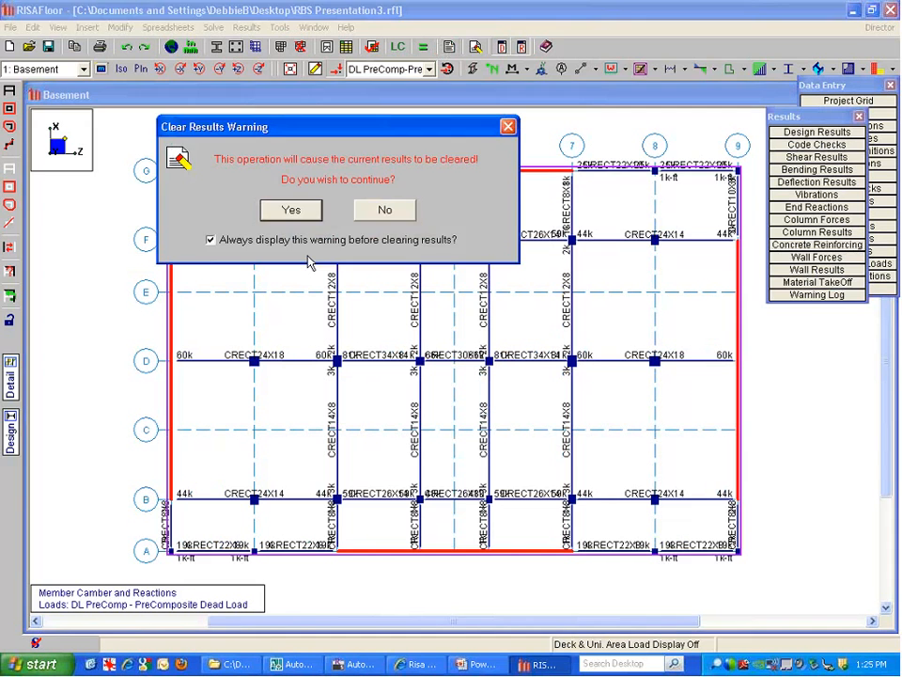
left_click(291, 210)
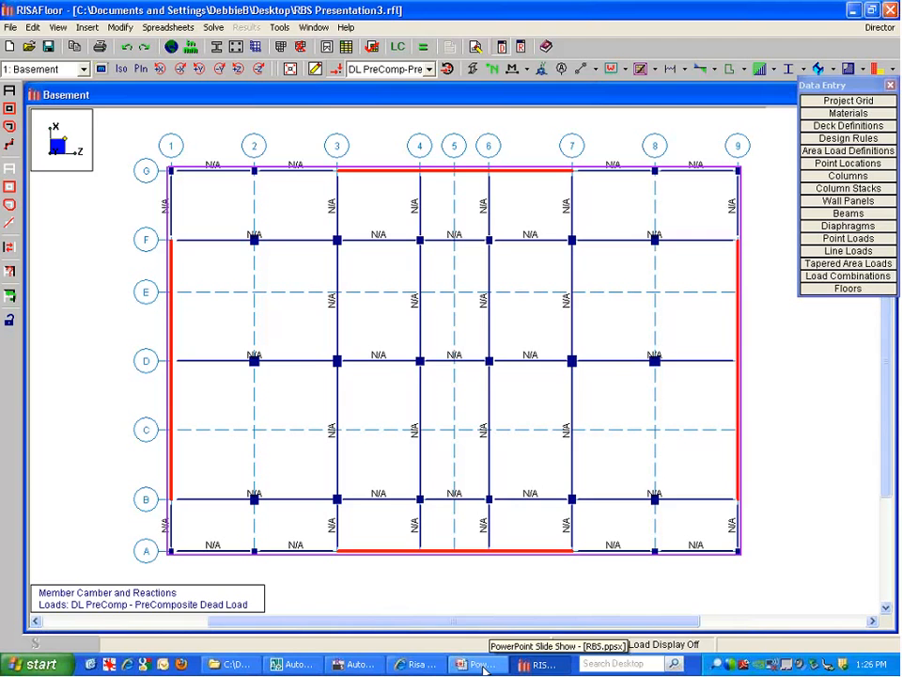
left_click(482, 664)
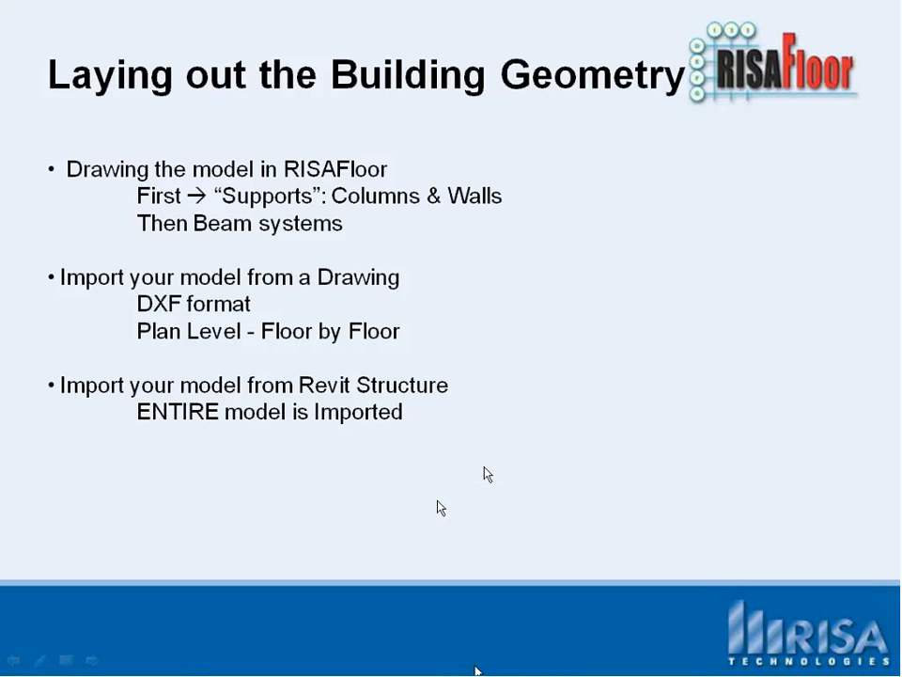
left_click(488, 474)
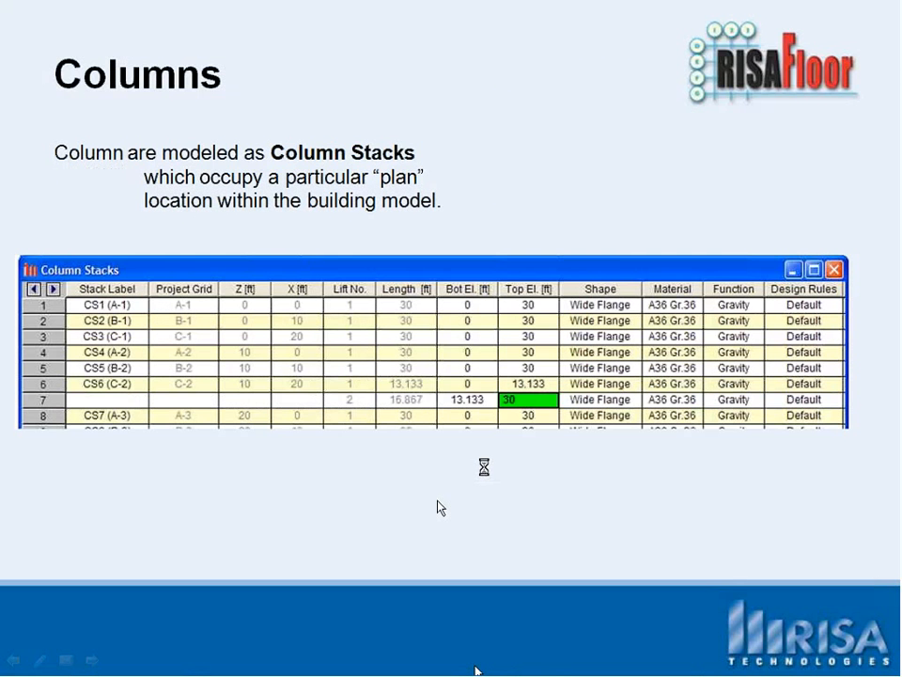
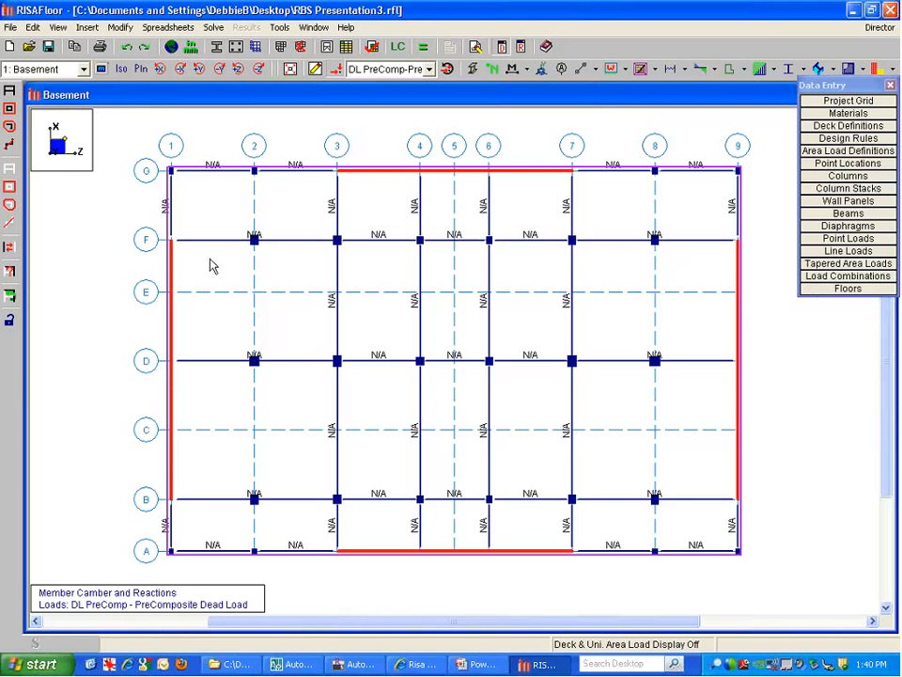
Step through the Full Model and 1st Floor views to the Roof framing plan
left_click(26, 68)
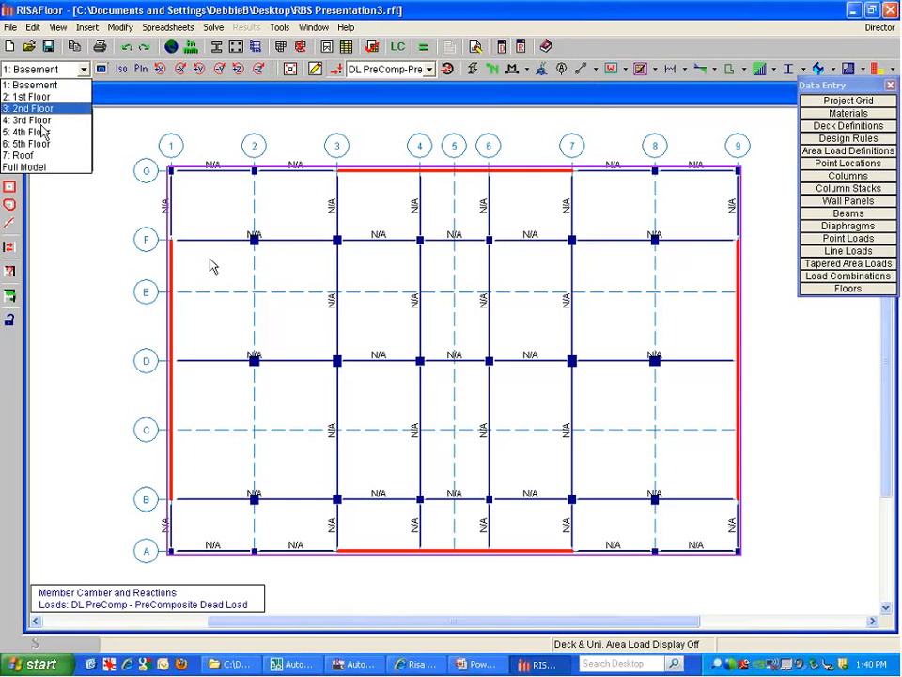
left_click(29, 166)
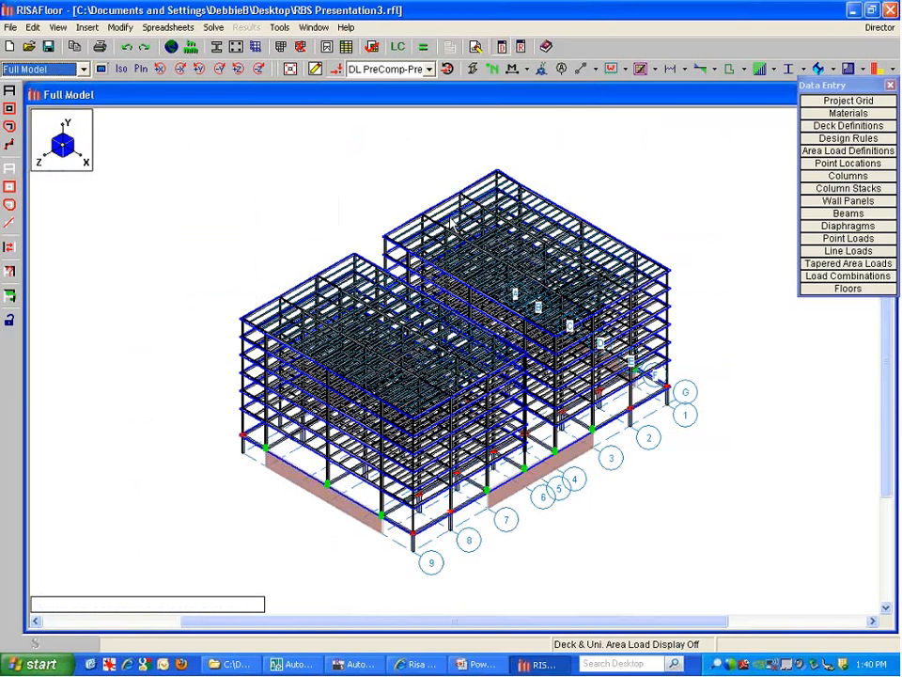
left_click(36, 71)
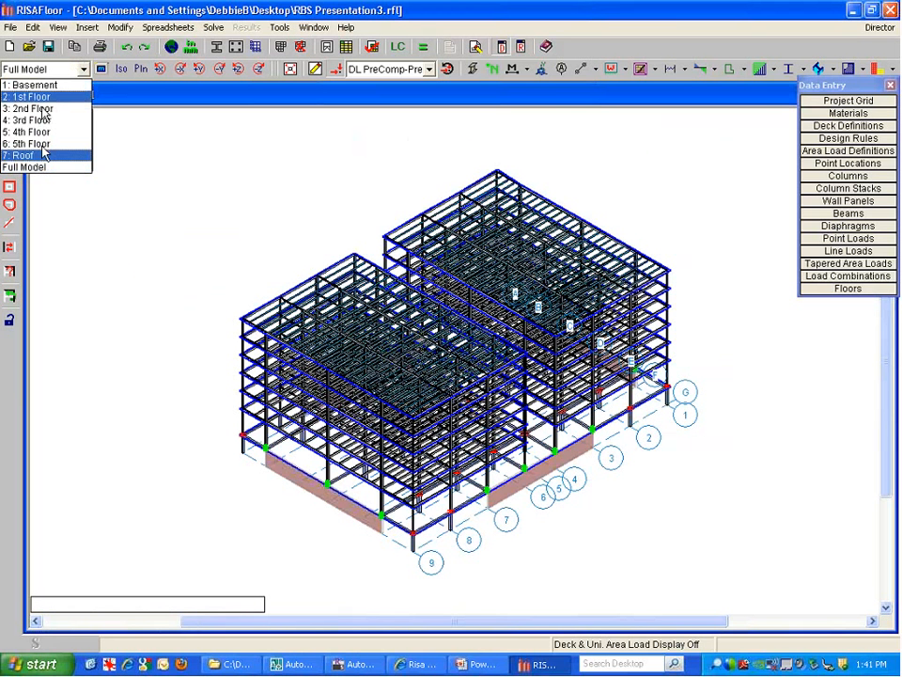
left_click(38, 96)
left_click(23, 155)
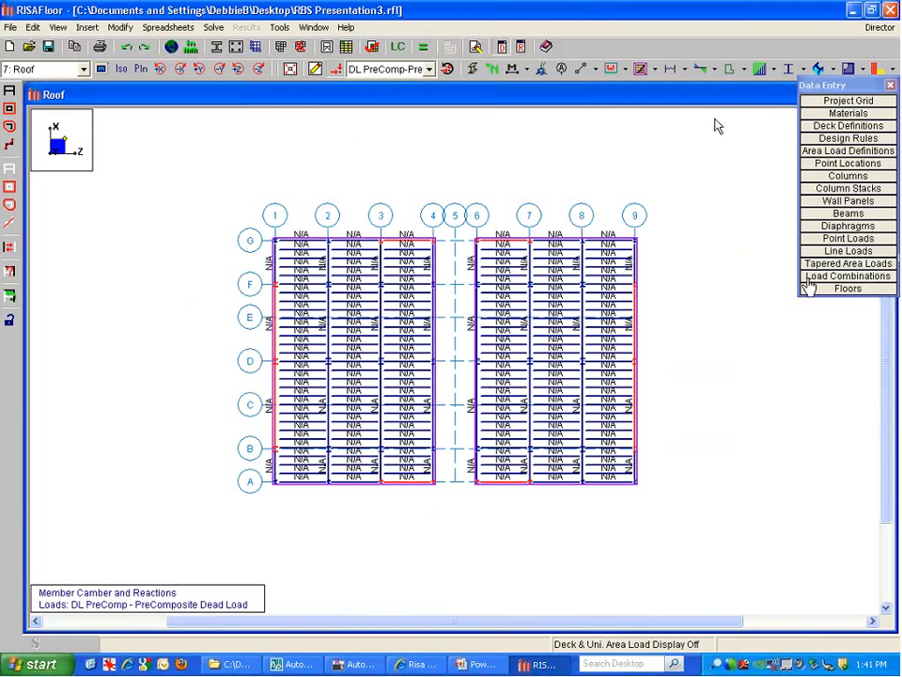
List the load combinations and solve the model for analysis and design
left_click(848, 276)
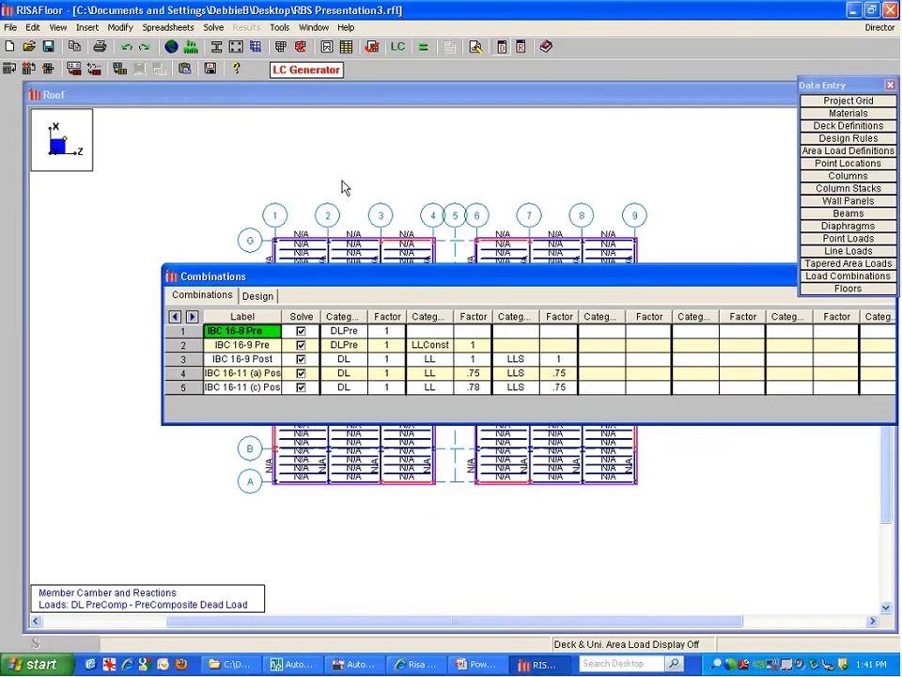
left_click_drag(252, 276, 136, 127)
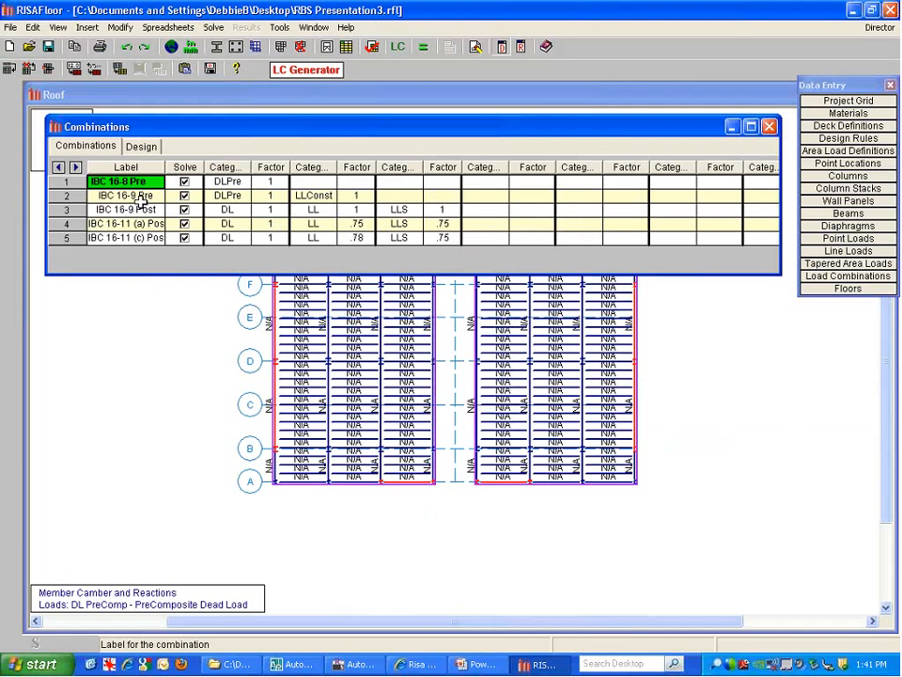
left_click(422, 49)
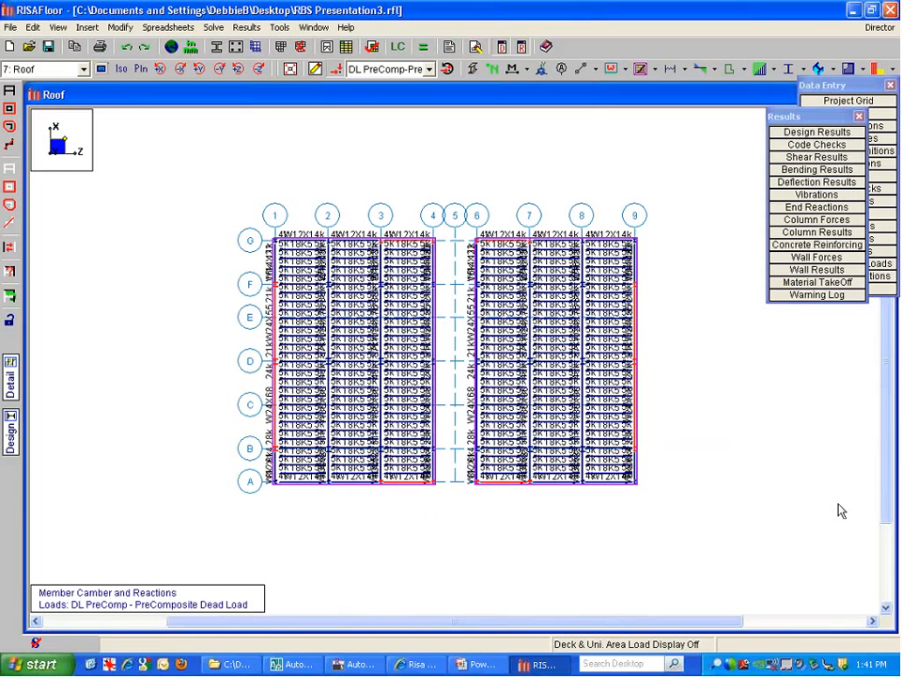
Zoom and pan the Roof plan, then open joist PUR76's detail report (18K5, 24 ft)
scroll(334, 214, "up", 5)
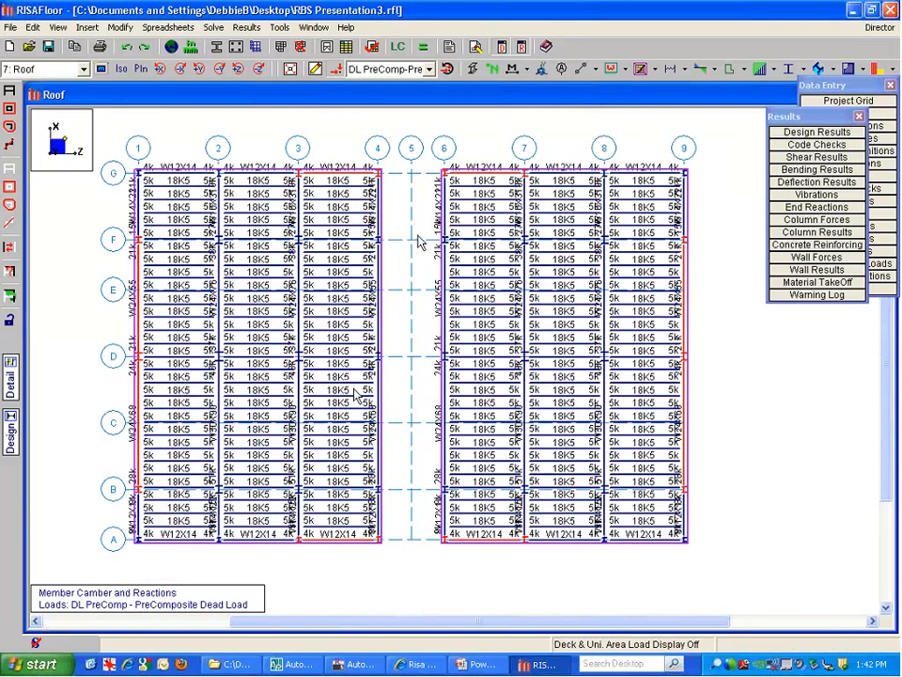
scroll(383, 244, "up", 1)
scroll(383, 245, "up", 1)
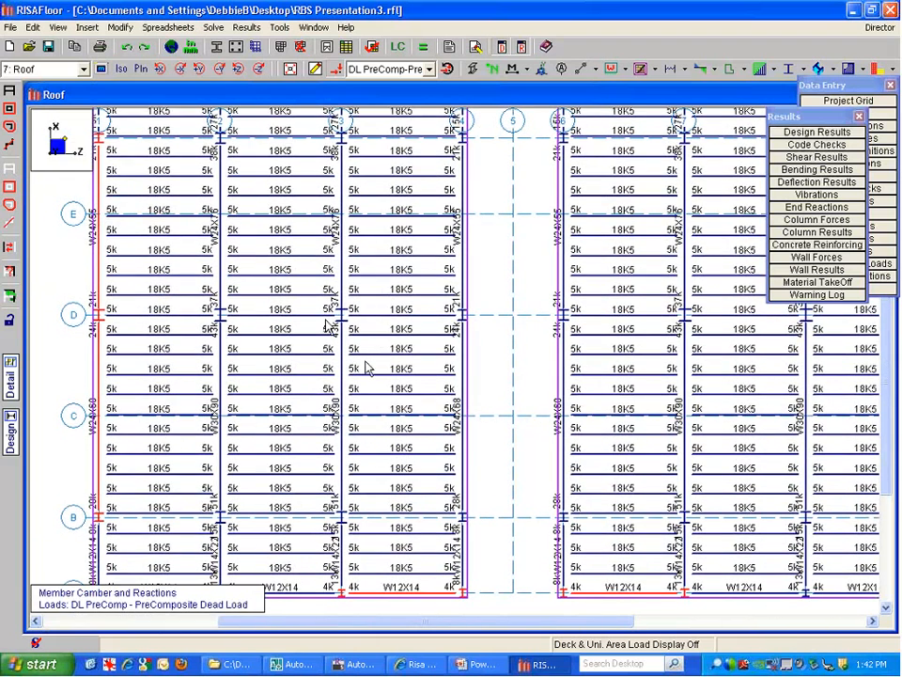
middle_click_drag(383, 299, 401, 236)
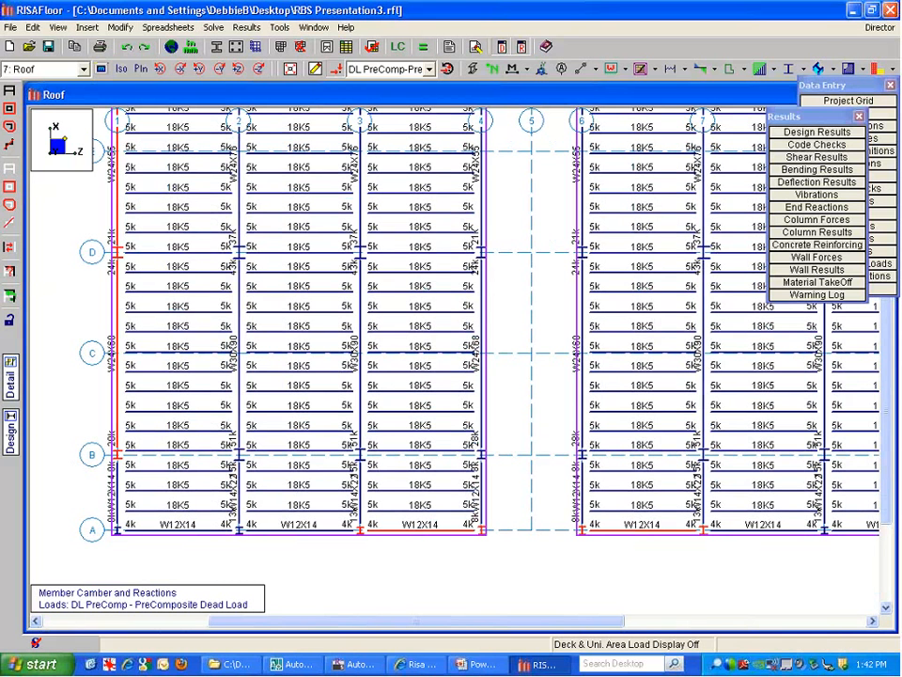
left_click(299, 430)
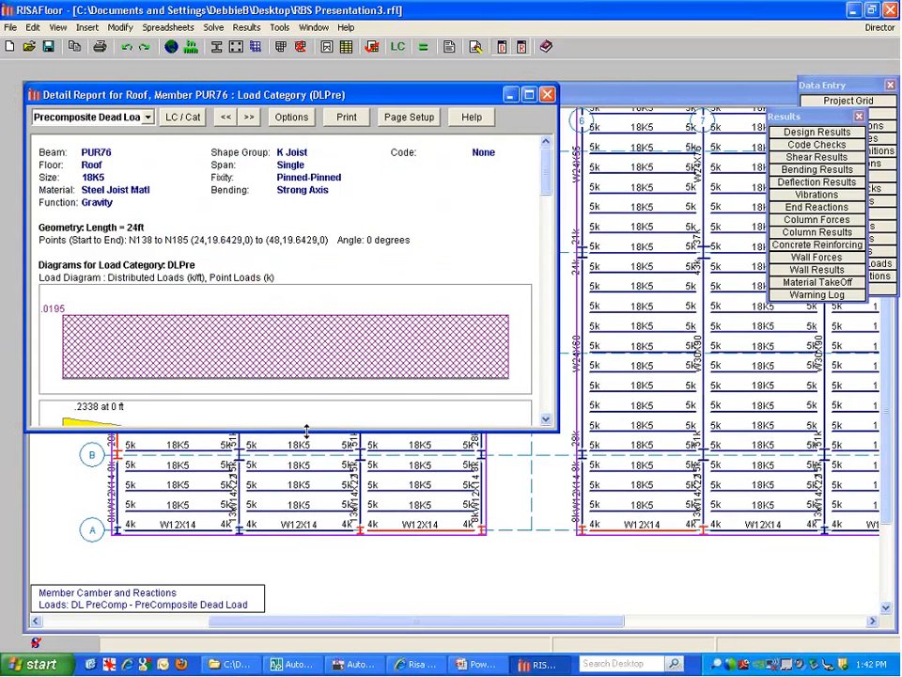
Enlarge PUR76's report and show results for the IBC 16-9 Post combination
left_click_drag(306, 430, 306, 617)
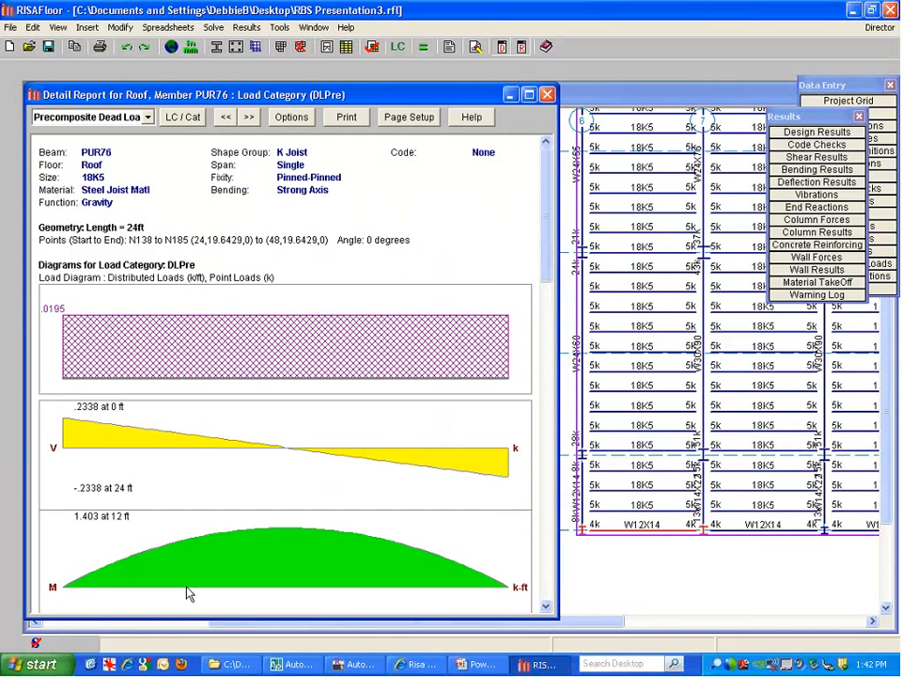
left_click(178, 118)
left_click(146, 117)
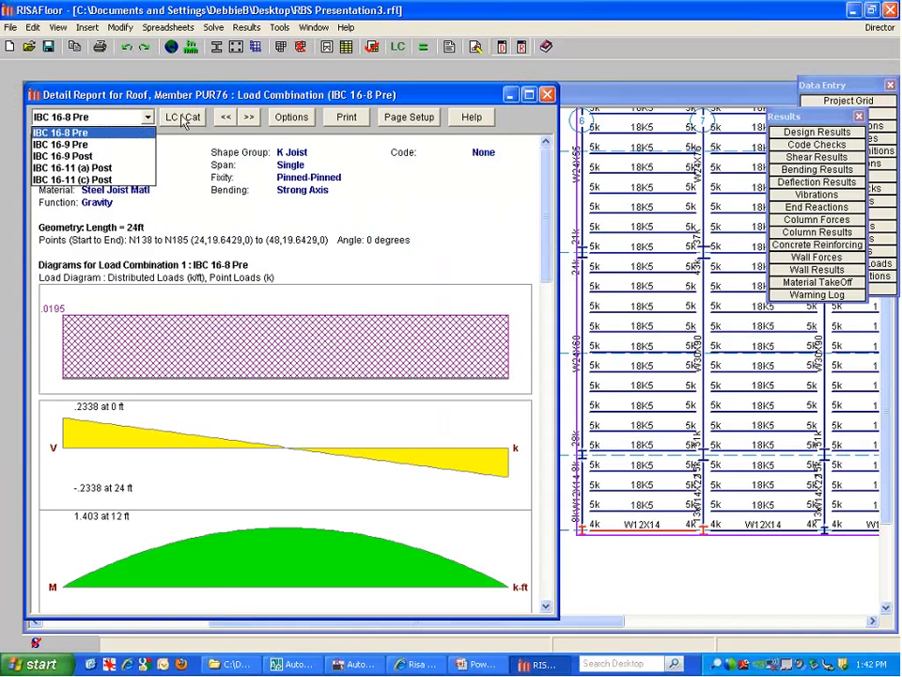
left_click(99, 157)
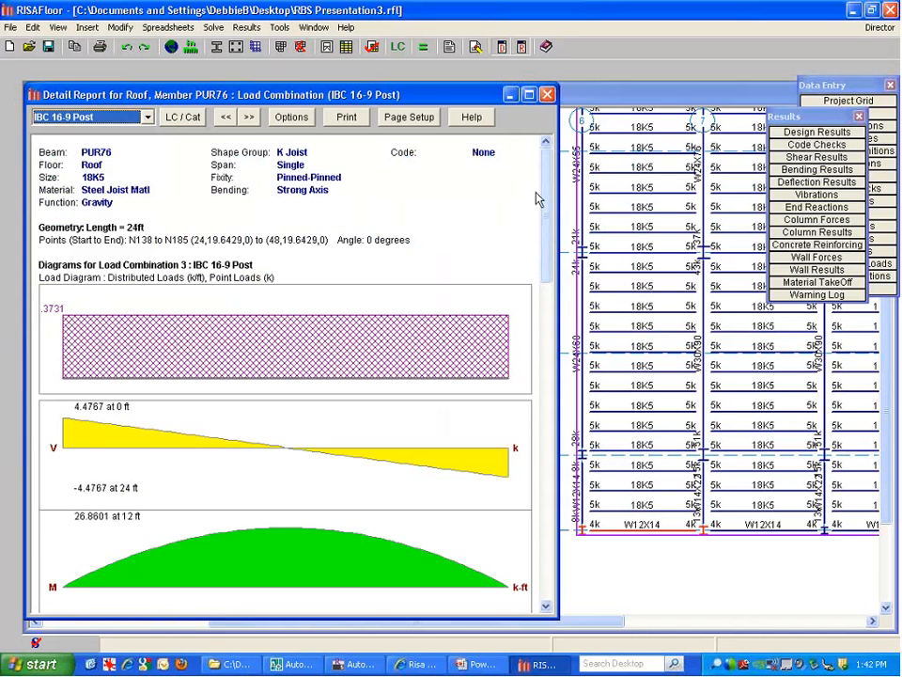
Scroll through PUR76's results (86% load, 97.5% deflection), then close the report
scroll(550, 228, "down", 5)
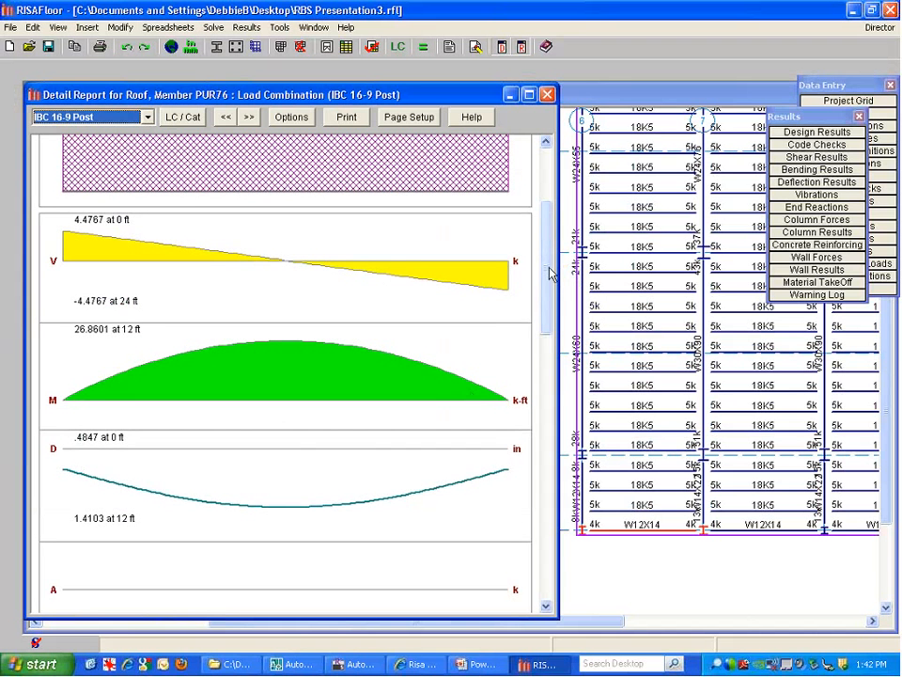
left_click_drag(548, 267, 550, 418)
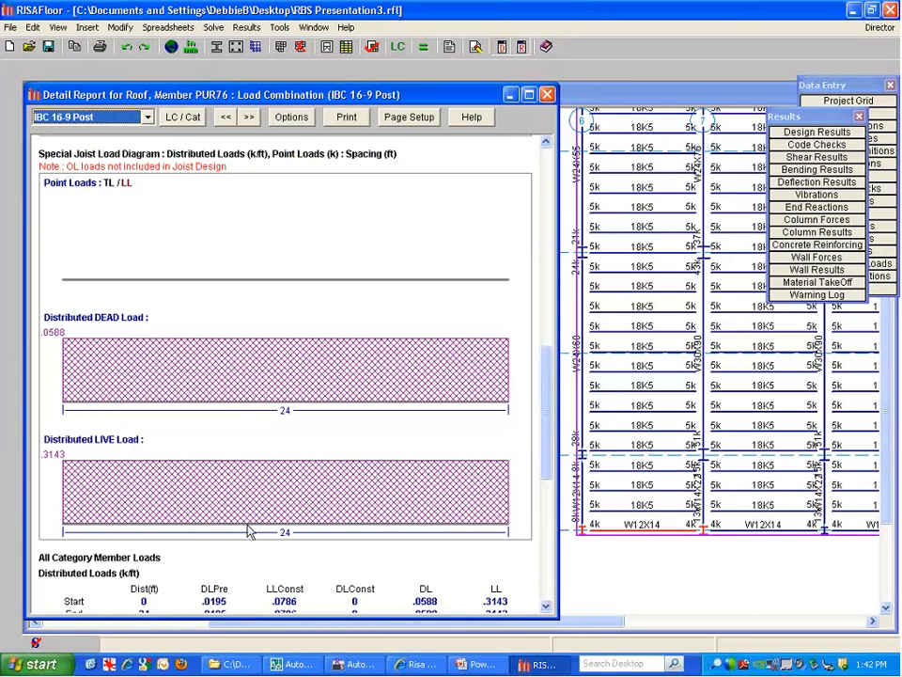
left_click_drag(539, 398, 539, 483)
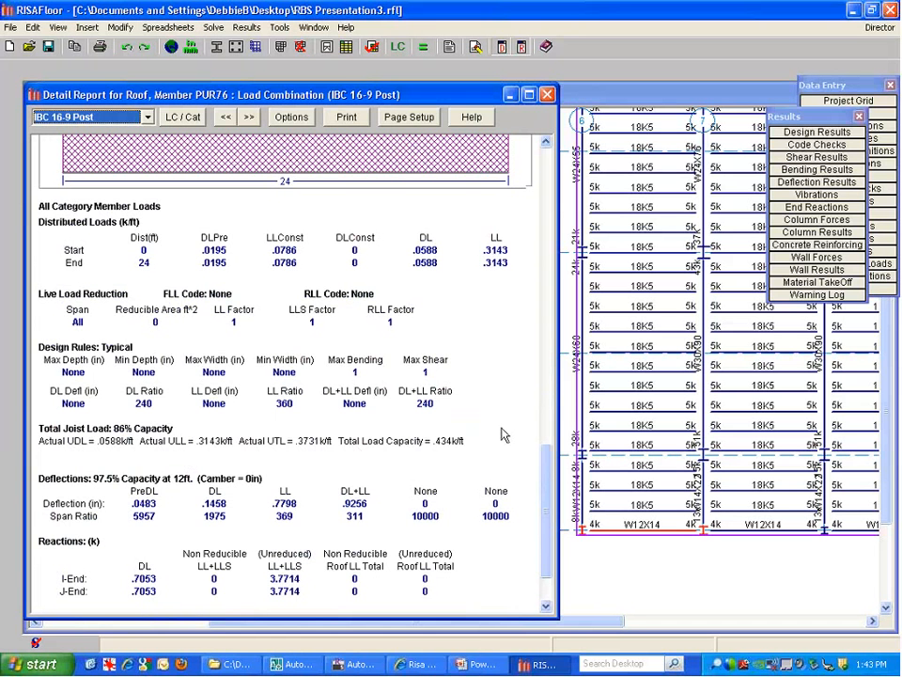
scroll(545, 469, "down", 2)
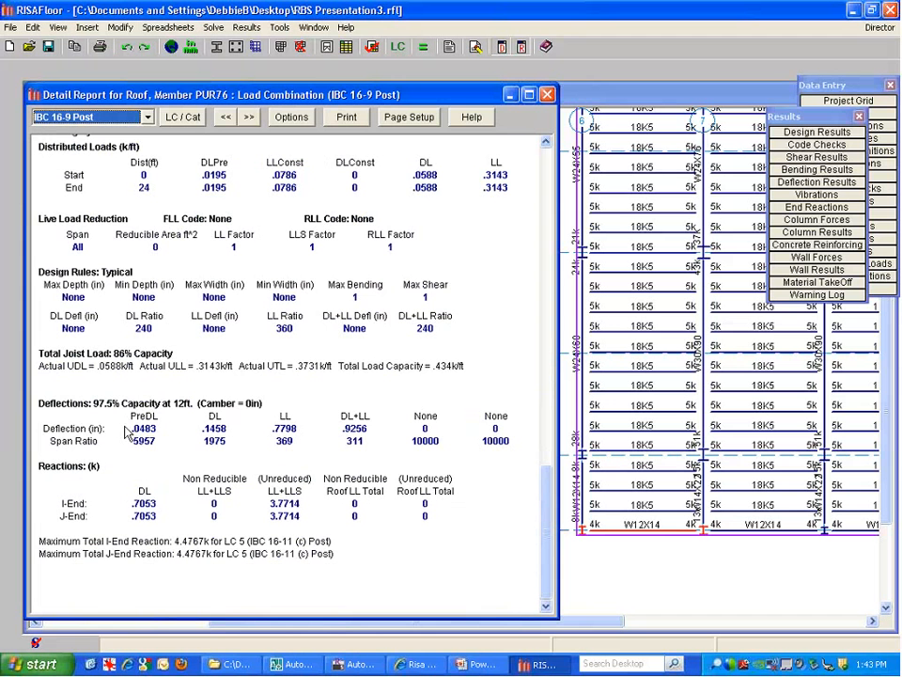
left_click(547, 95)
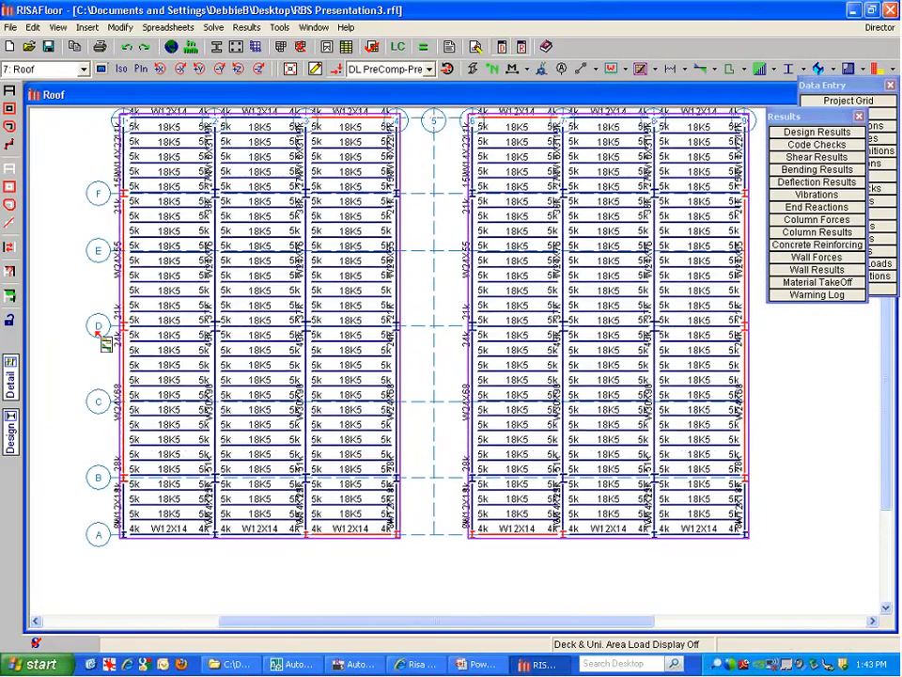
Switch to the 4th Floor plan, zoom in, and open beam M17's detail report
left_click(47, 69)
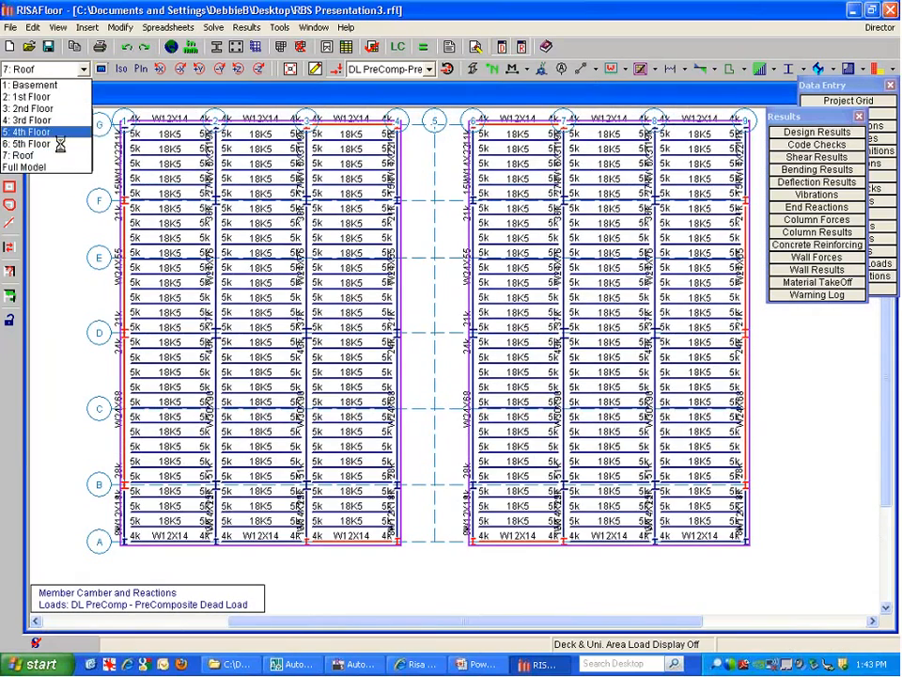
left_click(49, 135)
scroll(310, 296, "up", 3)
middle_click_drag(321, 275, 286, 293)
middle_click_drag(340, 253, 322, 249)
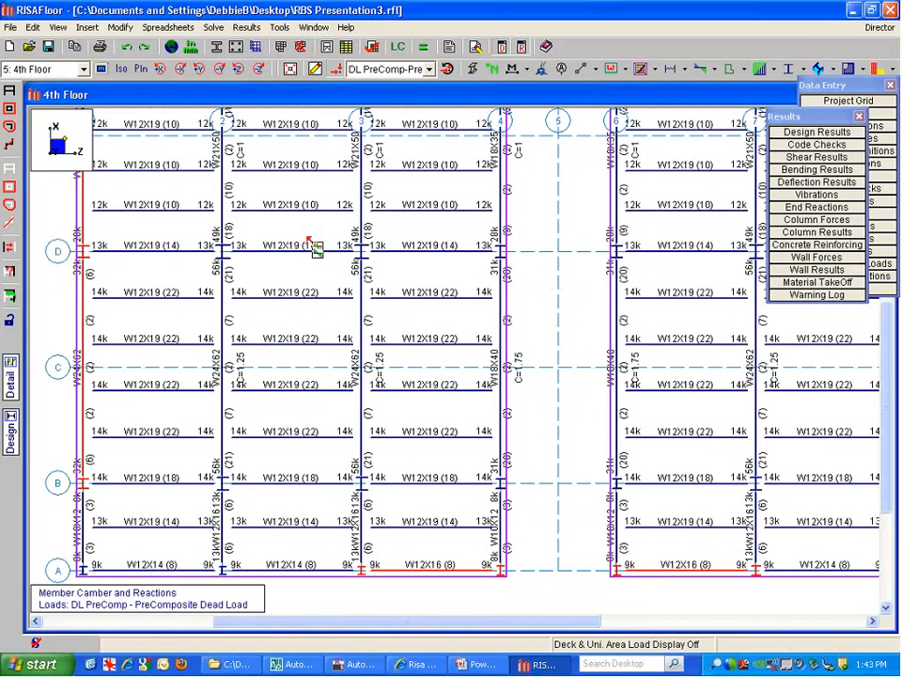
left_click(345, 264)
Show M17's report for IBC 16-9 Post and enlarge it to the shear and moment diagrams
left_click(199, 139)
left_click(149, 140)
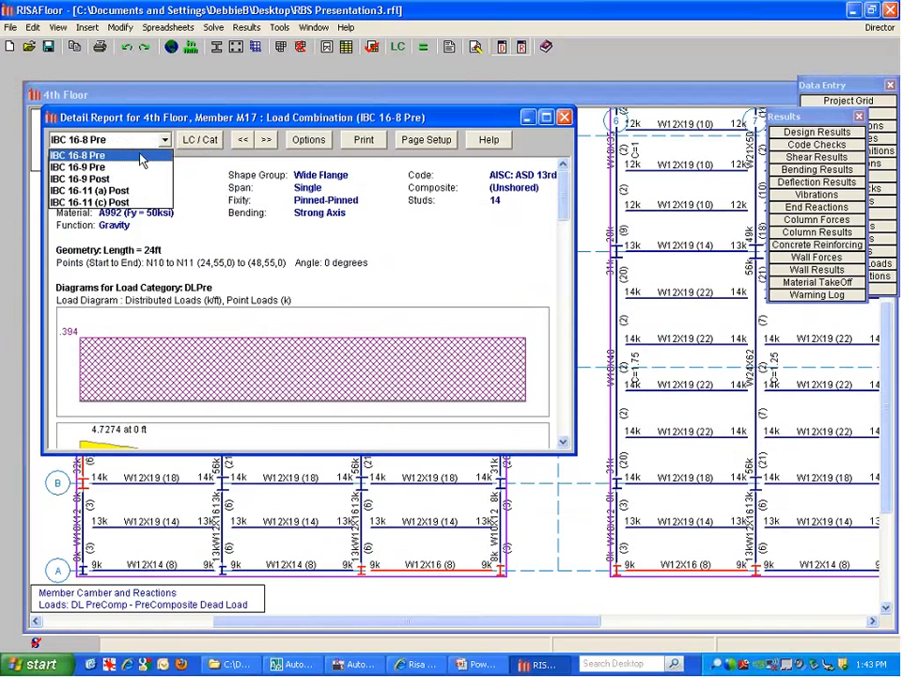
left_click(139, 178)
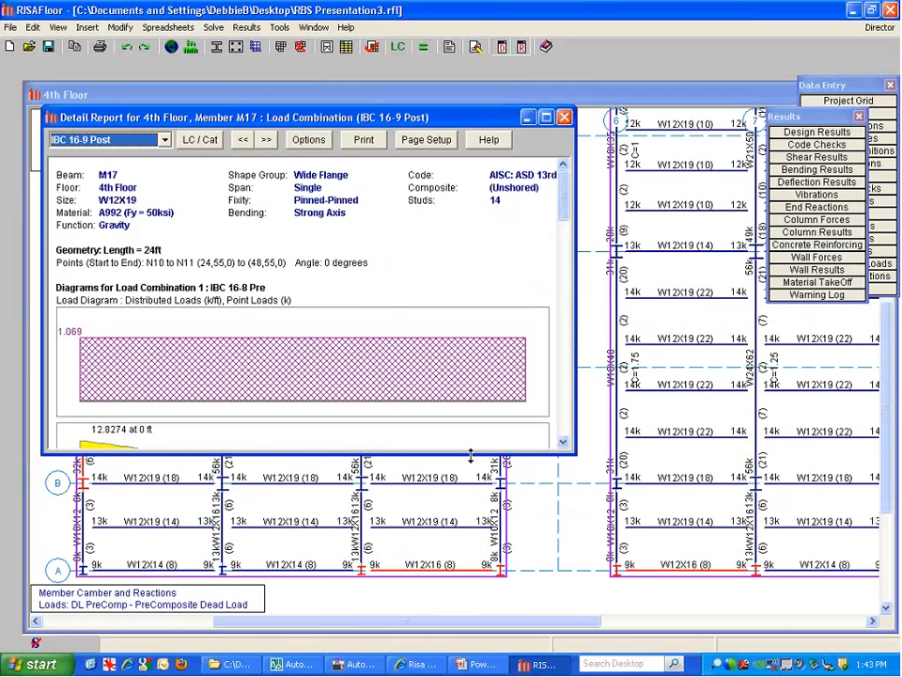
left_click_drag(470, 455, 476, 607)
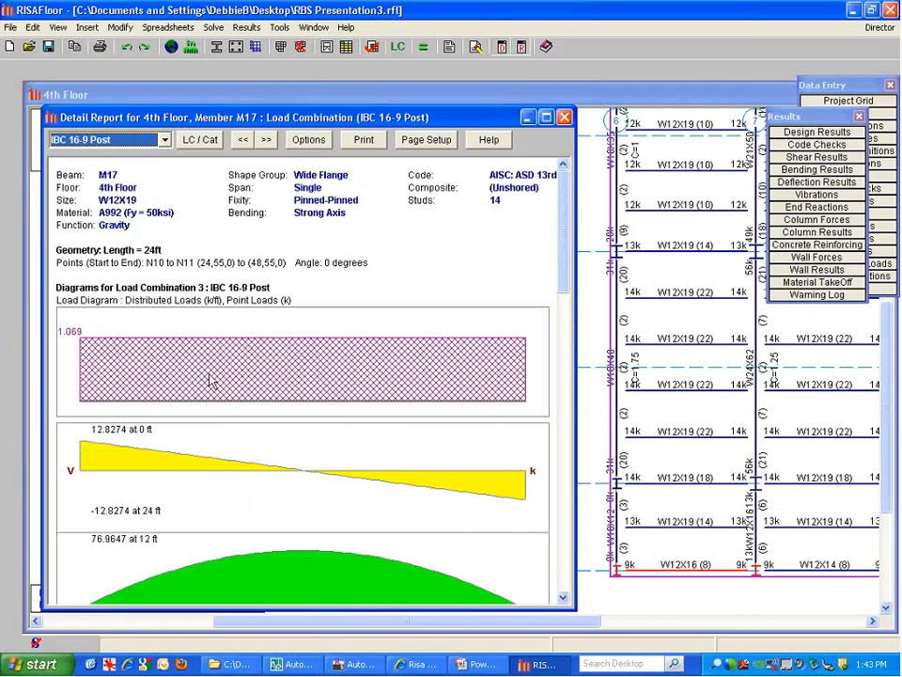
left_click_drag(565, 202, 564, 389)
Scroll M17's results (66.8% composite bending, 97.7% deflection) down to vibrations, then close it
scroll(534, 377, "down", 1)
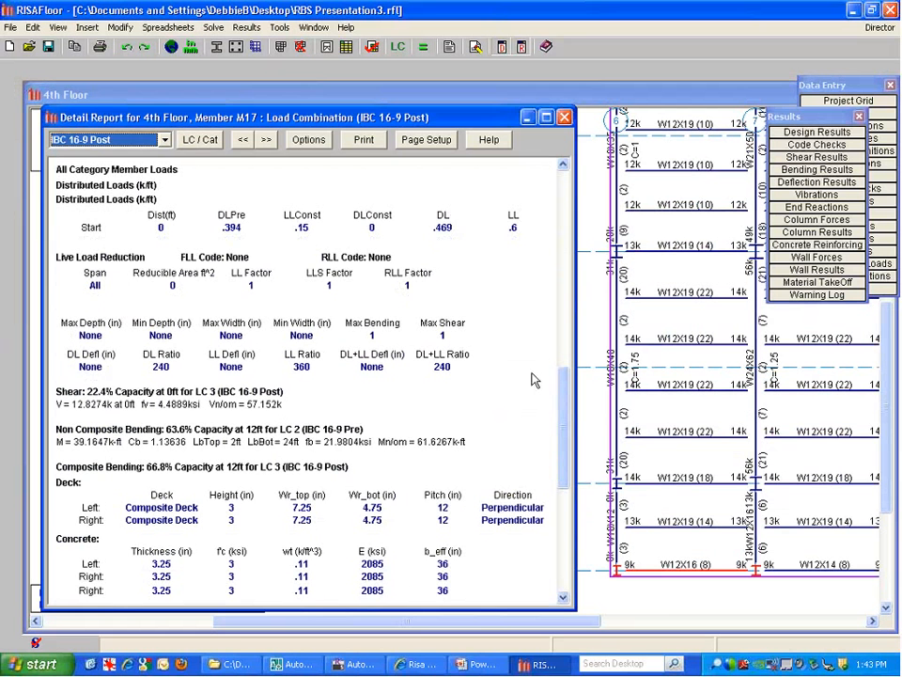
left_click(534, 377)
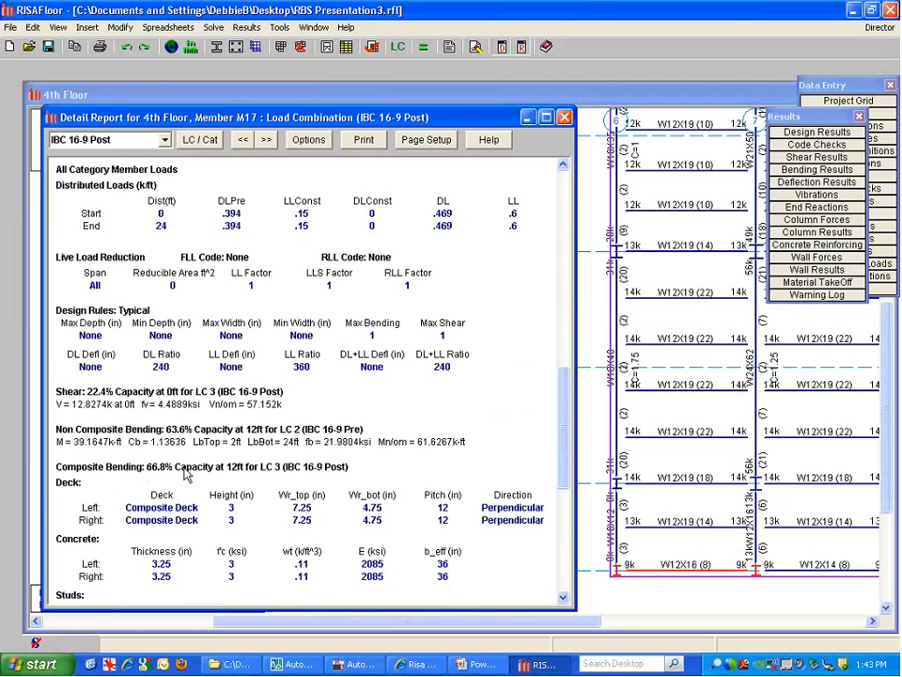
scroll(566, 453, "down", 2)
left_click_drag(566, 453, 565, 504)
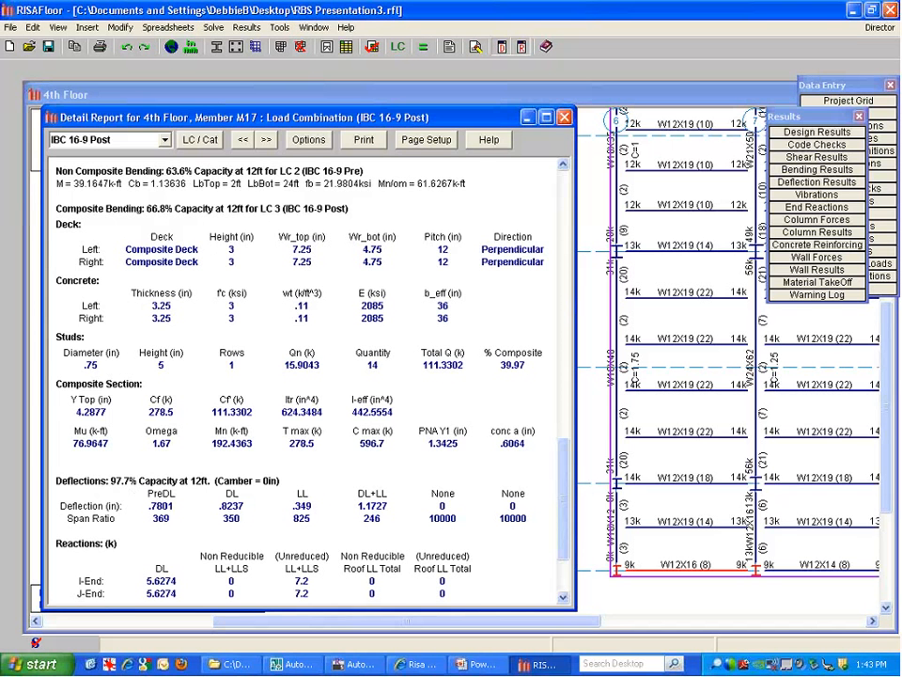
left_click_drag(564, 509, 566, 554)
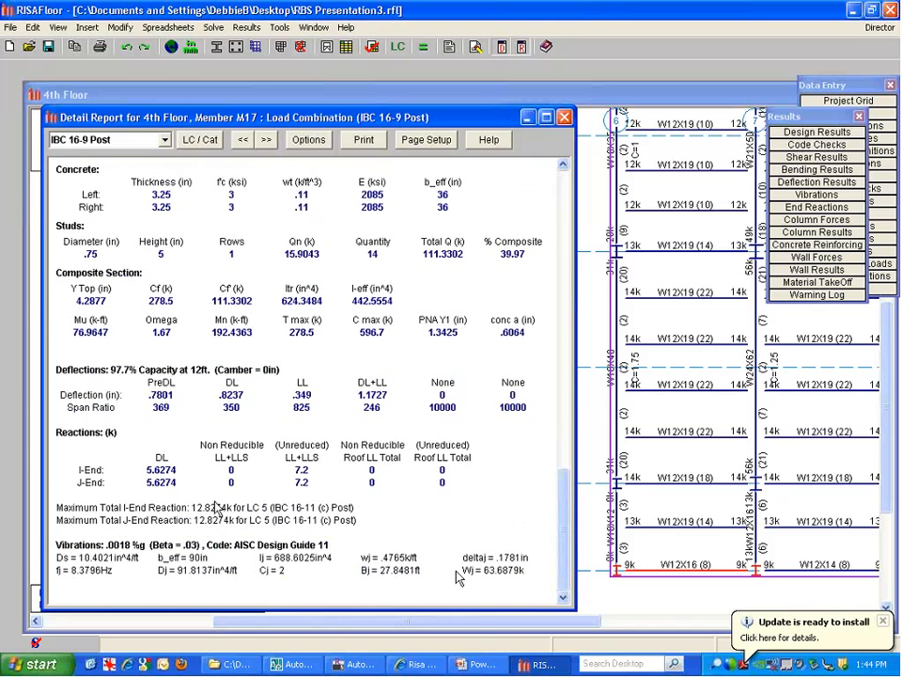
left_click(564, 116)
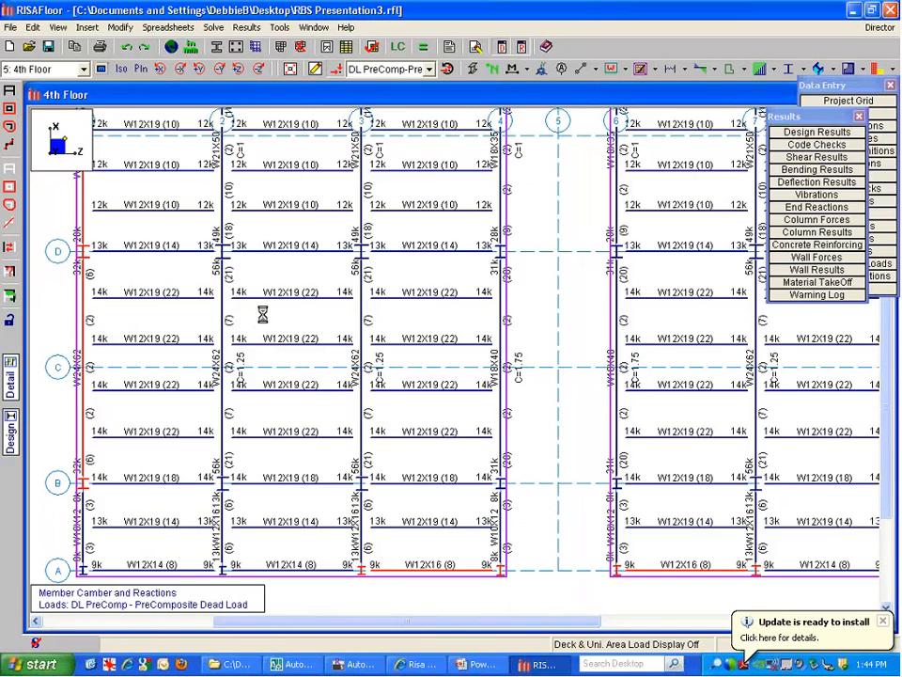
Zoom the 4th Floor plan in and out until gridlines 1–9 and A–G fit the window
scroll(247, 317, "down", 2)
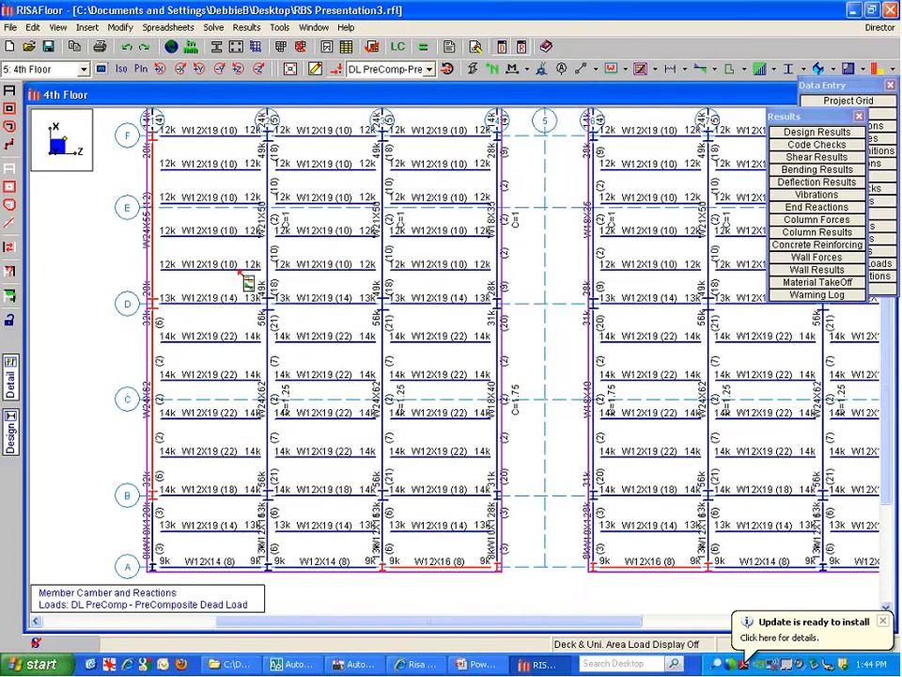
scroll(504, 402, "up", 1)
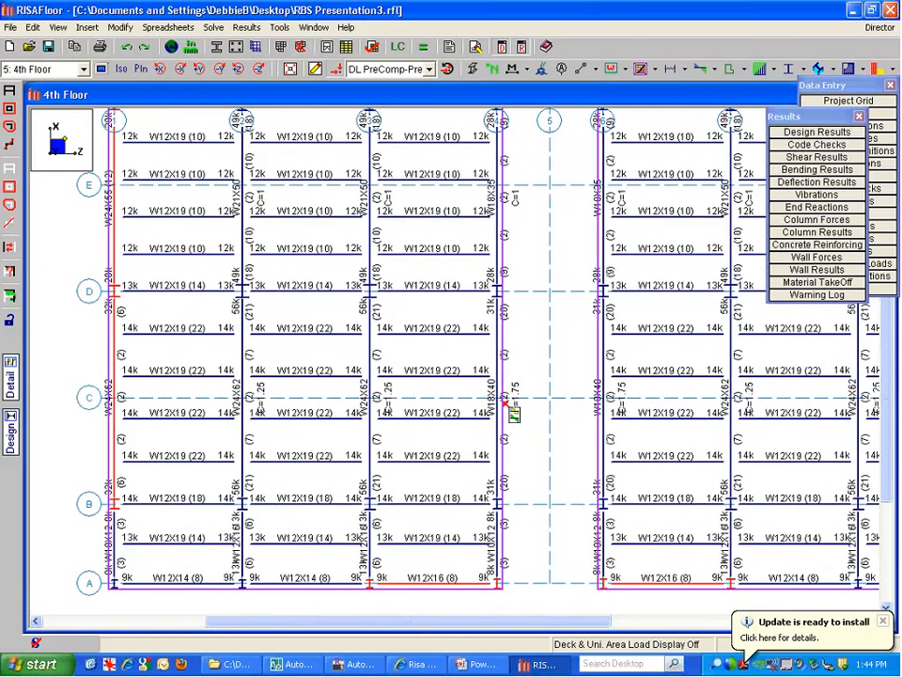
scroll(508, 411, "up", 1)
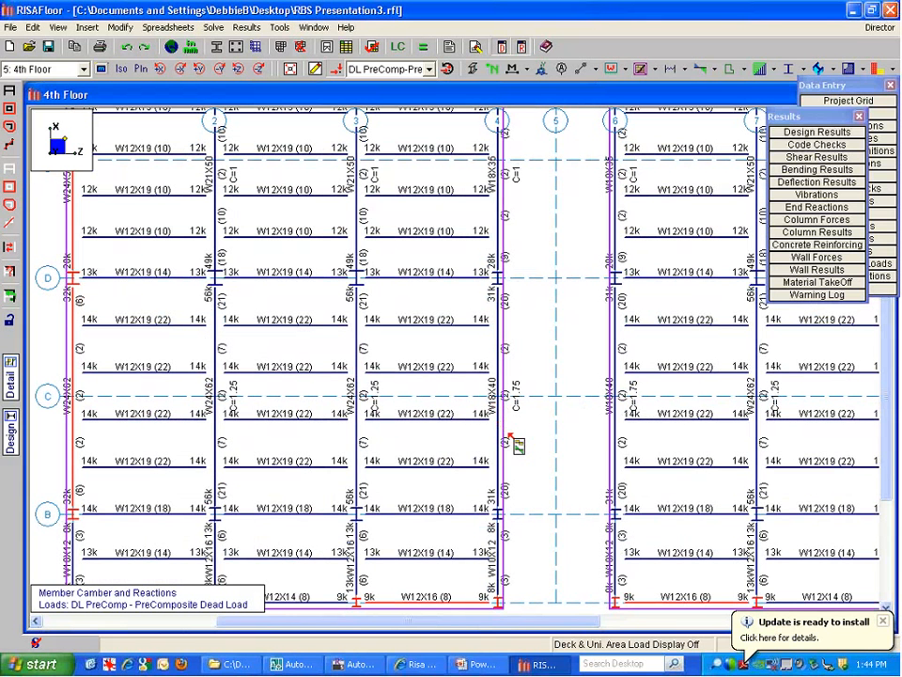
scroll(385, 252, "down", 5)
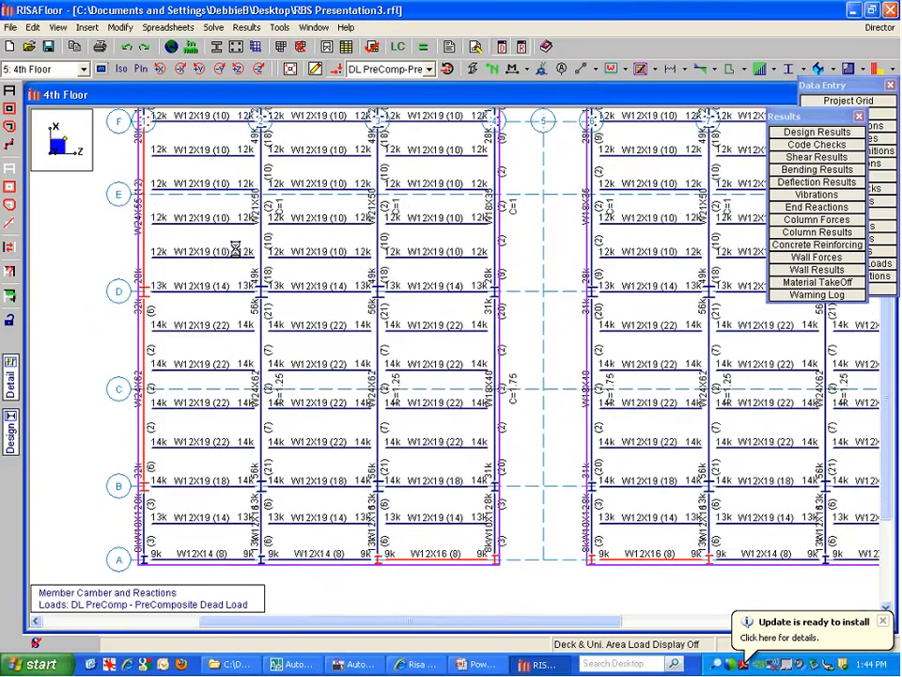
scroll(380, 249, "down", 2)
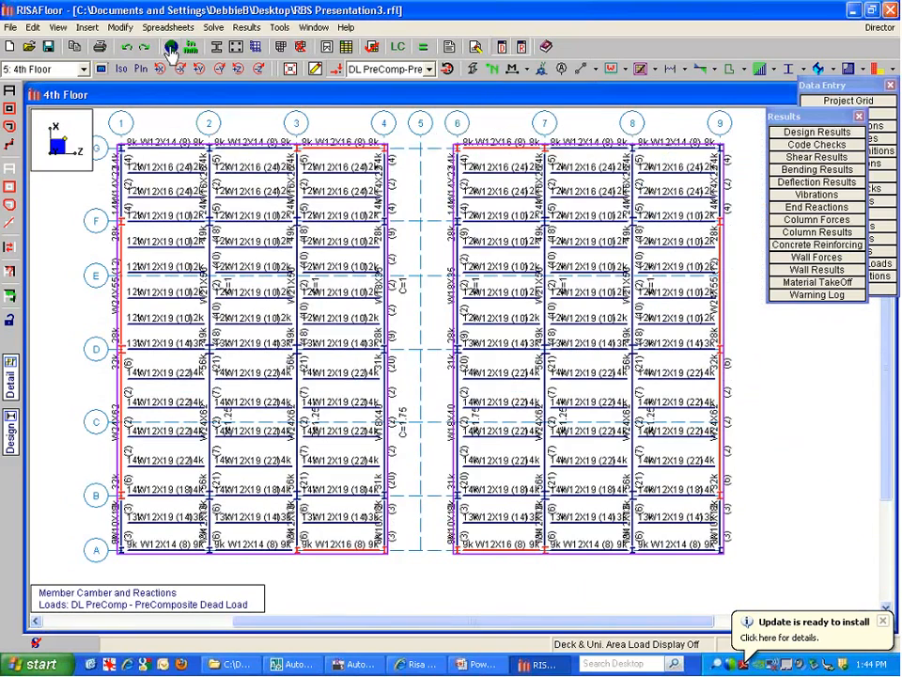
left_click(171, 48)
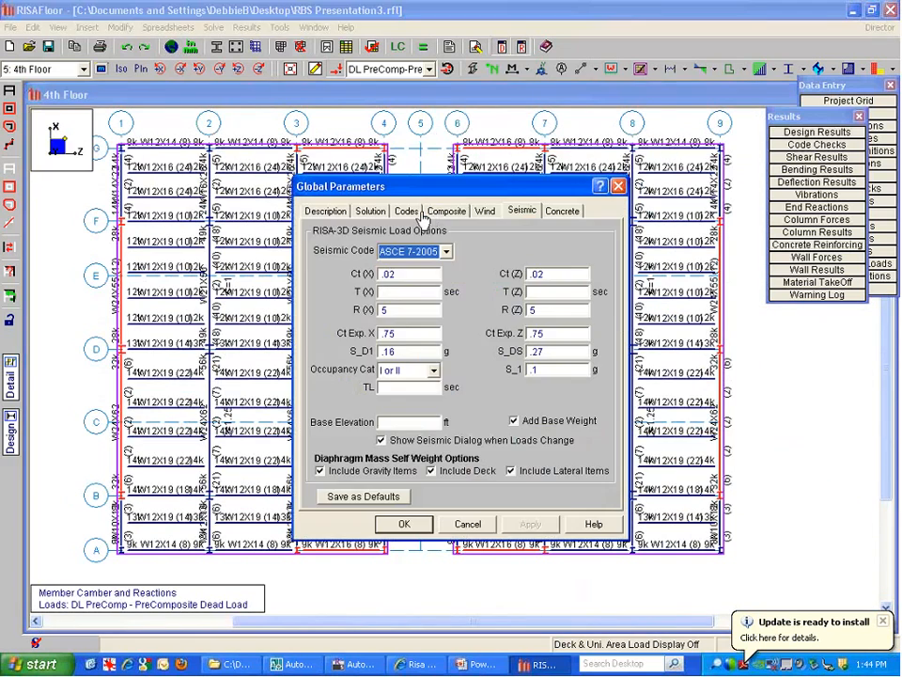
left_click(371, 211)
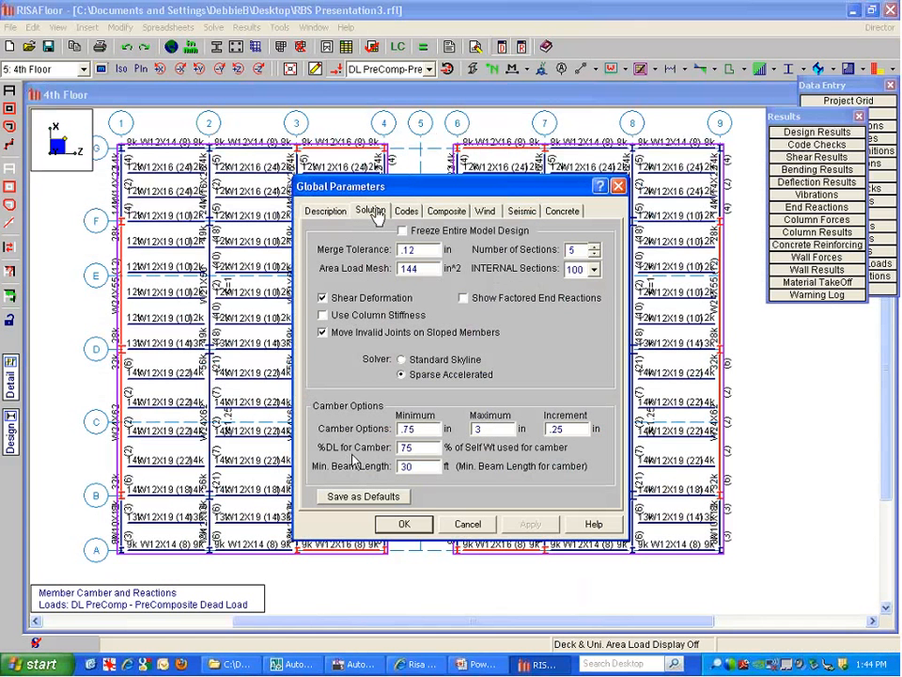
double_click(409, 429)
left_click_drag(489, 429, 460, 431)
double_click(407, 429)
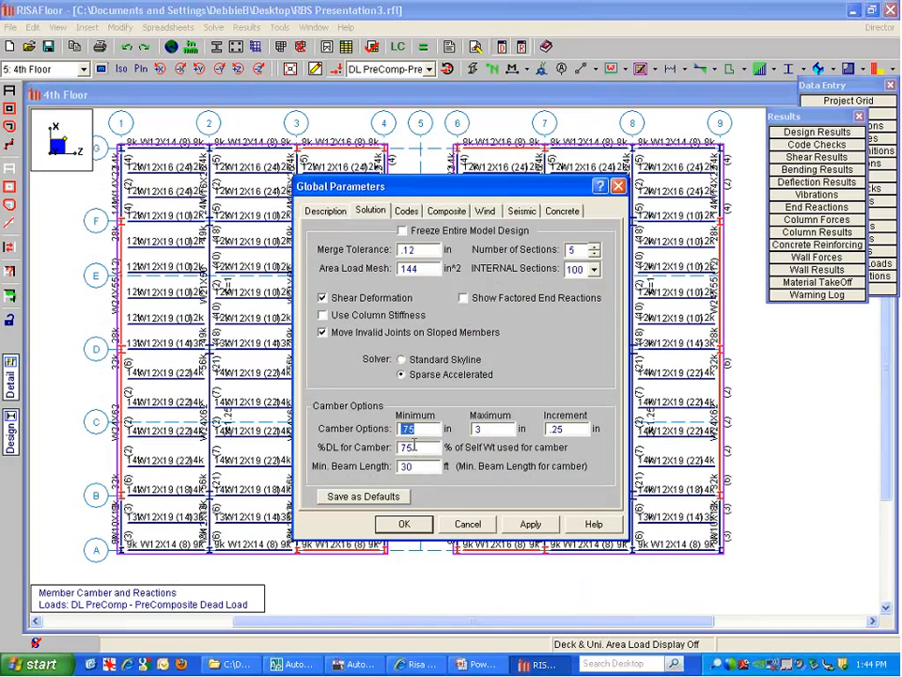
left_click_drag(413, 447, 398, 448)
left_click(449, 211)
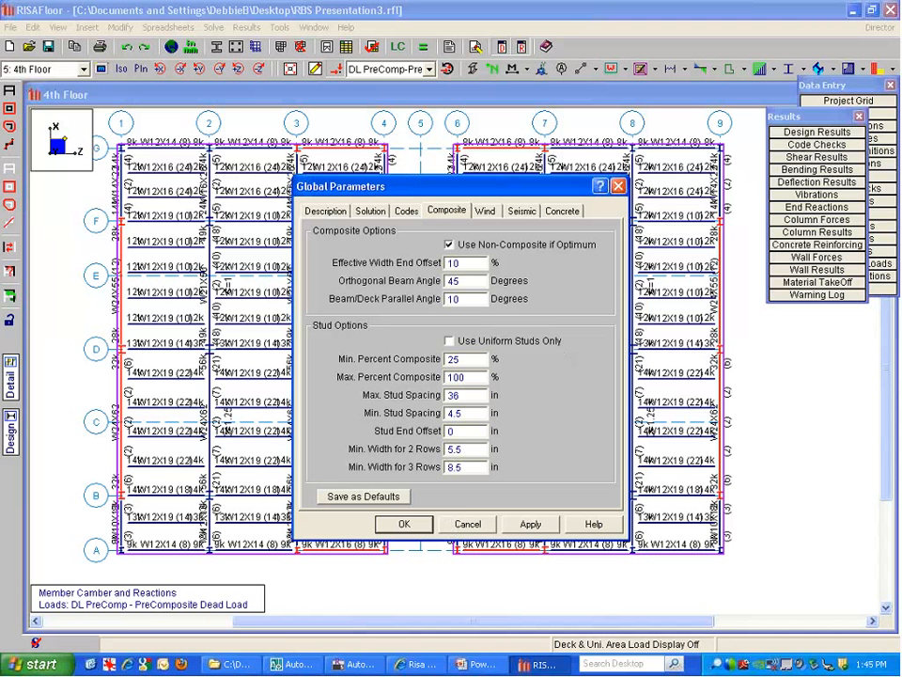
left_click(467, 523)
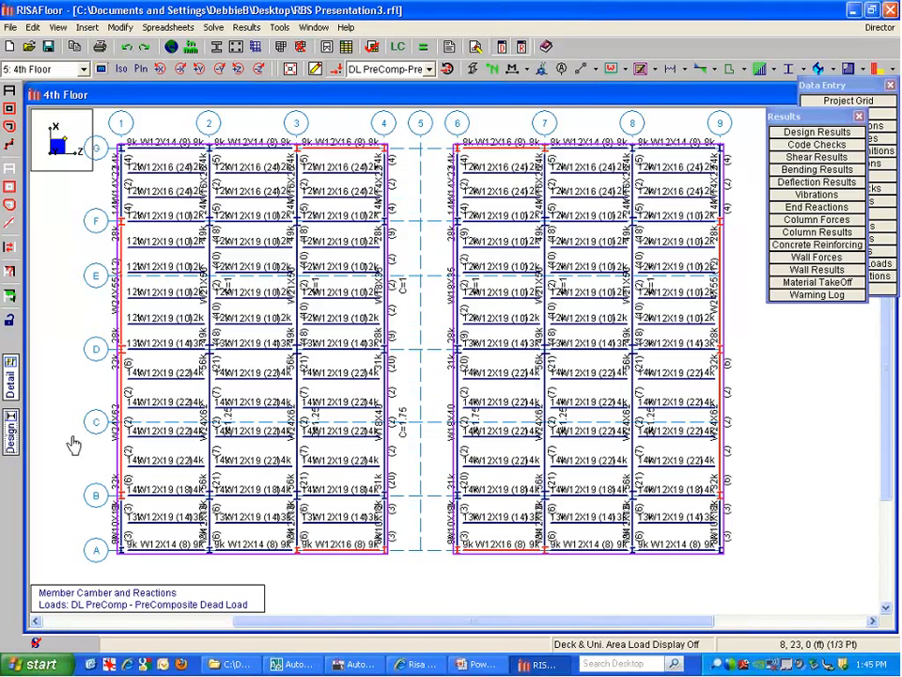
left_click(172, 466)
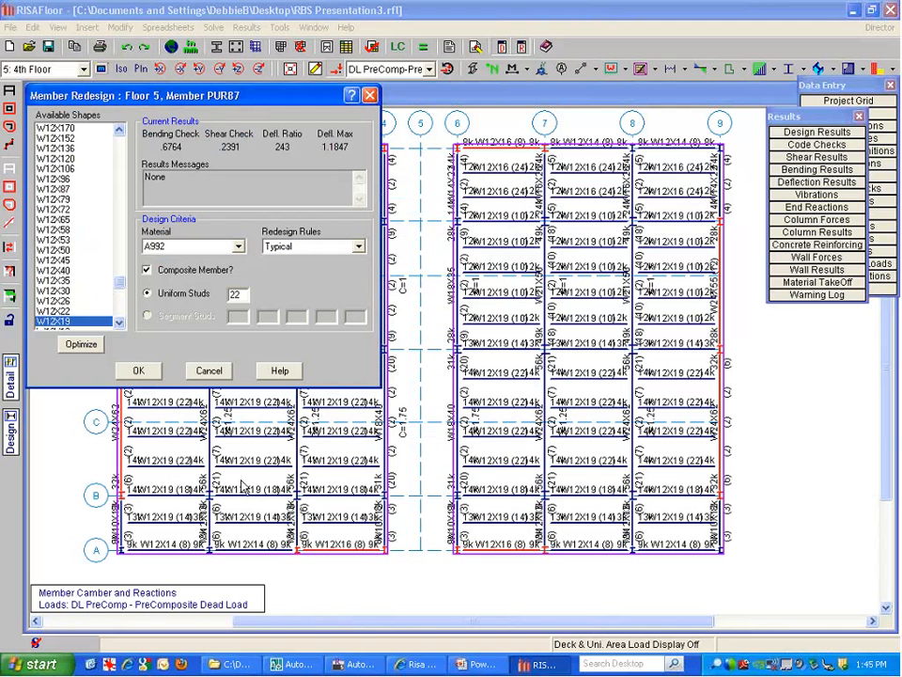
Redesign beam PUR87 from W12X19 to W10X33 with 18 studs, after trying W12X16
left_click(83, 345)
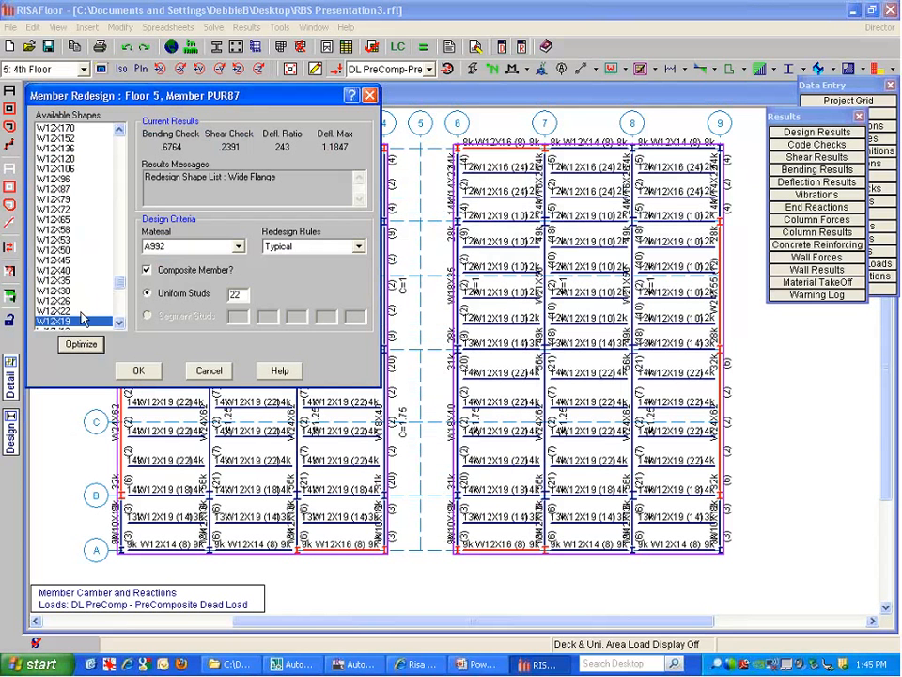
scroll(94, 302, "down", 2)
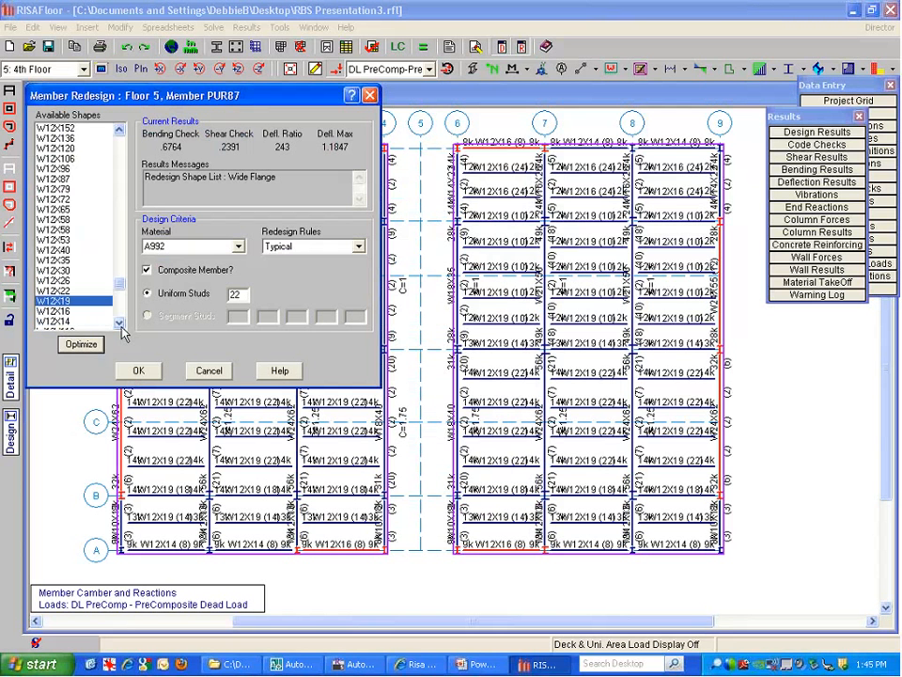
key("Down")
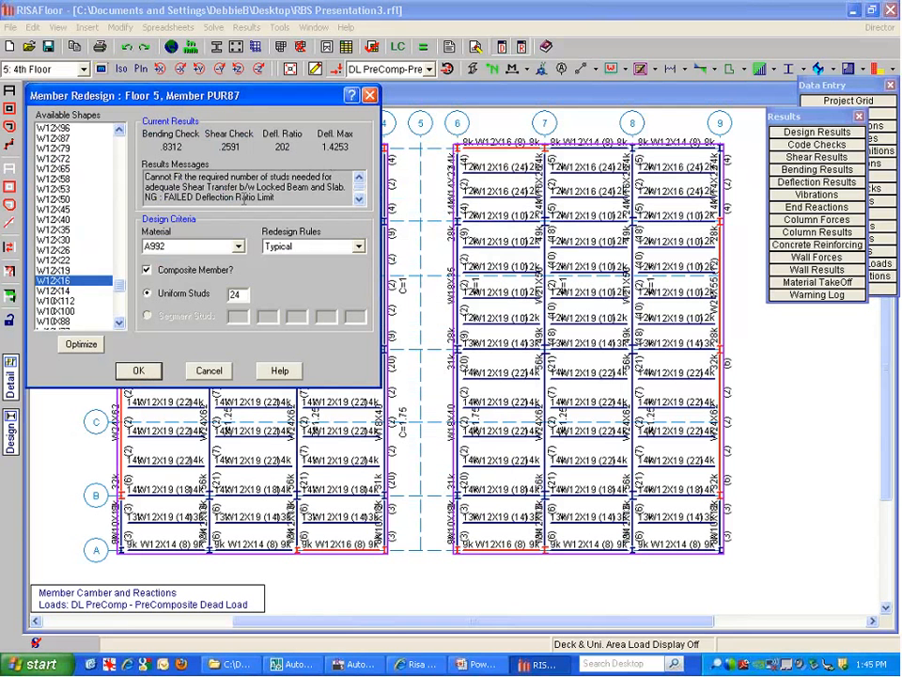
left_click(119, 323)
left_click(119, 323)
left_click(119, 323)
left_click(119, 324)
left_click(120, 323)
left_click(120, 323)
left_click(120, 323)
left_click(119, 323)
left_click(119, 323)
left_click(119, 323)
left_click(59, 302)
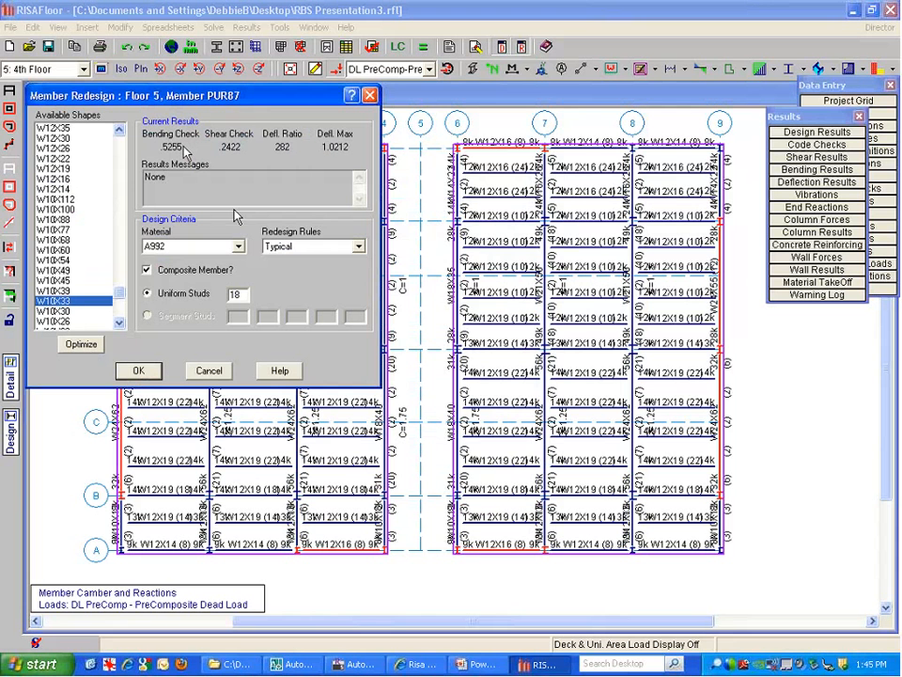
left_click(138, 371)
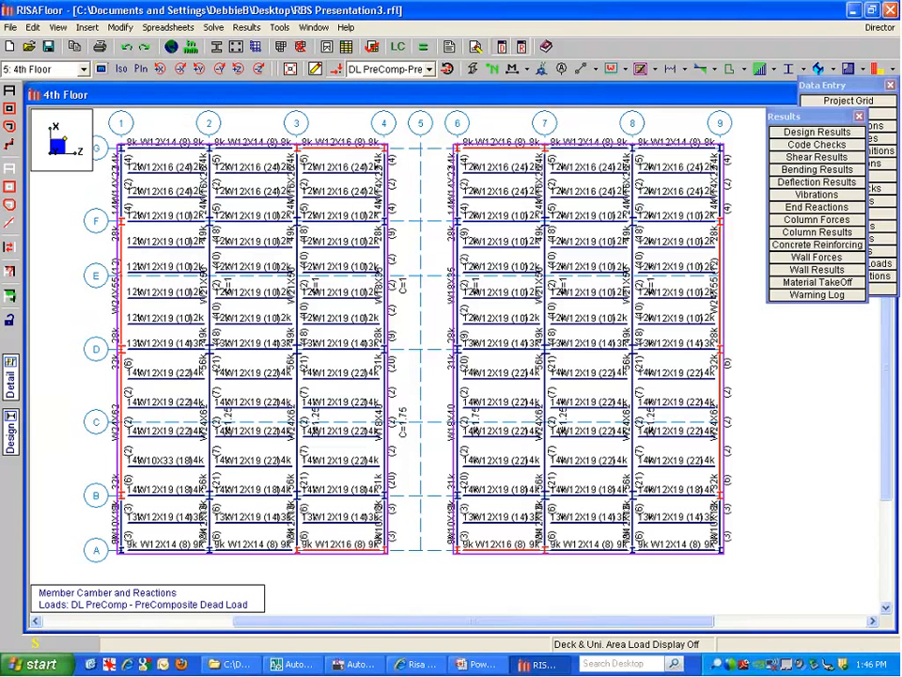
Switch to the Basement plan and open concrete beam M30's detail report
left_click(69, 68)
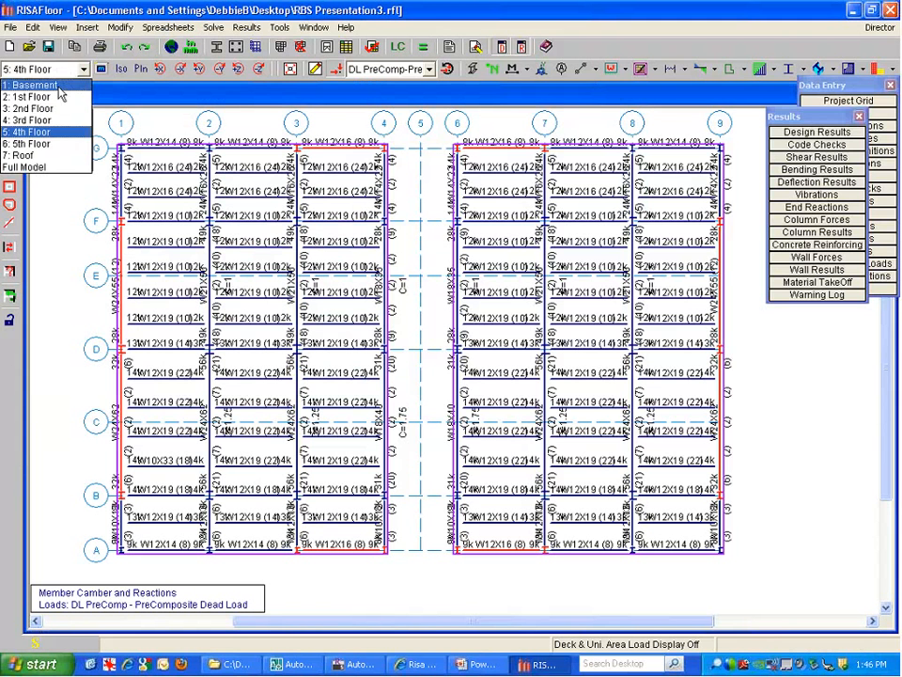
left_click(39, 85)
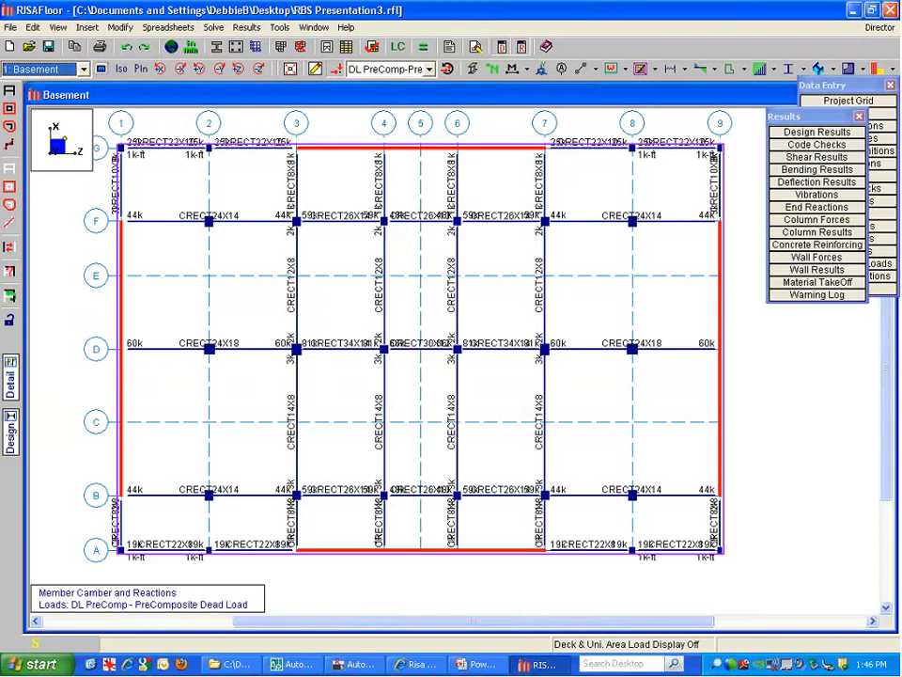
left_click(10, 375)
left_click(265, 349)
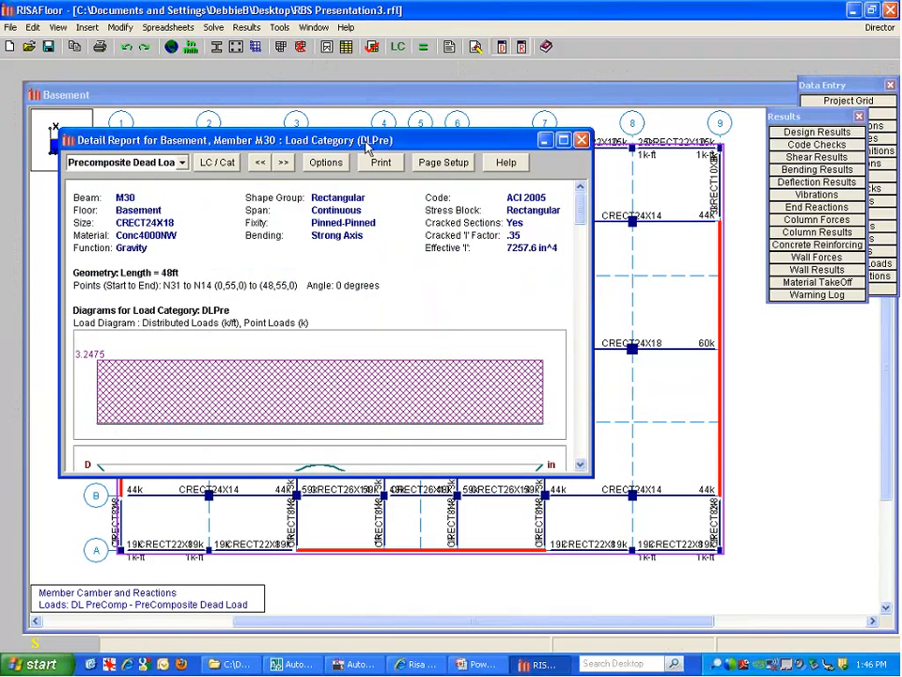
Review M30's IBC 16-9 Post rebar detailing (3 #9 bottom, 4 #10 top), then close it
left_click(225, 163)
left_click(183, 163)
left_click(141, 201)
left_click_drag(583, 202, 581, 388)
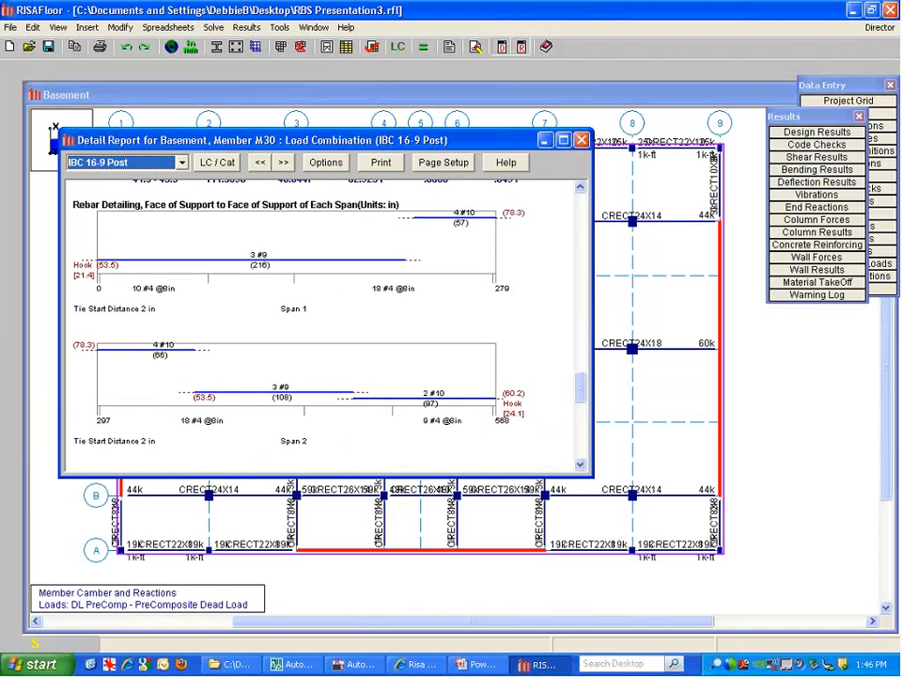
left_click_drag(332, 129, 332, 84)
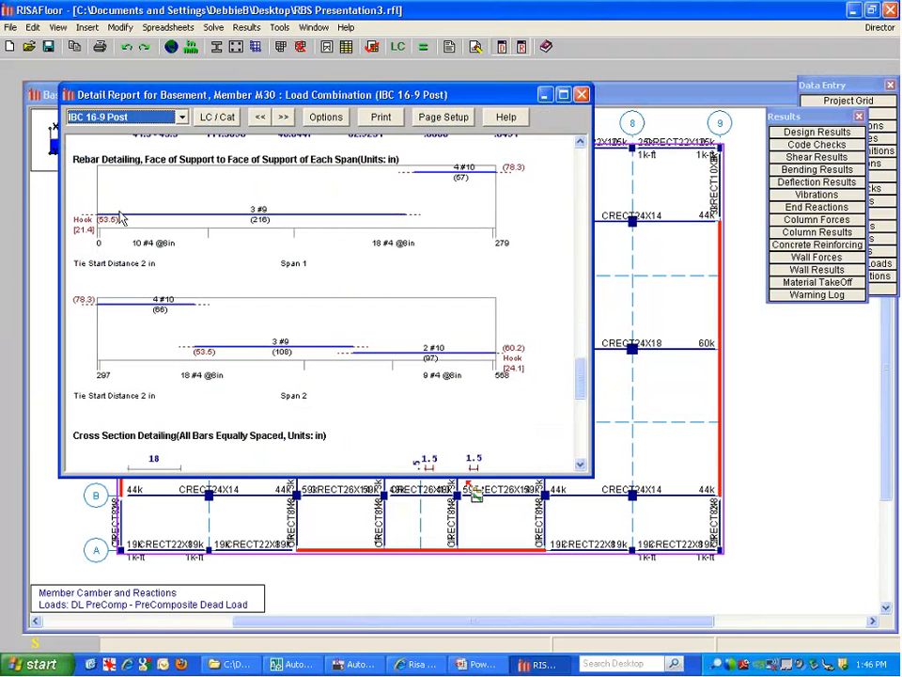
left_click(583, 95)
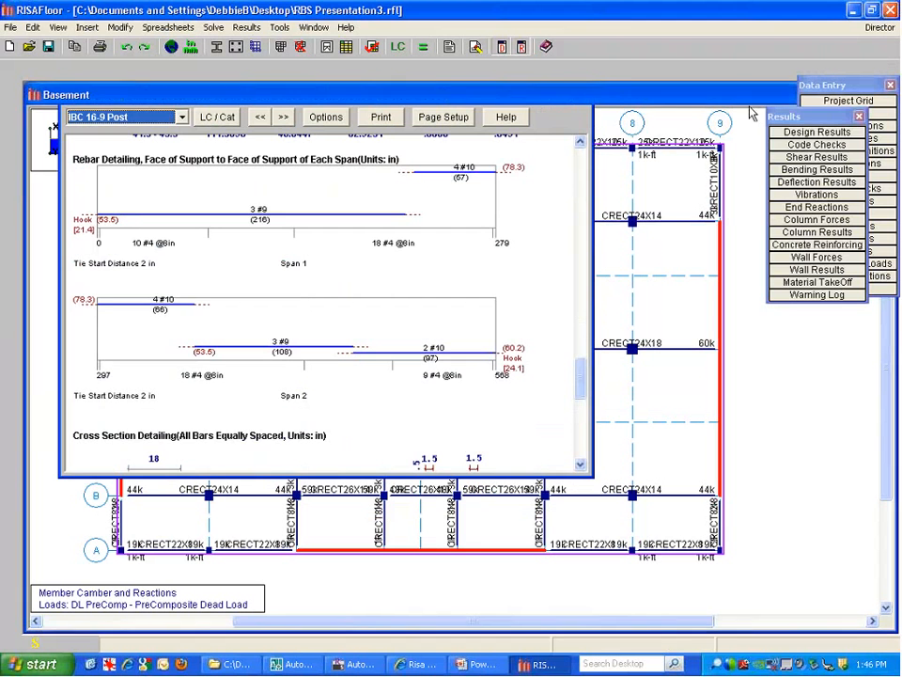
left_click_drag(778, 118, 808, 186)
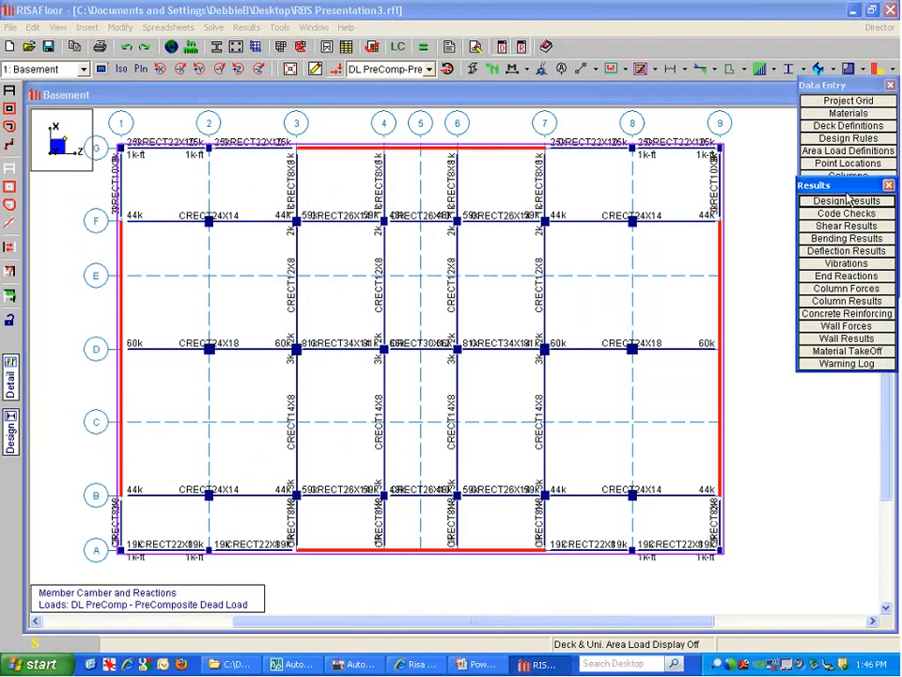
Open Beam Design results for the Basement, comparing the Concrete and Hot Rolled tabs
left_click(842, 202)
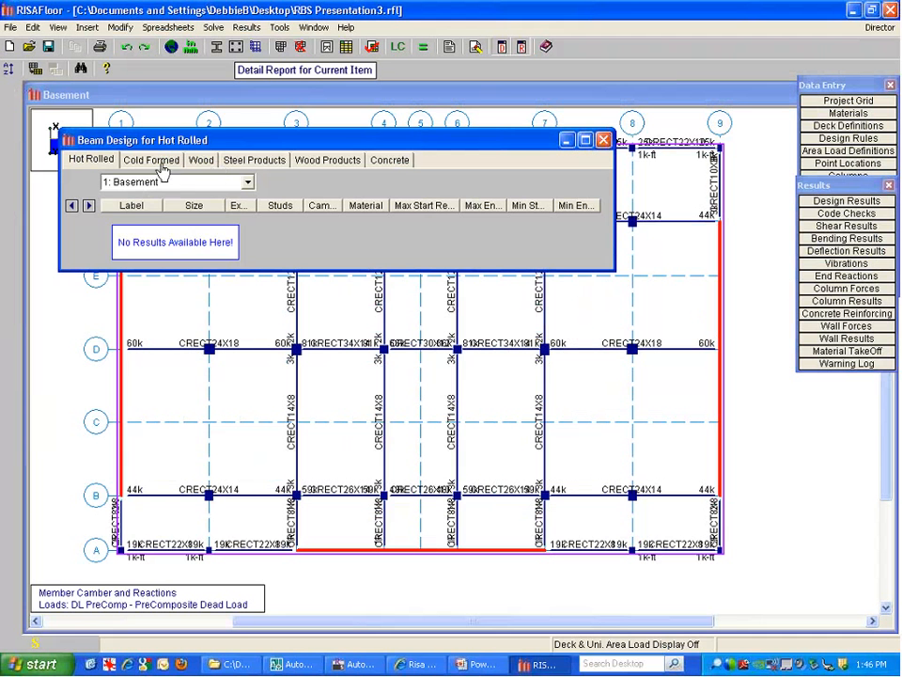
left_click(183, 190)
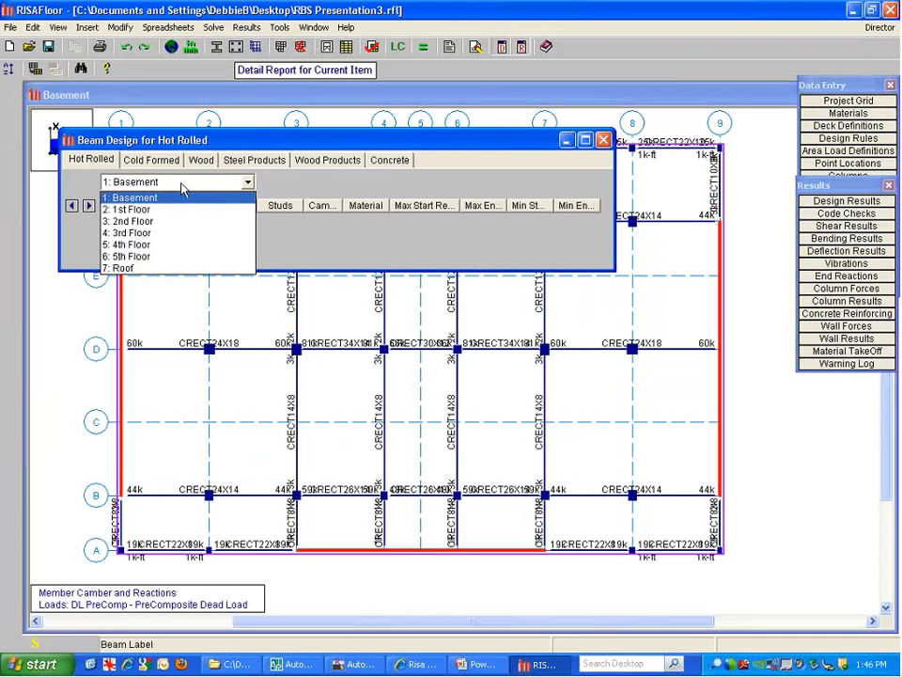
left_click(185, 199)
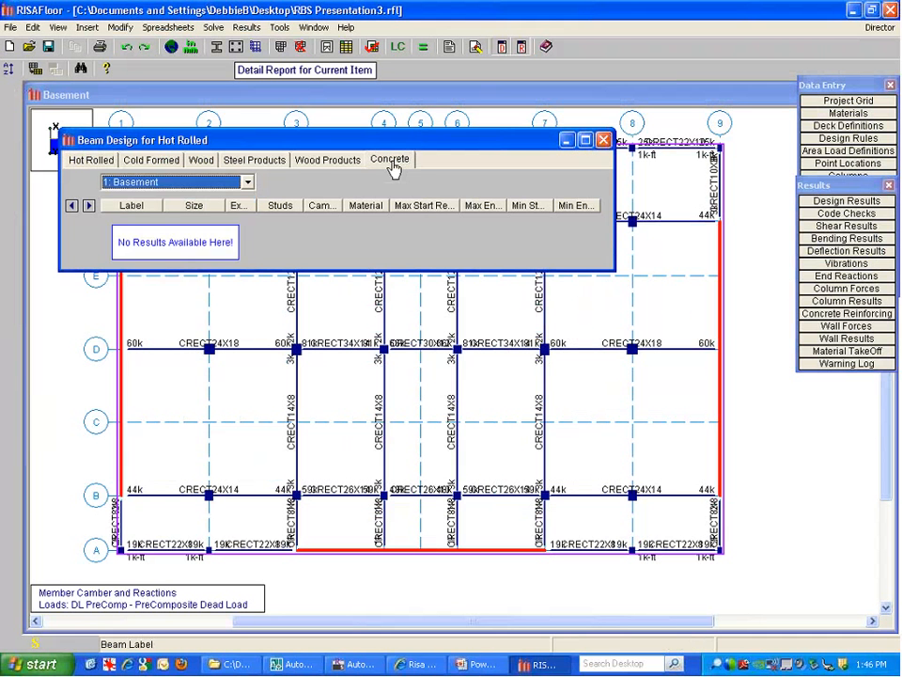
left_click(389, 160)
left_click(94, 160)
left_click(389, 160)
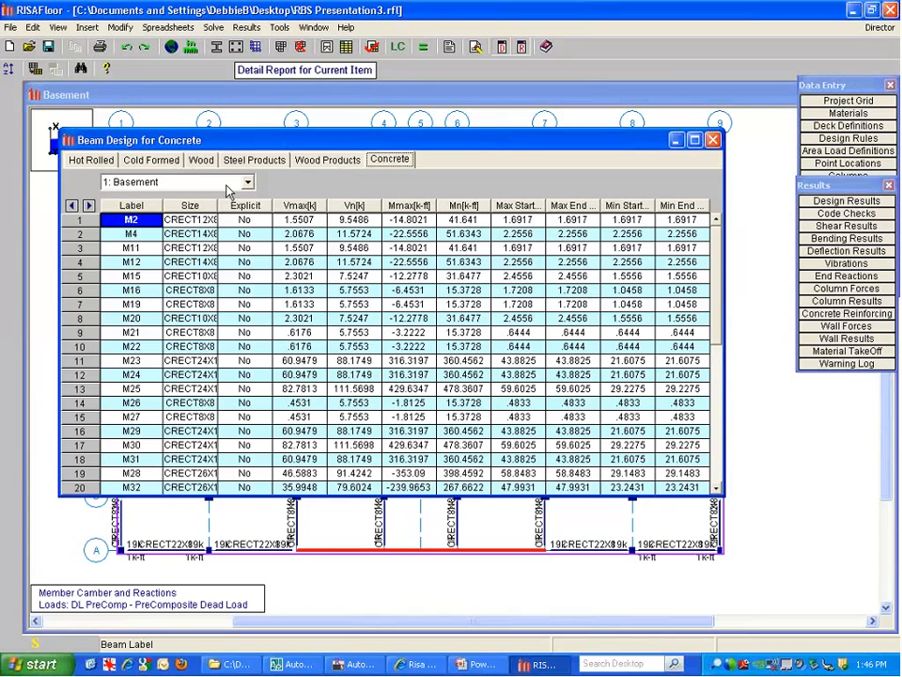
Check 2nd Floor hot-rolled results, including beam M1's studs and max start reaction, then close them
left_click(165, 183)
left_click(148, 224)
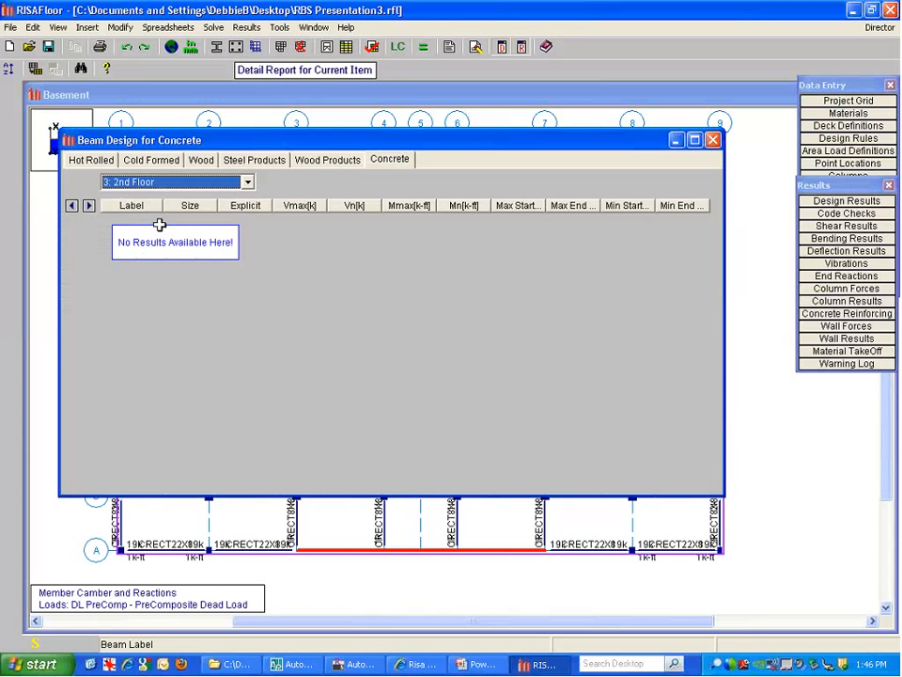
left_click(93, 161)
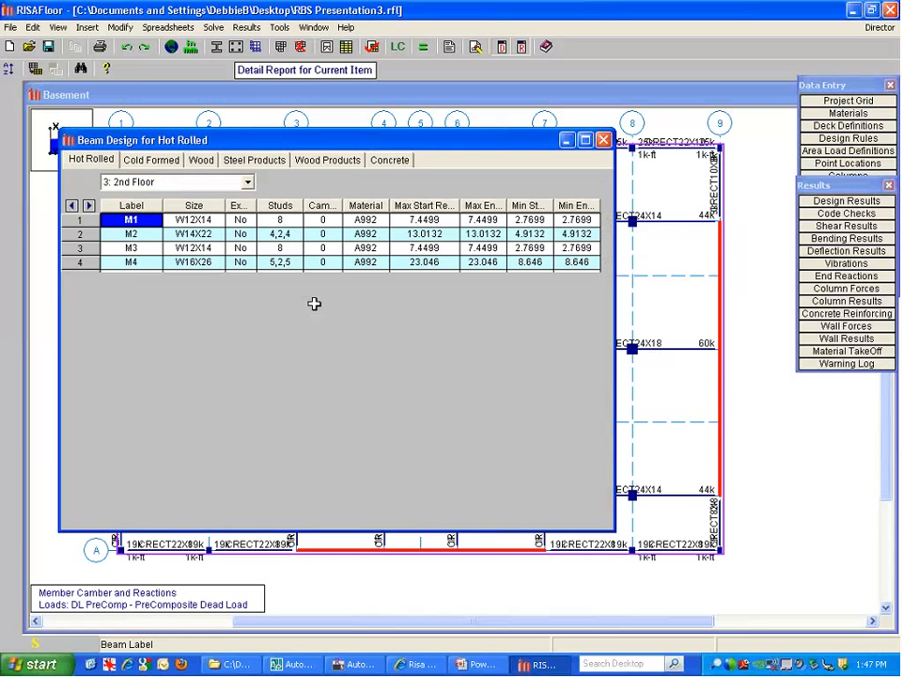
left_click(277, 220)
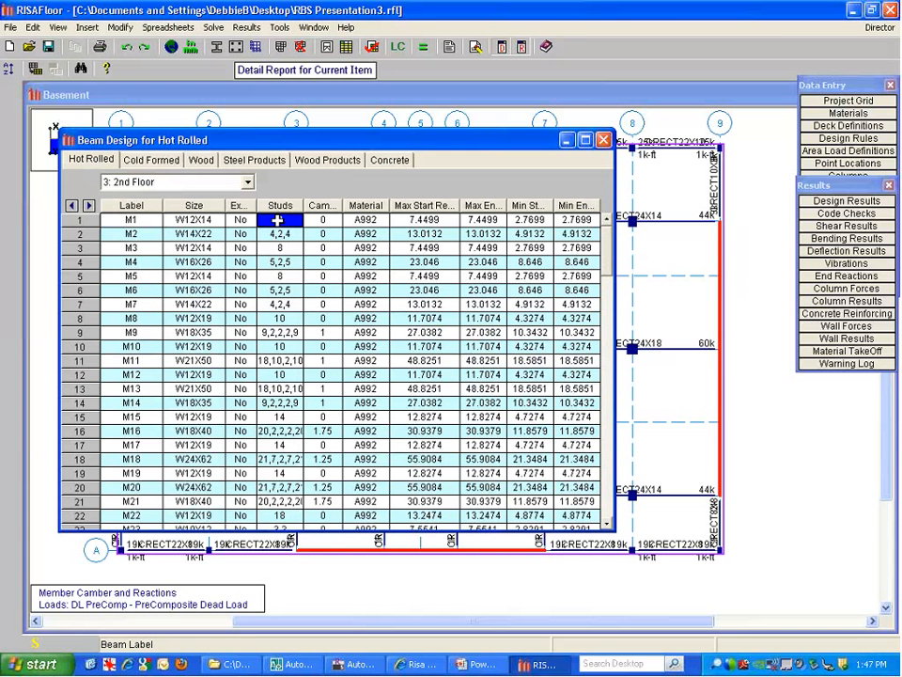
left_click(424, 220)
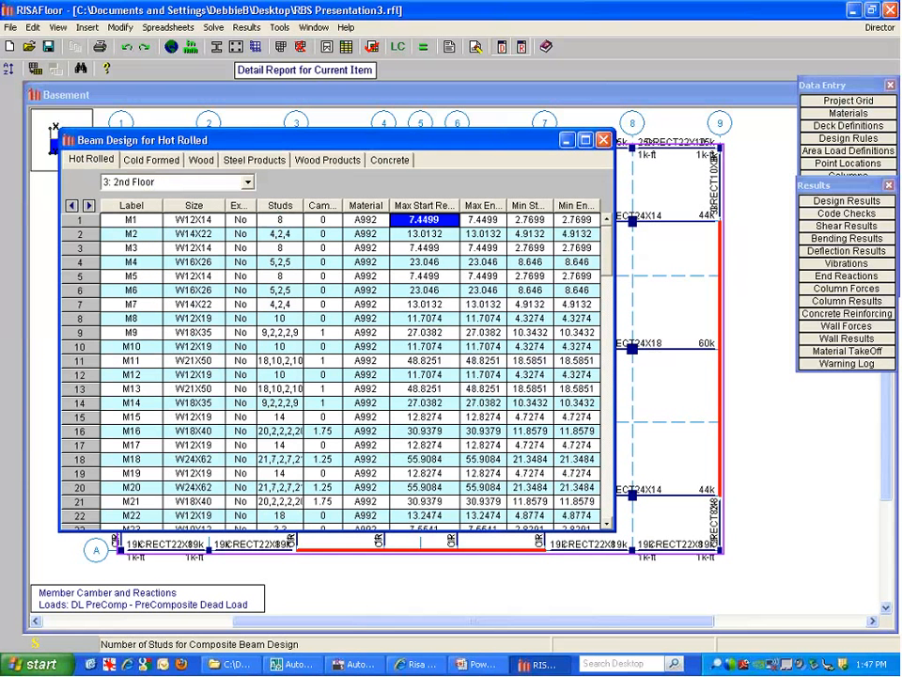
left_click(604, 141)
left_click(48, 69)
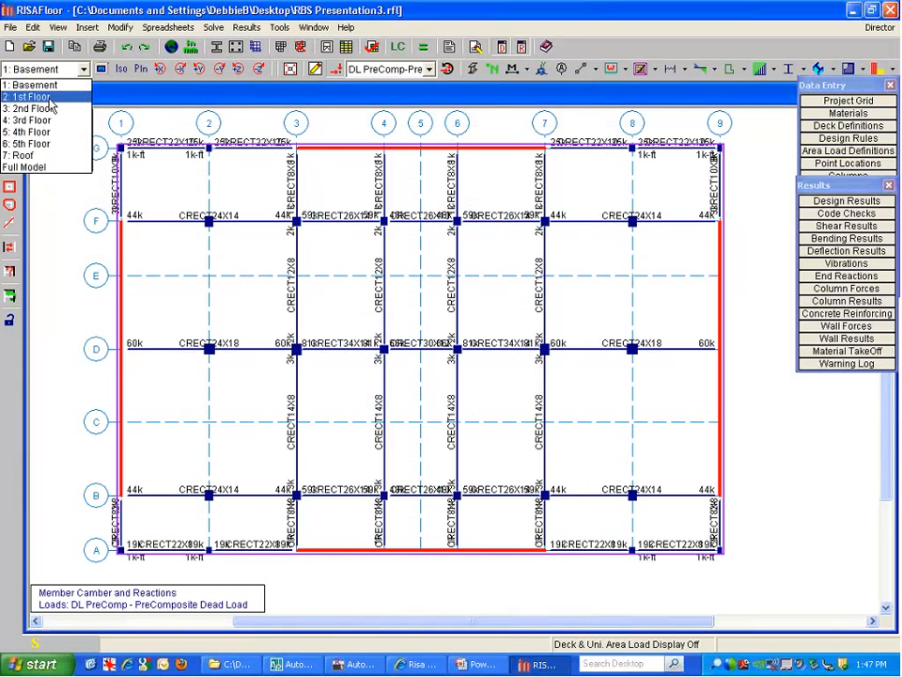
Show the 2nd Floor plan, toggling beam reaction labels off and back on
left_click(47, 109)
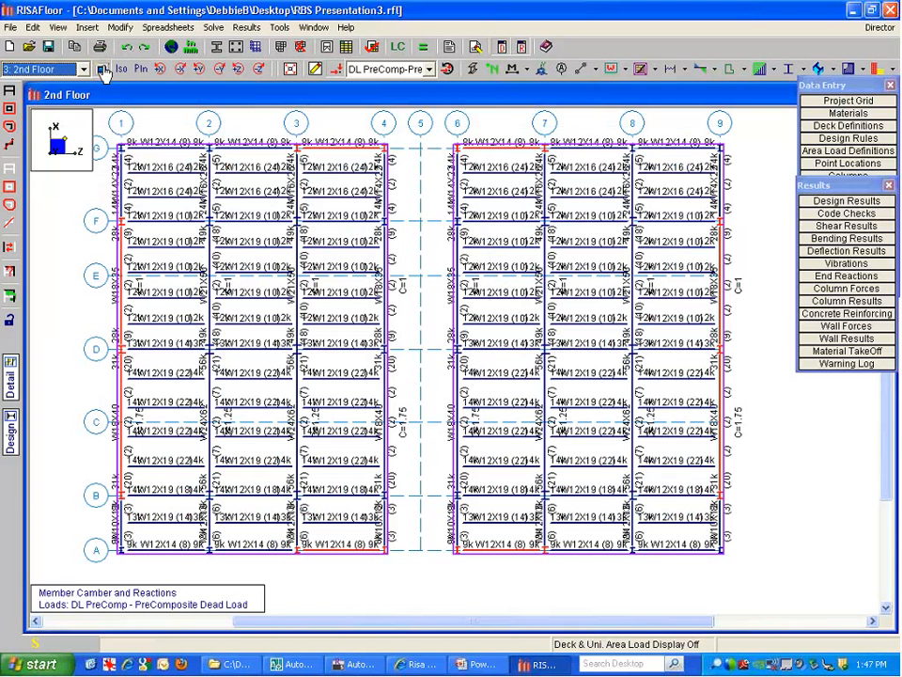
left_click(103, 70)
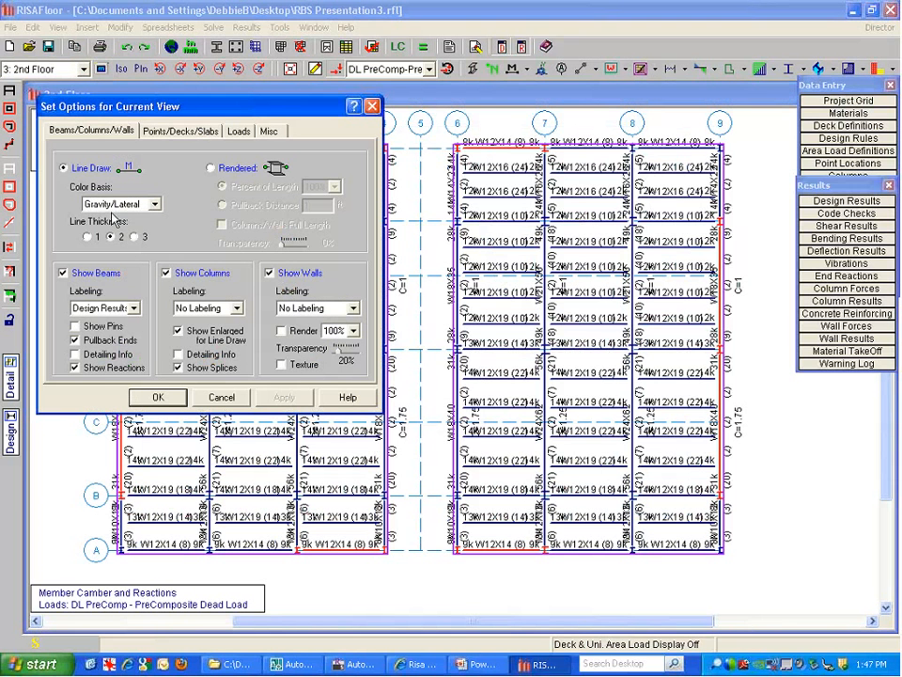
left_click(106, 367)
left_click(157, 397)
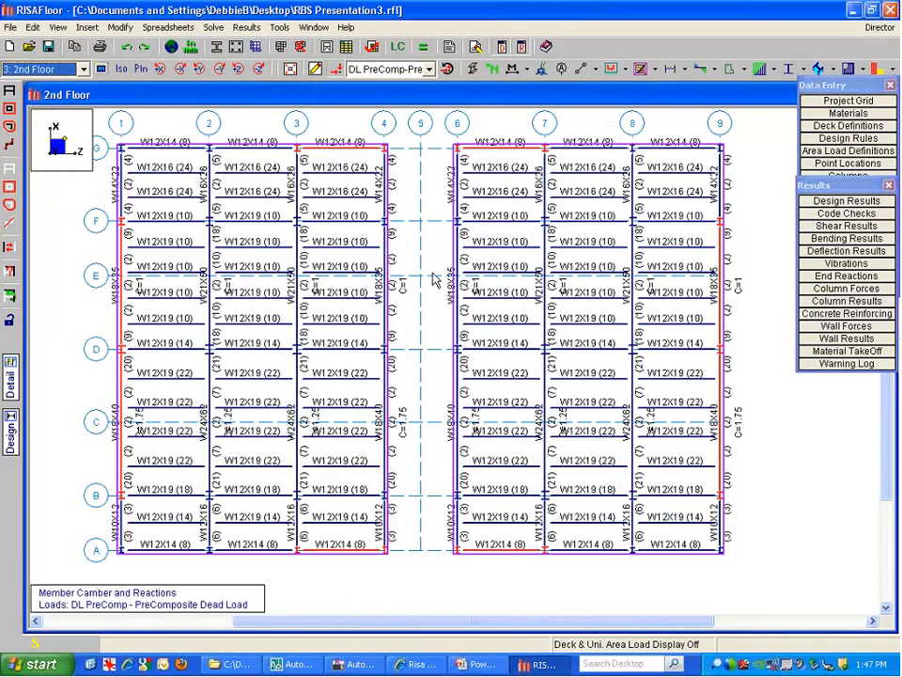
scroll(326, 373, "up", 2)
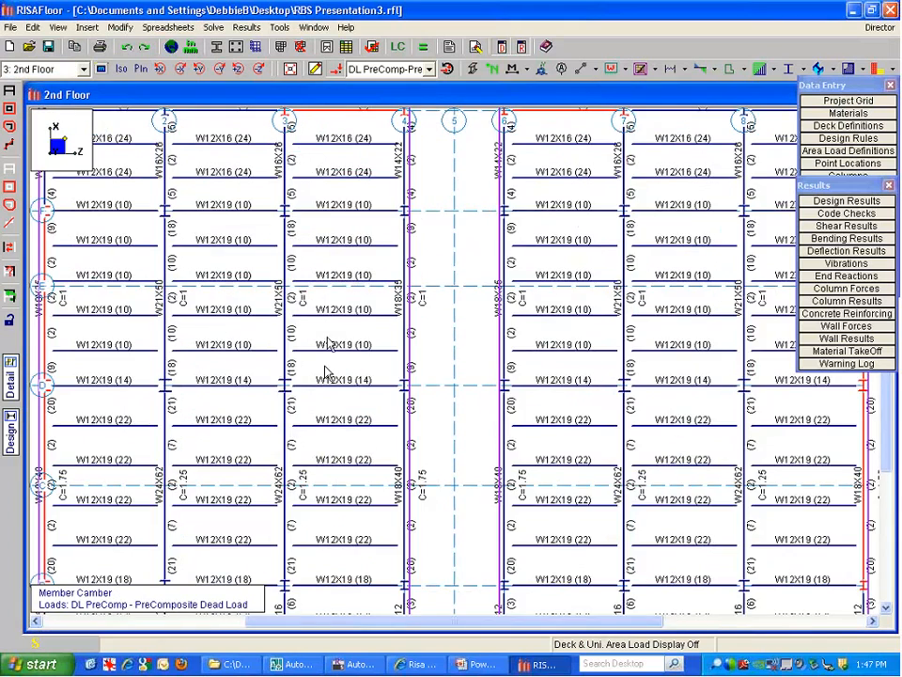
scroll(326, 373, "down", 3)
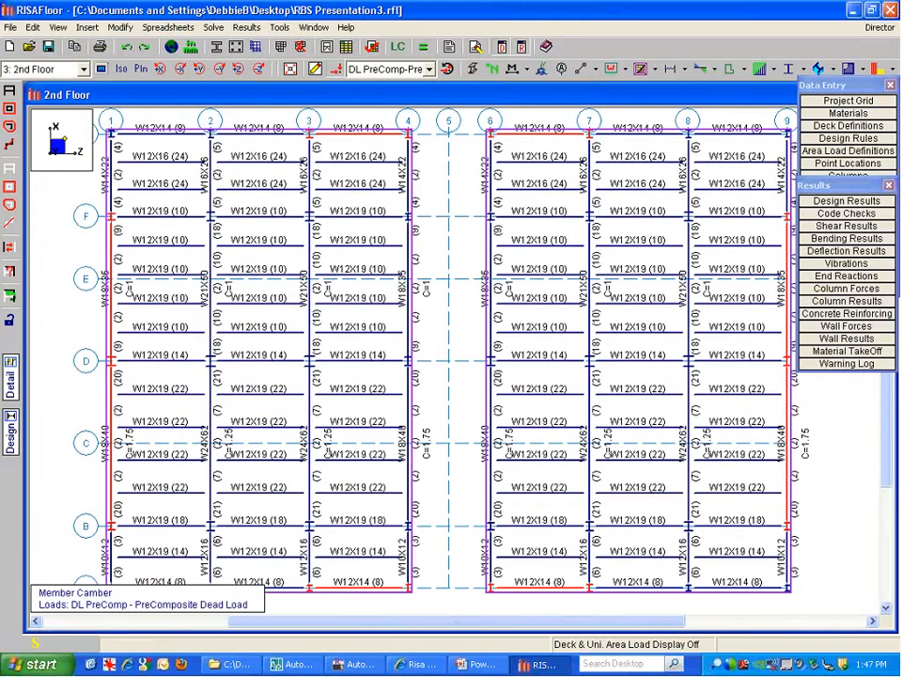
left_click(100, 68)
left_click(100, 368)
left_click(159, 396)
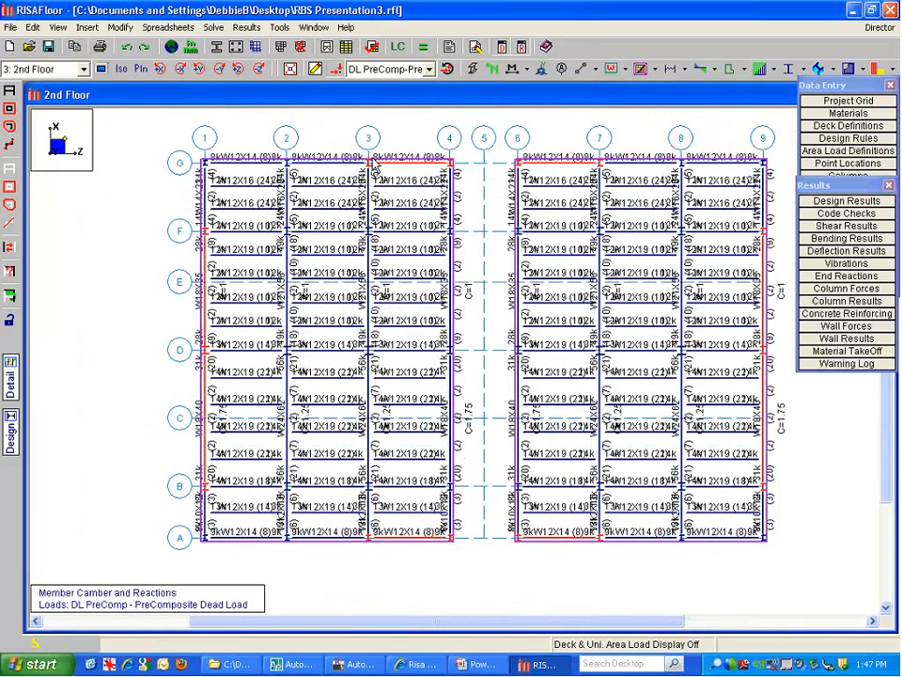
Inspect column stack CS18 at G-3 (Basement to Roof) and dock the Results panel lower
double_click(367, 160)
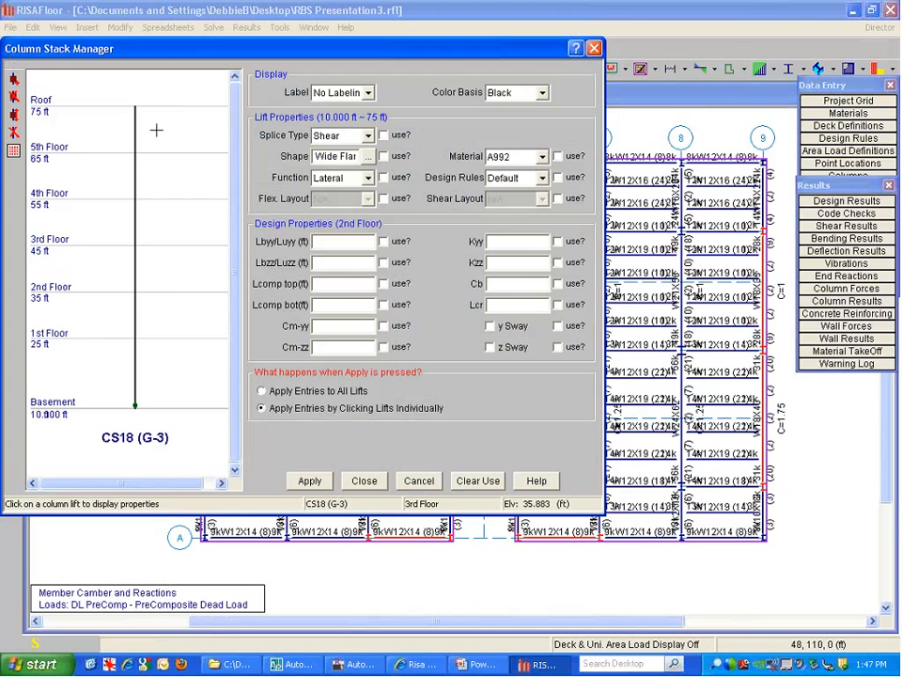
left_click(364, 481)
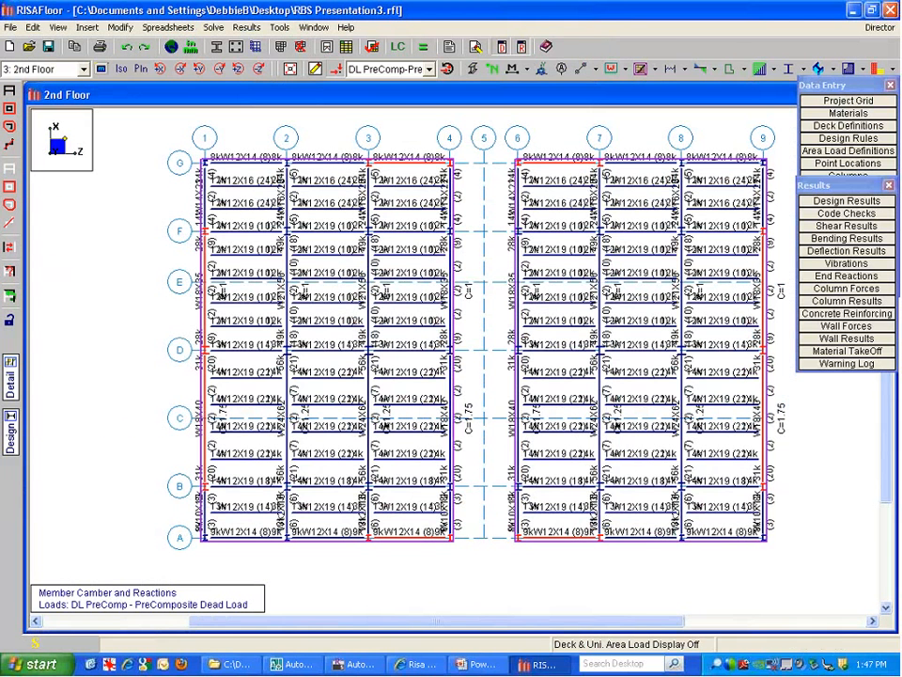
left_click_drag(804, 191, 804, 225)
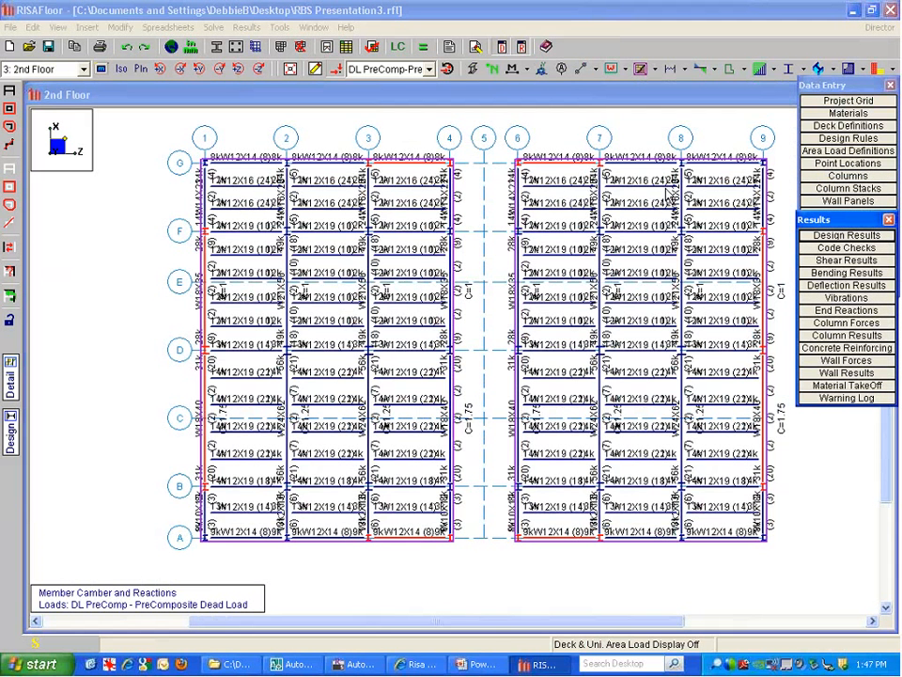
Switch to the RISA-3D lateral model's Wind Loads, keeping ASCE 7-05 and occupancy category 2
left_click(868, 28)
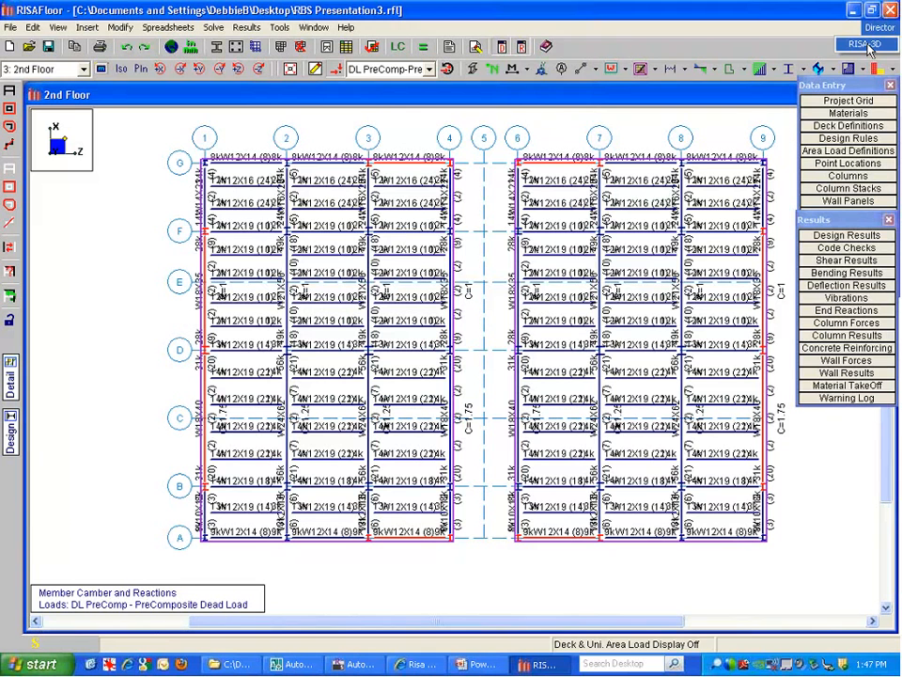
left_click(868, 47)
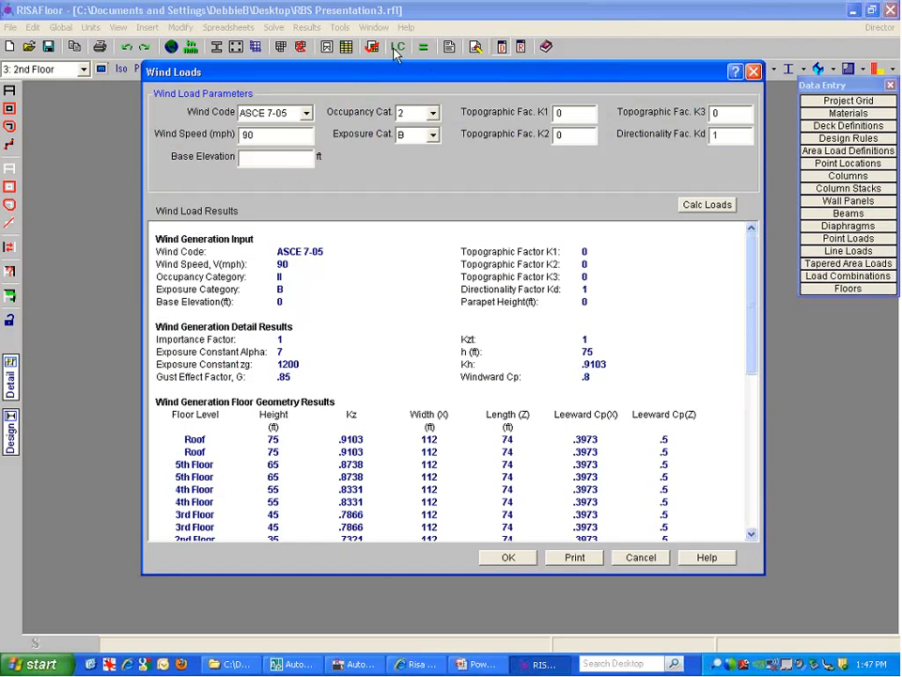
left_click_drag(428, 71, 393, 50)
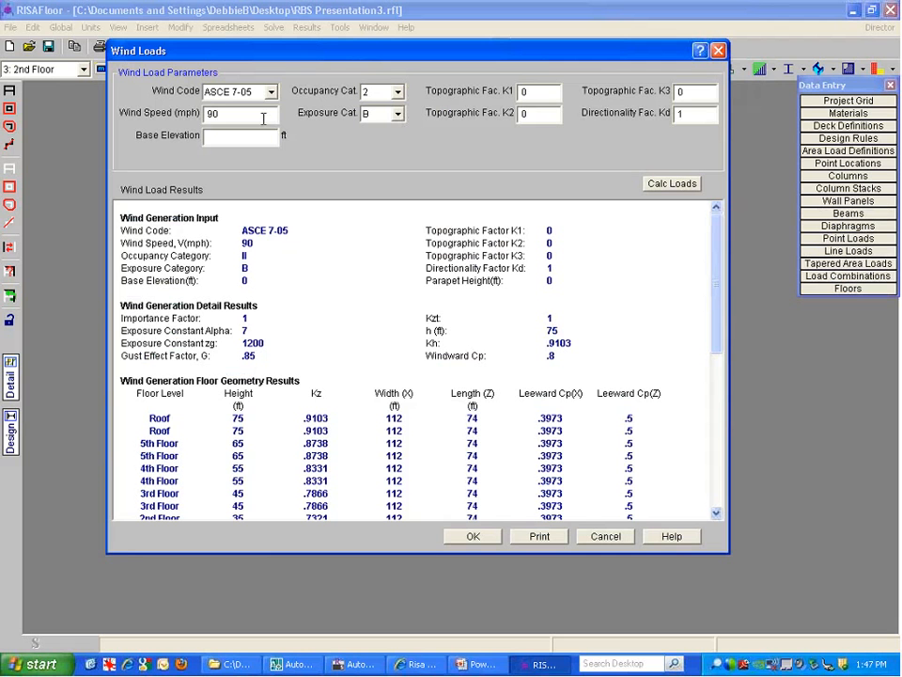
left_click(271, 92)
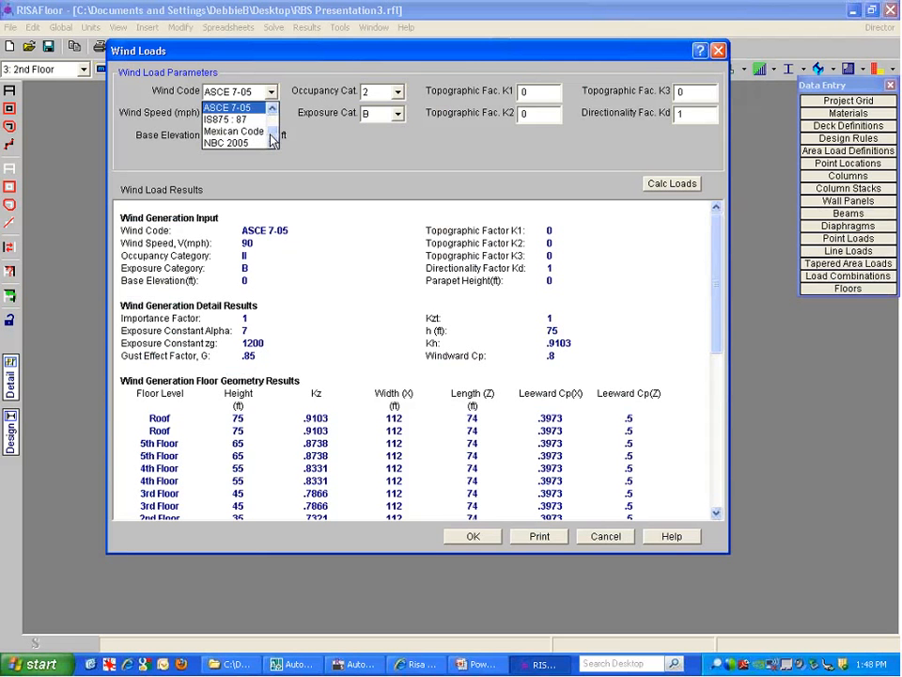
scroll(272, 134, "up", 1)
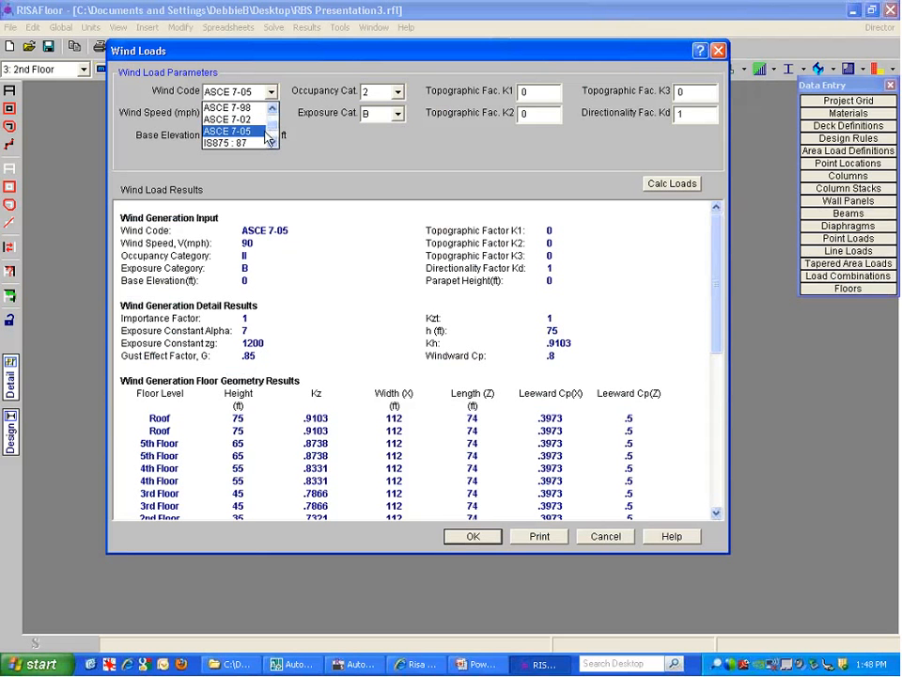
left_click(266, 133)
left_click(397, 92)
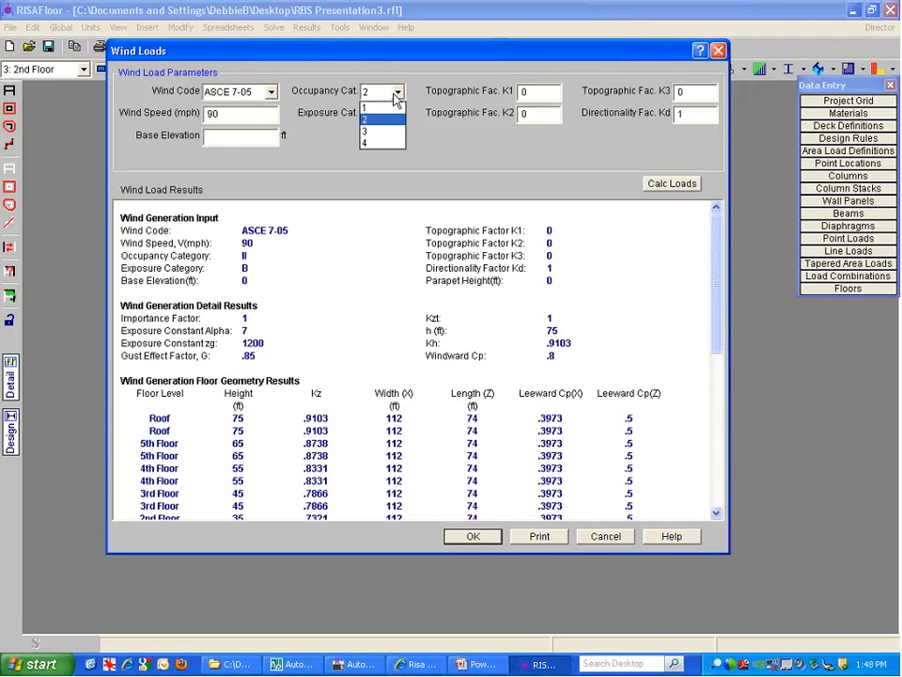
left_click(394, 97)
left_click(396, 94)
left_click(391, 119)
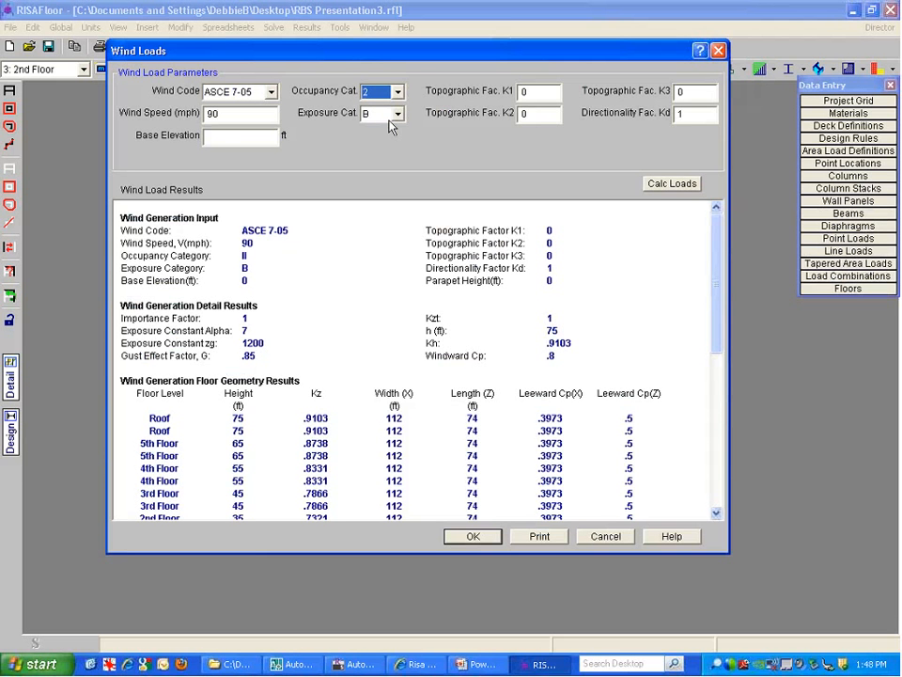
Keep Exposure B, calculate 90 mph wind loads, and review forces (Basement Force X 33.4608 k)
left_click(664, 197)
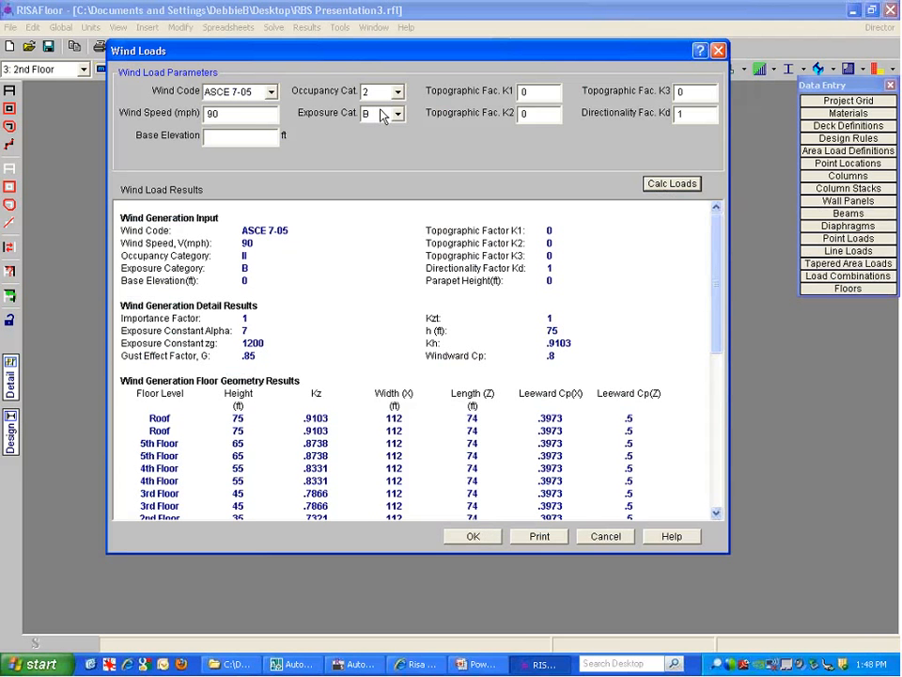
left_click(232, 112)
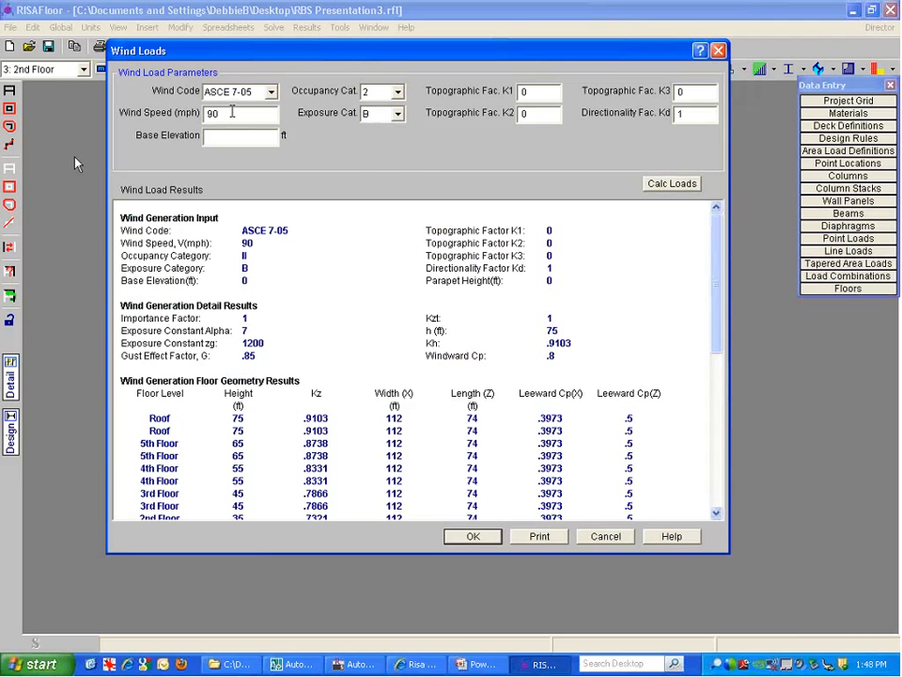
left_click(397, 114)
left_click(379, 119)
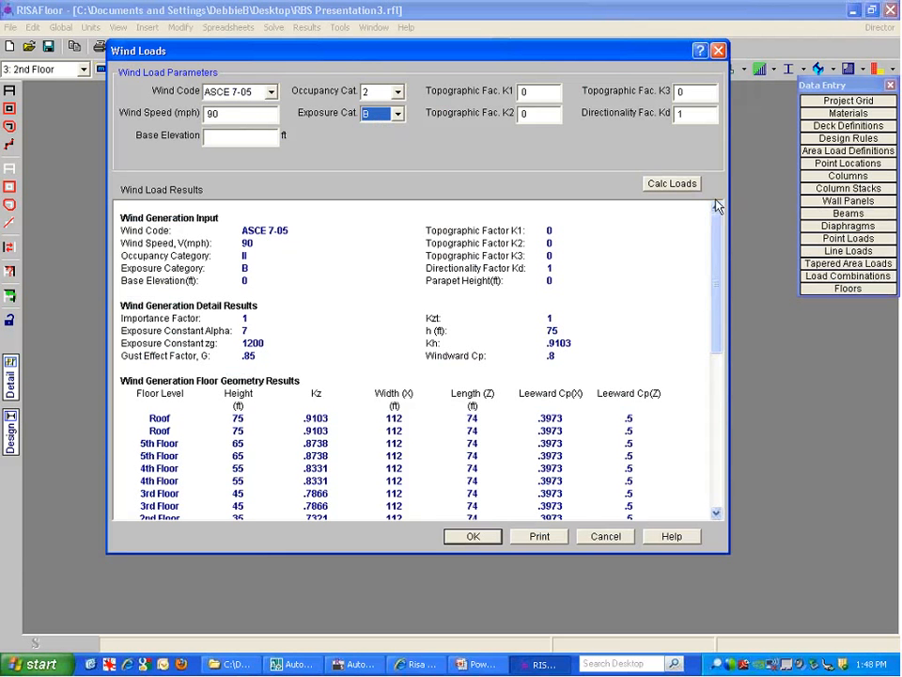
left_click(672, 183)
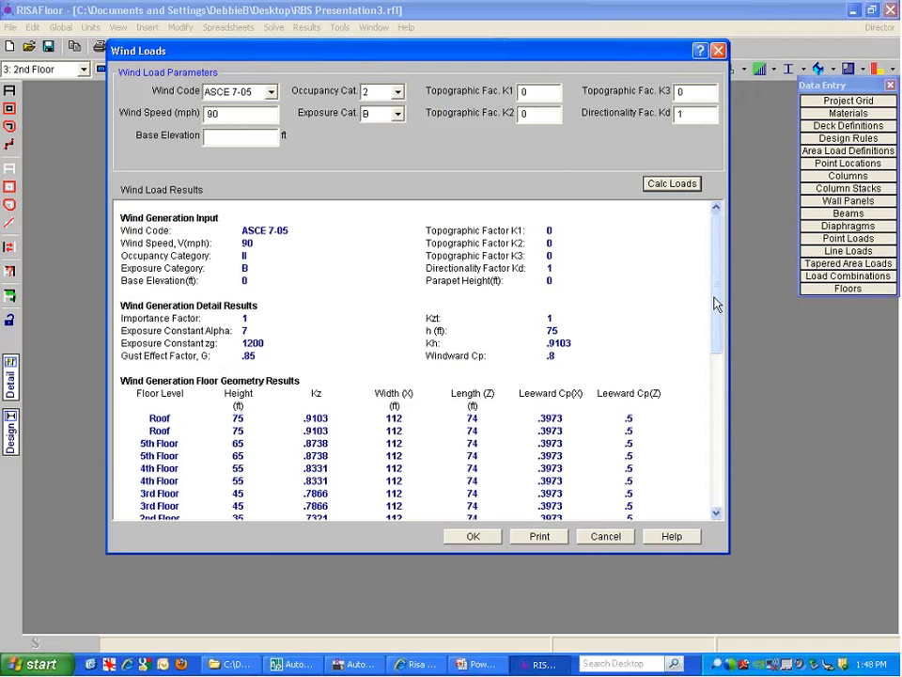
left_click_drag(714, 303, 709, 382)
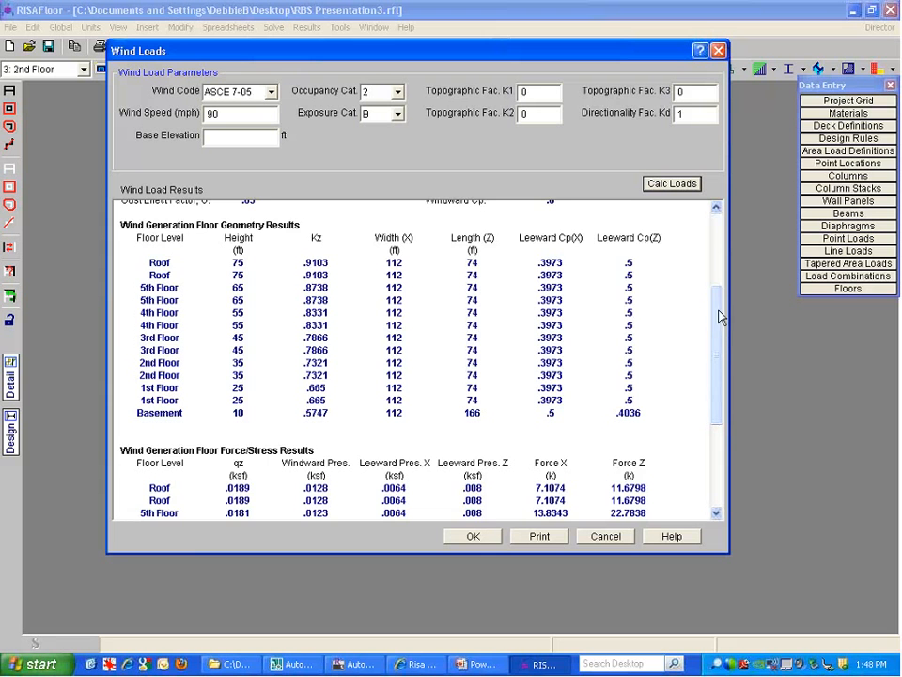
left_click_drag(713, 332, 711, 405)
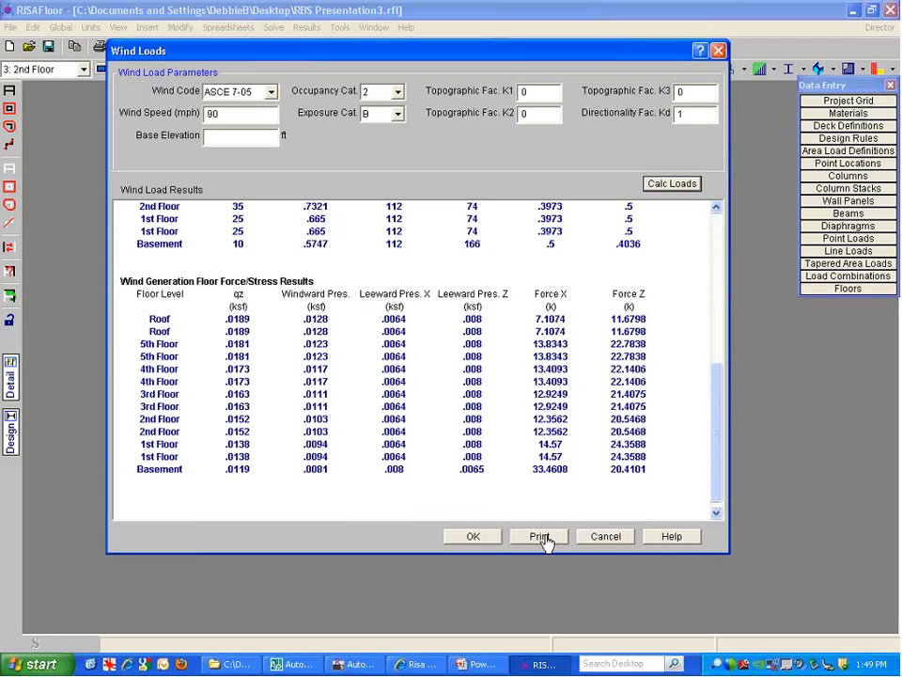
Accept the wind loads, keep ASCE 7-2005 seismic, and review S_D1 .16 and S_DS .27
left_click(477, 536)
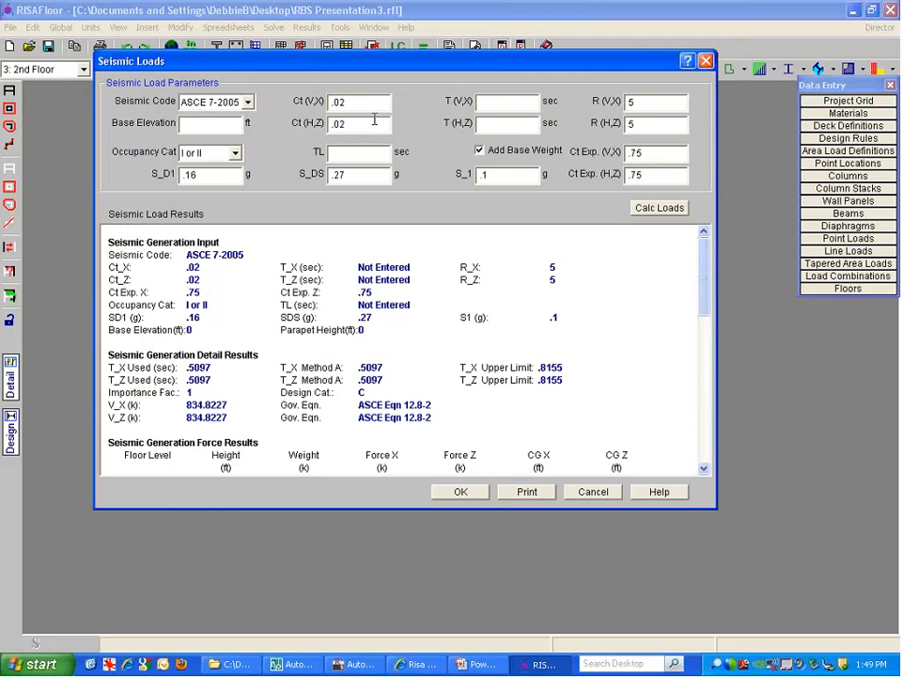
left_click(234, 102)
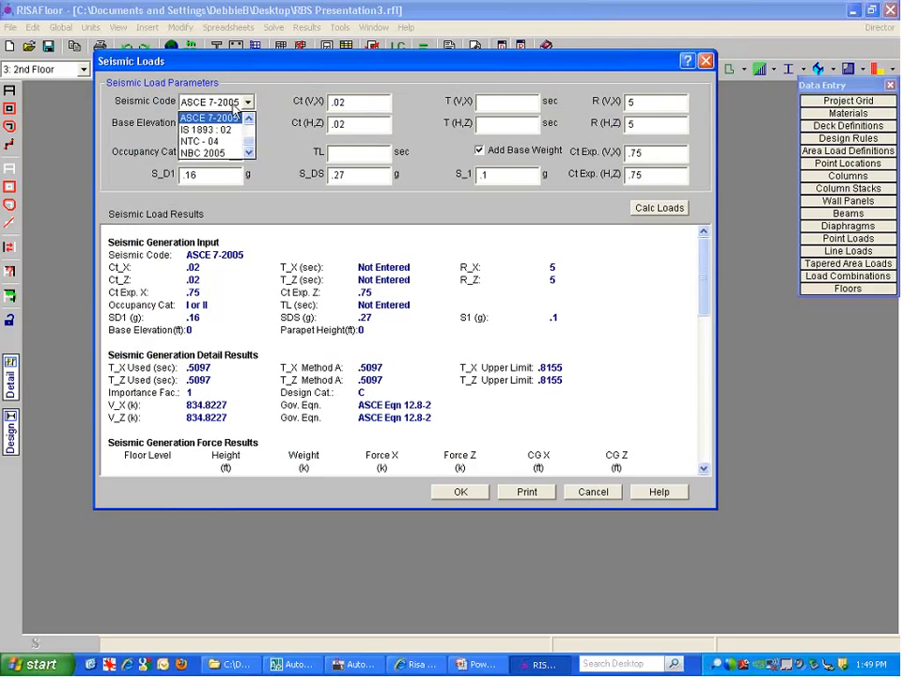
left_click(245, 104)
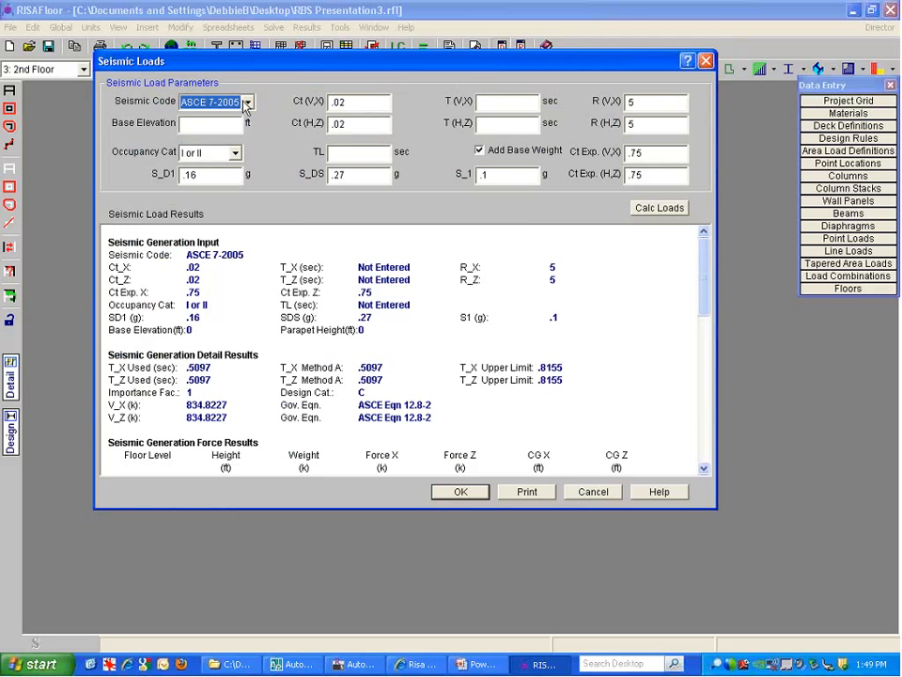
key("Tab")
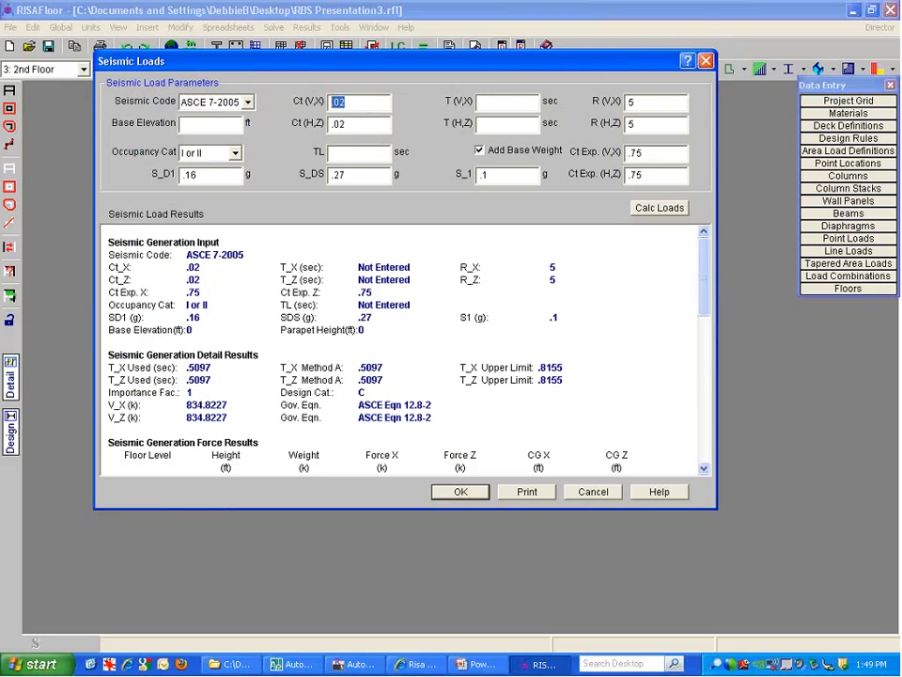
key("Tab")
key("Tab")
double_click(215, 174)
left_click(351, 179)
double_click(351, 178)
key("Tab")
key("Tab")
Recalculate the seismic loads, review the results (Roof Force X 69.7216 k), and accept them
left_click(663, 209)
mouse_move(700, 262)
left_mouse_down()
mouse_move(701, 269)
mouse_move(701, 260)
left_mouse_up()
left_click(127, 245)
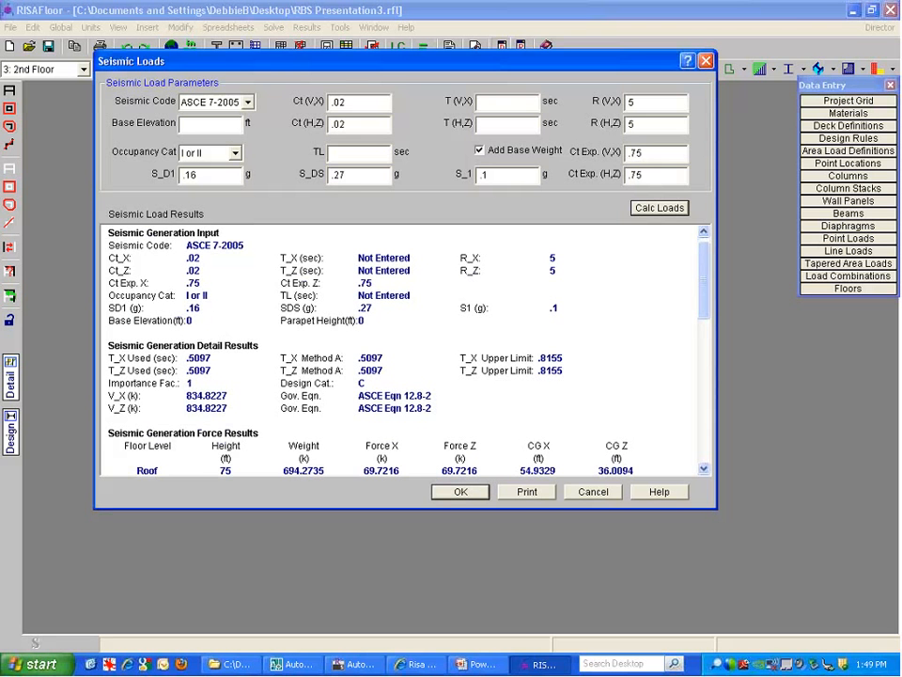
left_click(394, 380)
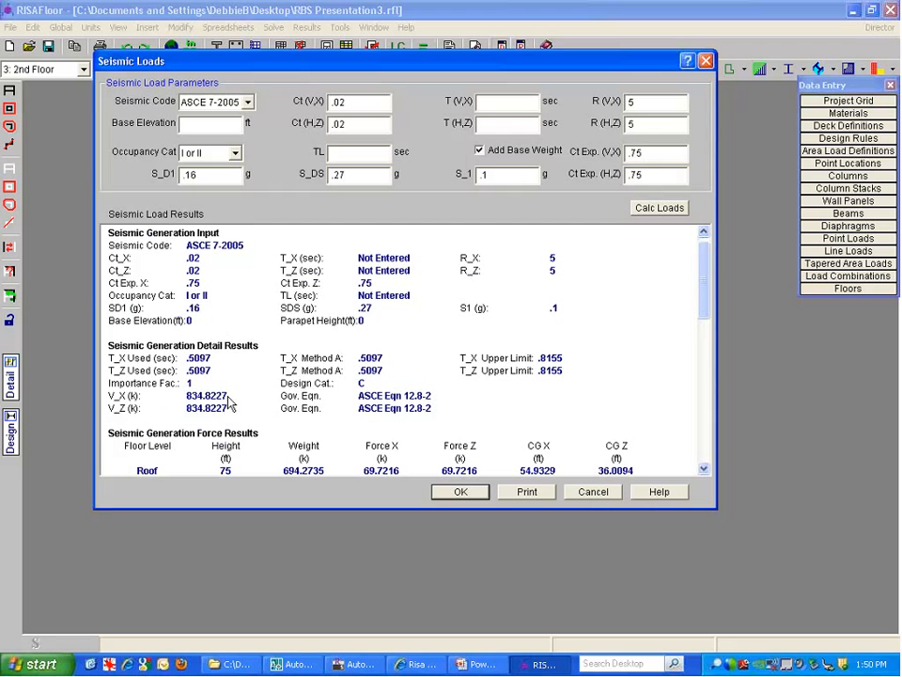
left_click_drag(703, 262, 702, 330)
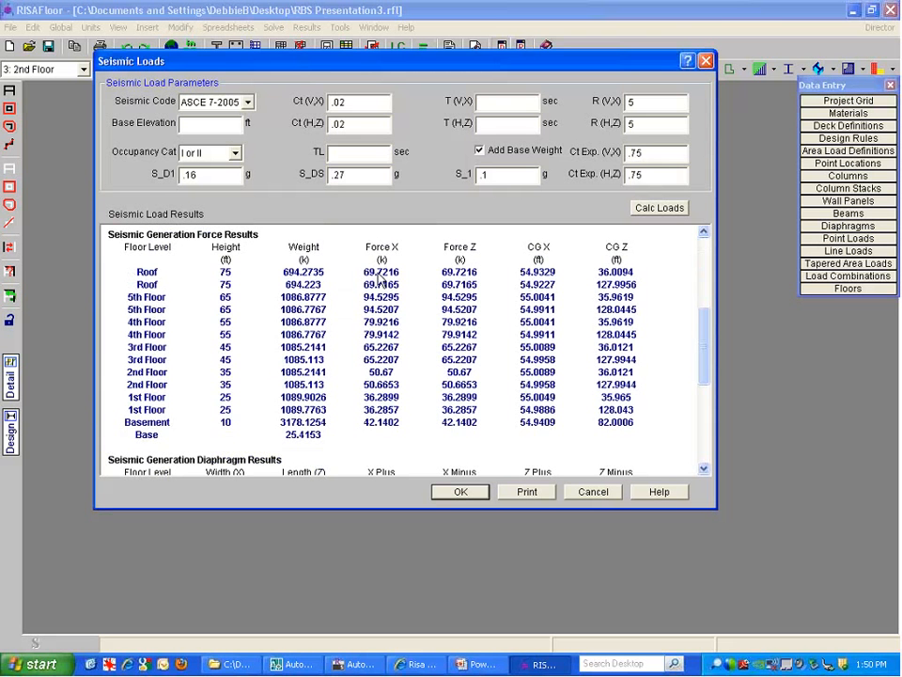
left_click_drag(699, 338, 700, 394)
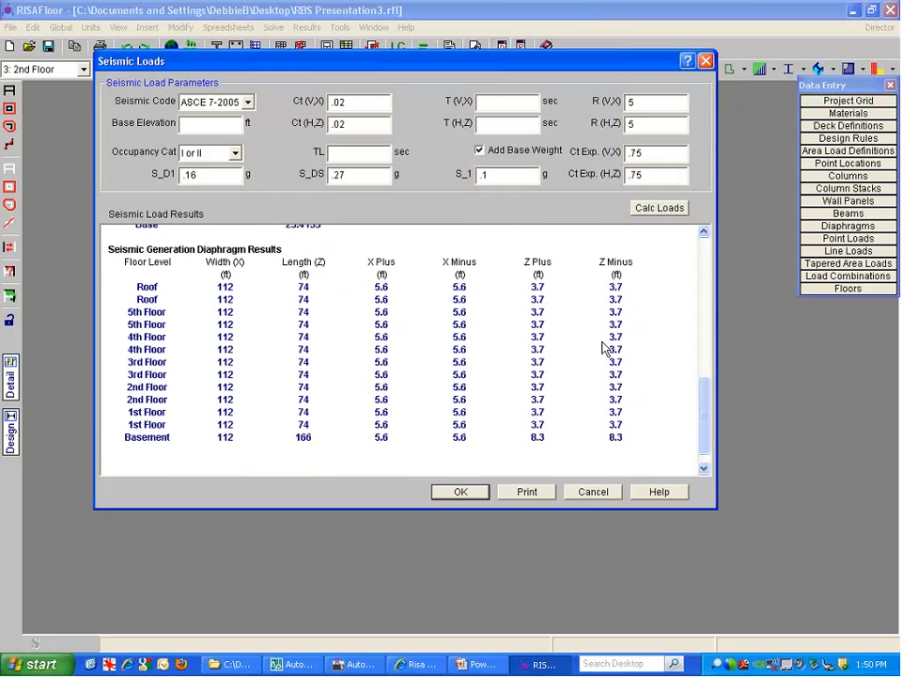
left_click(461, 492)
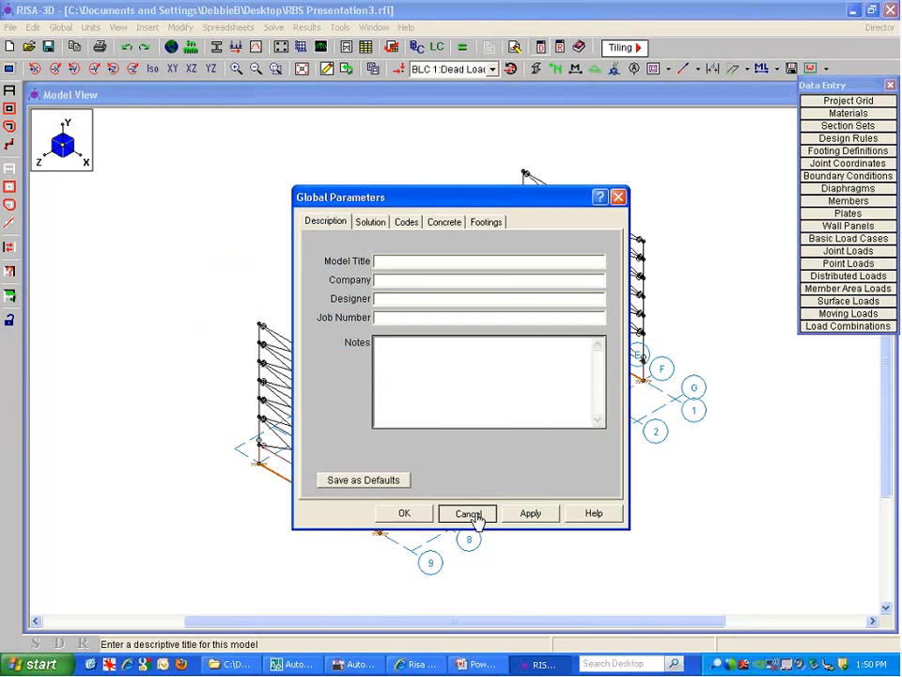
Dismiss Global Parameters and display the BLC 2 Live Load case on the model
left_click(468, 513)
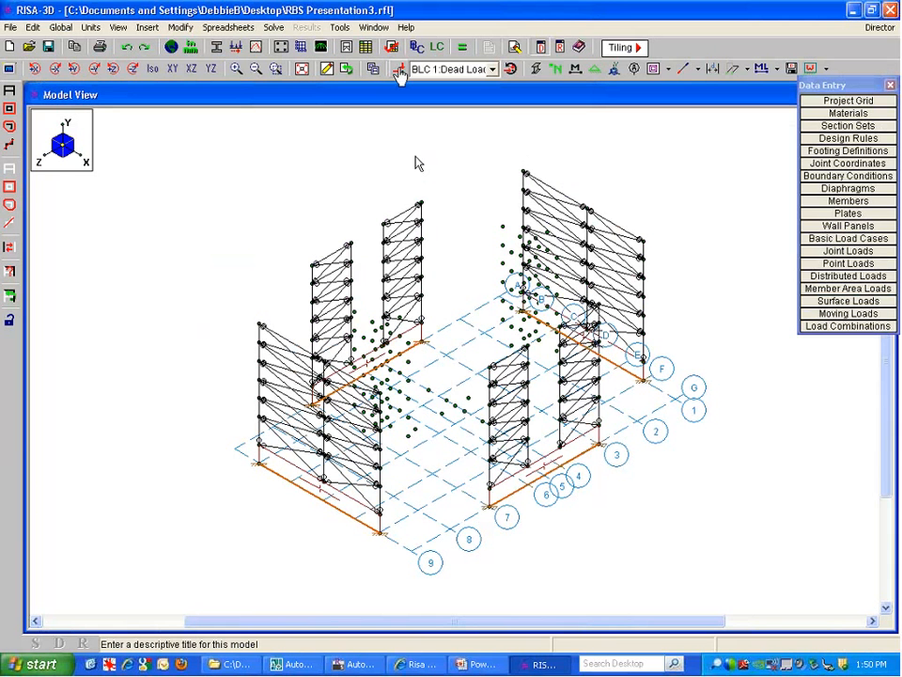
left_click(400, 74)
left_click(492, 69)
left_click(474, 97)
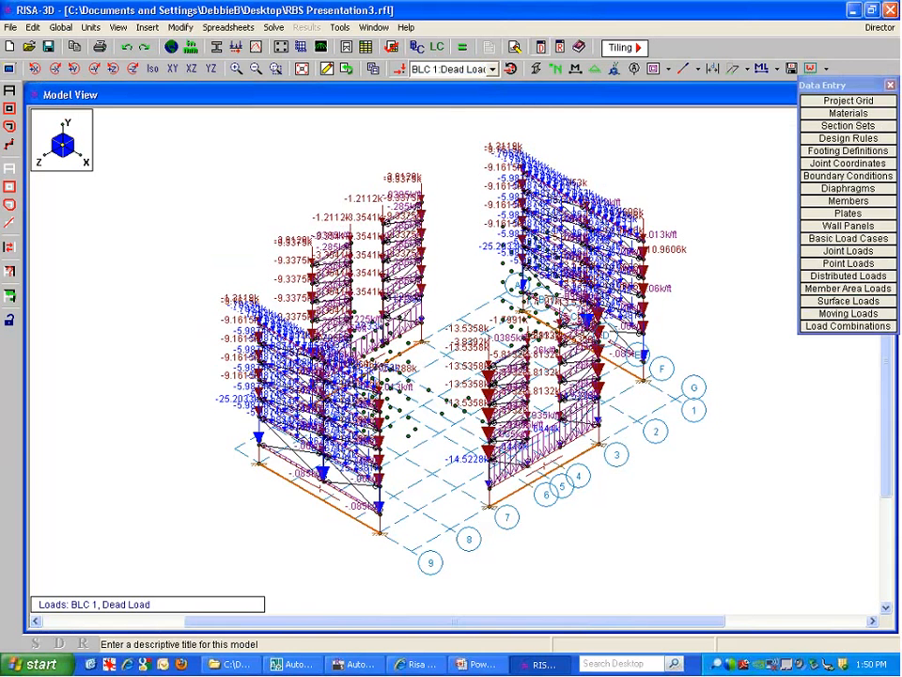
left_click(277, 69)
left_click_drag(411, 534, 292, 430)
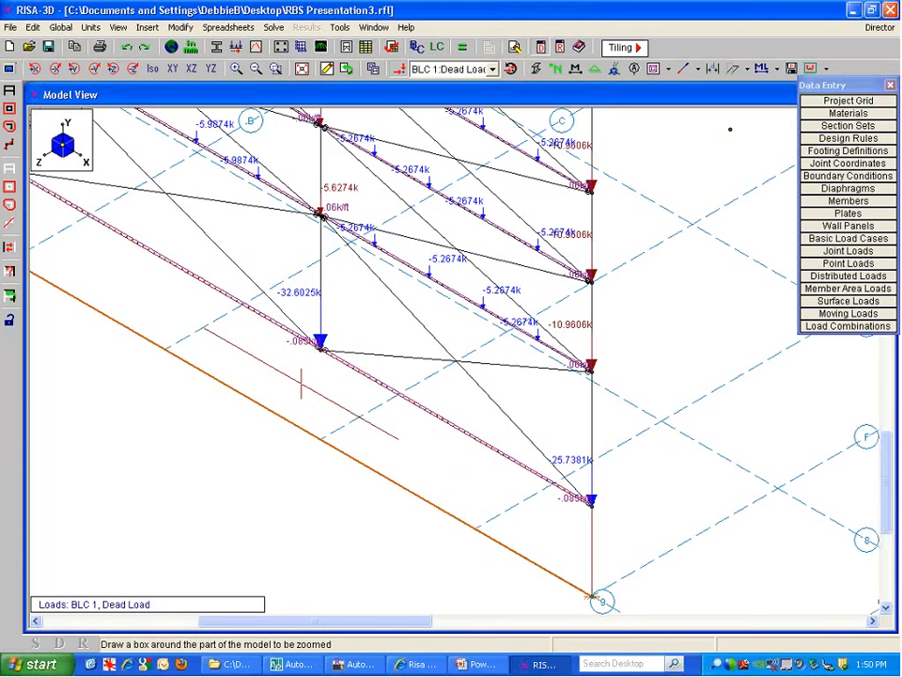
left_click(458, 71)
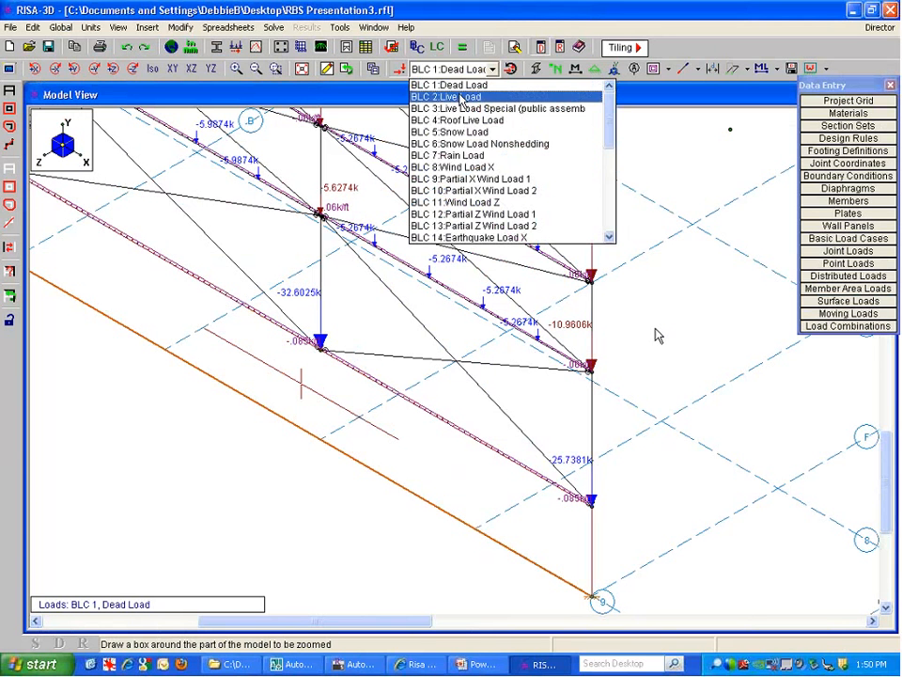
left_click(458, 95)
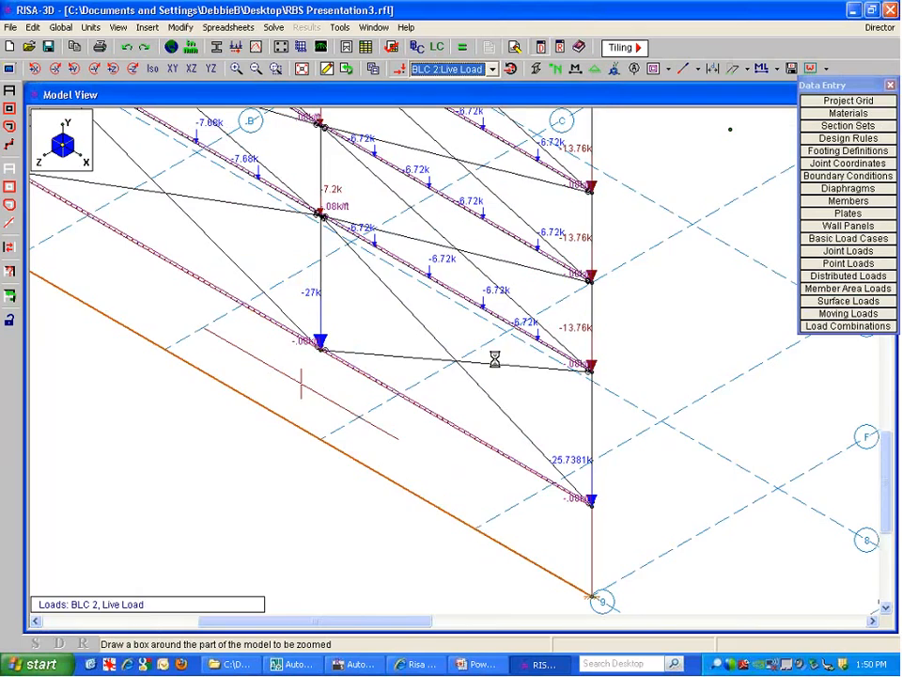
Zoom out and pan to the full model, then draw members as solid rendered shapes
left_click(455, 390)
scroll(456, 389, "down", 1)
scroll(454, 385, "down", 7)
scroll(589, 179, "down", 3)
middle_click_drag(590, 225, 489, 410)
scroll(489, 410, "down", 1)
scroll(461, 142, "down", 1)
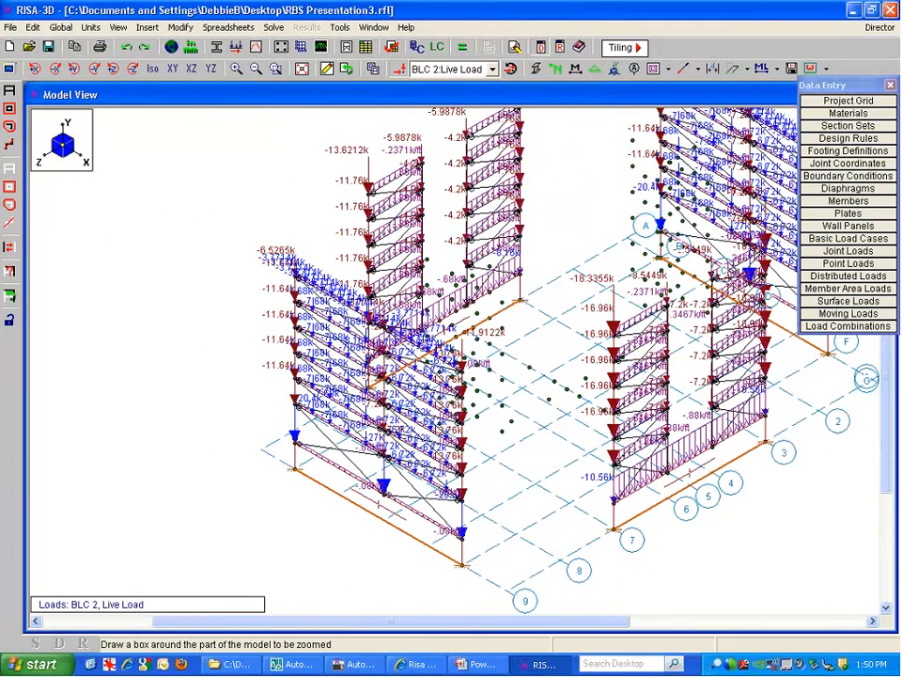
scroll(528, 342, "down", 1)
middle_click_drag(553, 294, 463, 336)
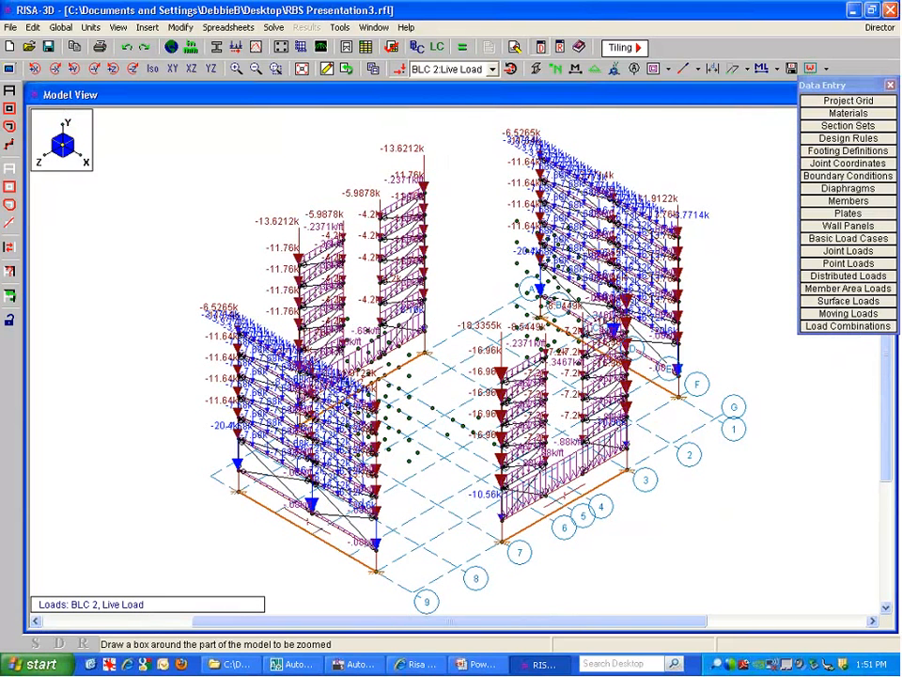
left_click(537, 71)
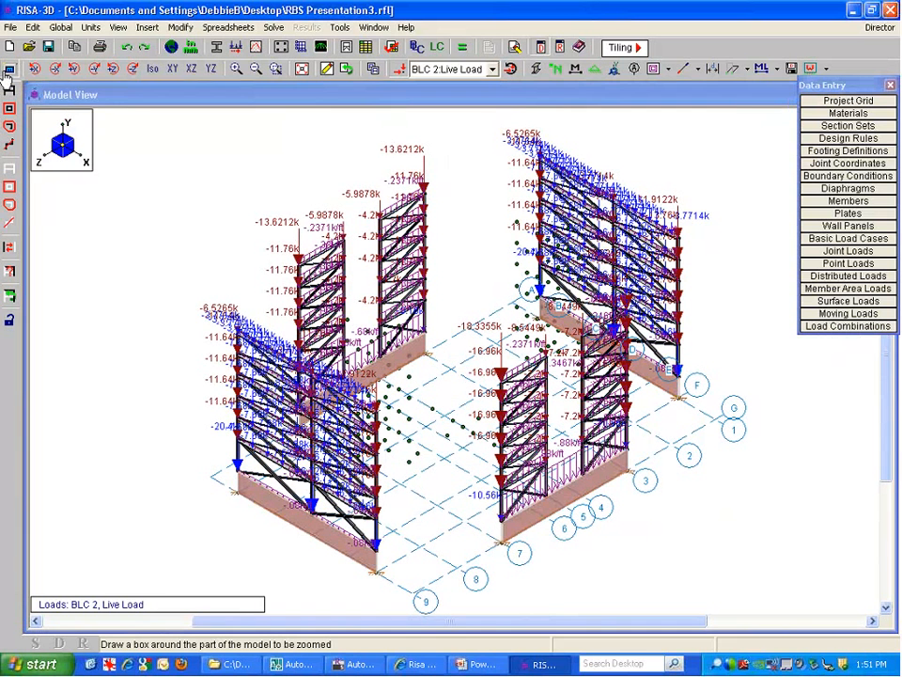
left_click(8, 70)
Turn on Show RISAFloor Gravity Elements in the Misc plot options to preview the gravity framing
left_click(349, 131)
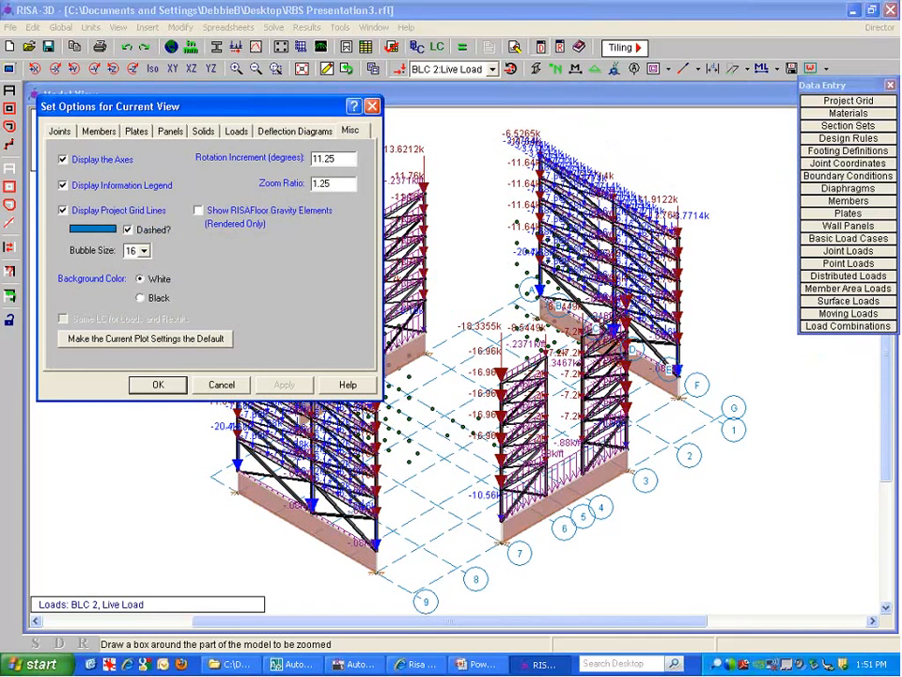
left_click(222, 217)
left_click(173, 389)
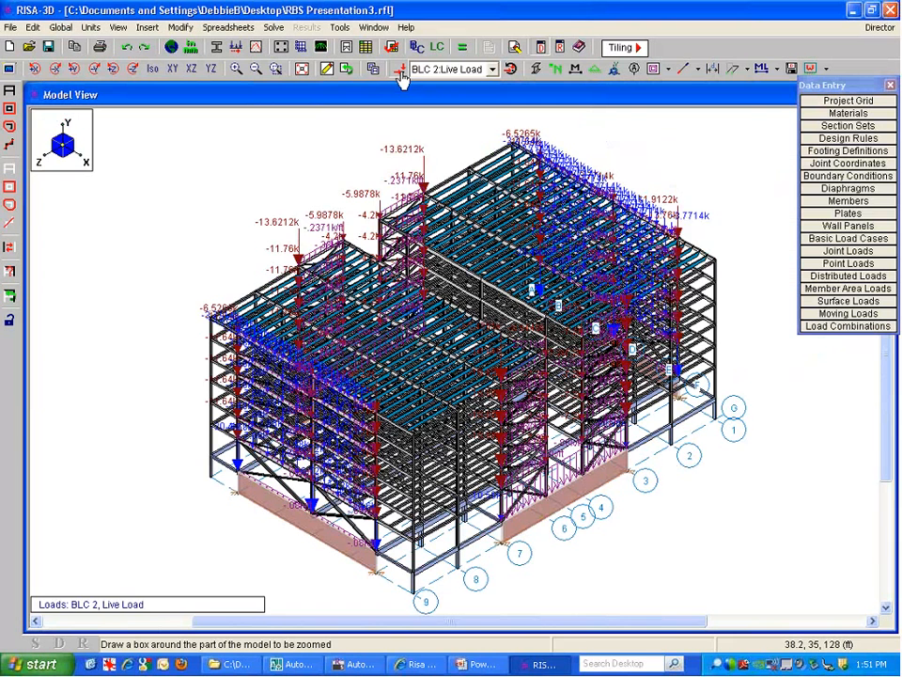
Hide the loads and the RISAFloor gravity elements, leaving only the braced frames
left_click(400, 72)
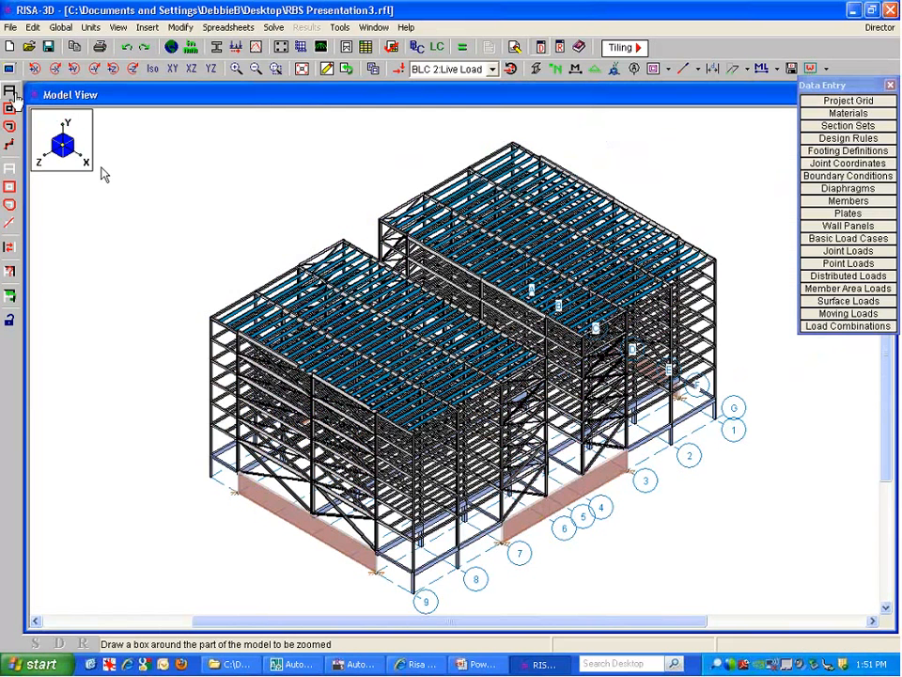
left_click(8, 69)
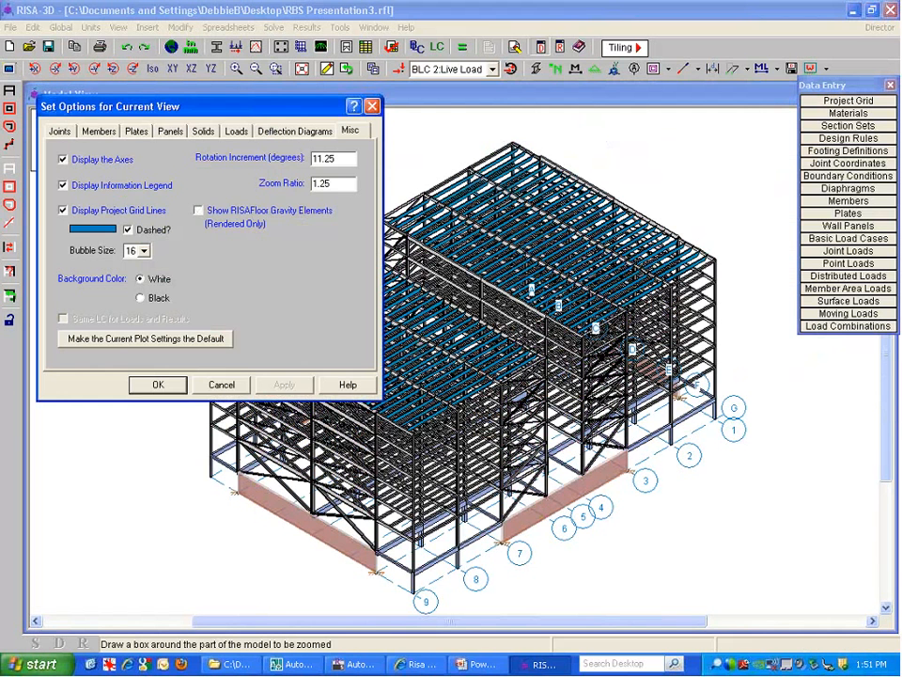
left_click(154, 384)
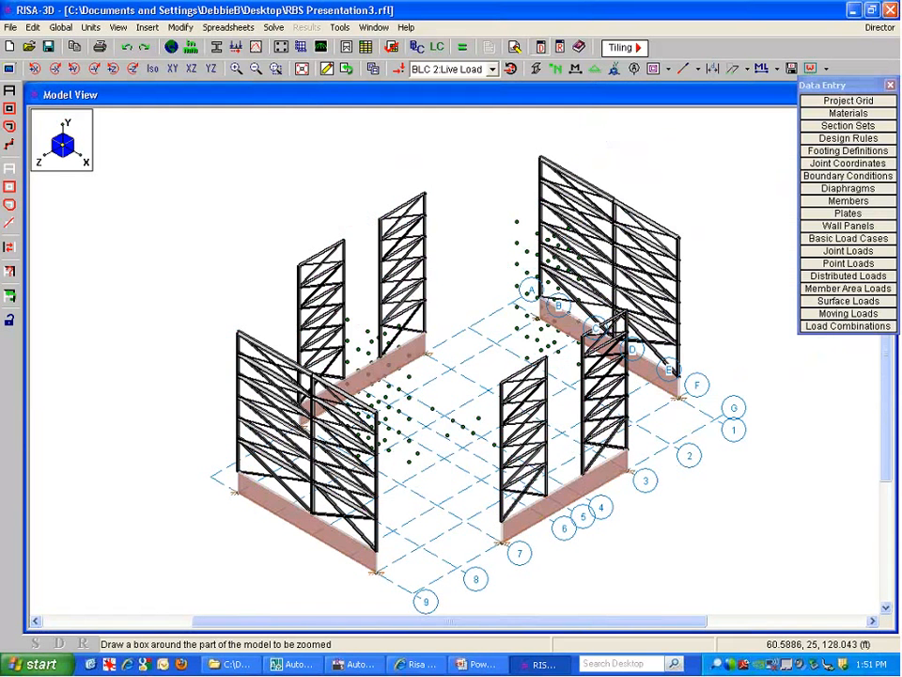
Turn the load display back on and show the BLC 8 Wind Load X case
left_click(428, 70)
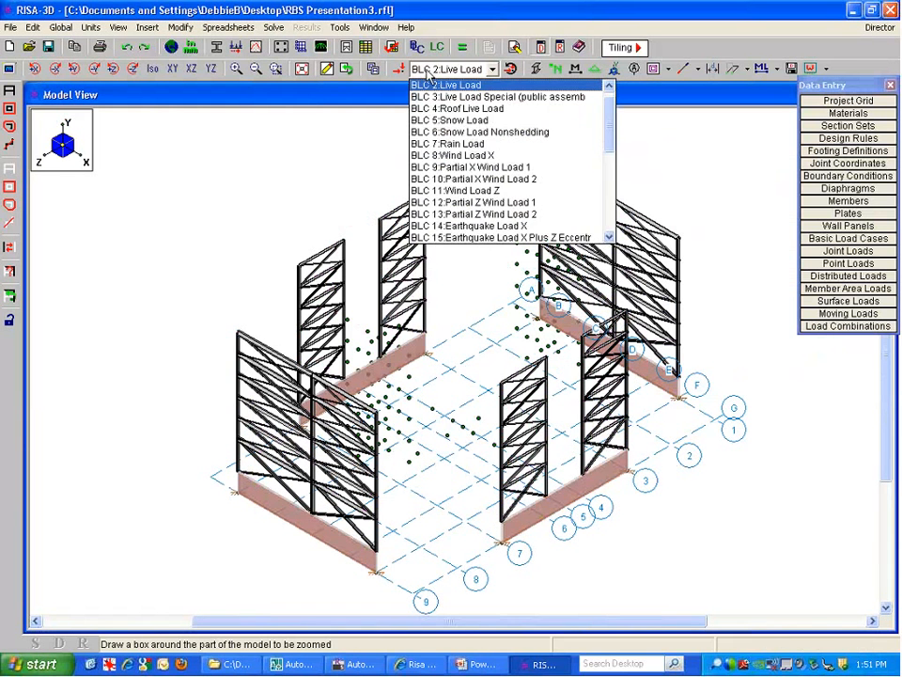
left_click(427, 73)
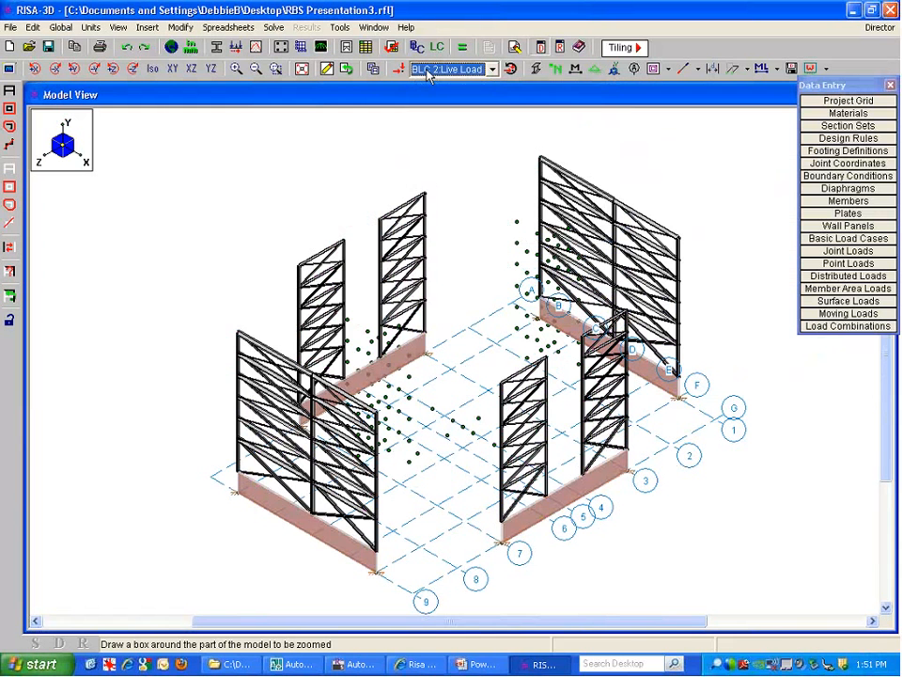
left_click(398, 70)
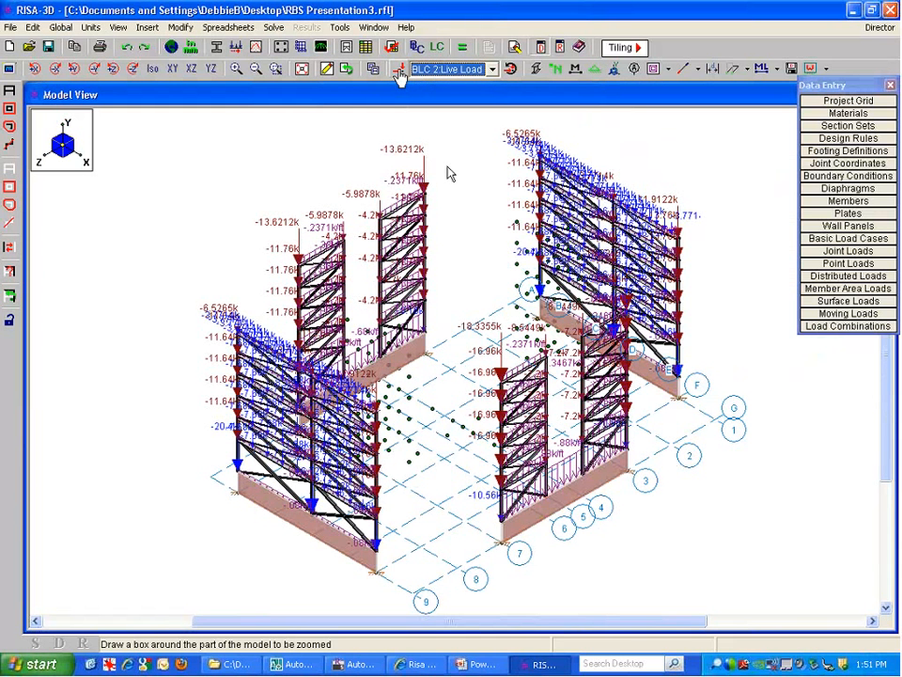
left_click(447, 71)
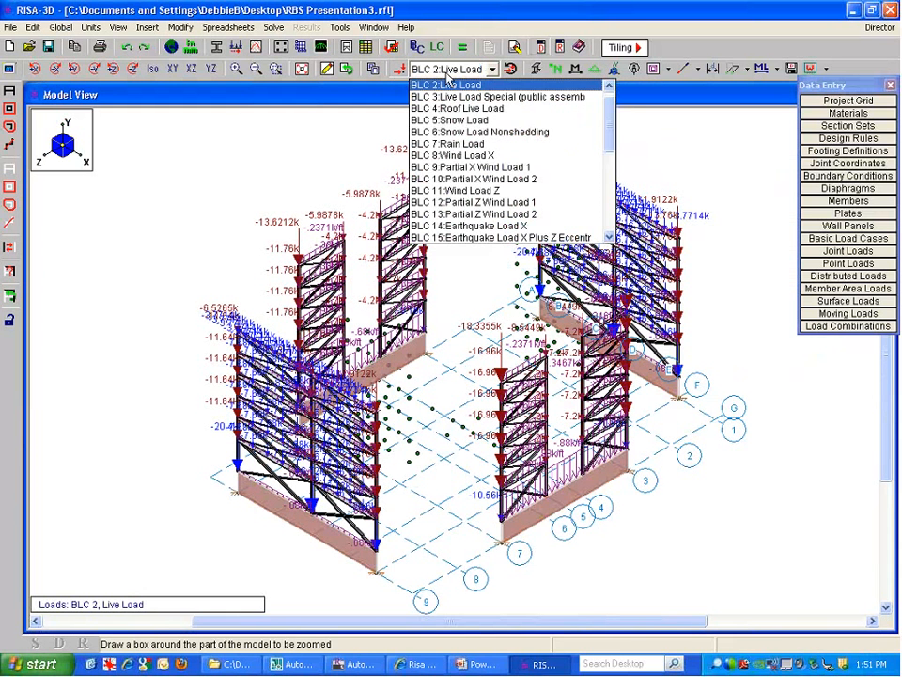
left_click(522, 162)
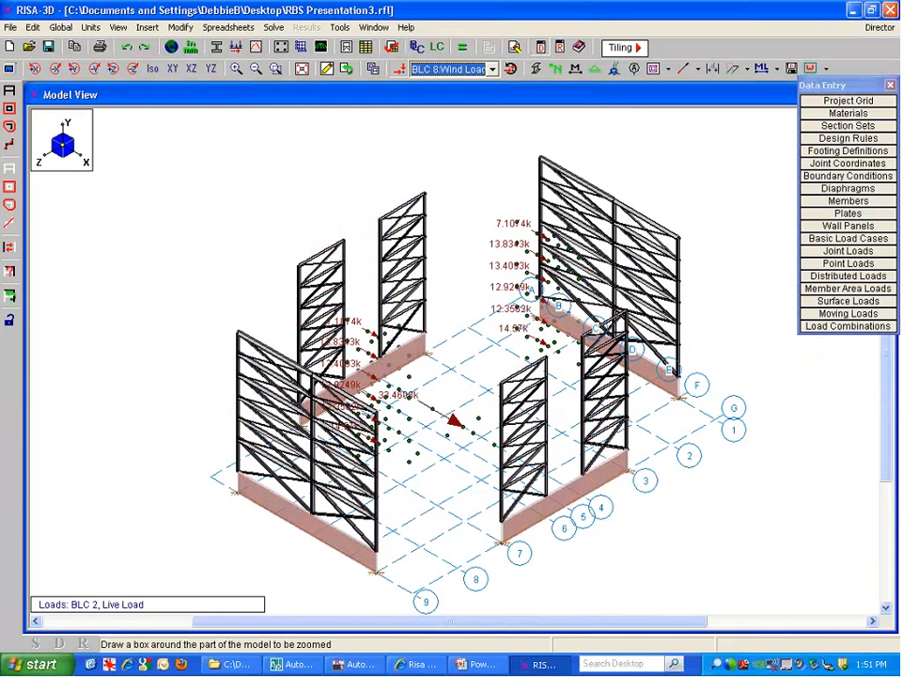
Check plan, elevation and isometric views, show diaphragms, and display BLC 11 Wind Load Z
left_click(189, 69)
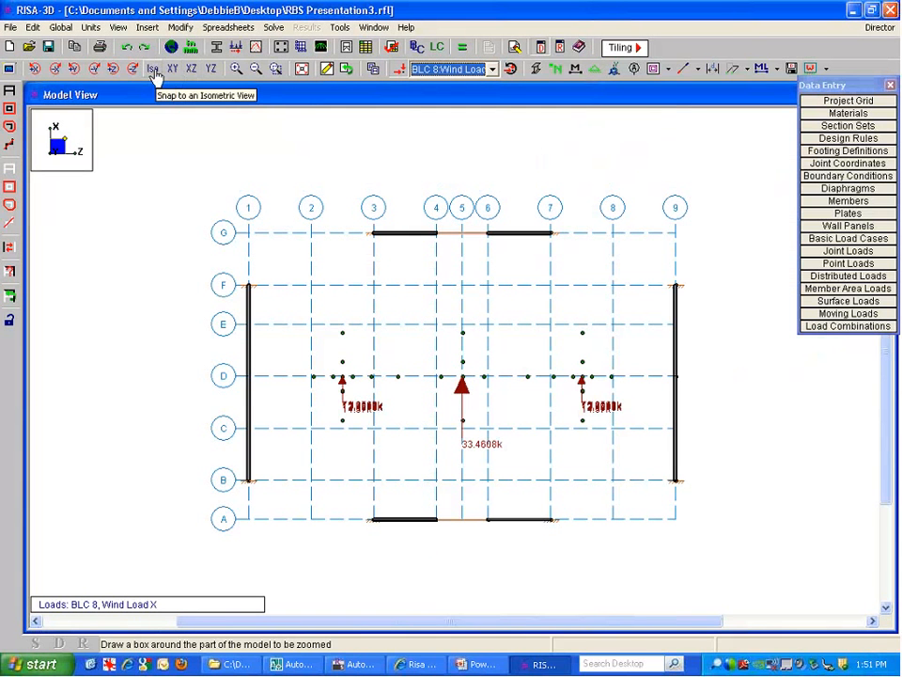
left_click(173, 69)
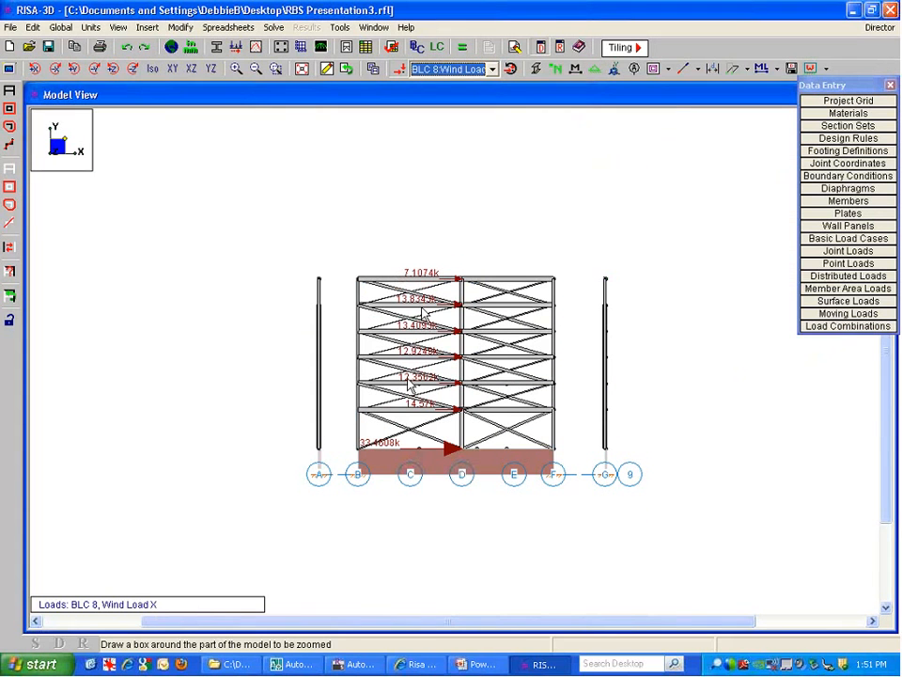
left_click(155, 69)
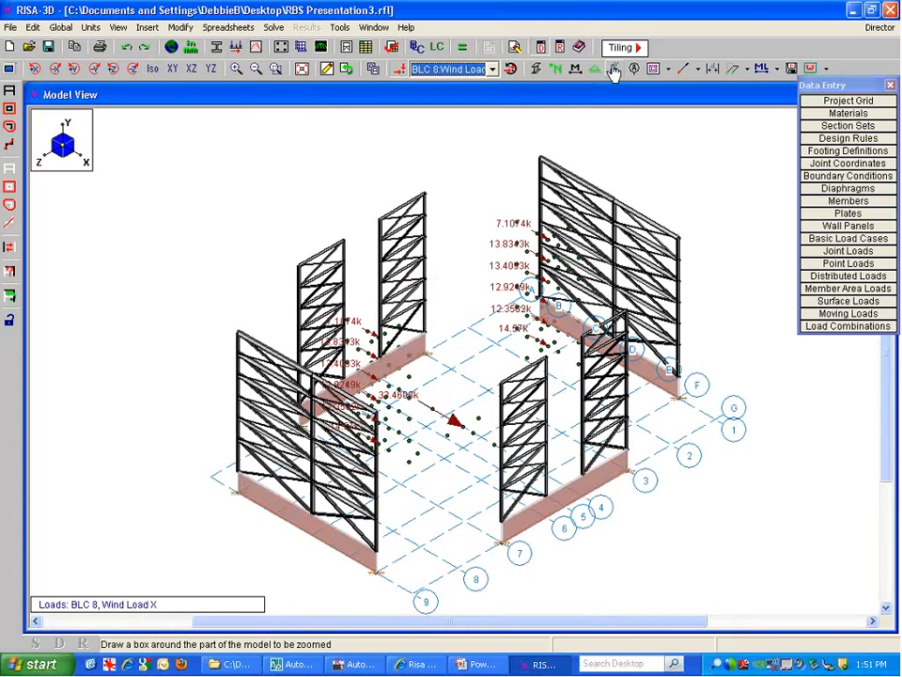
left_click(654, 73)
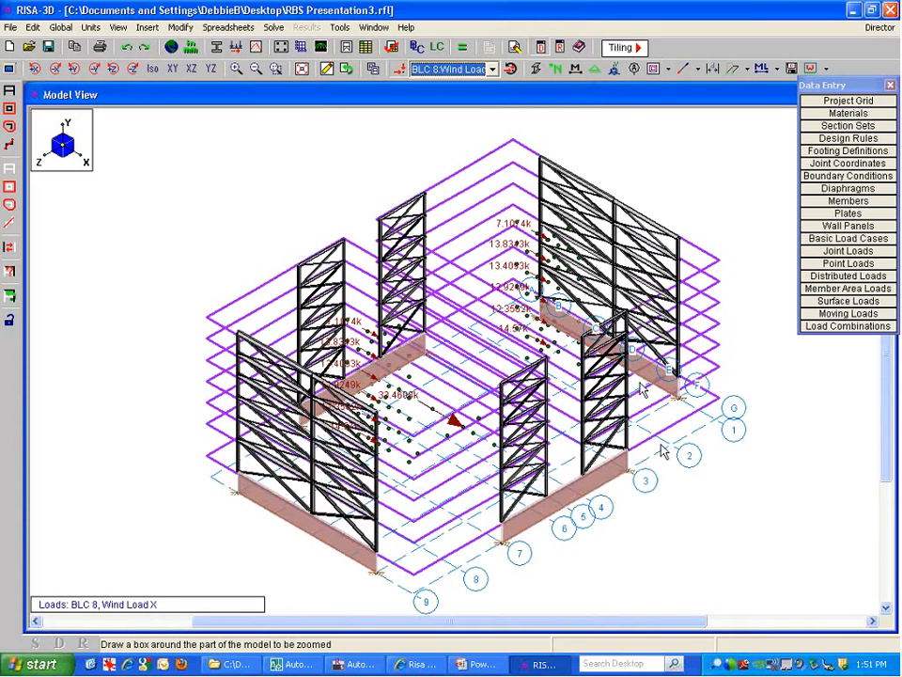
middle_click_drag(662, 443, 568, 477, "ctrl")
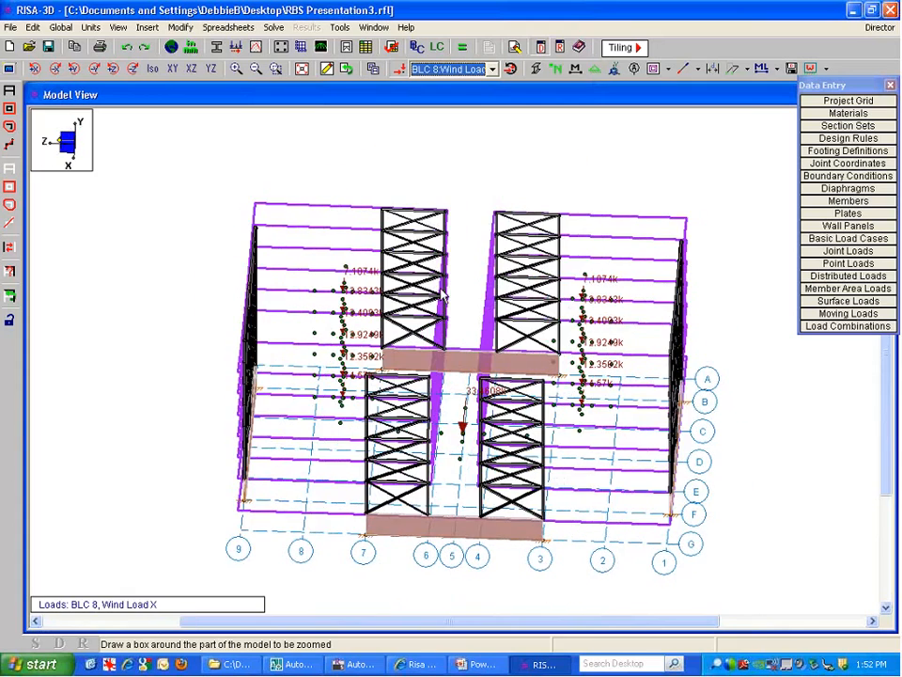
middle_click_drag(618, 337, 333, 349, "ctrl")
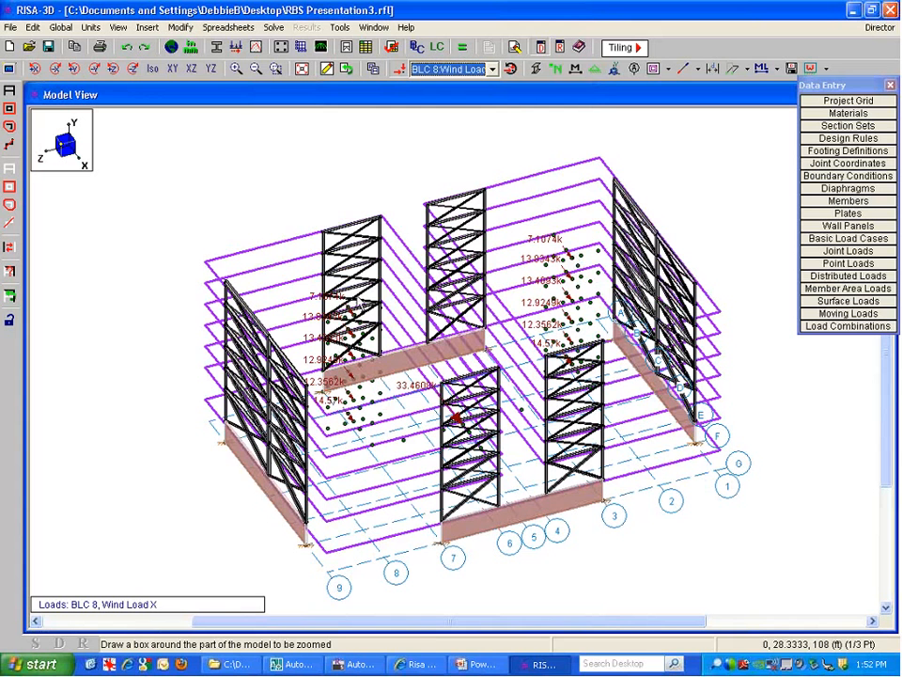
left_click(478, 70)
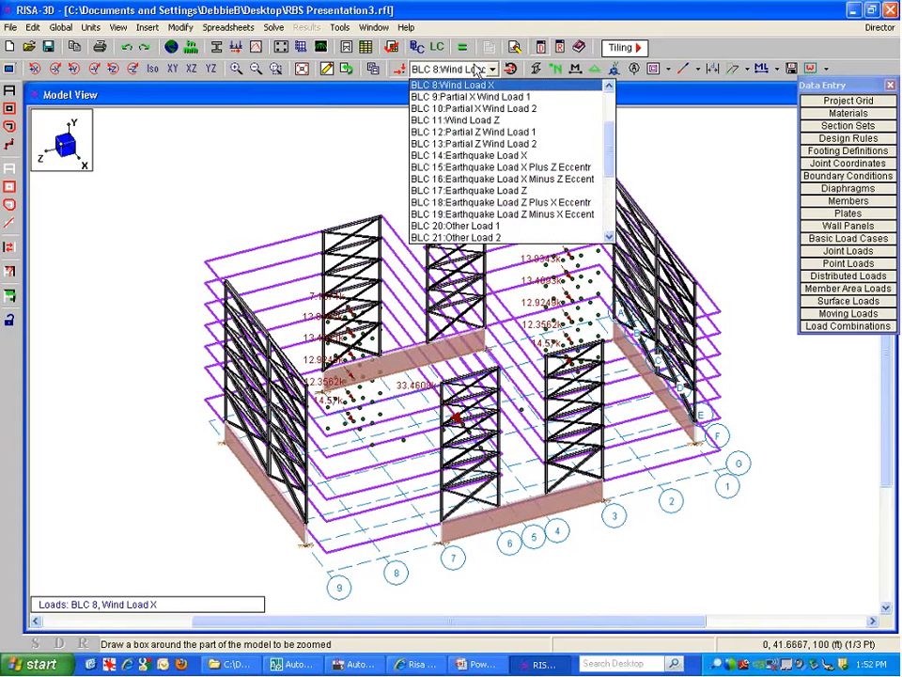
left_click(480, 119)
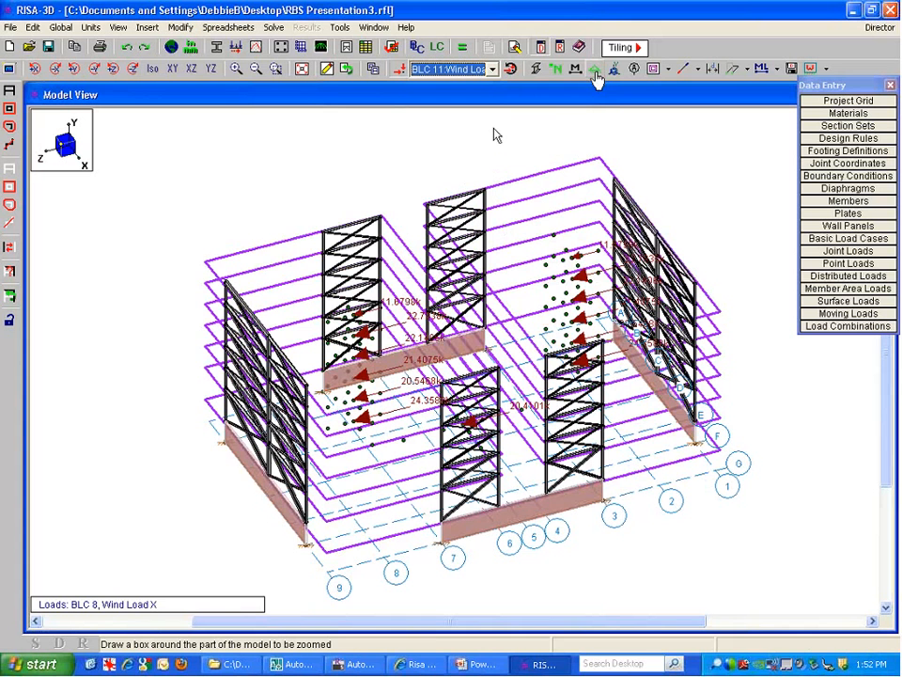
Hide the diaphragm outlines and display the Earthquake Load X case and the next one
left_click(653, 70)
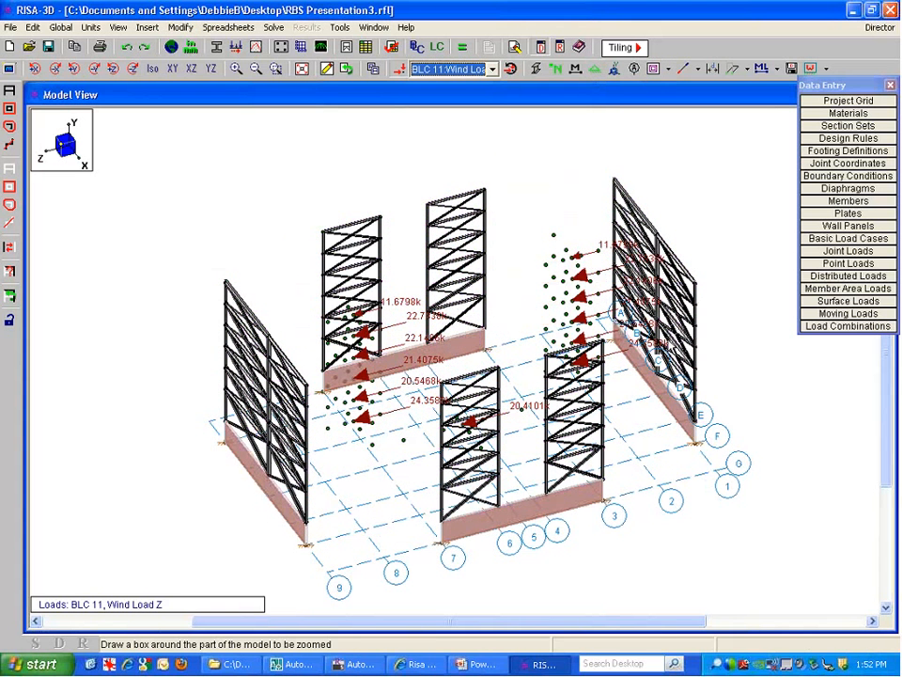
middle_click_drag(691, 382, 613, 428, "ctrl")
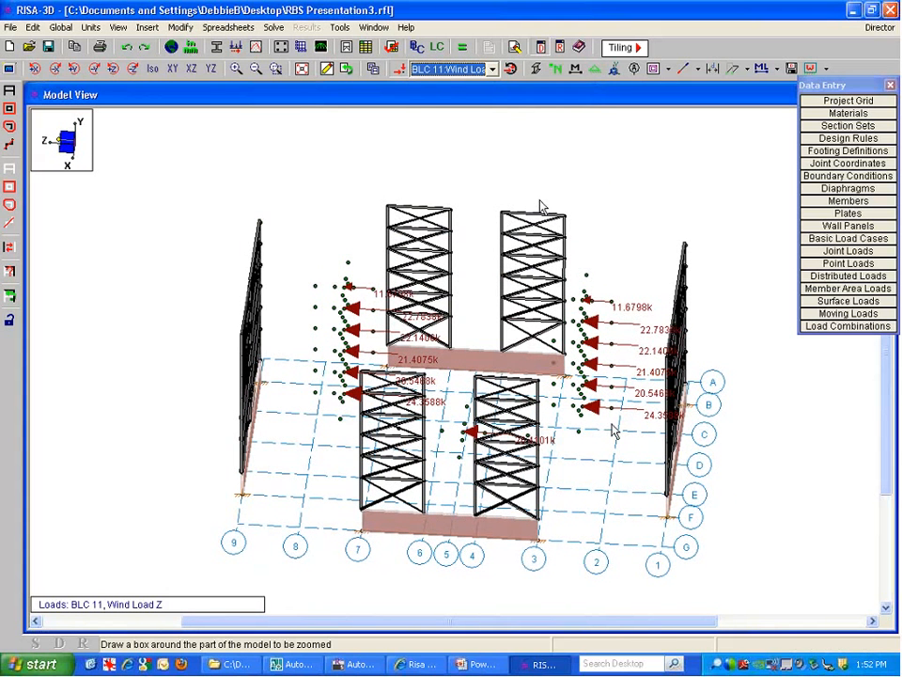
left_click(451, 68)
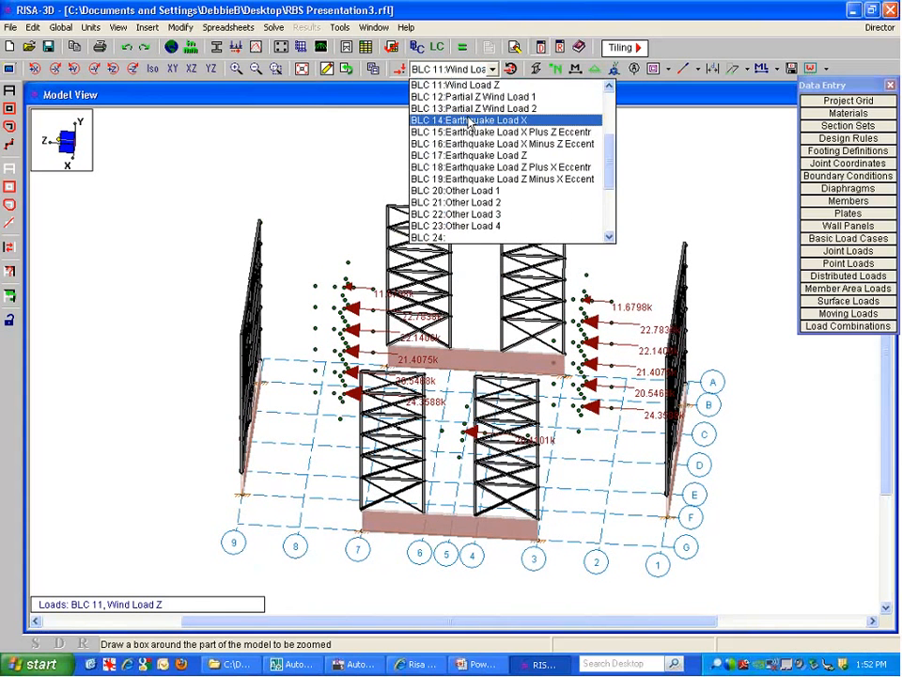
left_click(469, 120)
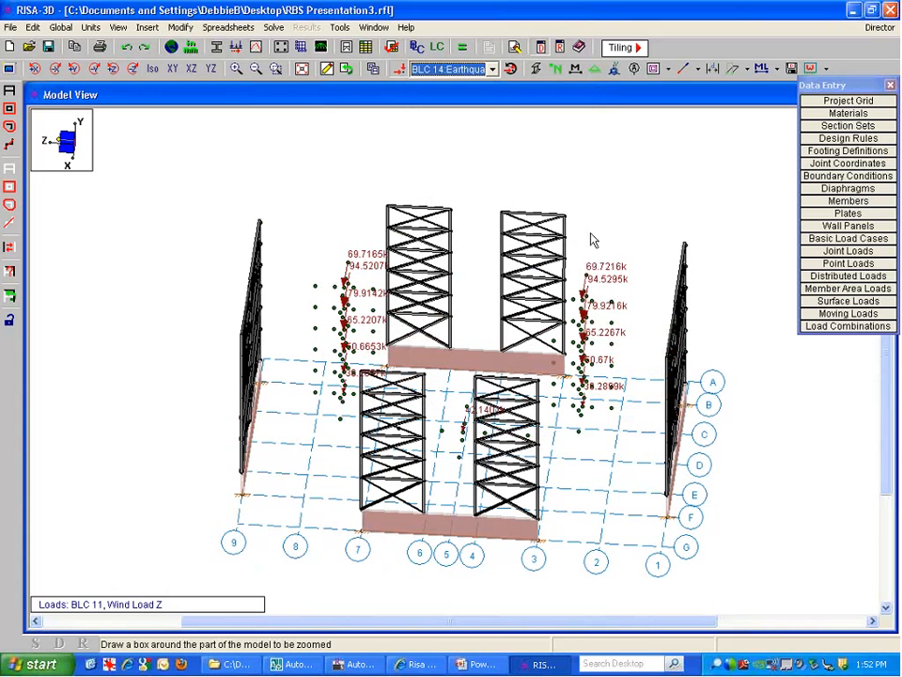
left_click(451, 68)
left_click(441, 95)
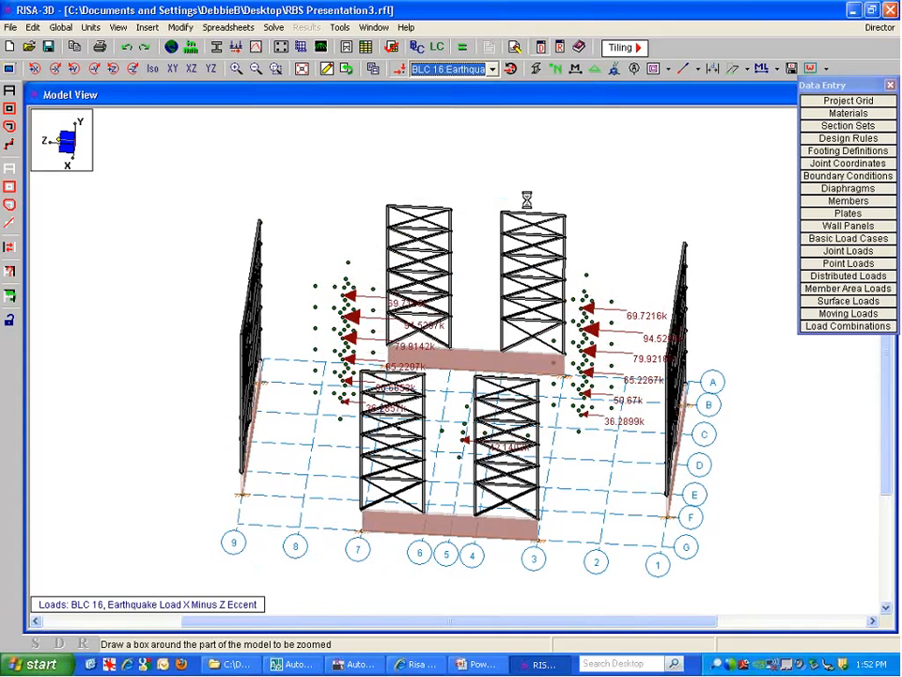
Step through the earthquake cases to BLC 15, then open the Basic Load Cases spreadsheet
key("Down")
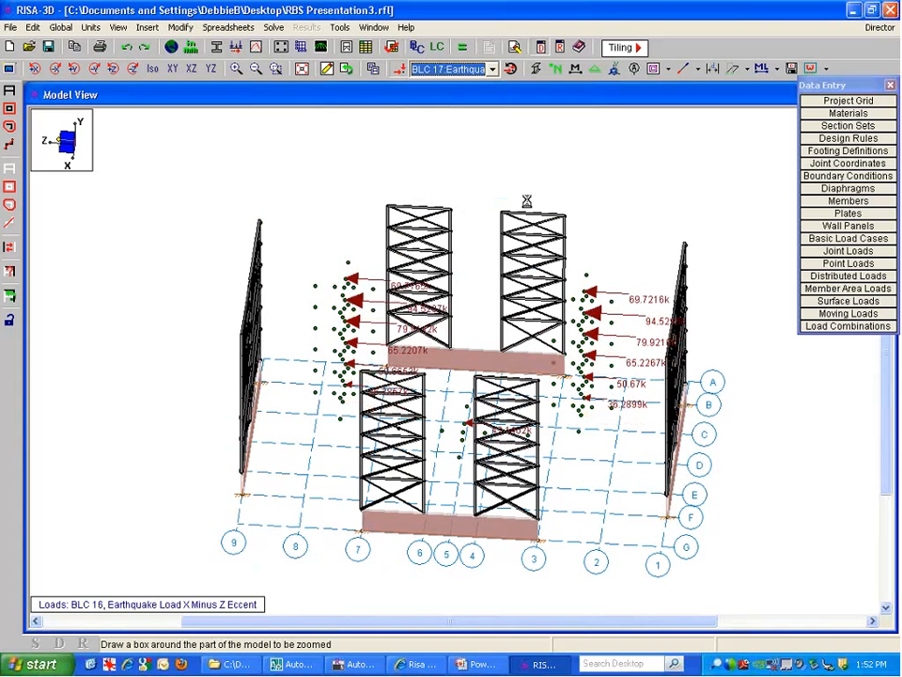
key("Down")
key("Down")
key("Down")
left_click(435, 74)
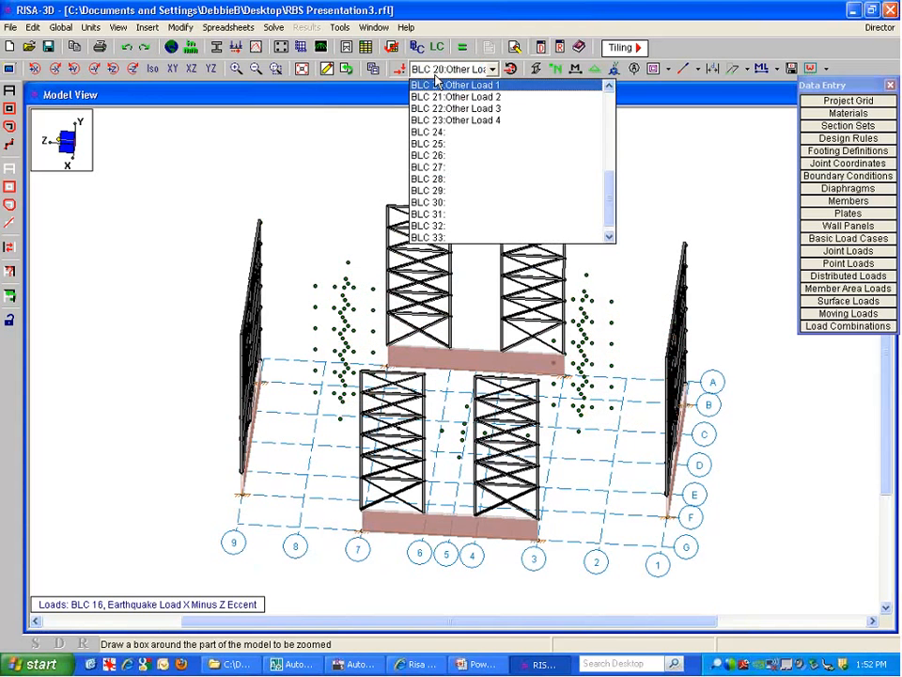
scroll(436, 81, "up", 3)
left_click(460, 118)
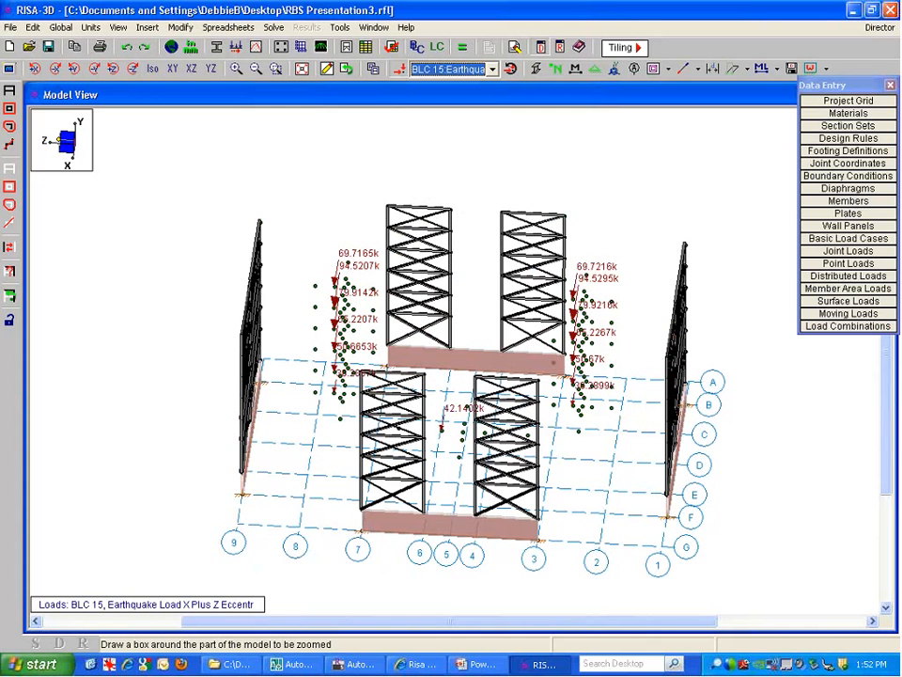
left_click(813, 239)
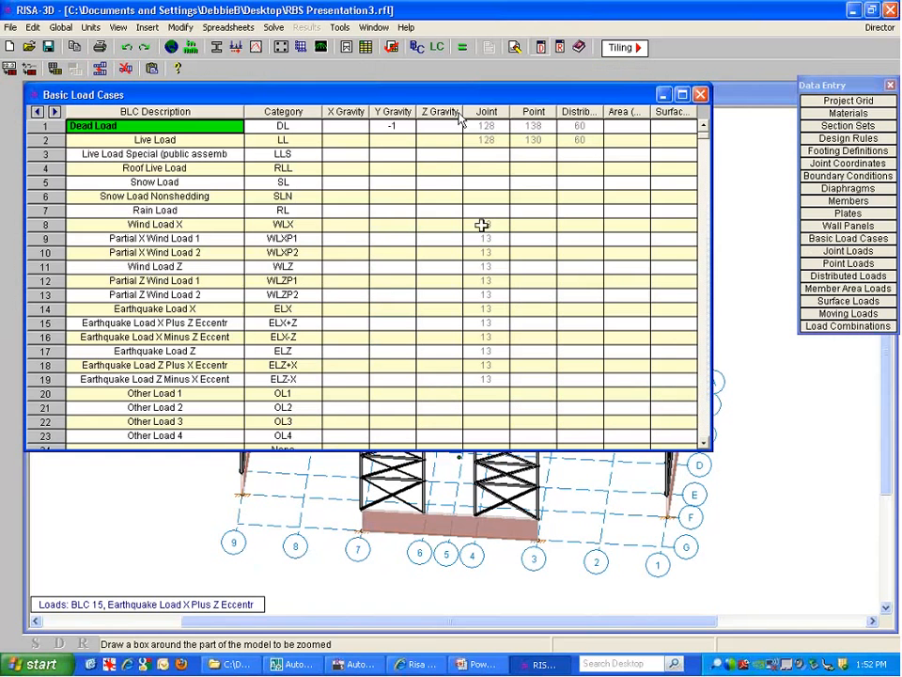
Review the BLC 8 Wind Load X joint load magnitudes, then return to the model view
left_click(486, 225)
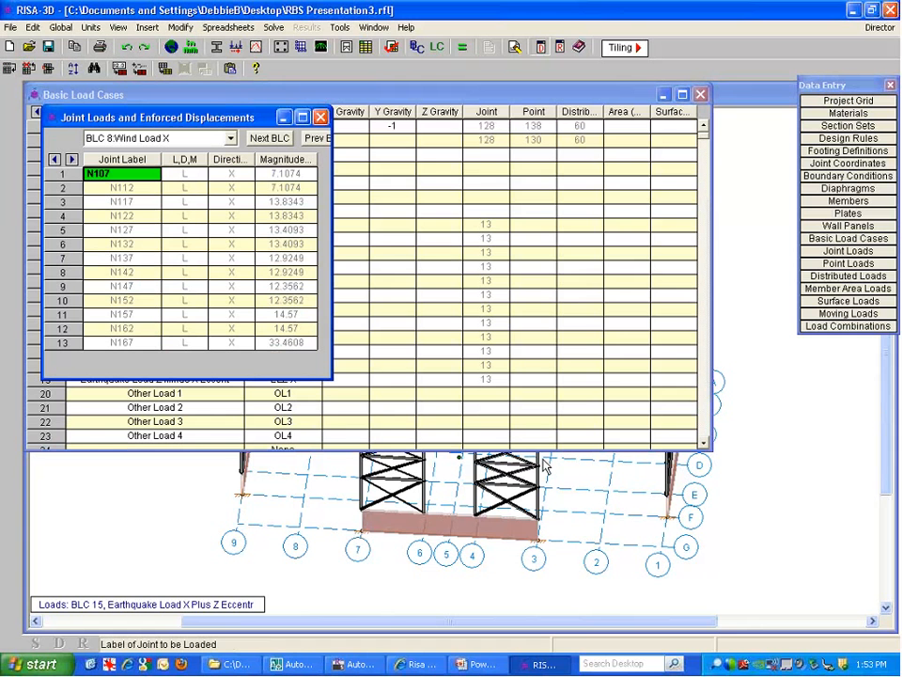
left_click(288, 176)
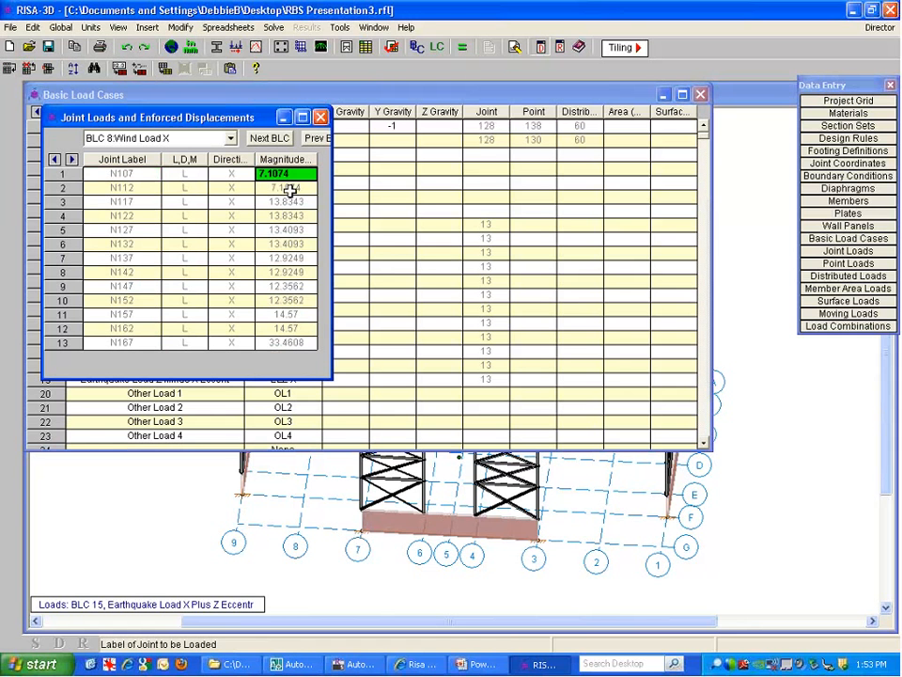
left_click_drag(287, 343, 287, 187)
left_click(282, 175)
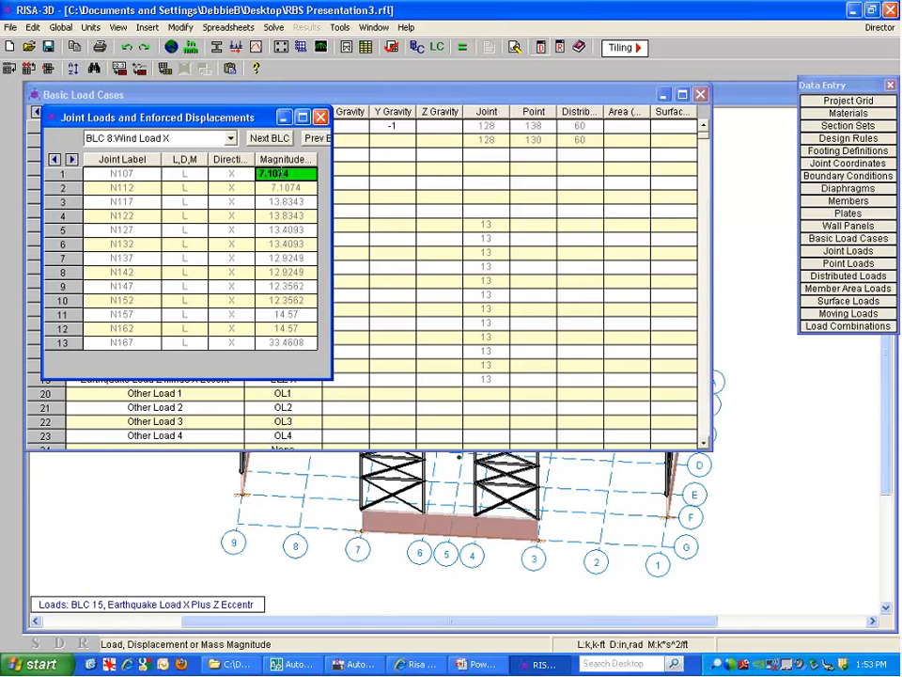
left_click(741, 241)
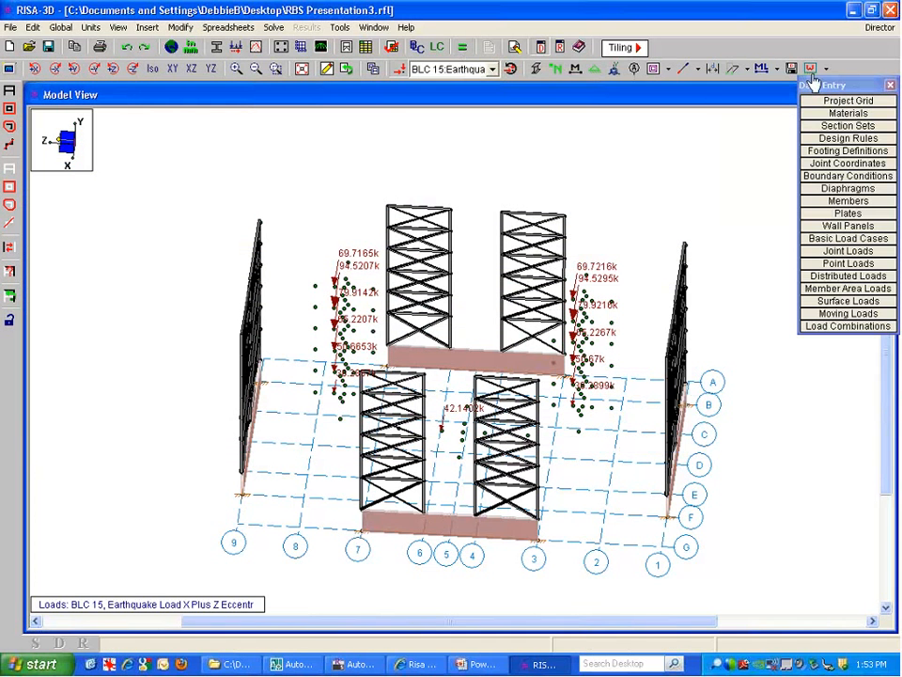
Open the Load Combinations table, enlarge it to show rows 23–28, and launch the LC Generator
left_click_drag(808, 88, 797, 91)
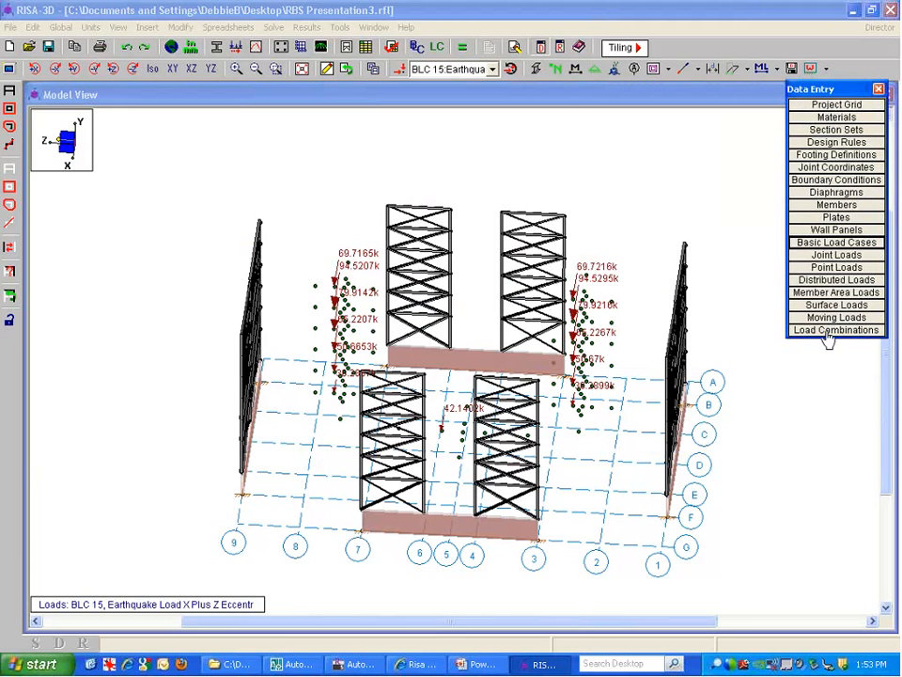
left_click(827, 329)
left_click_drag(373, 151, 354, 110)
left_click_drag(590, 456, 591, 562)
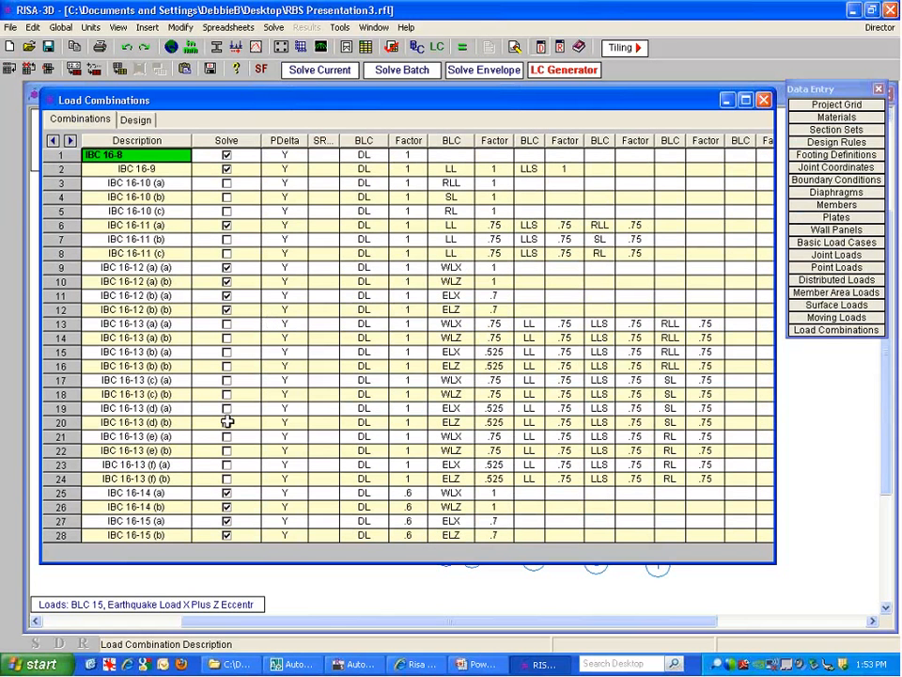
left_click(545, 70)
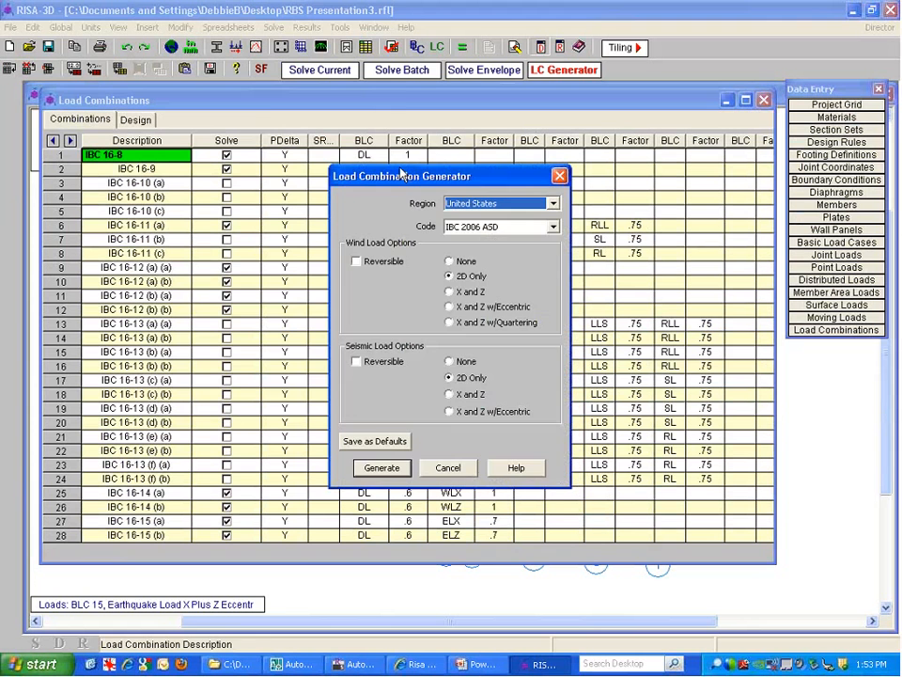
Keep IBC 2006 ASD, set wind and seismic options to X and Z, then cancel the generator
left_click_drag(401, 174, 261, 99)
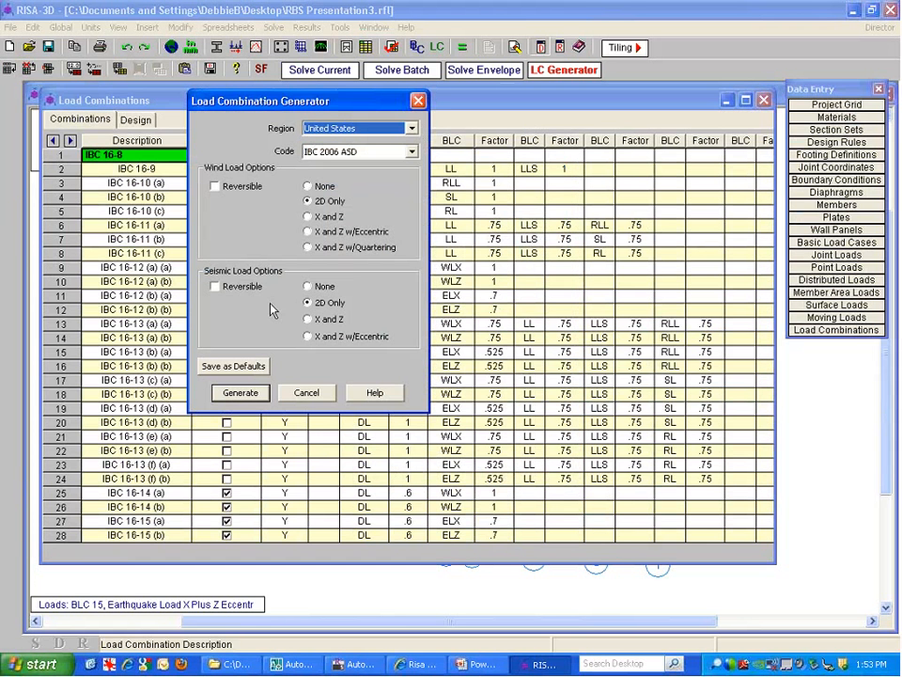
left_click(321, 151)
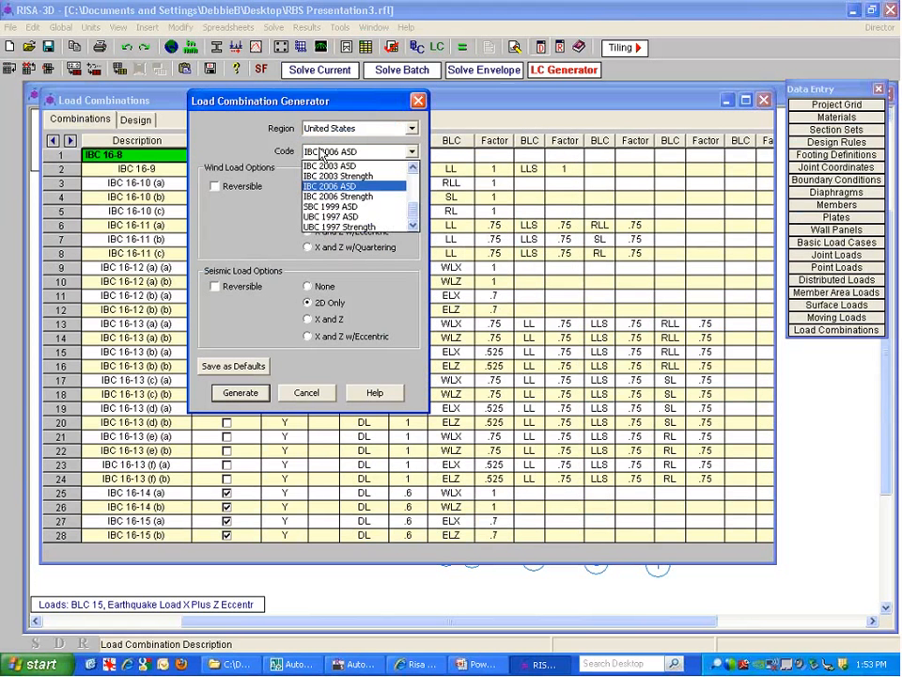
left_click(371, 187)
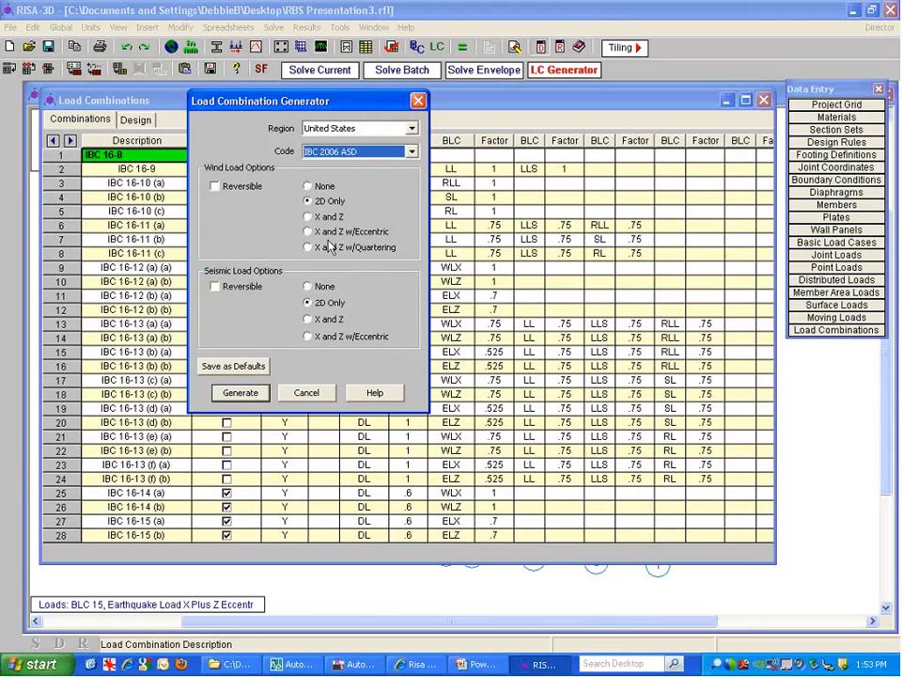
left_click(307, 216)
left_click(329, 317)
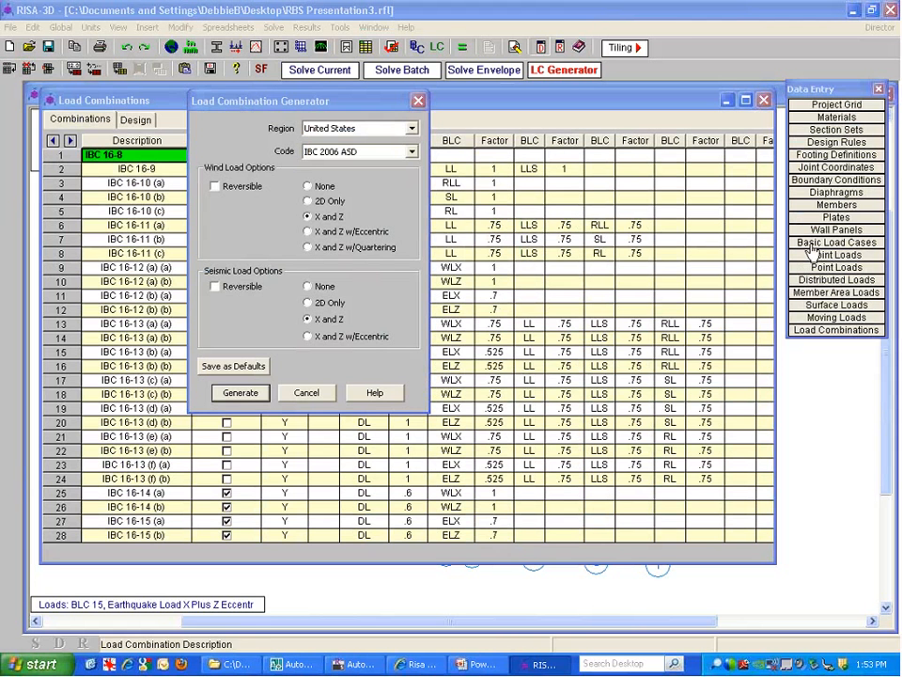
left_click(418, 100)
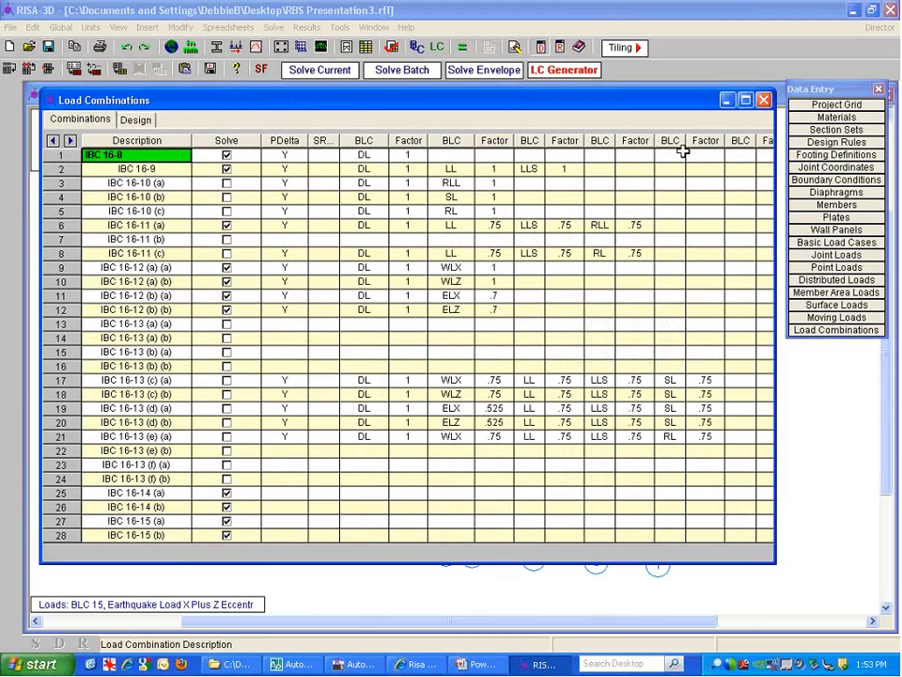
left_click(763, 100)
Check the wind load categories, then reopen the generator, set wind to X and Z, and cancel
left_click(835, 242)
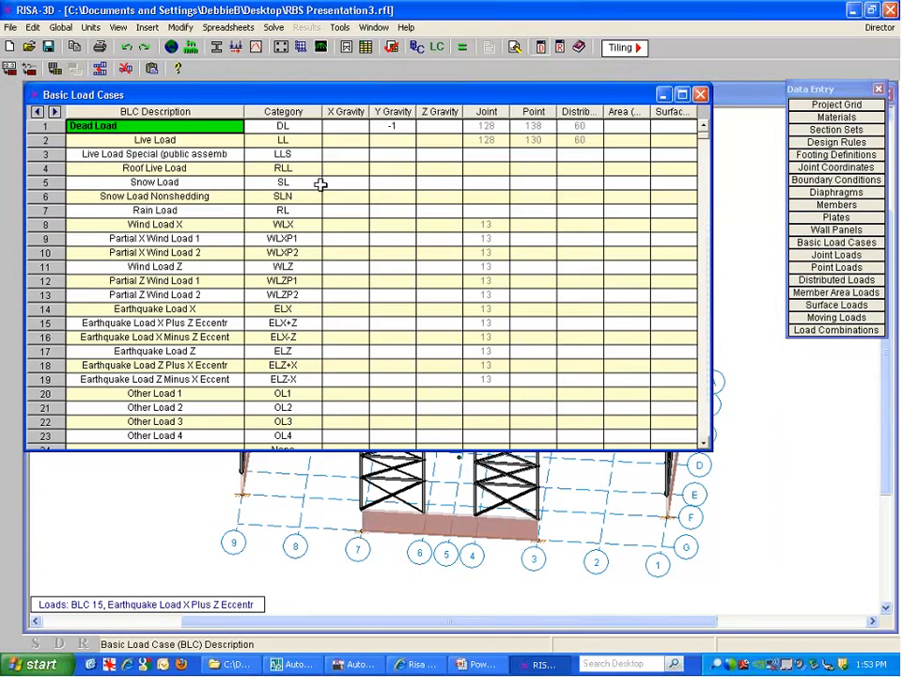
left_click(283, 224)
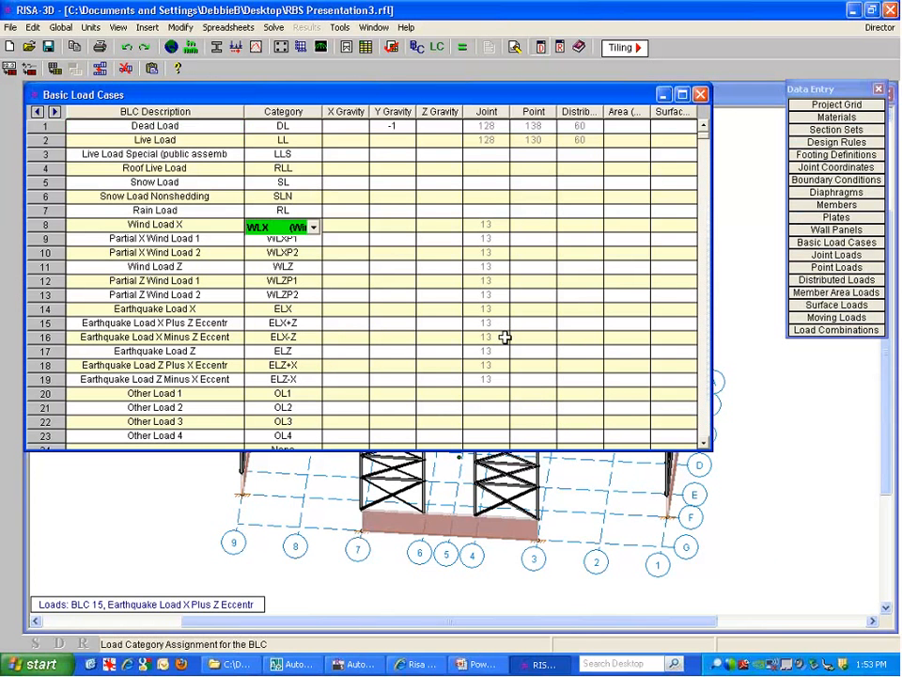
key("Down")
key("Down")
key("Down")
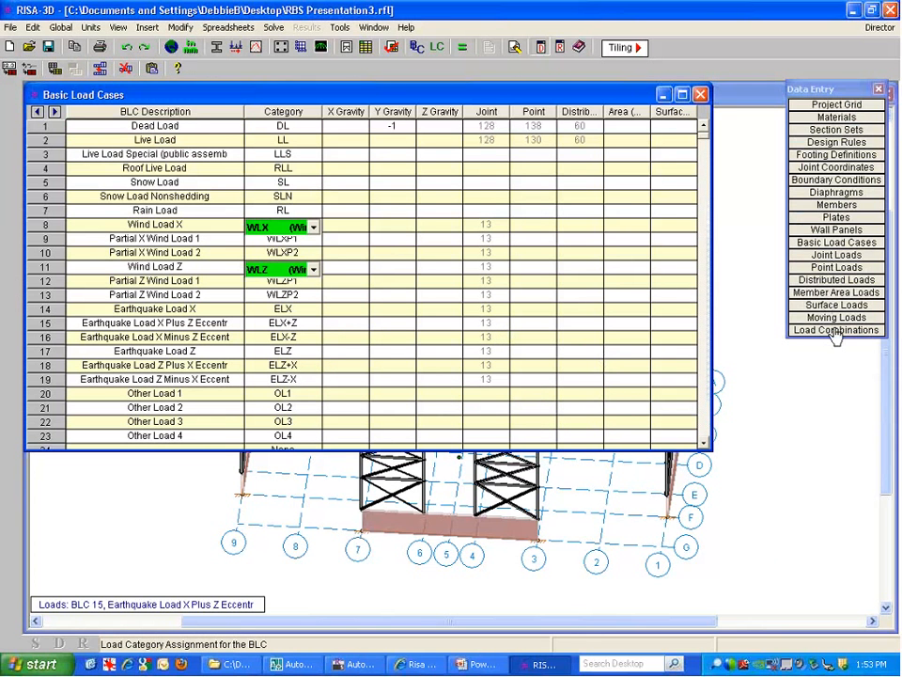
left_click(836, 330)
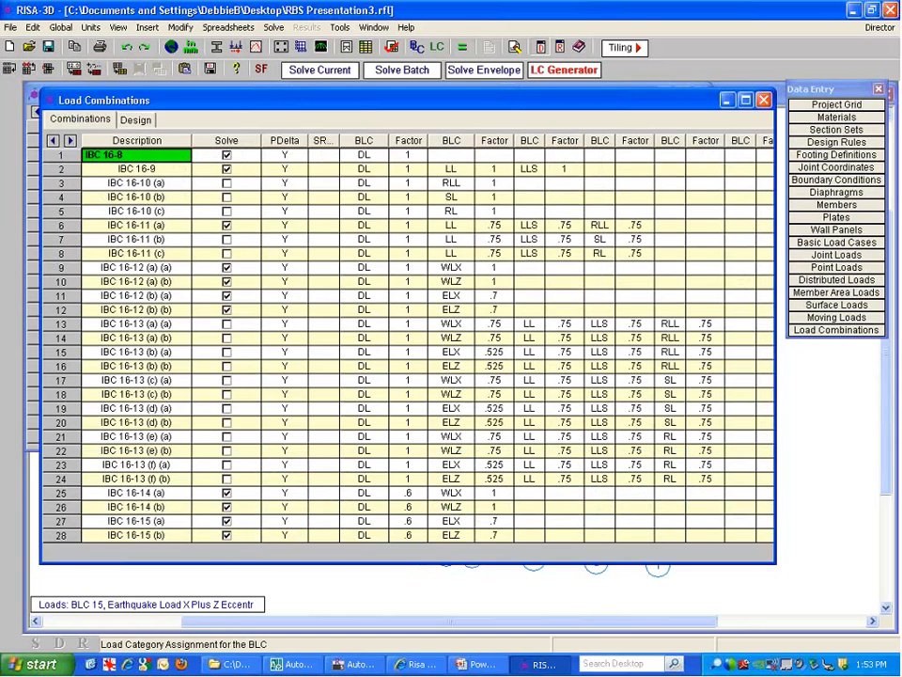
left_click(563, 70)
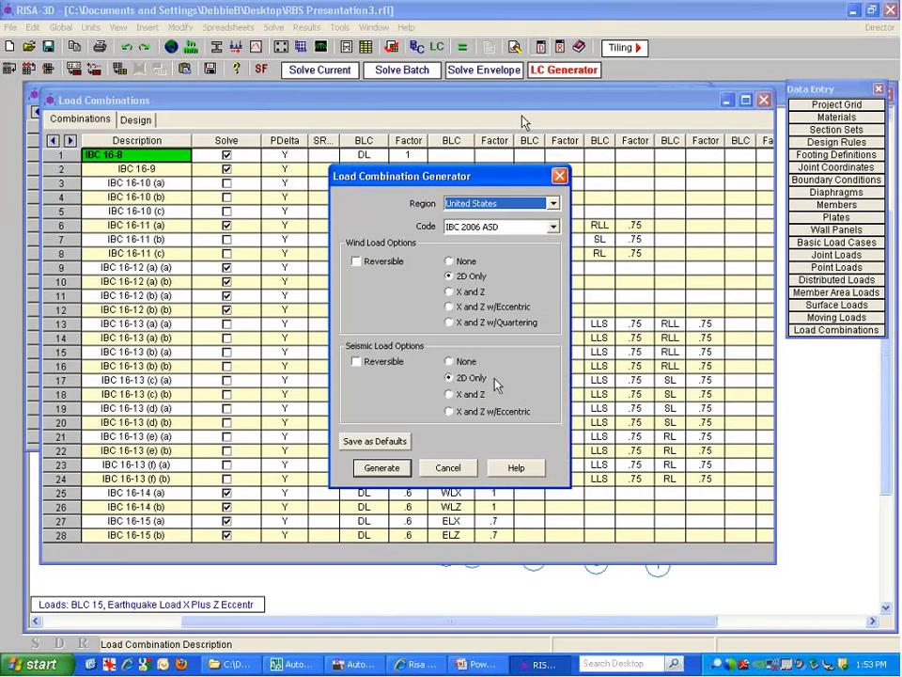
left_click(450, 292)
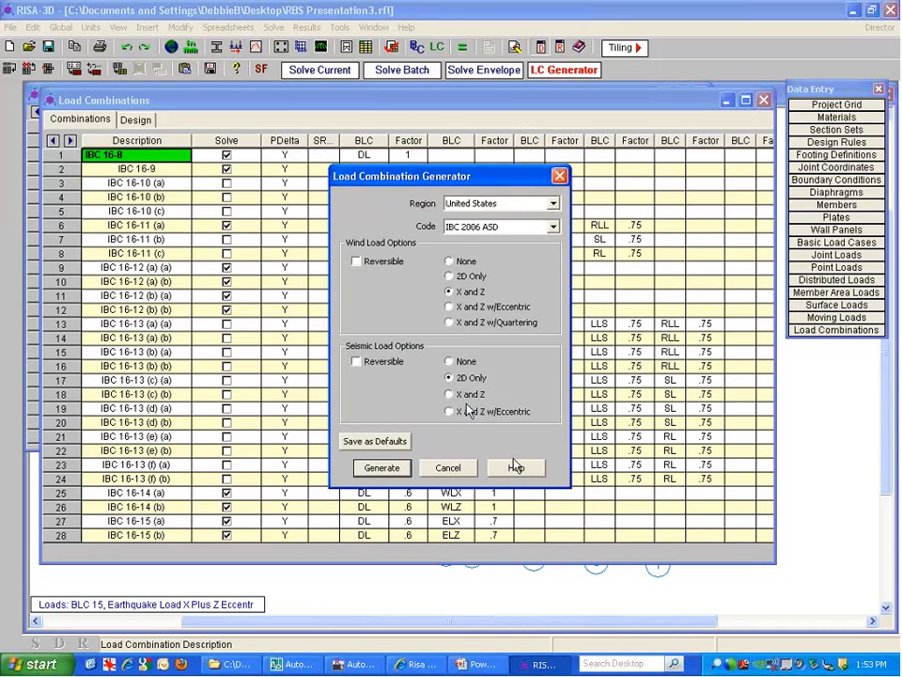
left_click(457, 469)
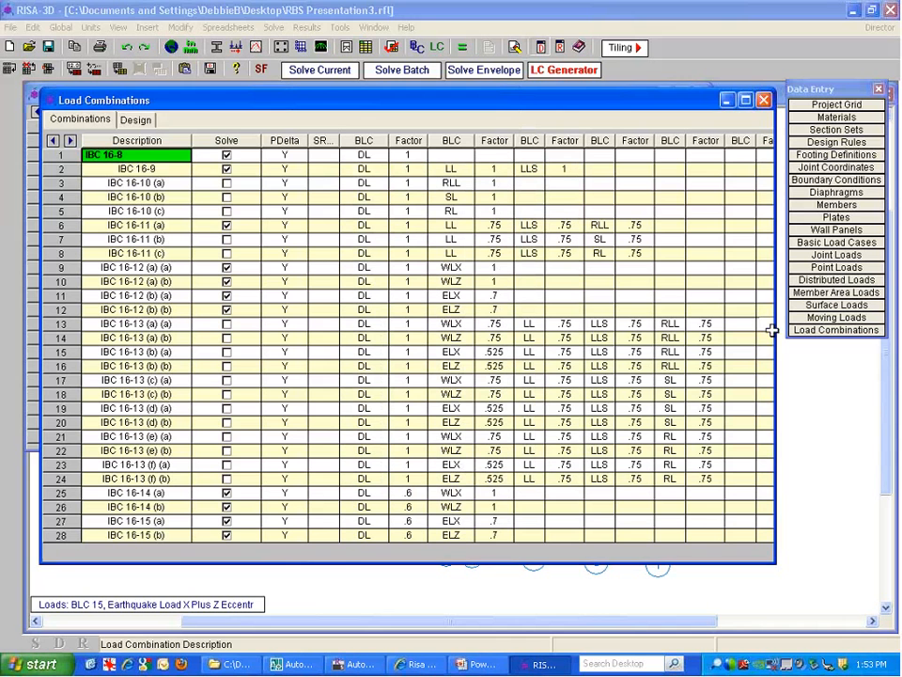
Solve the Envelope of Marked Combinations
left_click(800, 448)
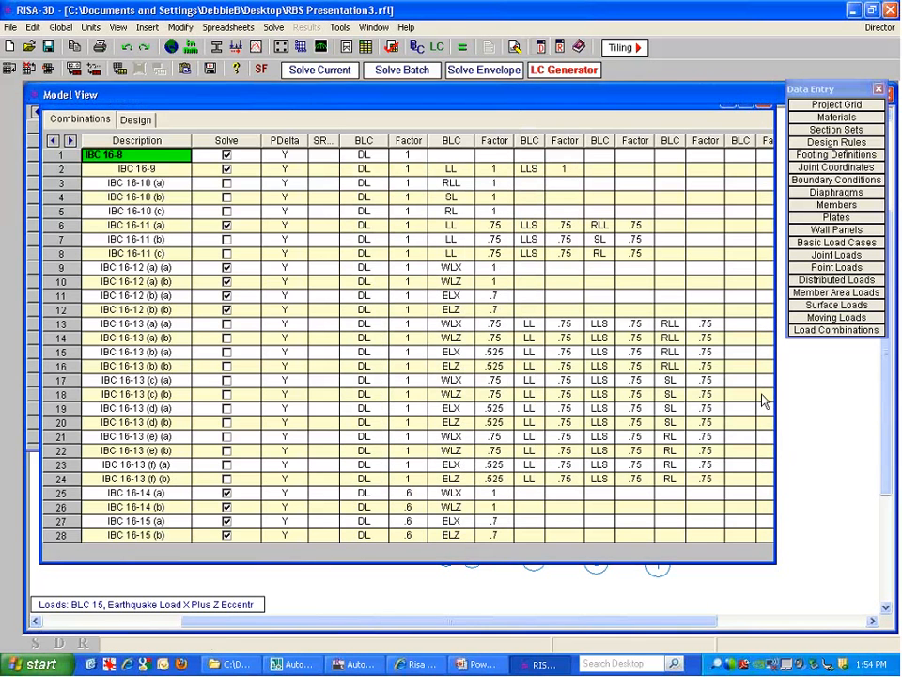
left_click(552, 71)
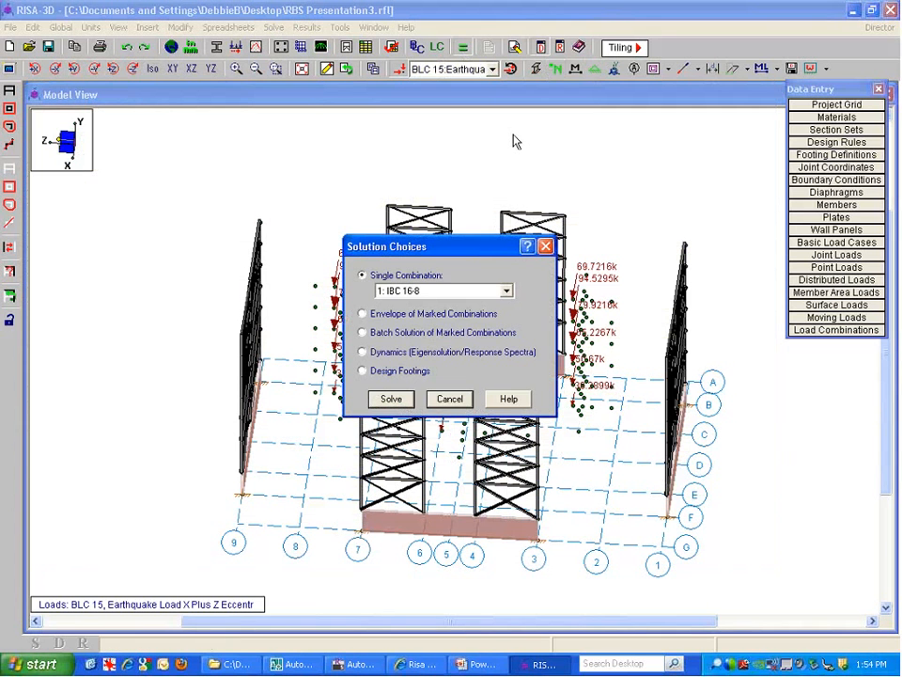
left_click(382, 319)
left_click(391, 399)
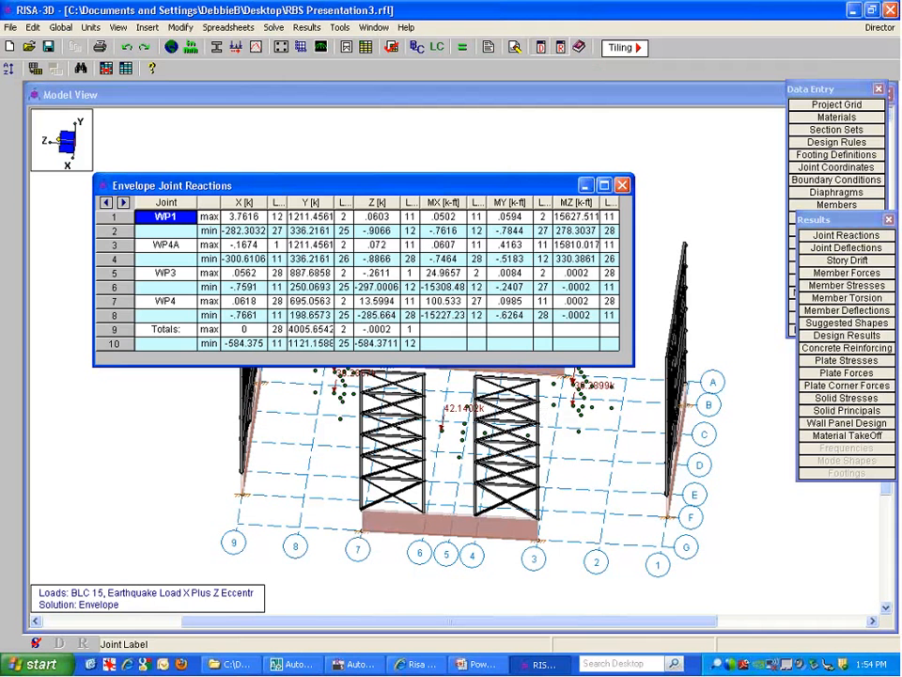
Review the envelope joint reactions, including min rows for WP1 and WP4A, then close the table
left_click_drag(230, 217, 557, 327)
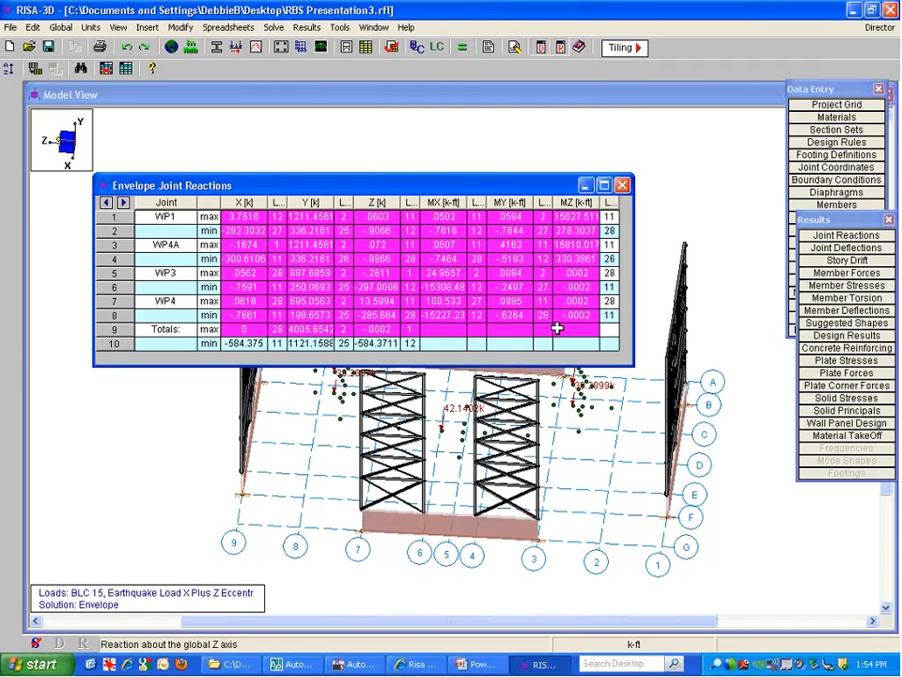
left_click(209, 216)
left_click(209, 230)
left_click(208, 259)
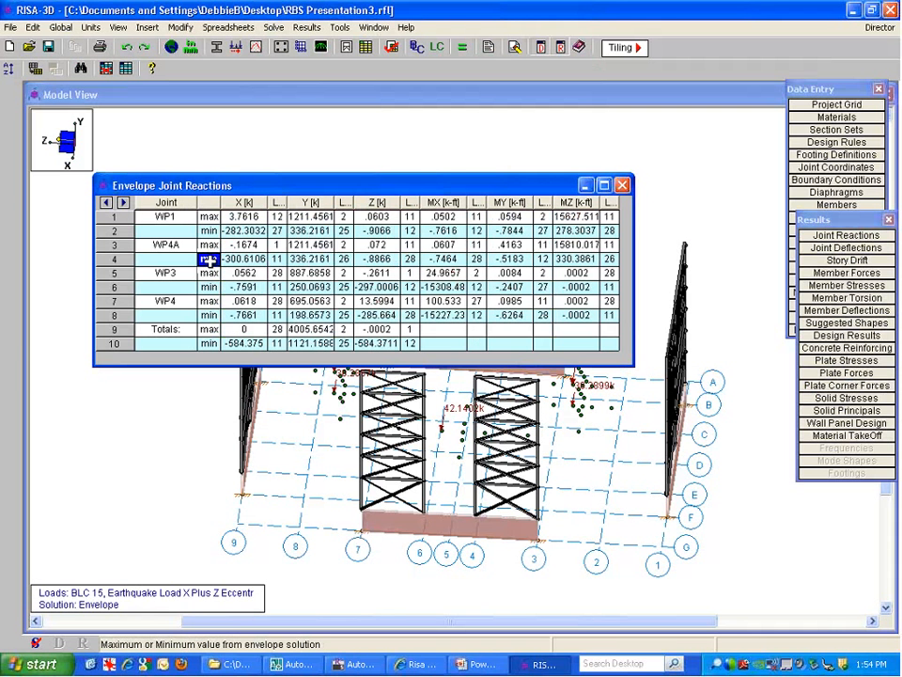
left_click(624, 184)
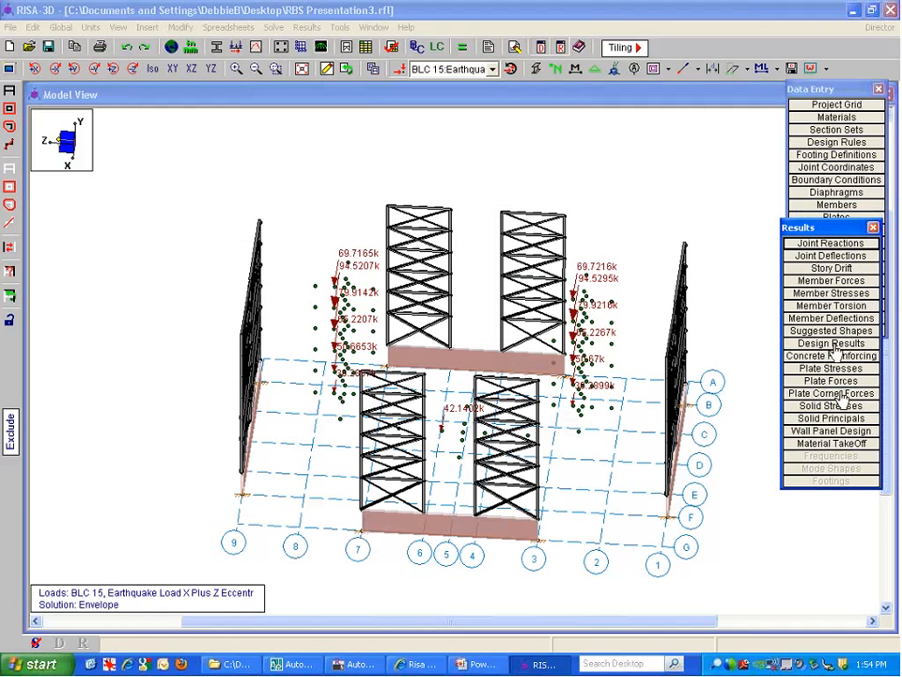
Open the envelope steel code checks and widen the window and its columns
left_click(830, 344)
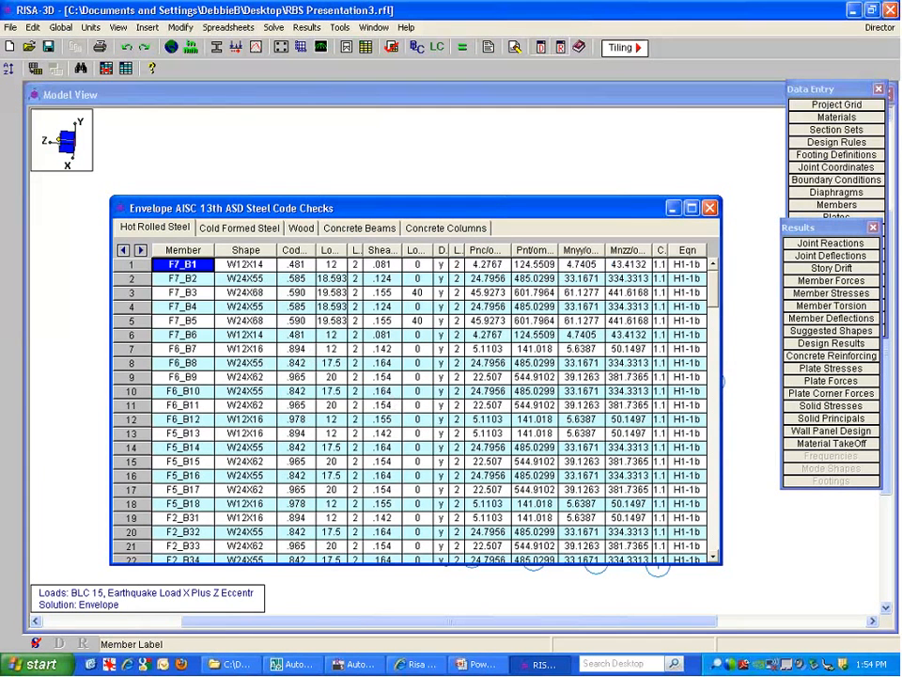
left_click_drag(320, 208, 276, 110)
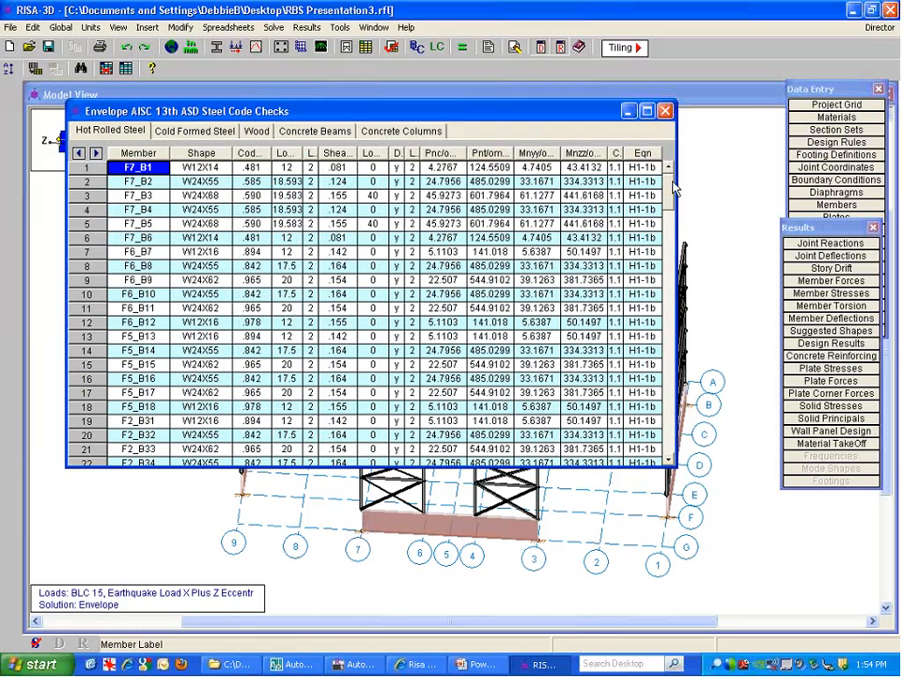
left_click_drag(752, 182, 756, 182)
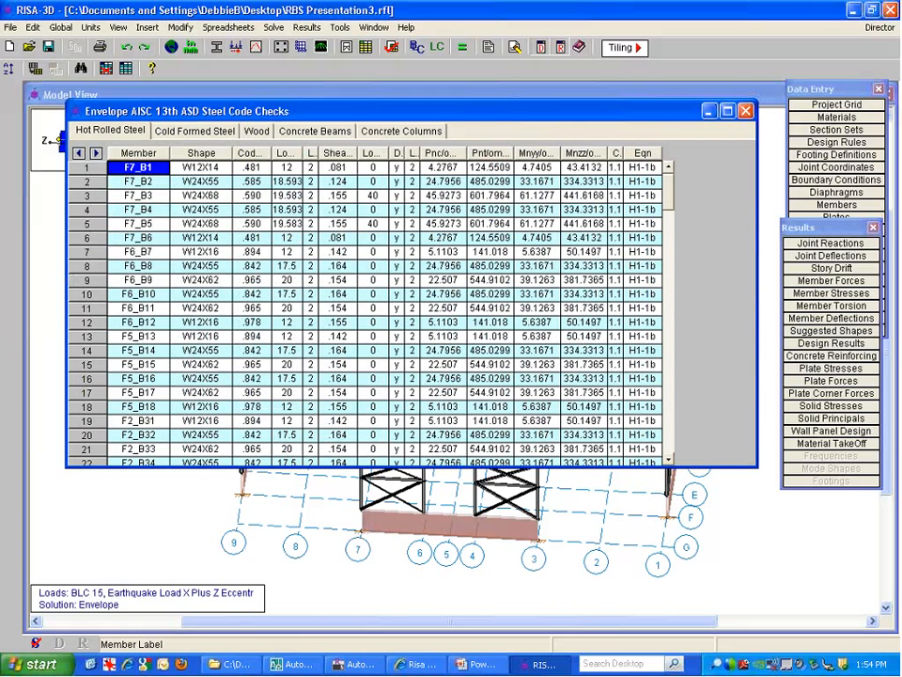
left_click_drag(252, 371, 252, 463)
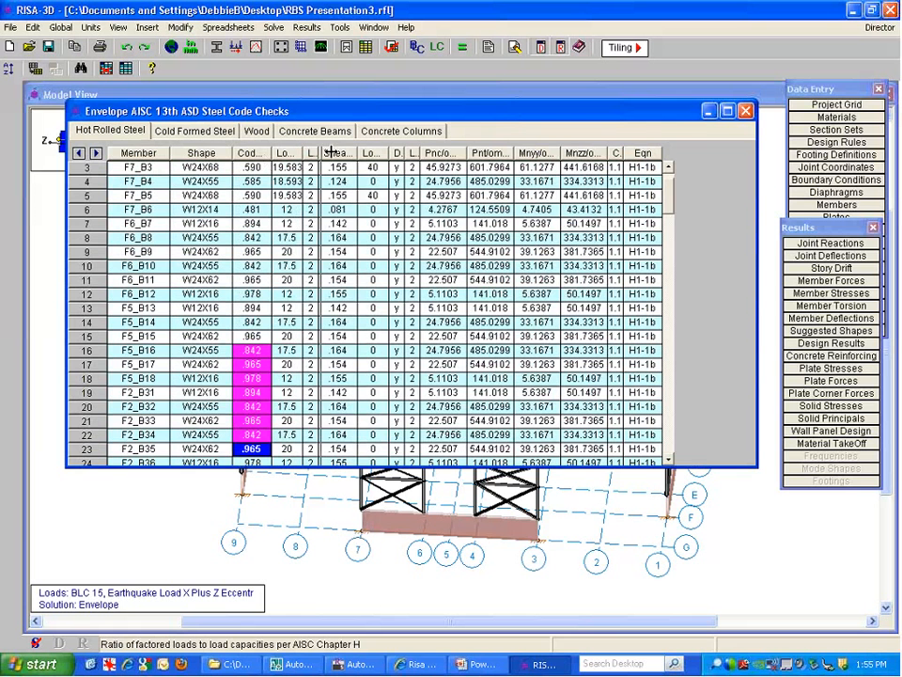
left_click_drag(318, 154, 360, 153)
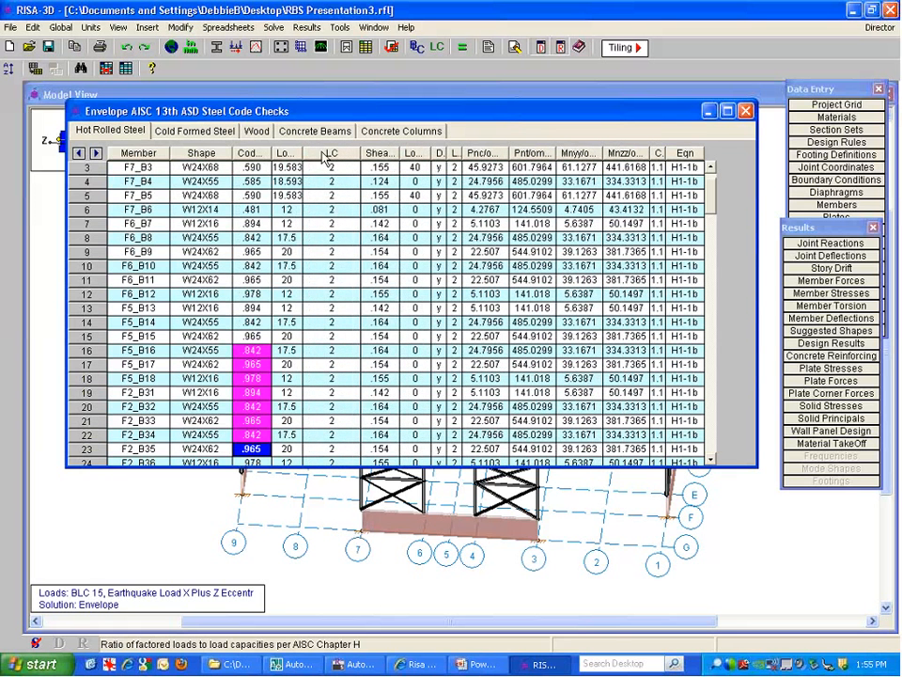
left_click(244, 155)
right_click(245, 158)
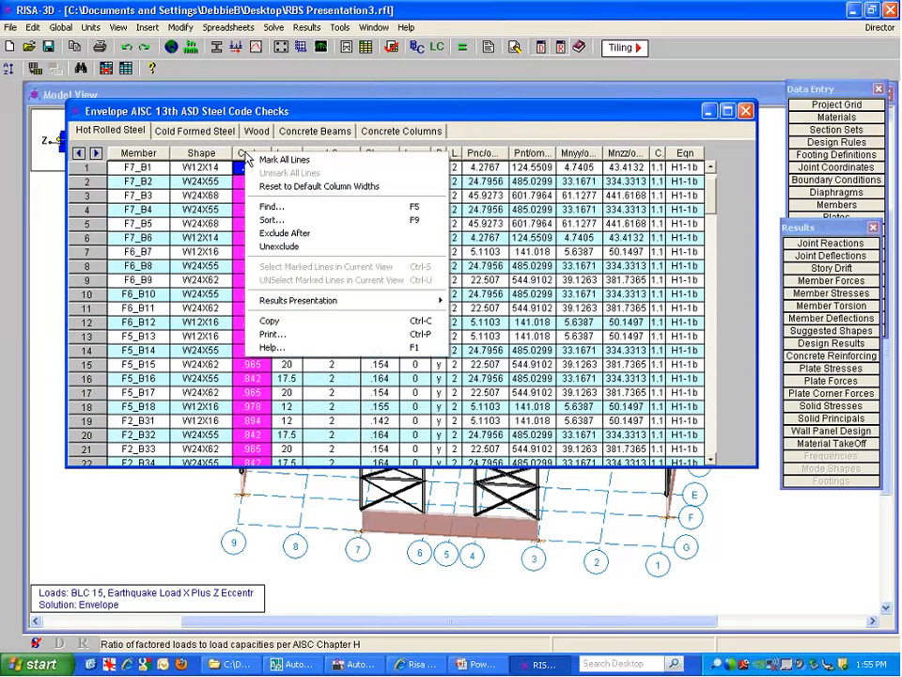
left_click(241, 153)
left_click_drag(272, 151, 313, 150)
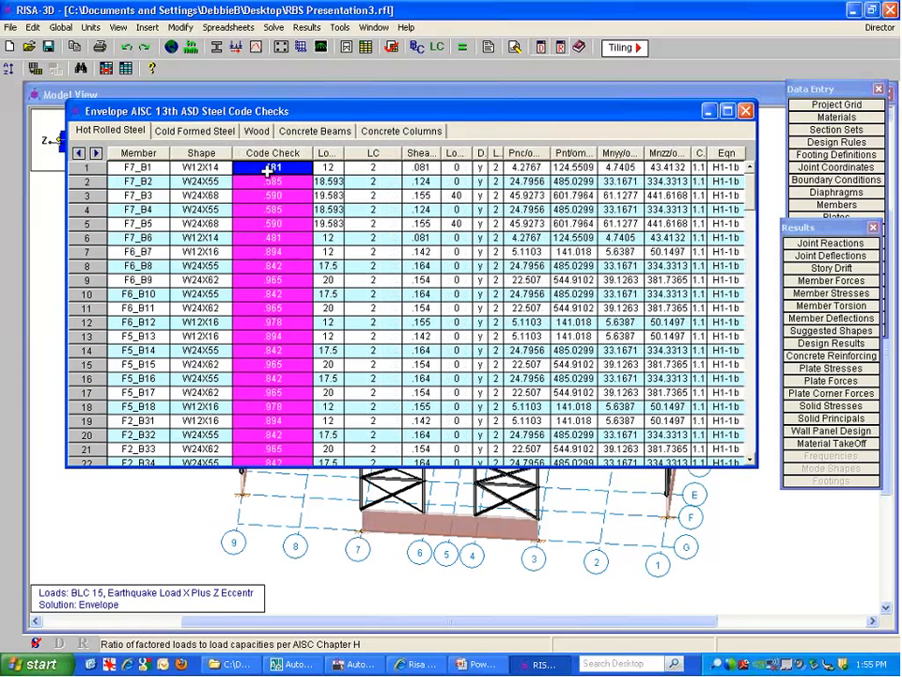
left_click(271, 223)
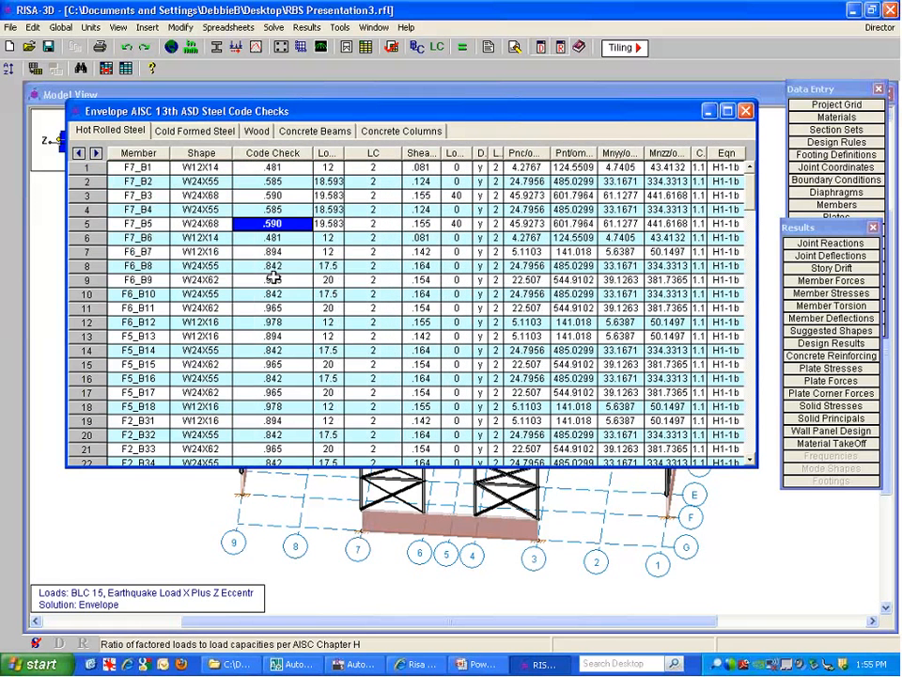
Sort the Code Check column from Abs Max to Abs Min
left_click(277, 155)
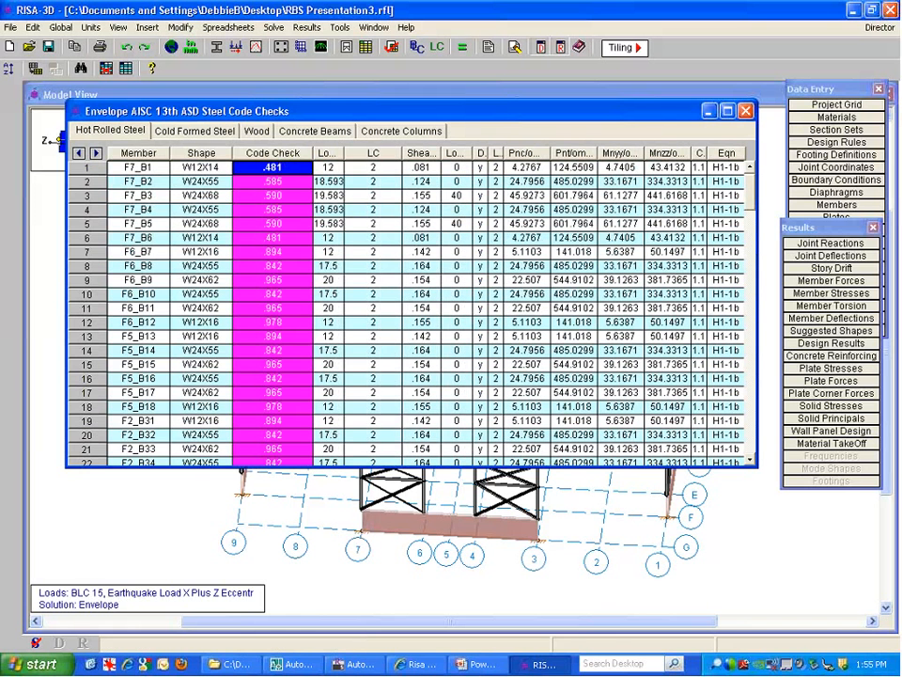
right_click(274, 197)
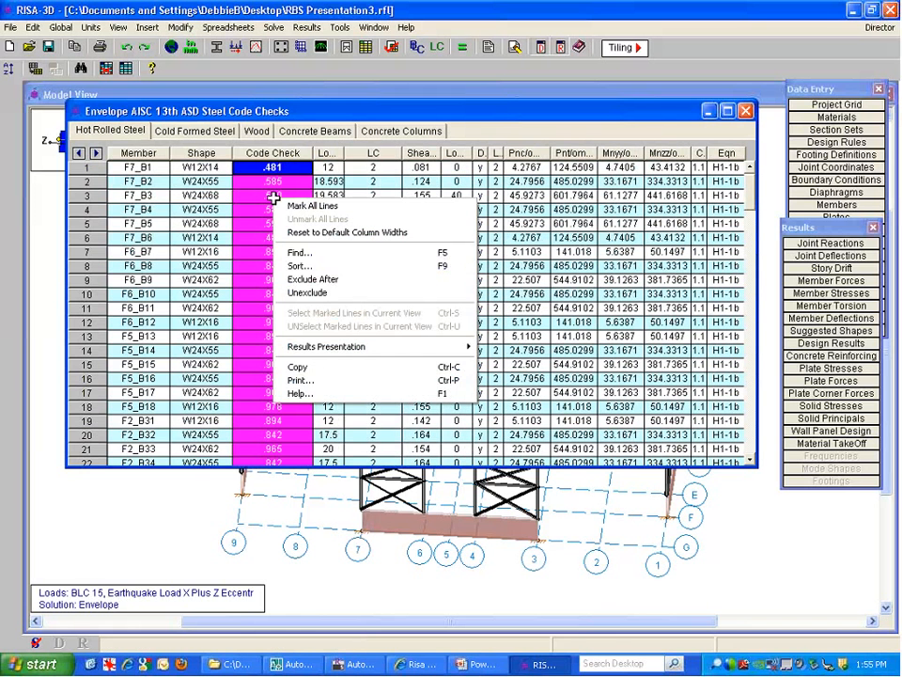
left_click(322, 264)
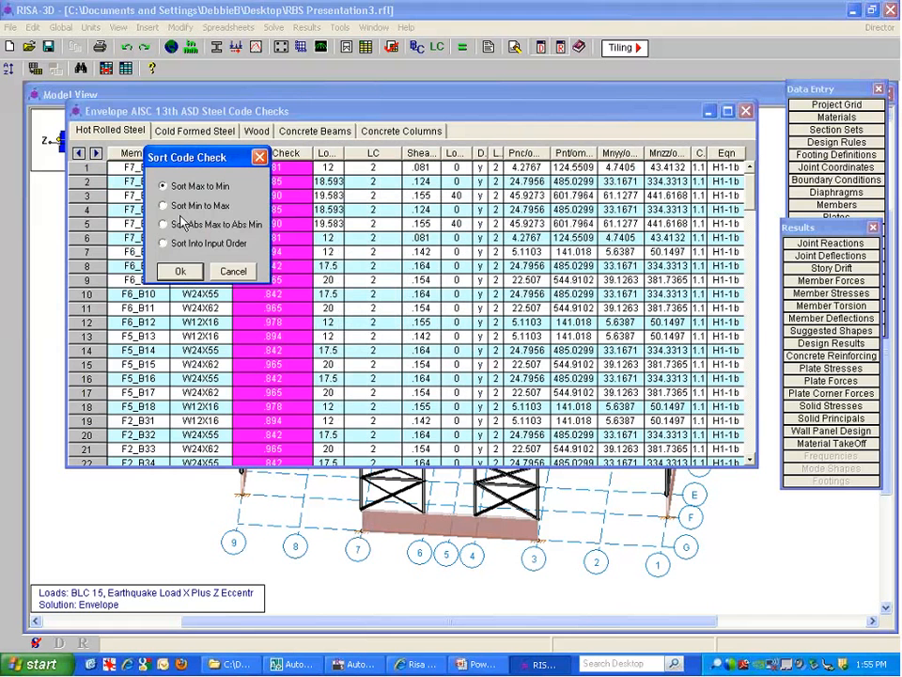
left_click(179, 218)
left_click(177, 271)
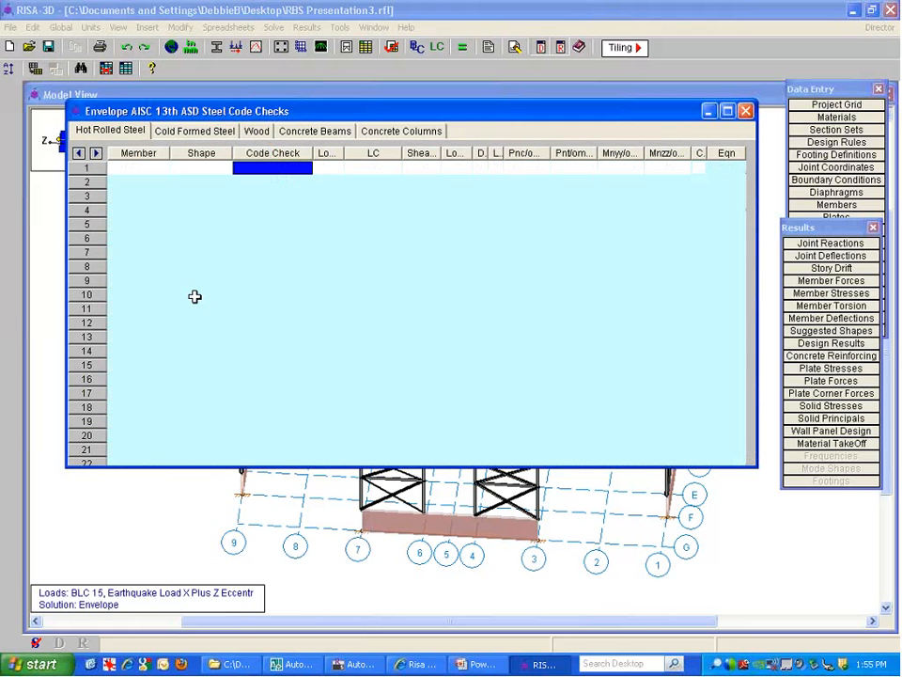
Review the top code checks (3.453 highest, M91 at 1.622), then close the results
left_click_drag(270, 172, 270, 252)
left_click(263, 174)
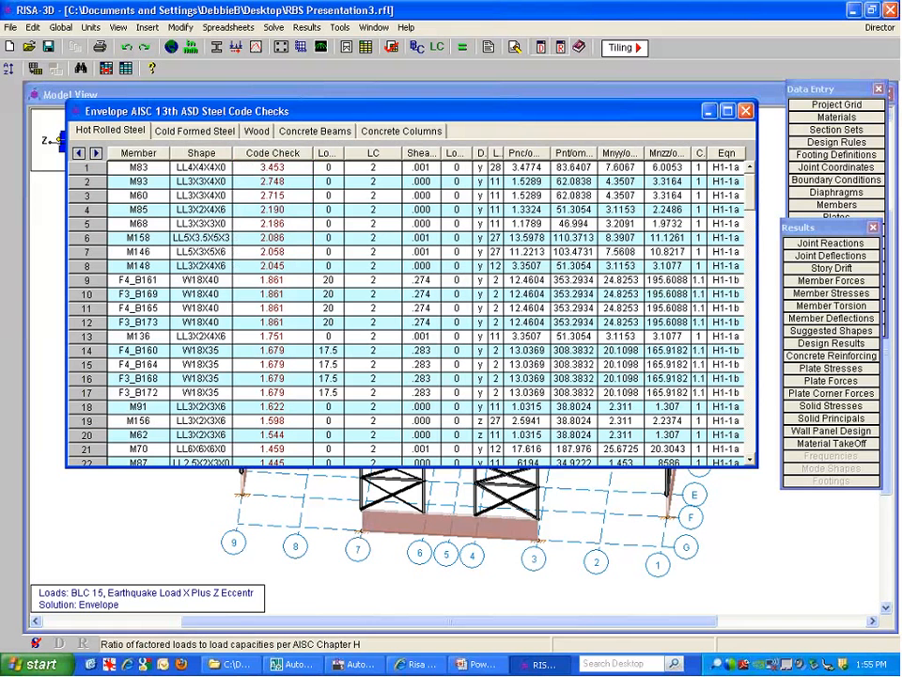
left_click(265, 175)
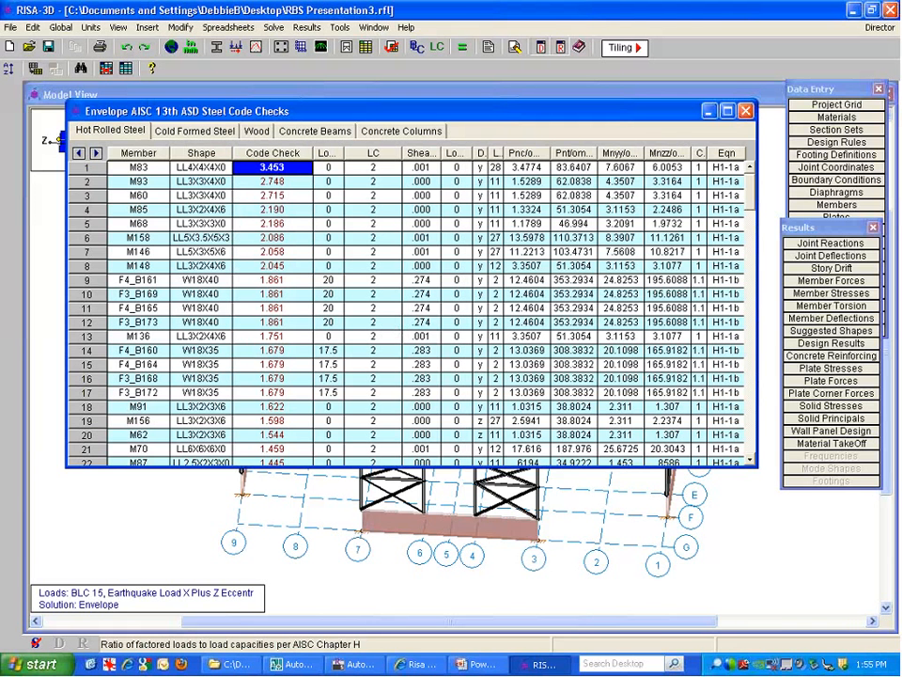
left_click(290, 410)
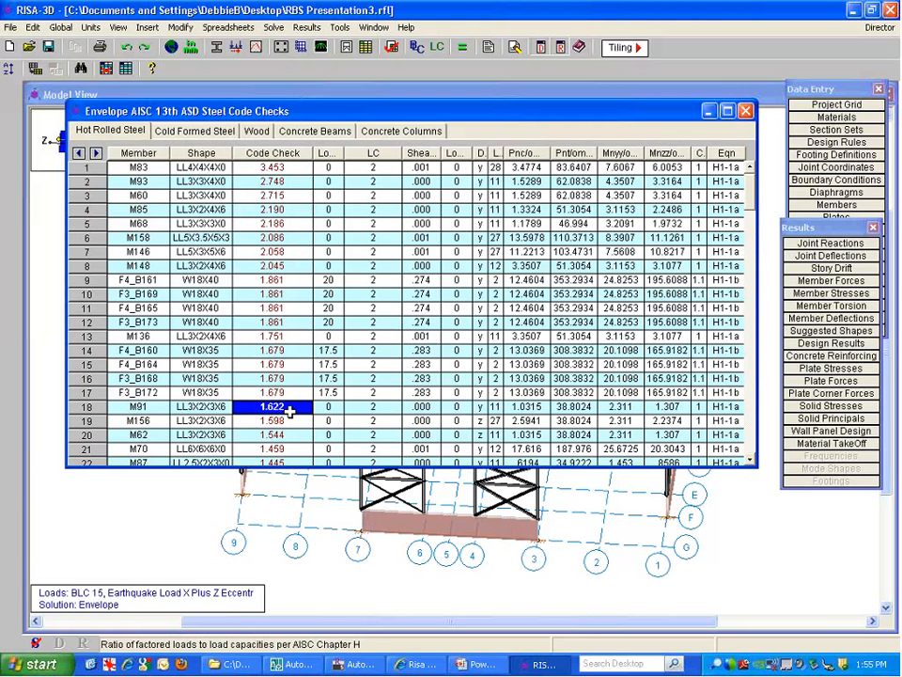
left_click(194, 173)
left_click(139, 180)
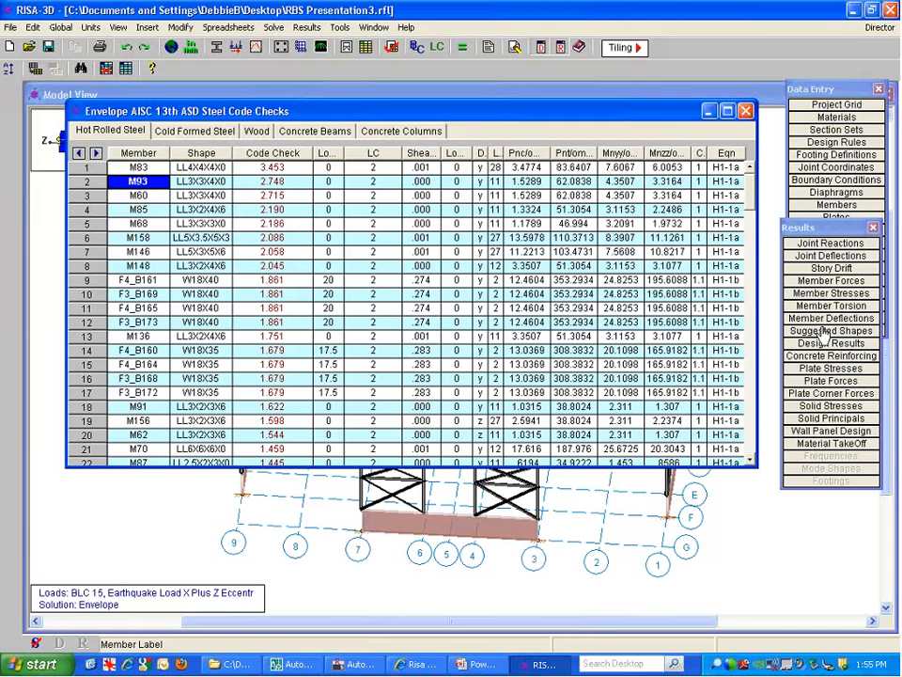
left_click(746, 111)
left_click_drag(831, 227, 837, 223)
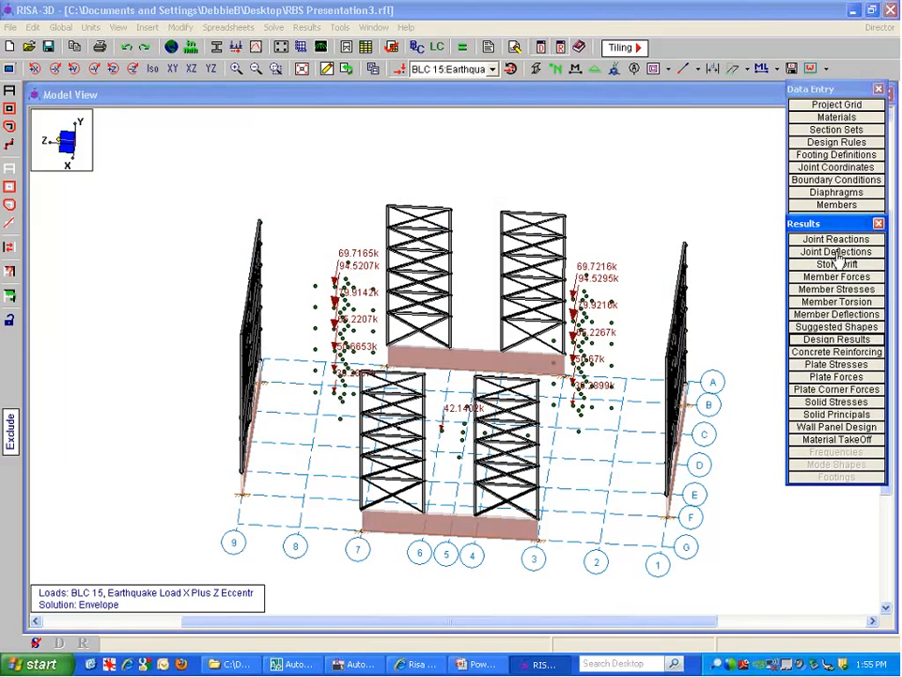
Review the Suggested Shapes table, e.g. M48 LL5X5X6X0 to LL6X6X6X0, M92 with none
left_click(836, 327)
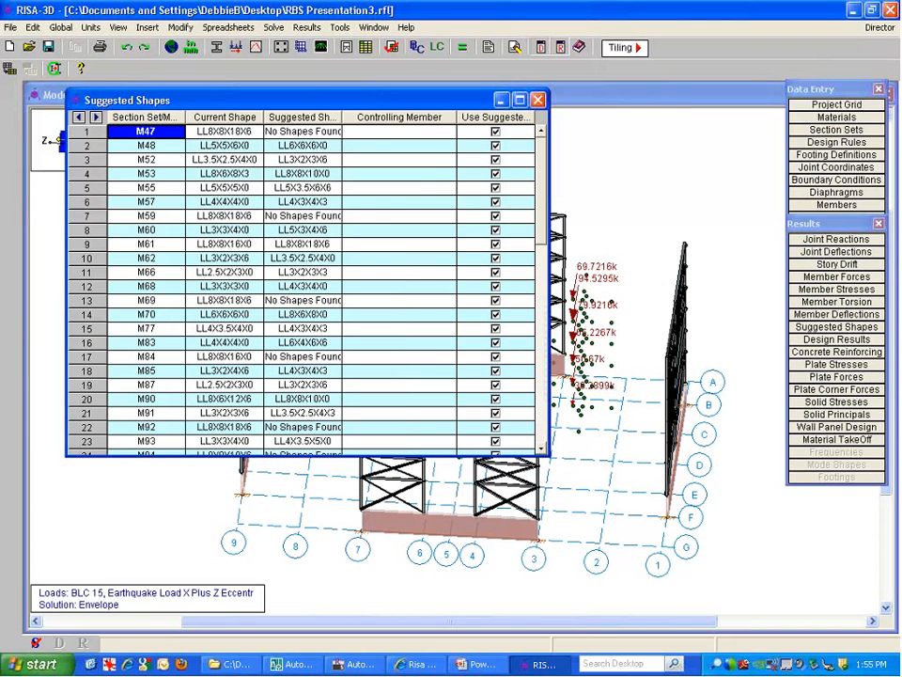
left_click(302, 243)
scroll(361, 251, "down", 4)
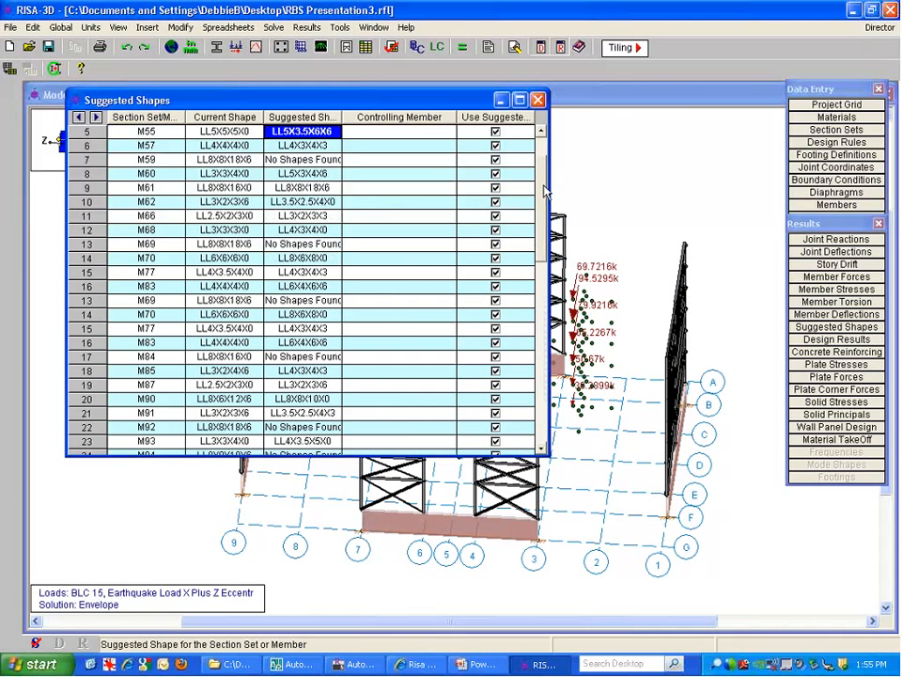
left_click(309, 300)
left_click(225, 259)
left_click(304, 260)
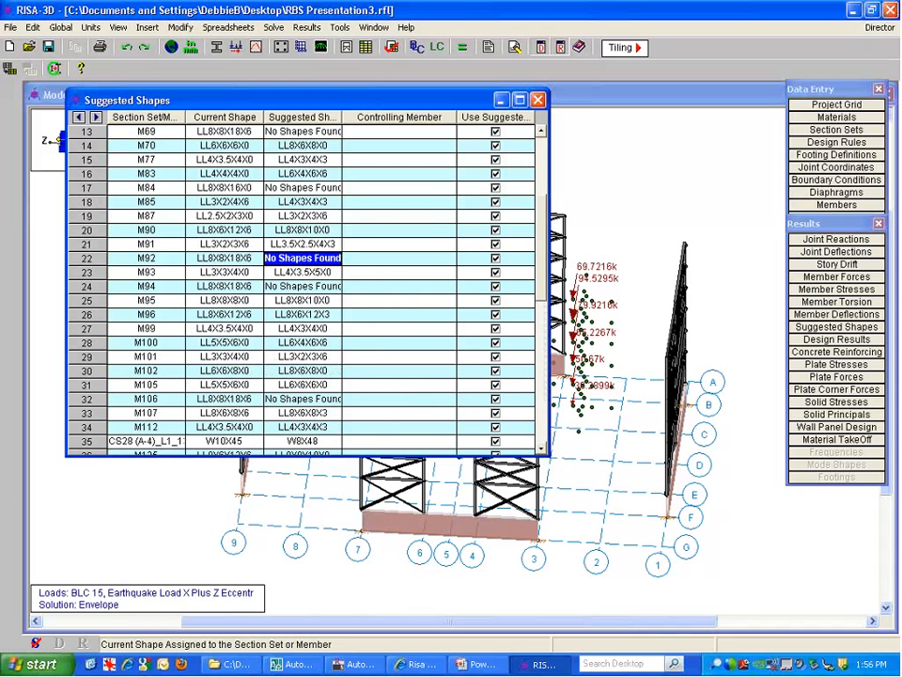
scroll(542, 306, "down", 4)
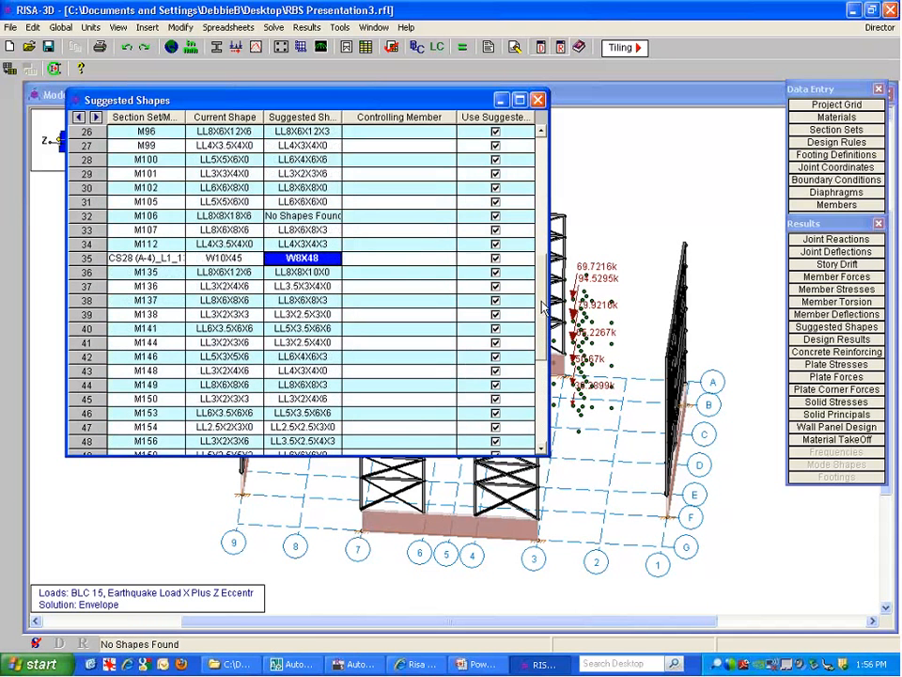
scroll(542, 306, "up", 10)
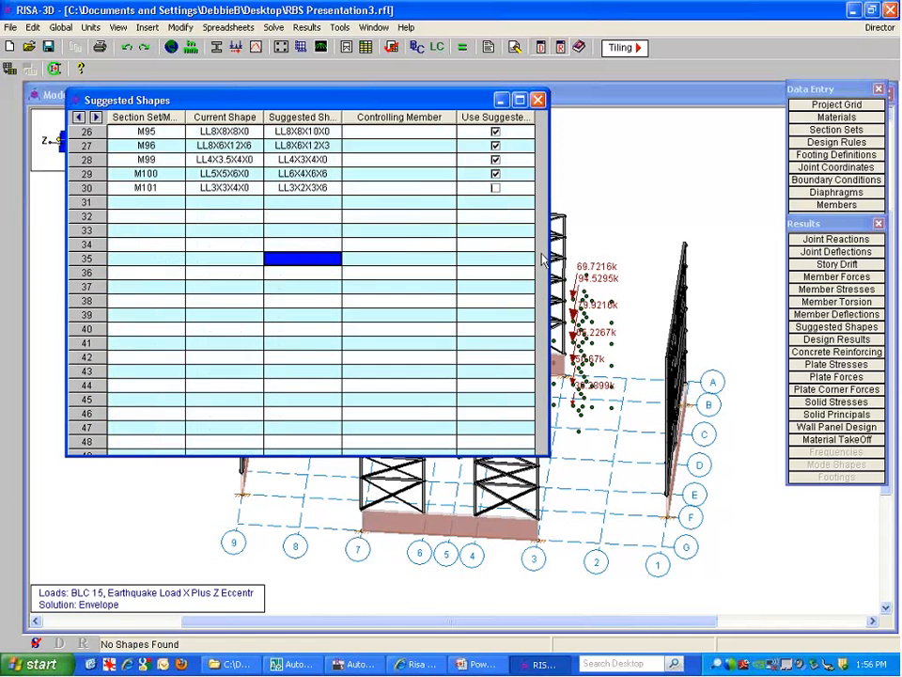
Check member M47's current shape and choose Solve Again Using the Suggested Shapes
key("Left")
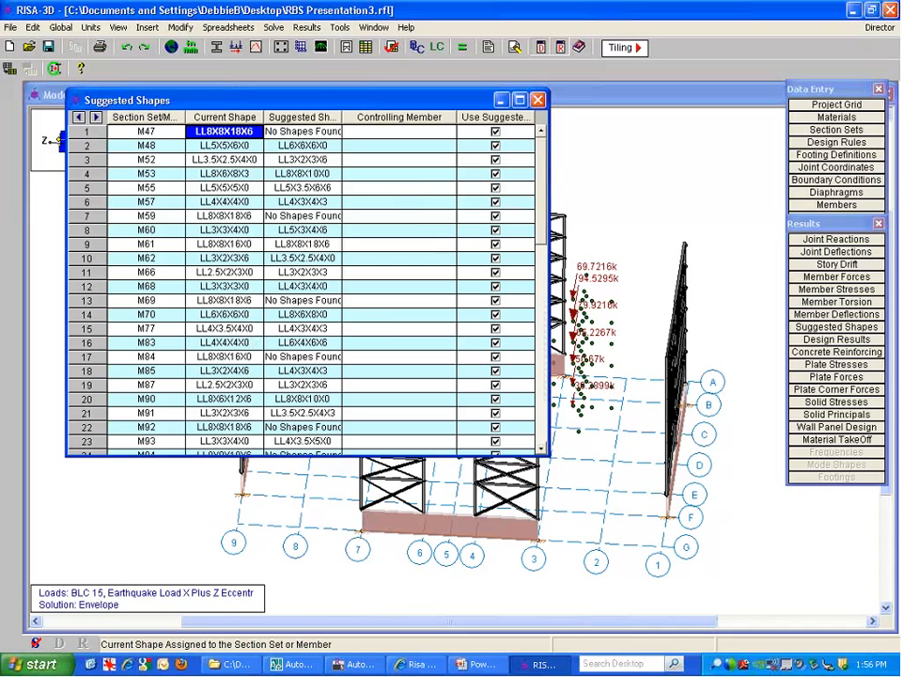
right_click(213, 198)
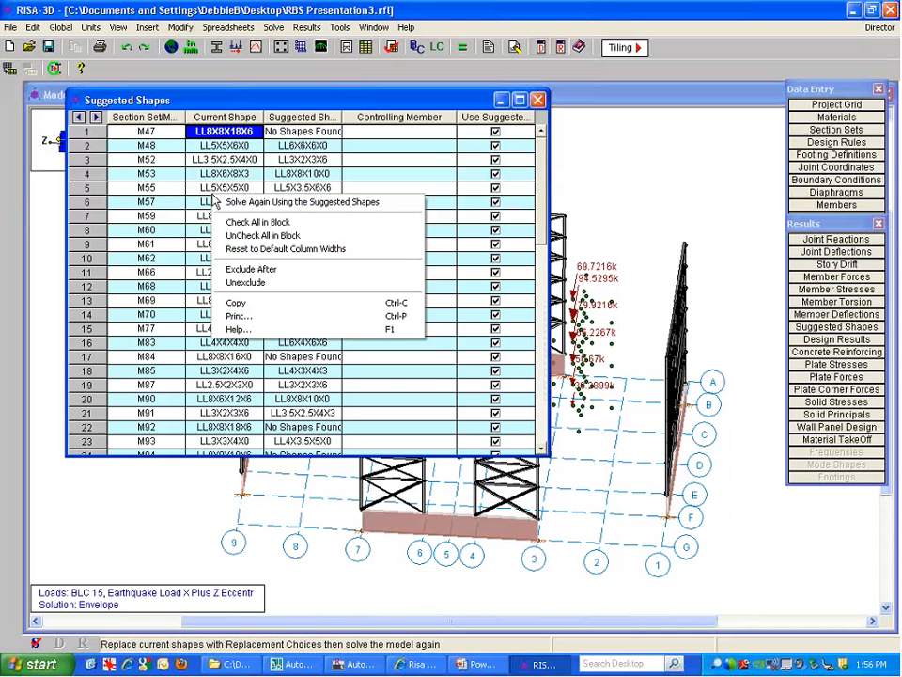
left_click(382, 203)
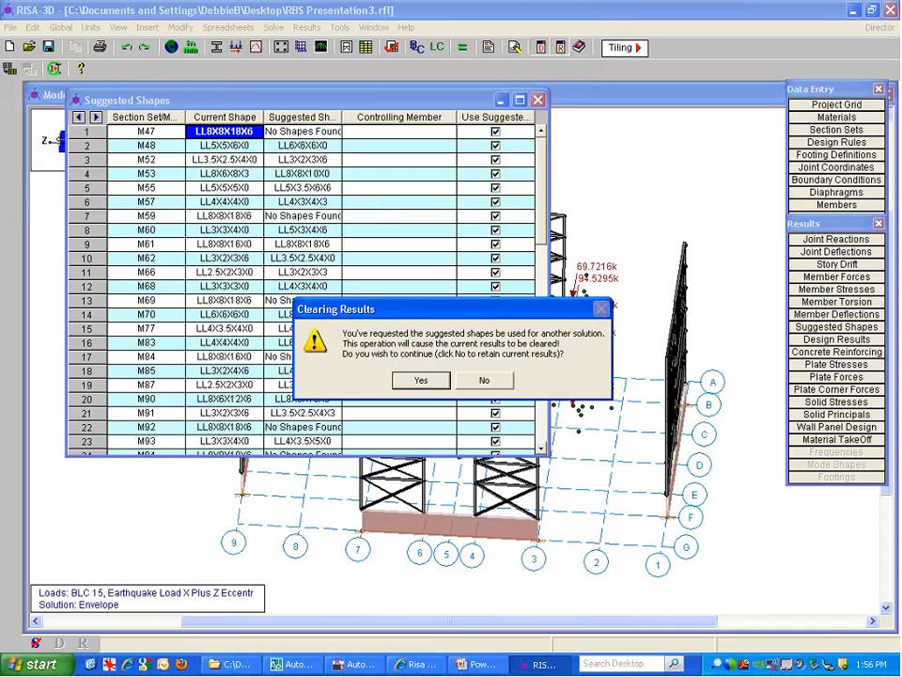
Re-solve with the suggested shapes and sort steel code checks from highest to lowest
left_click(419, 381)
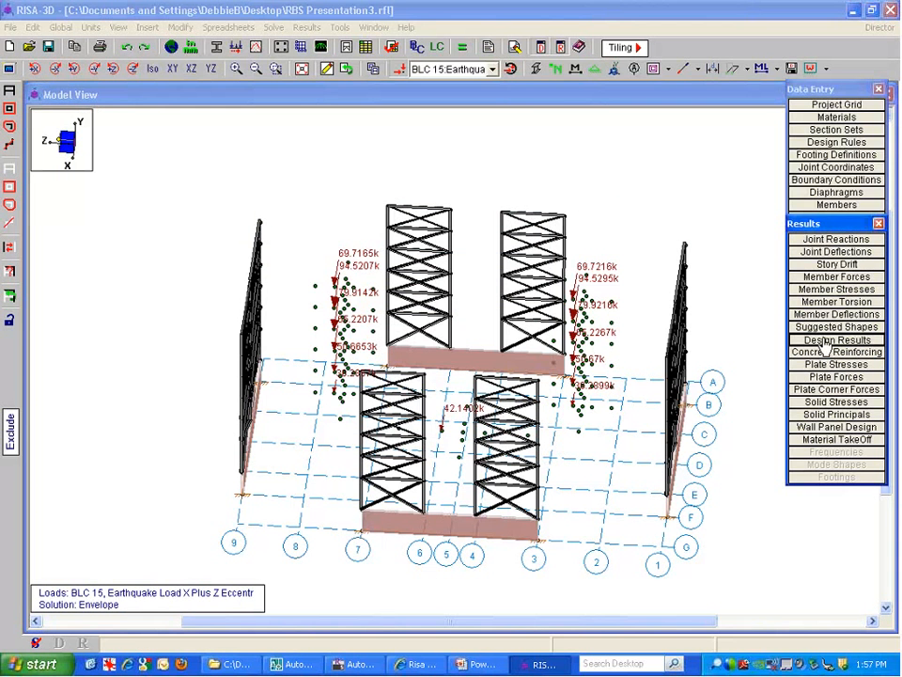
left_click(824, 340)
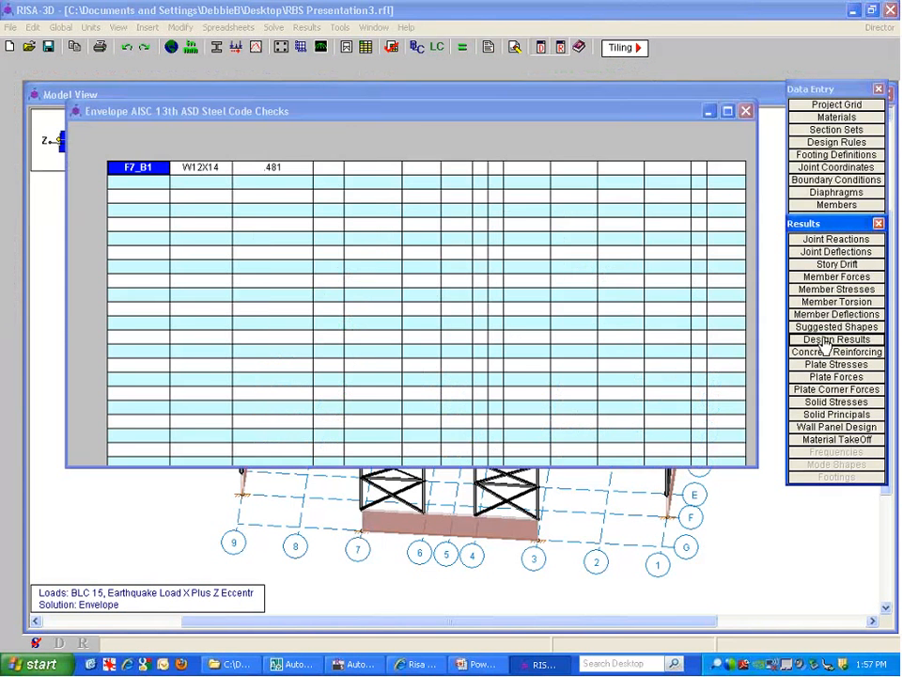
right_click(285, 153)
left_click(315, 217)
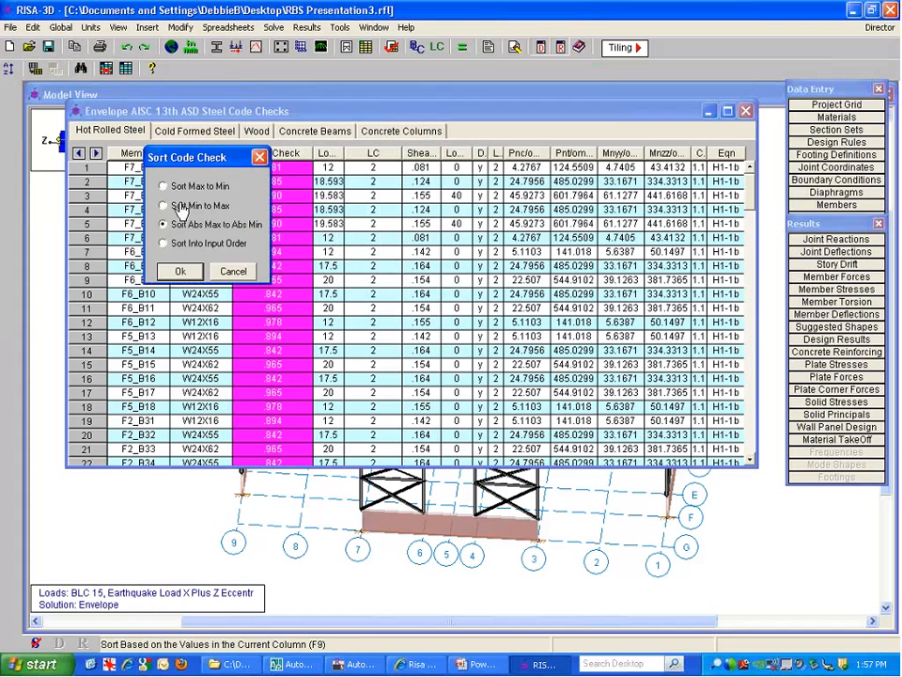
left_click(180, 268)
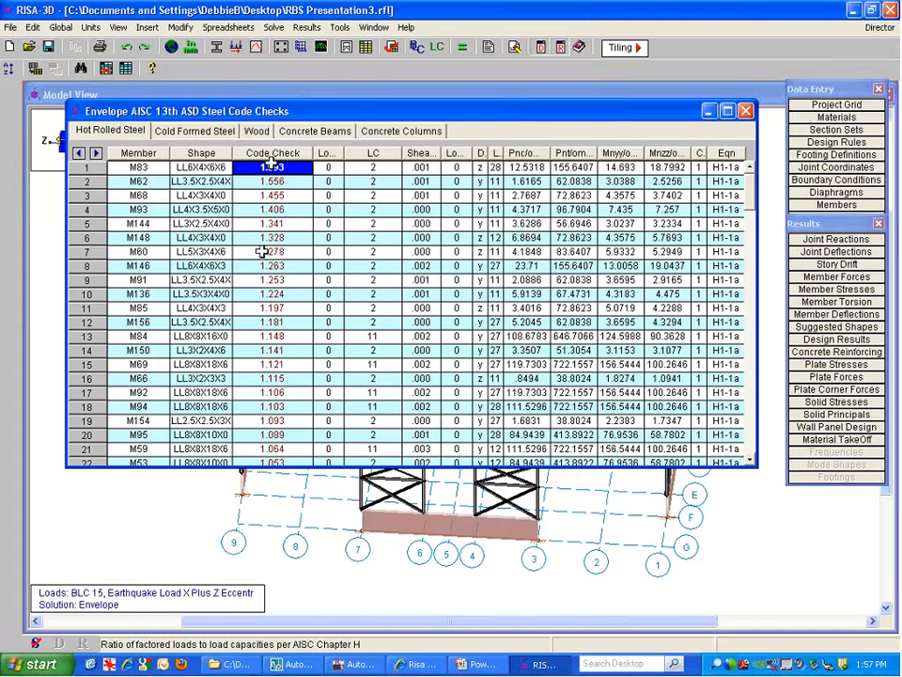
Review the top code checks, led by M83 (LL6X4X6X6) at 1.593, and select every value above 1.0
left_click(283, 209)
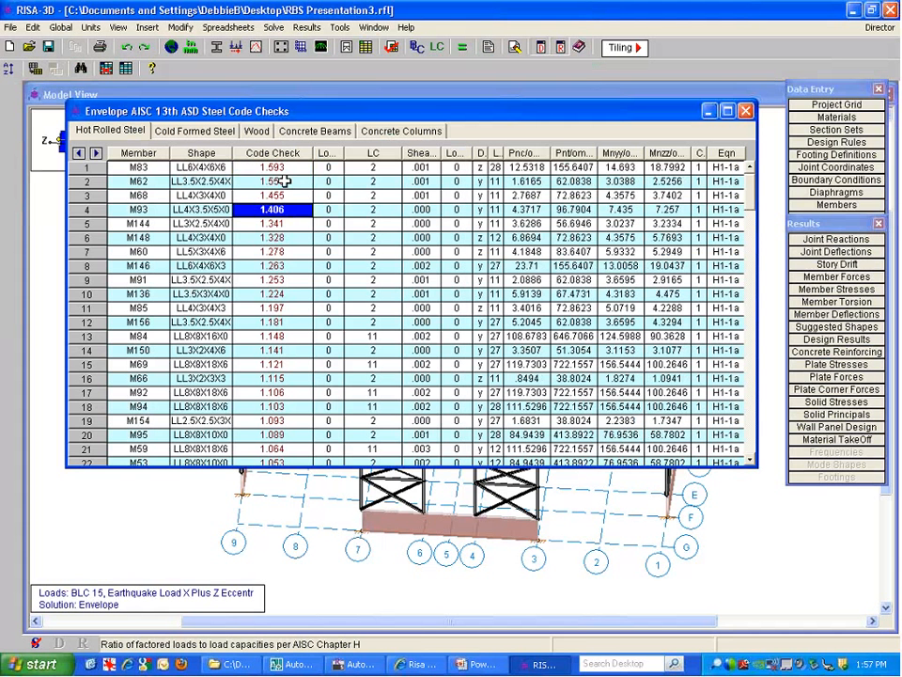
left_click(278, 167)
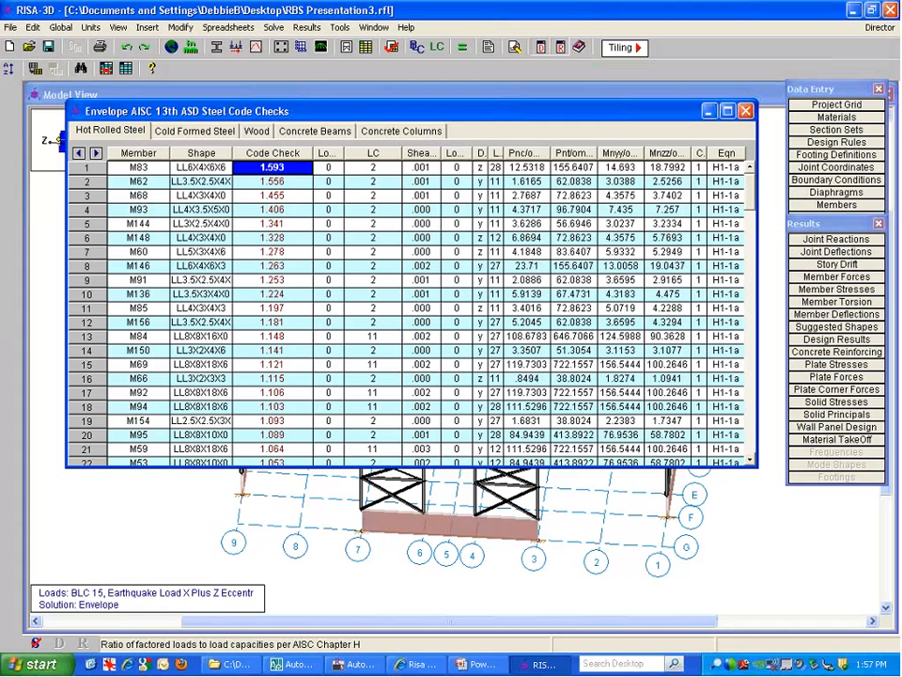
left_click_drag(297, 467, 297, 576)
left_click(278, 482)
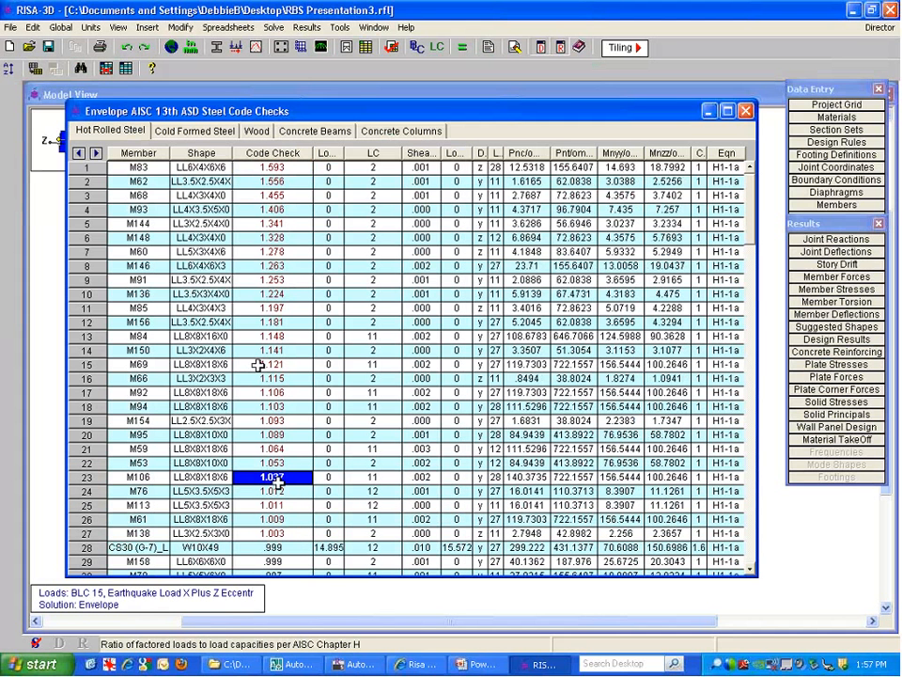
left_click(273, 167)
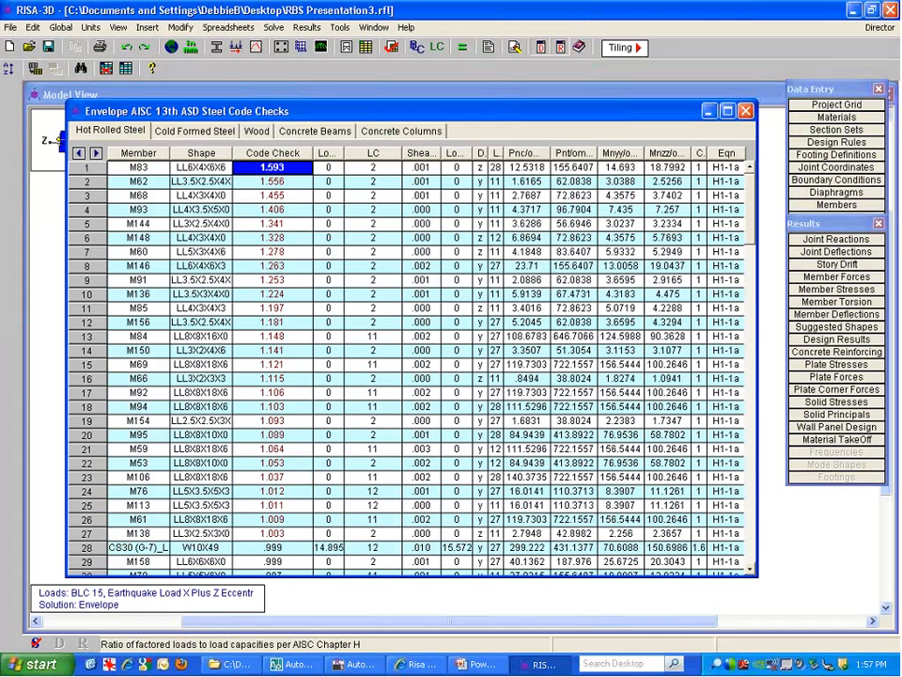
left_click(201, 168)
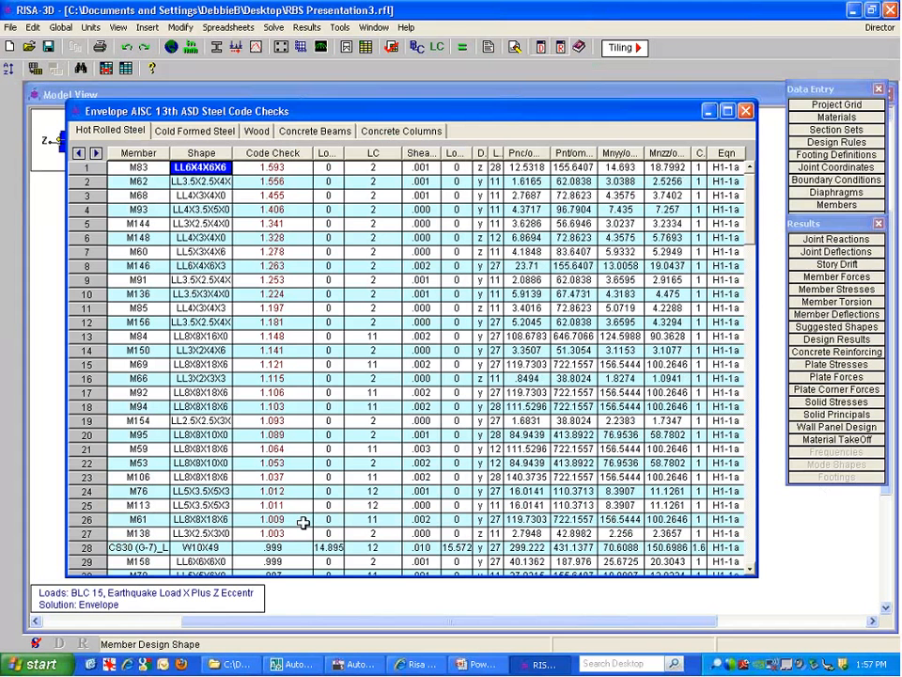
left_click_drag(285, 528, 291, 167)
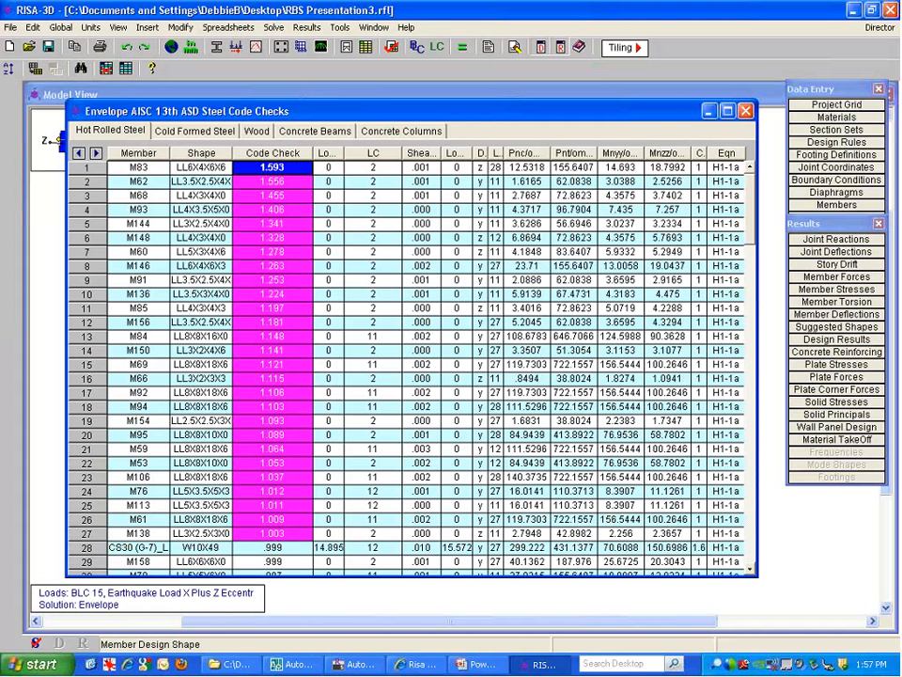
left_click(781, 569)
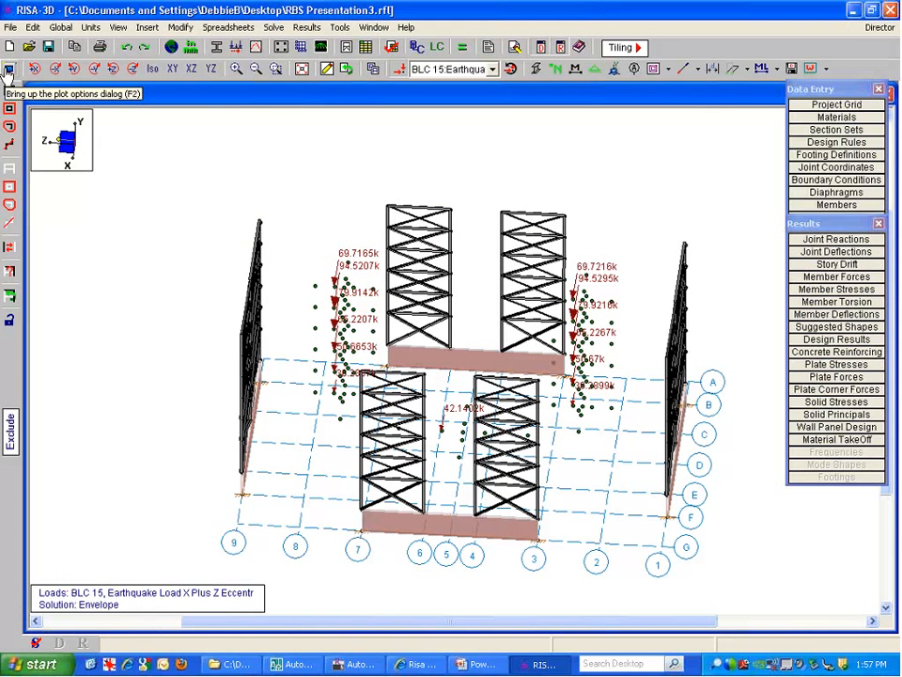
Set members to Color Coded by Unity (Bending), each labelled with its bending unity value
left_click(8, 72)
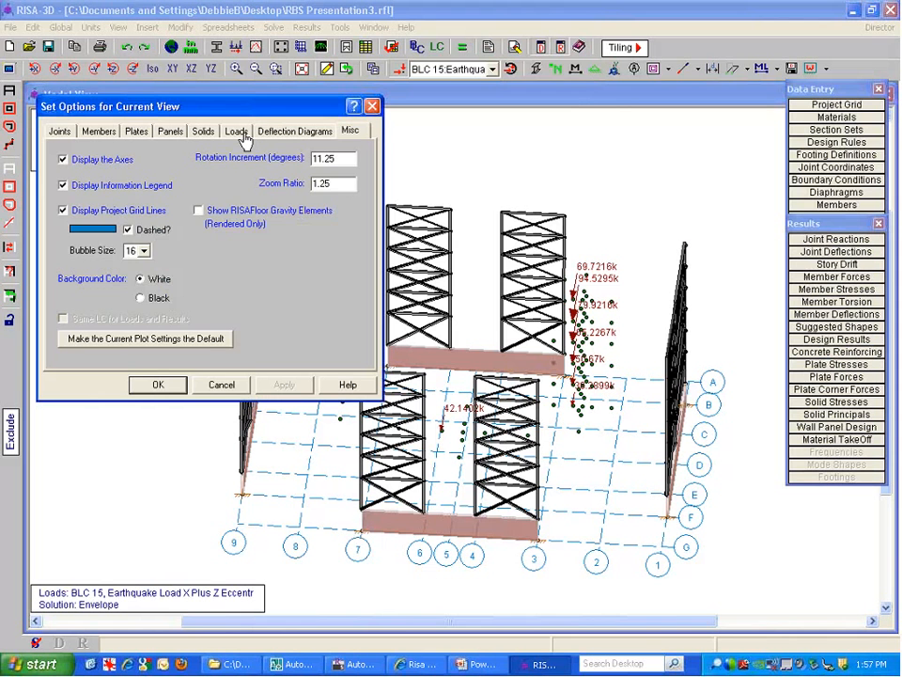
left_click(100, 131)
left_click(140, 182)
left_click(197, 214)
left_click(164, 247)
left_click(178, 252)
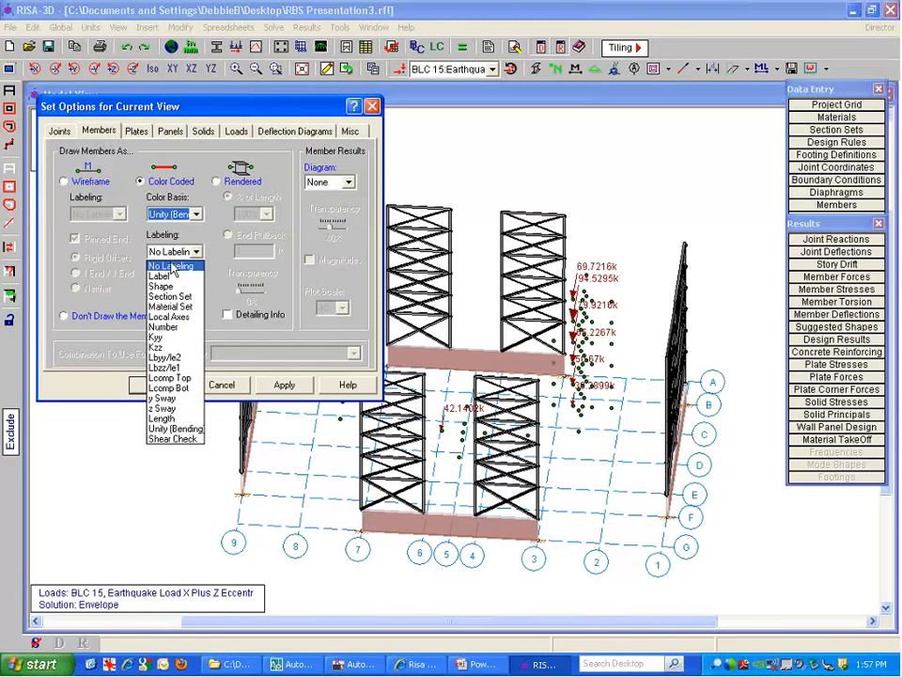
left_click(186, 428)
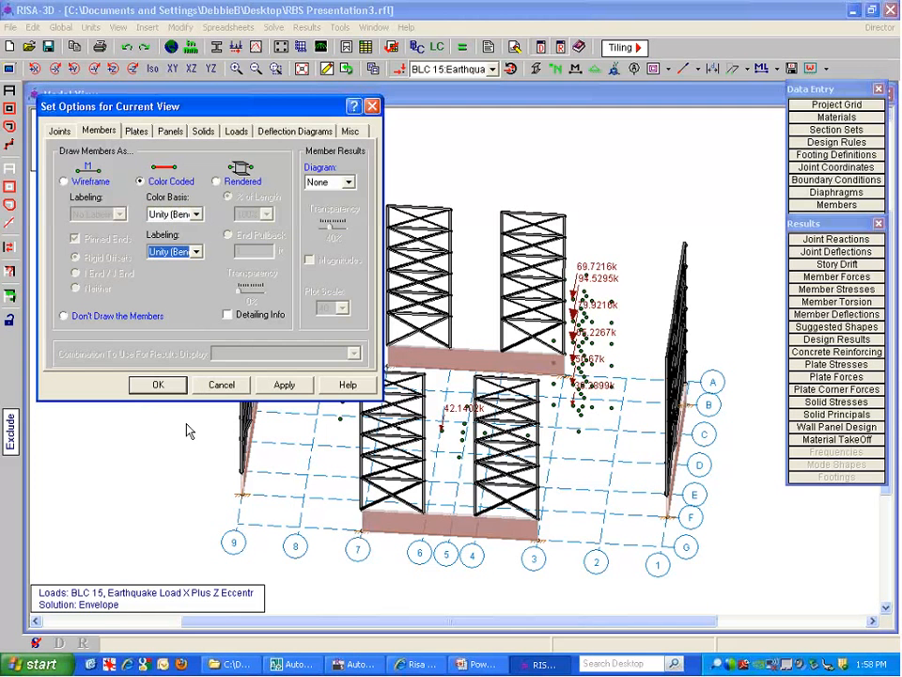
left_click(157, 387)
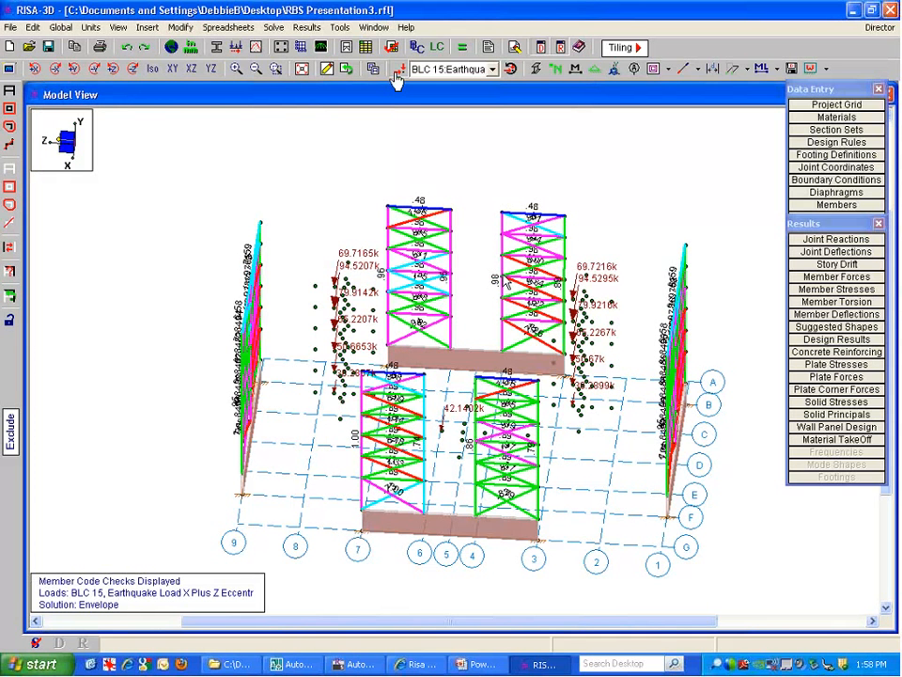
Show the color-coded model in isometric view with loads and joints hidden
left_click(154, 70)
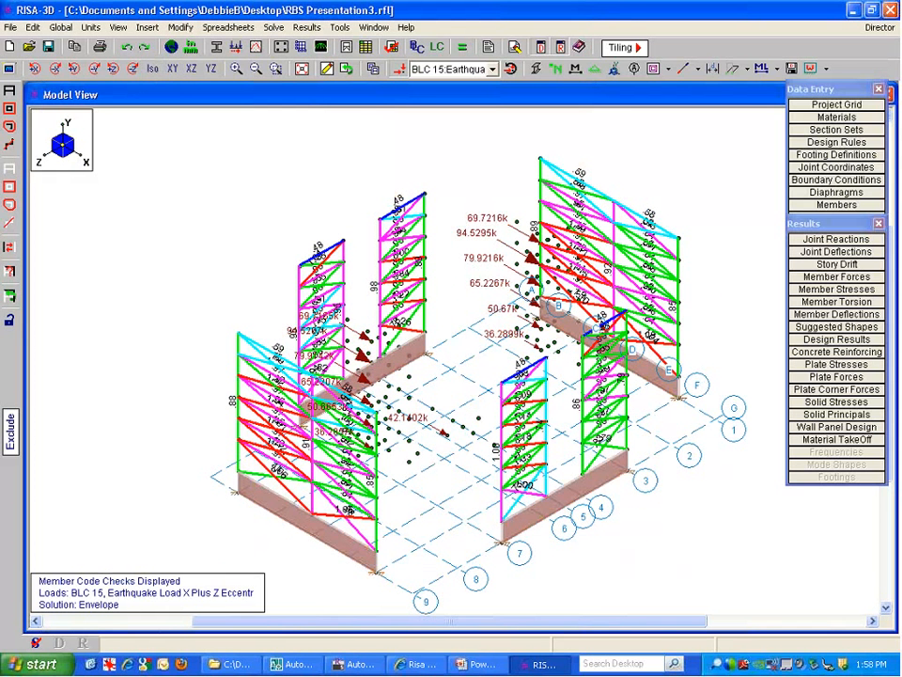
left_click(400, 70)
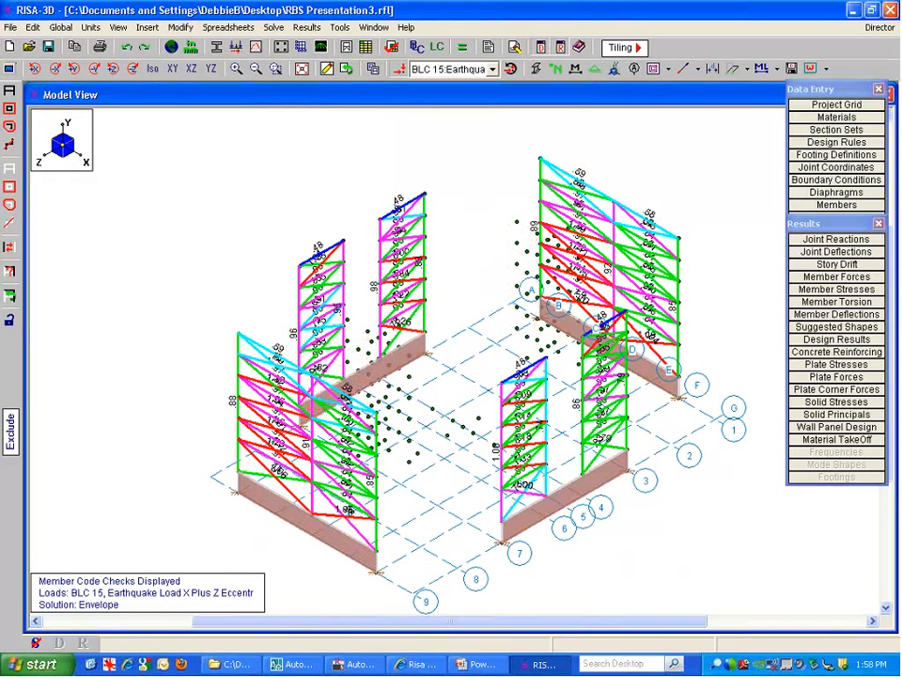
left_click(554, 71)
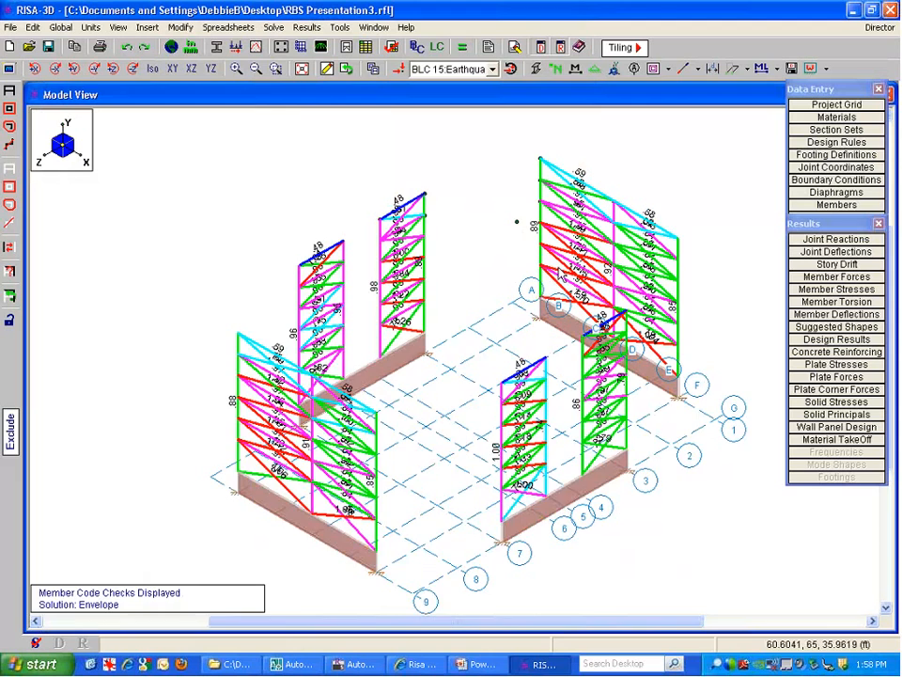
scroll(571, 225, "up", 2)
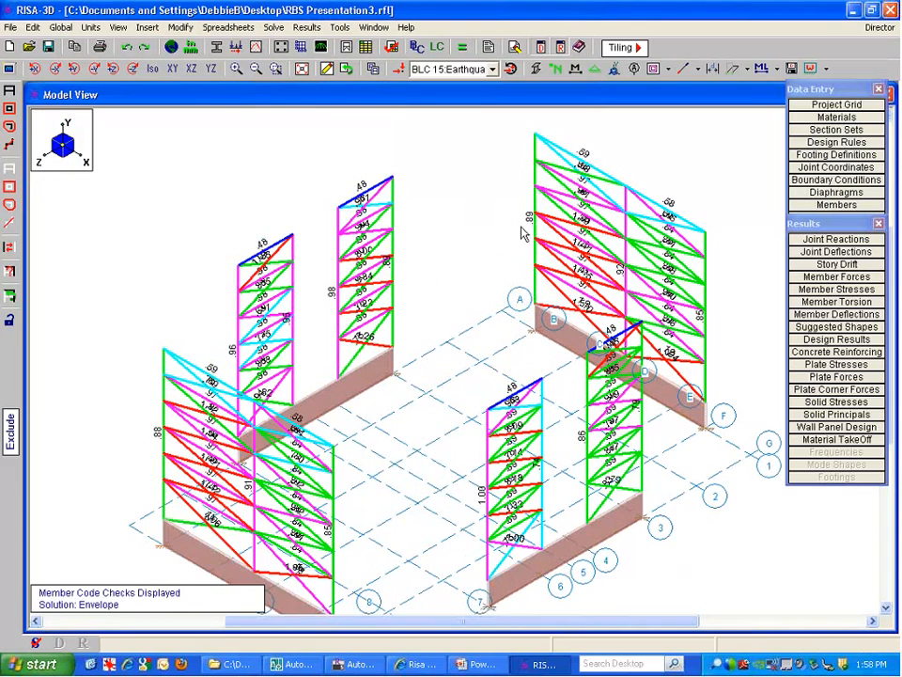
scroll(573, 232, "up", 6)
scroll(590, 230, "up", 1)
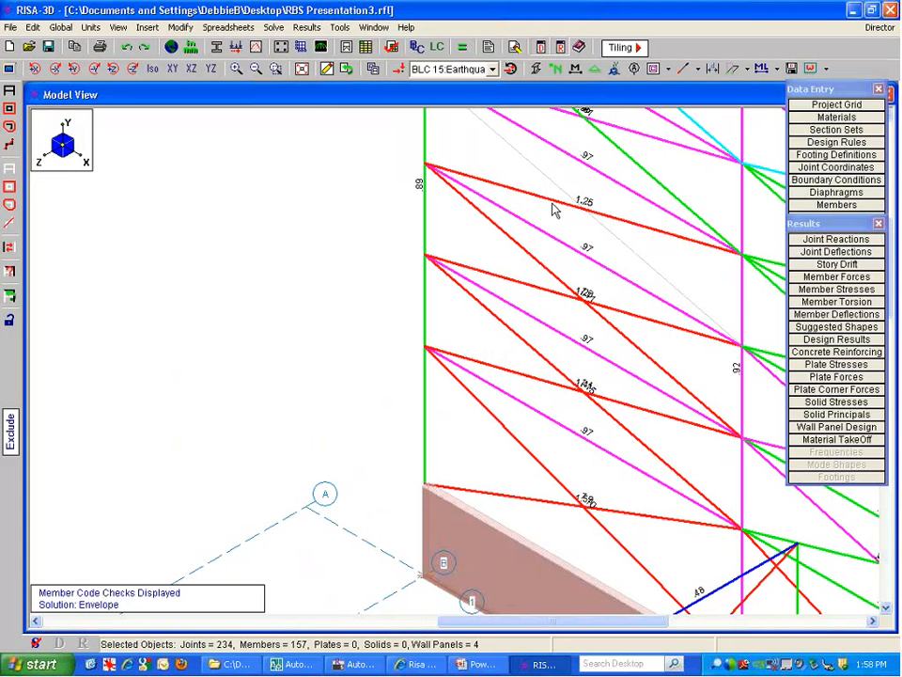
scroll(470, 201, "down", 3)
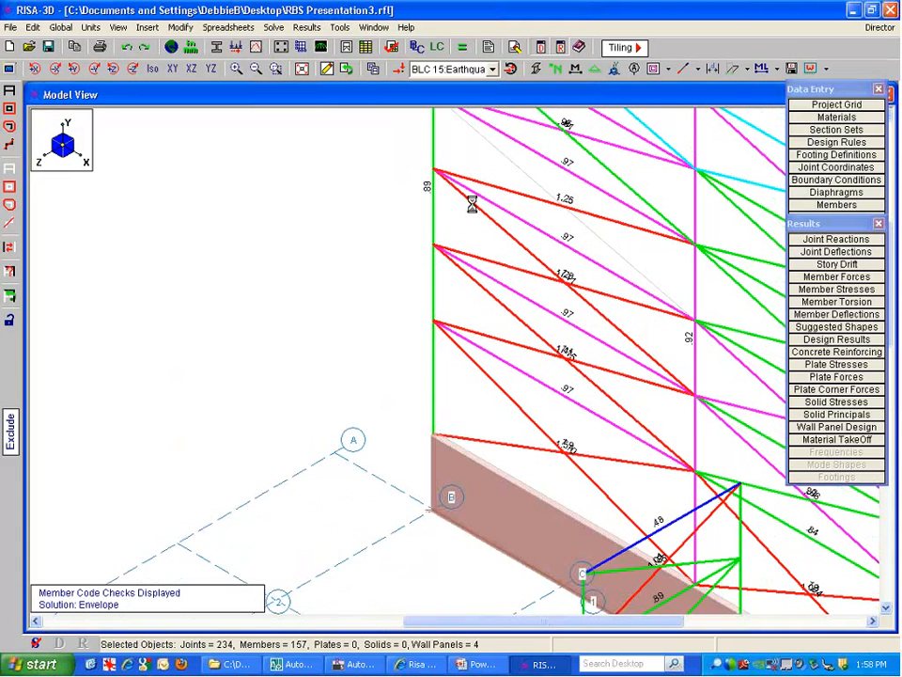
scroll(472, 204, "down", 5)
middle_click_drag(527, 217, 578, 94)
scroll(515, 423, "up", 5)
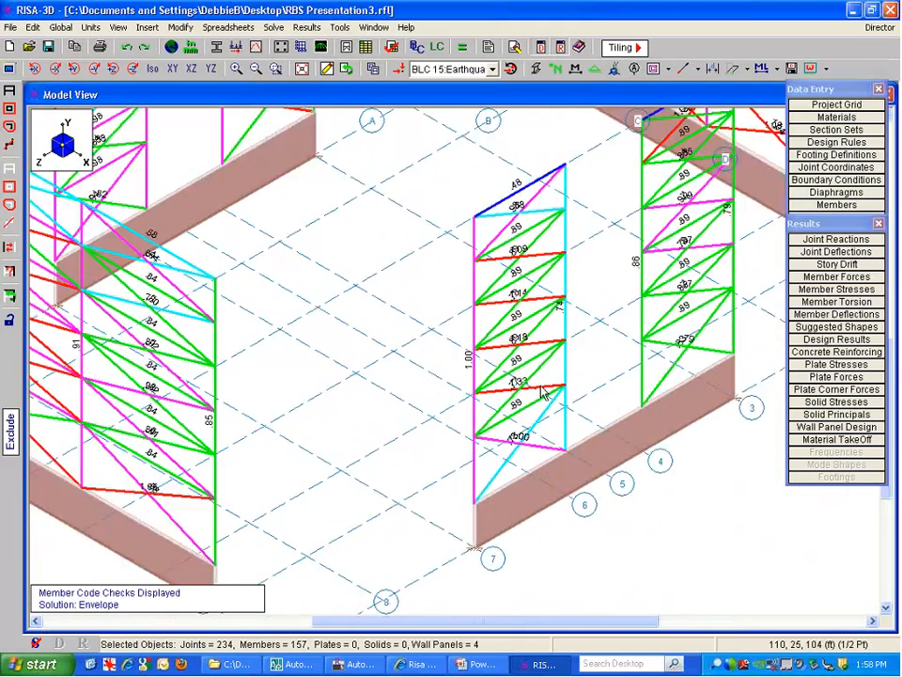
Reopen the steel code checks and confirm M83's 1.593 governs under load combination 2
left_click(573, 380)
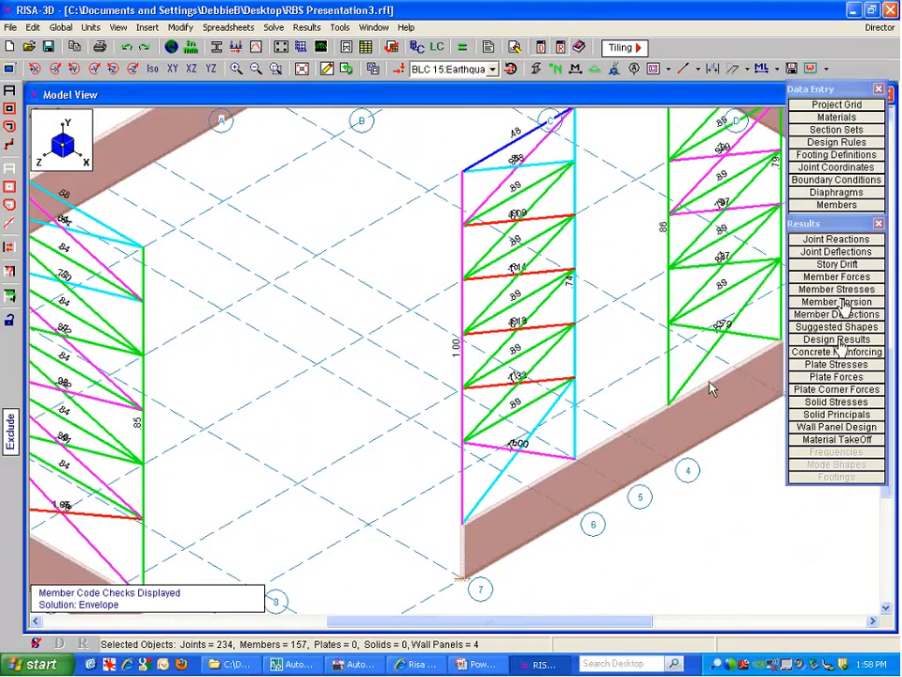
left_click(836, 340)
left_click(385, 169)
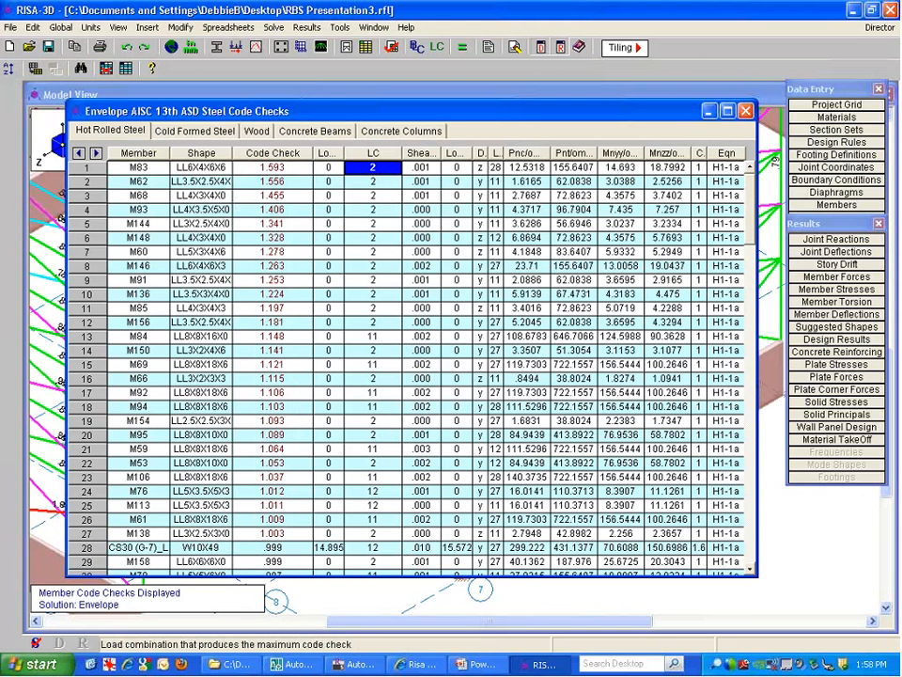
Solve the single load combination LC 2, IBC 16-9
left_click(461, 48)
left_click(408, 291)
left_click(403, 326)
left_click(392, 455)
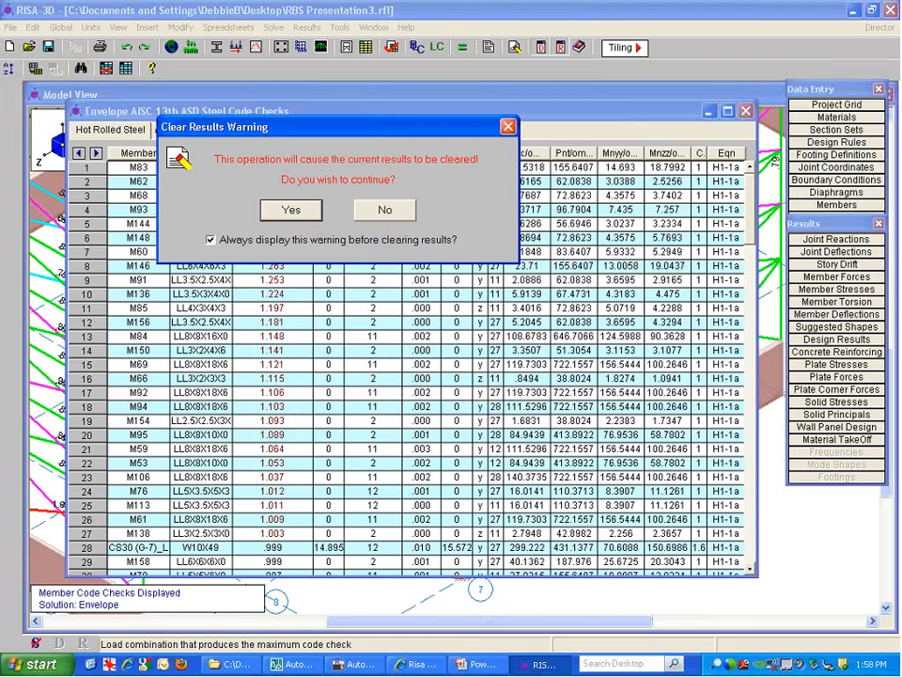
left_click(290, 210)
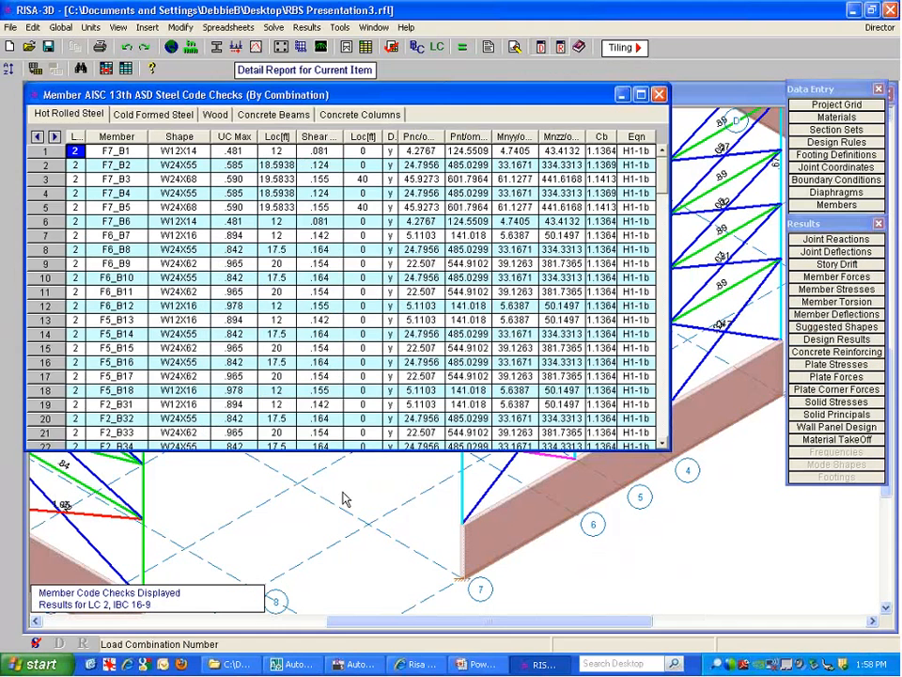
left_click(343, 491)
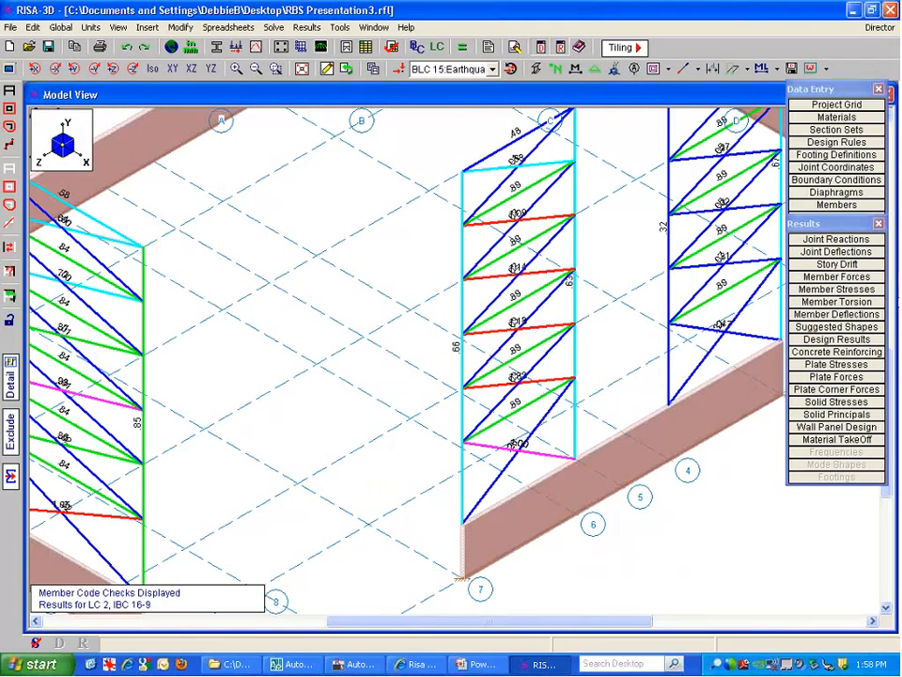
Sort the steel code checks by UC Max descending and select the member at 1.003
left_click(836, 339)
right_click(237, 139)
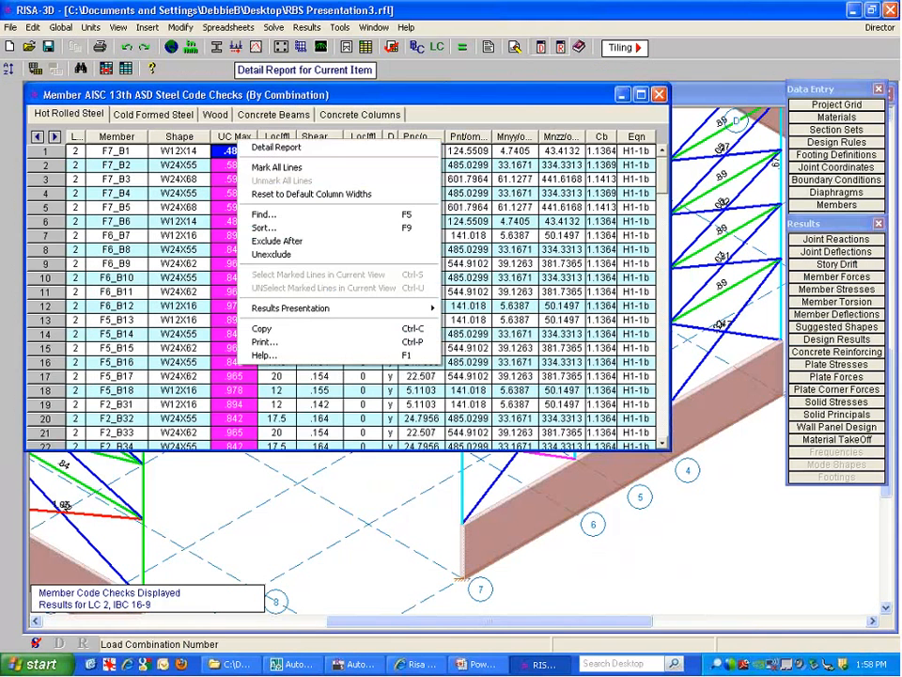
left_click(268, 229)
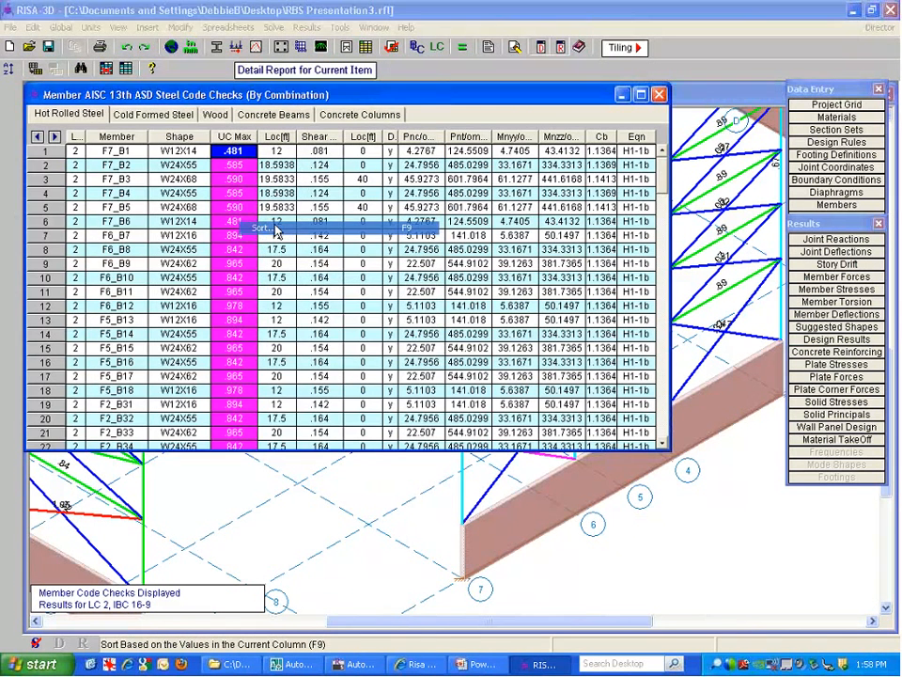
left_click(123, 255)
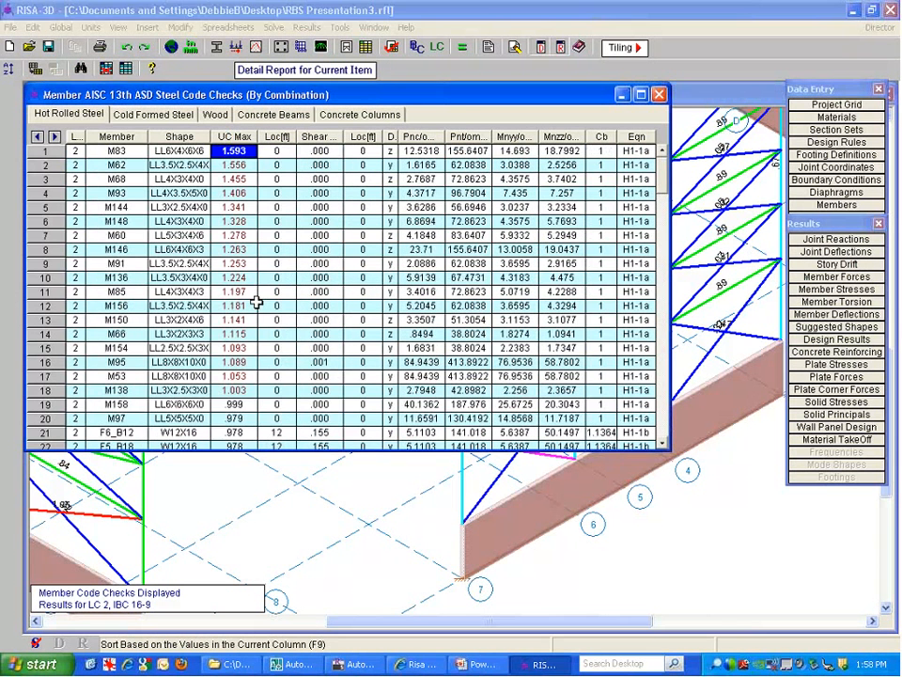
left_click(234, 390)
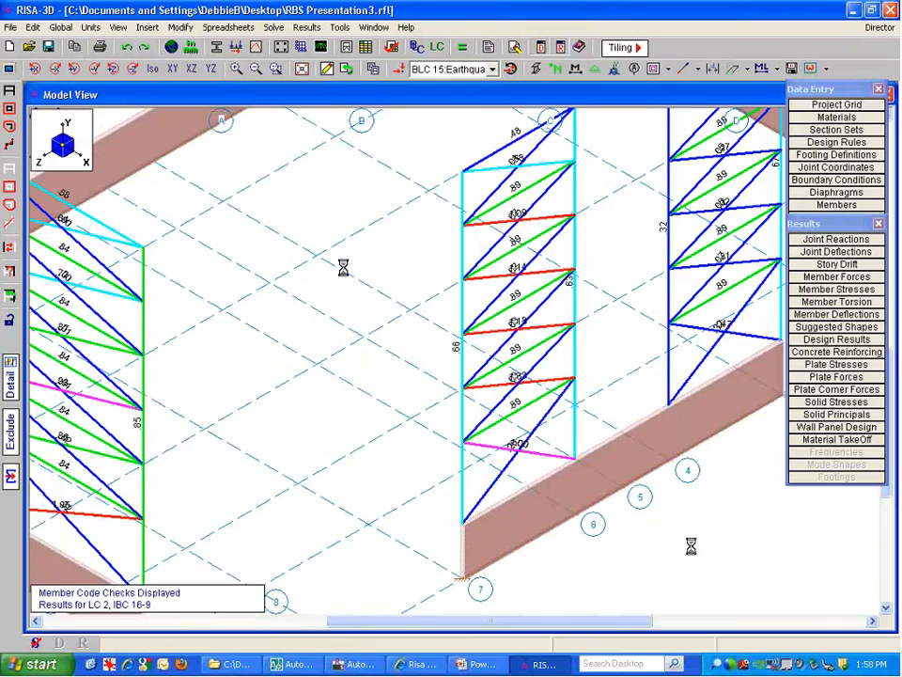
scroll(375, 229, "down", 3)
scroll(427, 308, "down", 2)
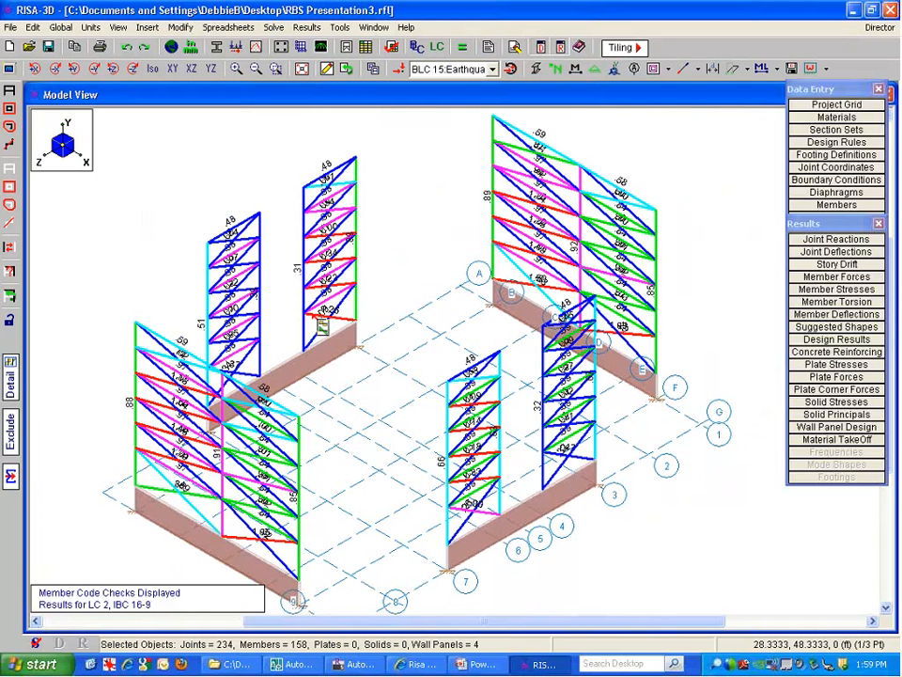
left_click(321, 325)
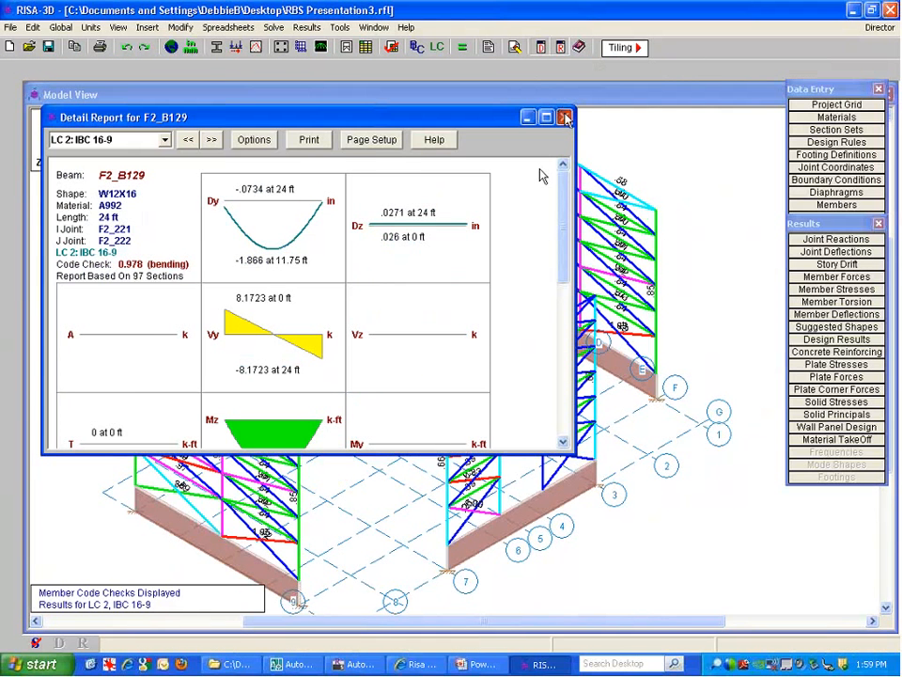
left_click(564, 118)
scroll(333, 315, "up", 2)
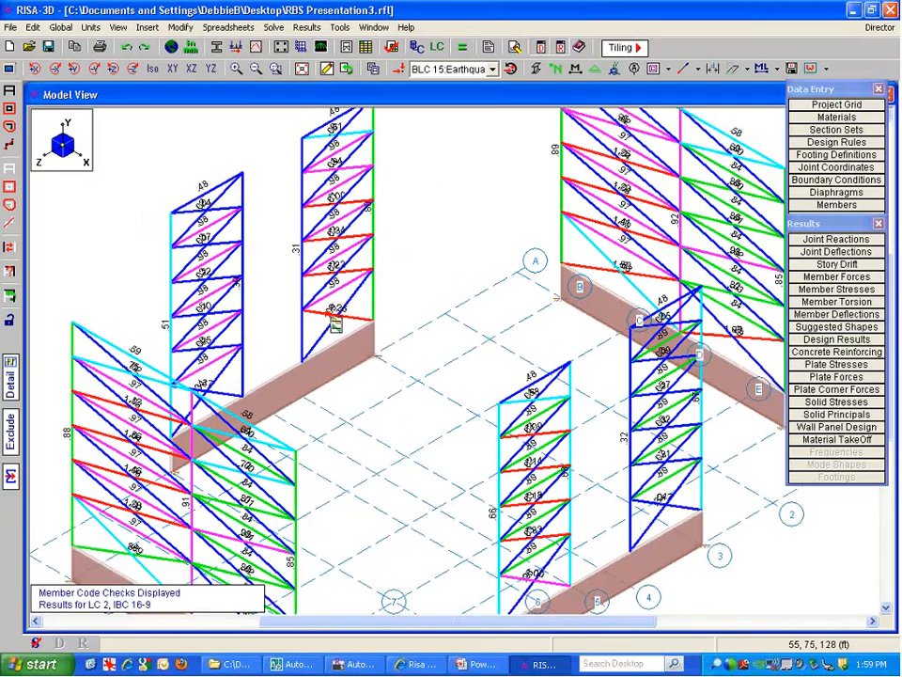
left_click(334, 320)
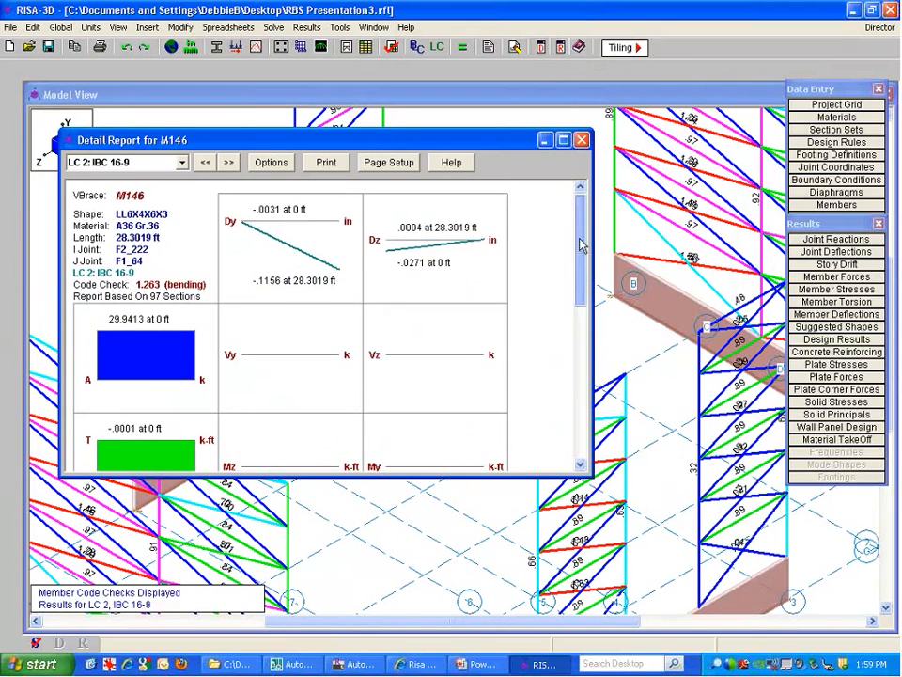
scroll(583, 282, "down", 8)
scroll(582, 301, "up", 8)
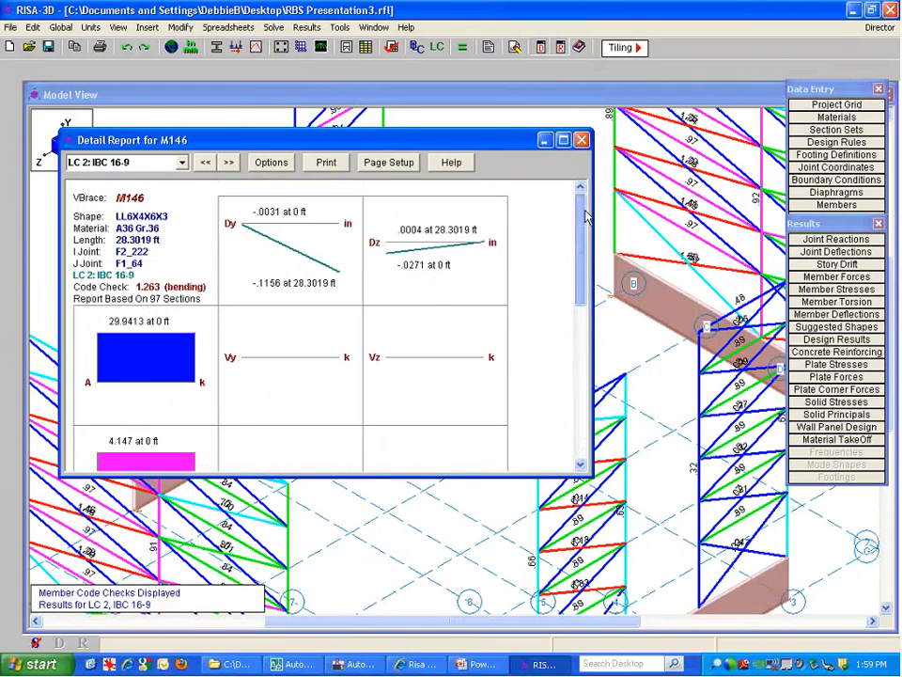
left_click_drag(579, 226, 581, 378)
left_click(582, 140)
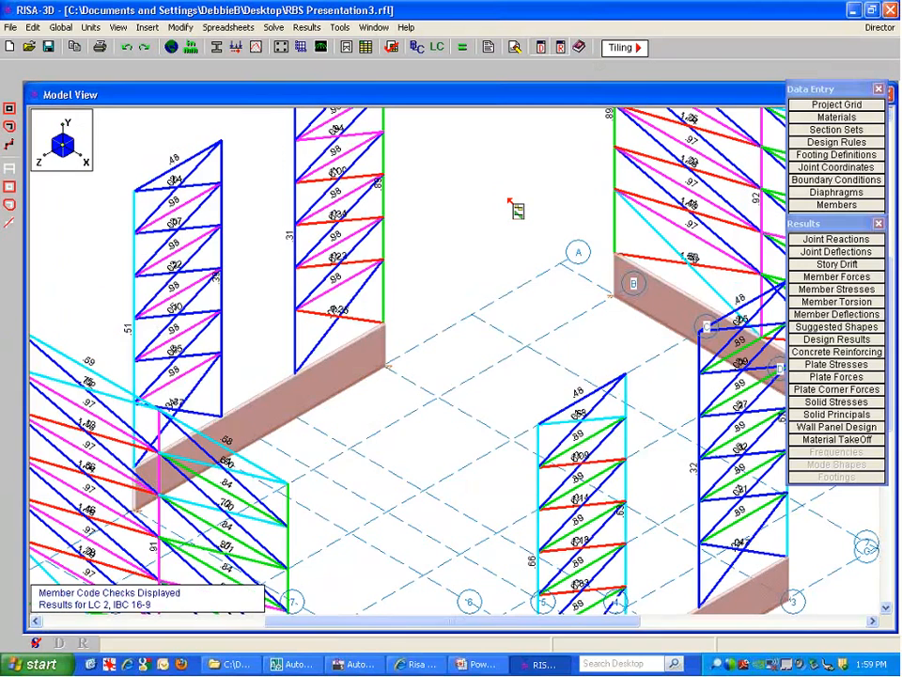
scroll(507, 198, "down", 5)
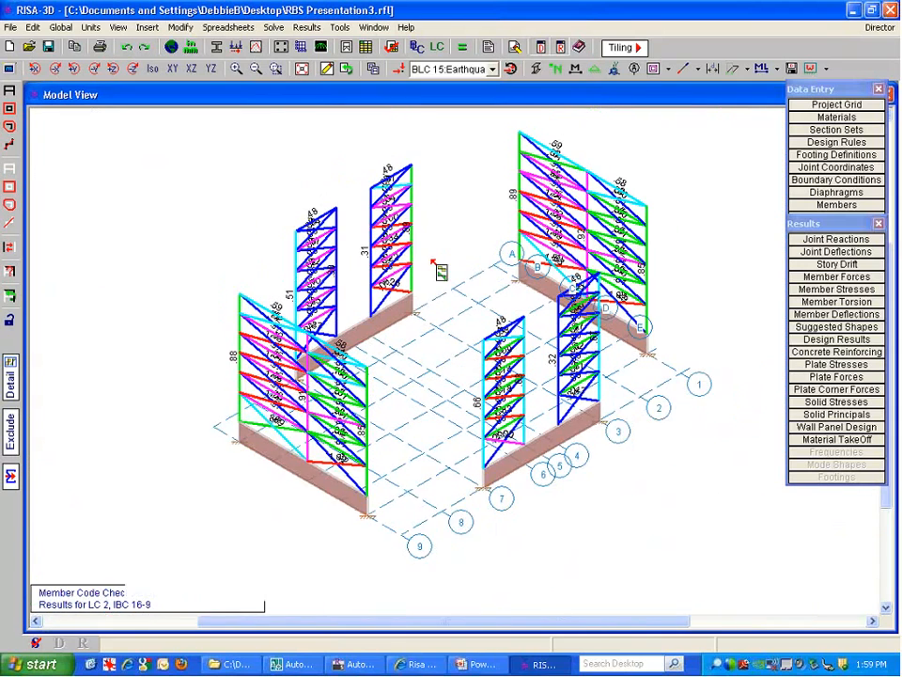
Display the deflected shape of the braced steel frames
left_click(742, 71)
left_click(743, 90)
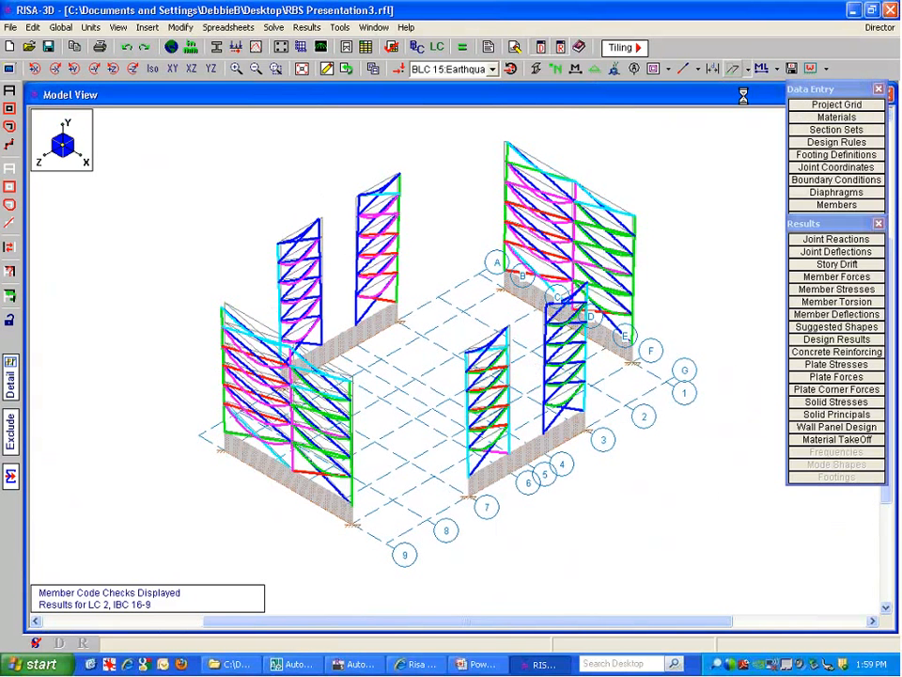
left_click(733, 72)
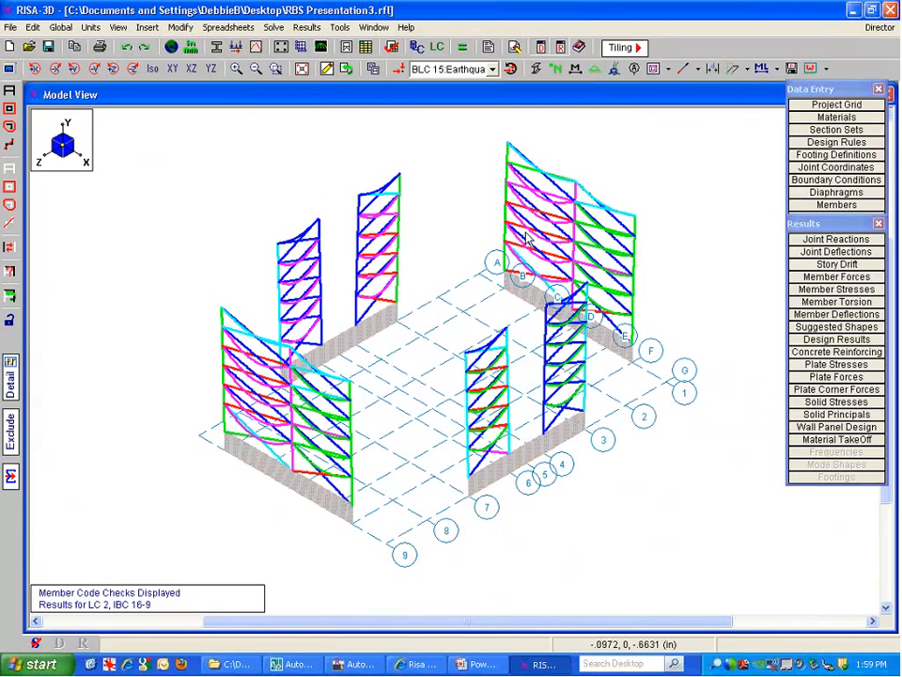
left_click(747, 70)
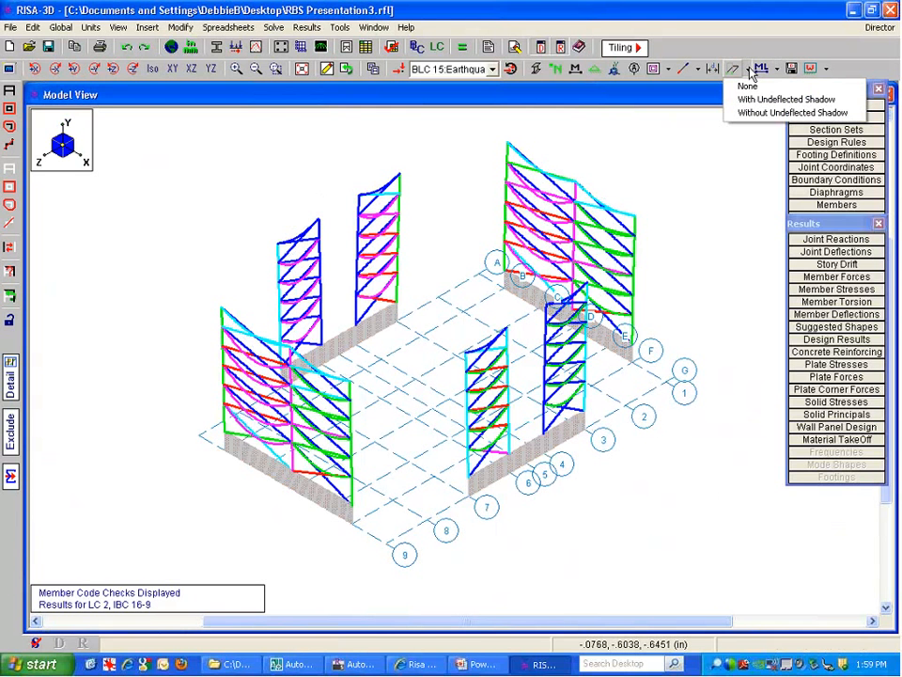
left_click(748, 86)
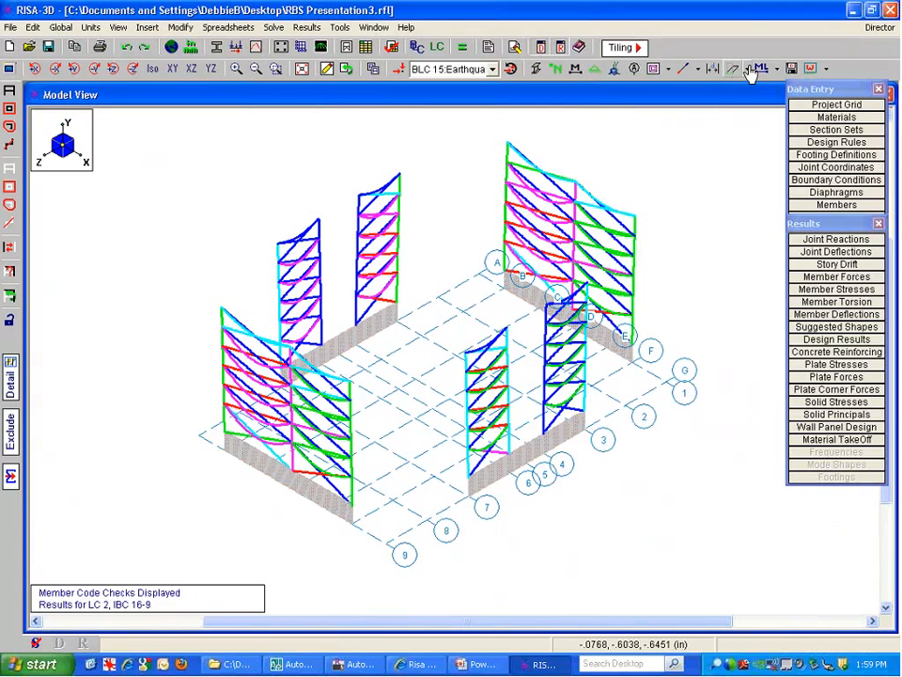
left_click(340, 27)
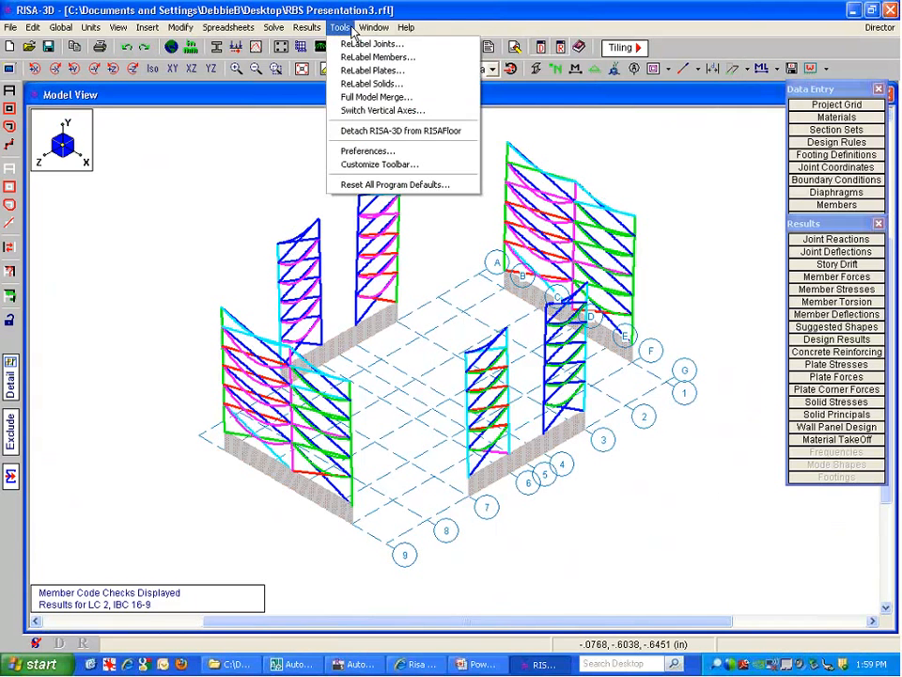
left_click(375, 166)
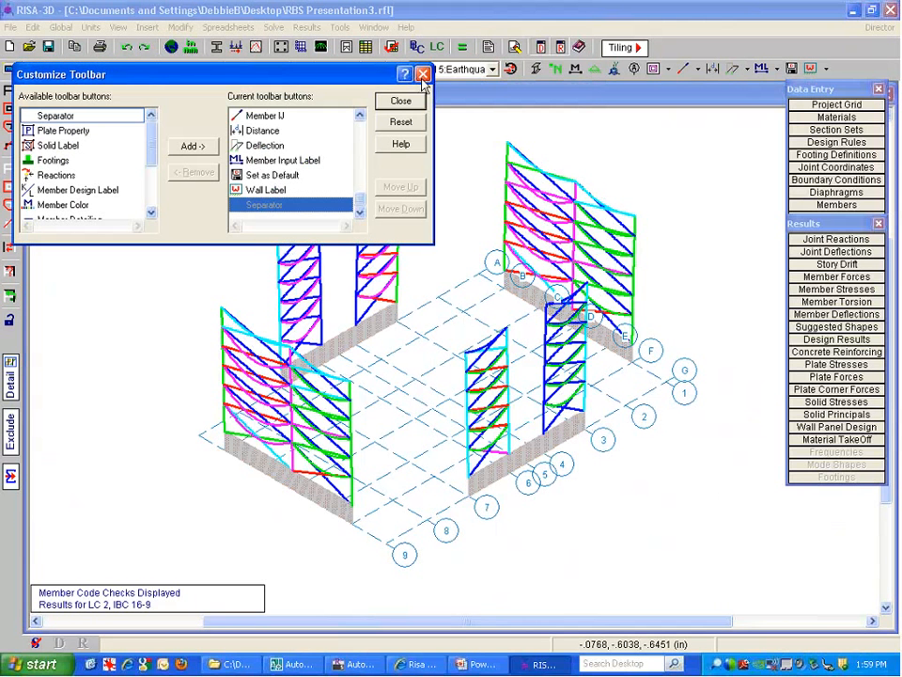
left_click_drag(315, 65, 429, 72)
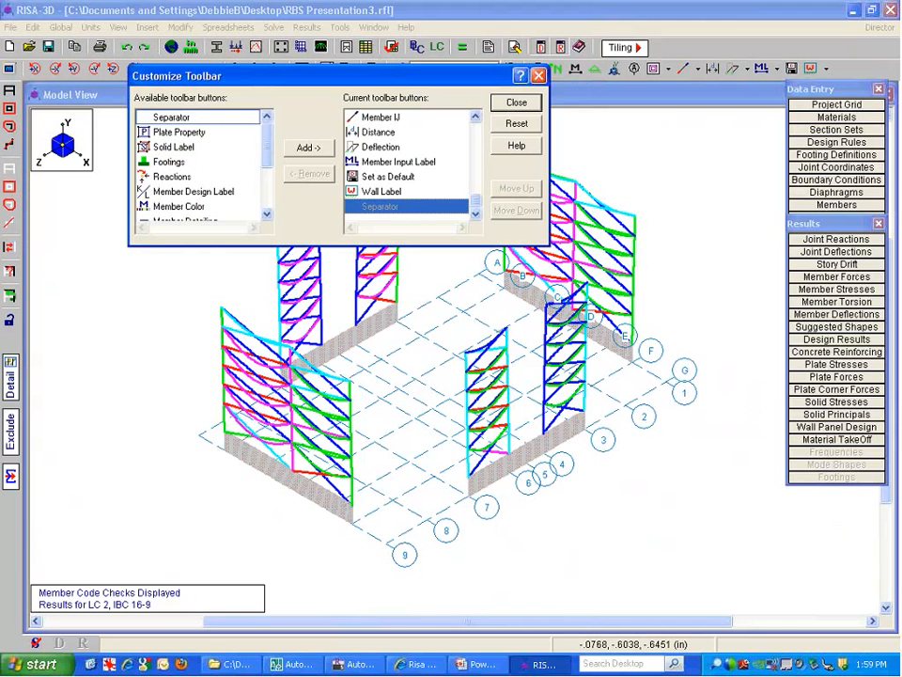
scroll(262, 172, "down", 2)
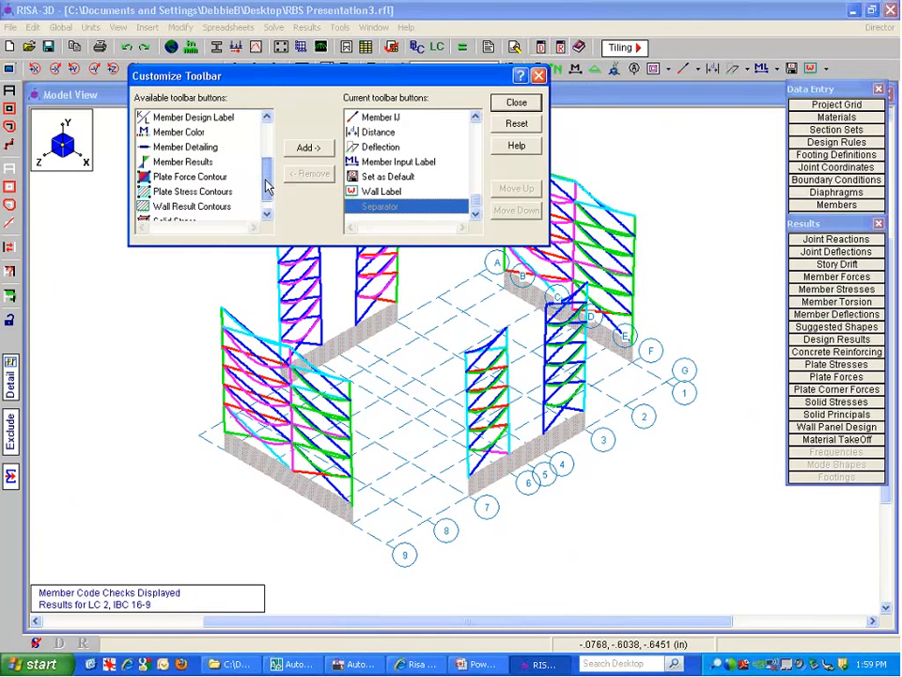
left_click(379, 147)
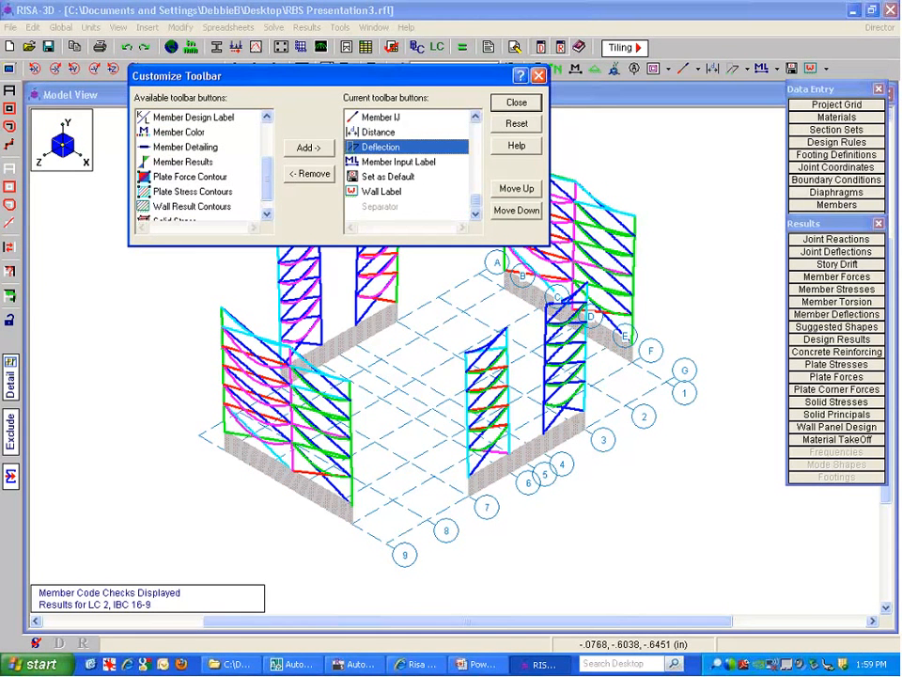
left_click(538, 75)
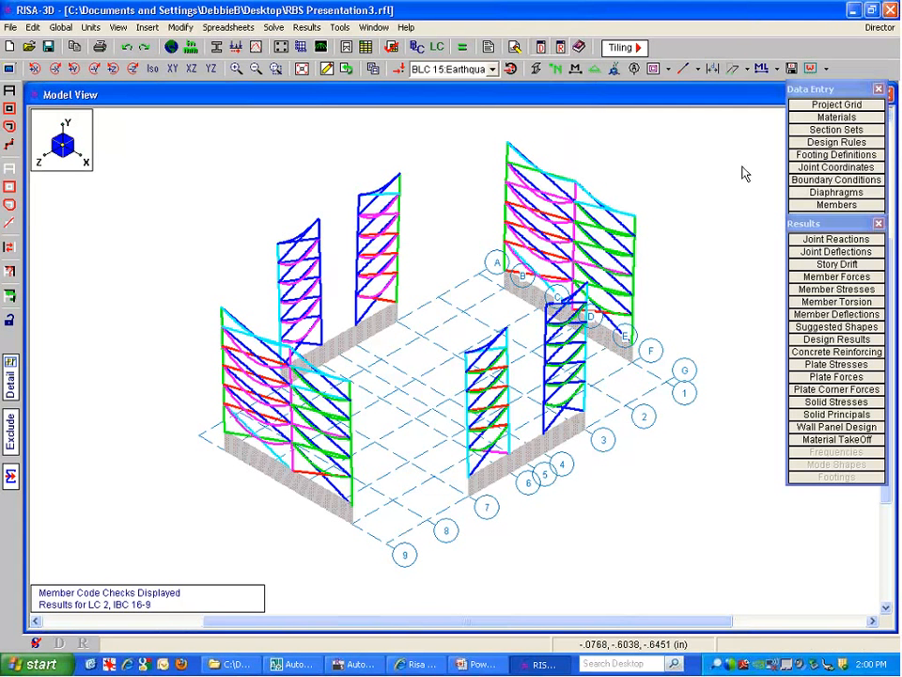
Check the frame in XY elevation and XZ plan, then send the model to RISAFoundation
left_click(172, 72)
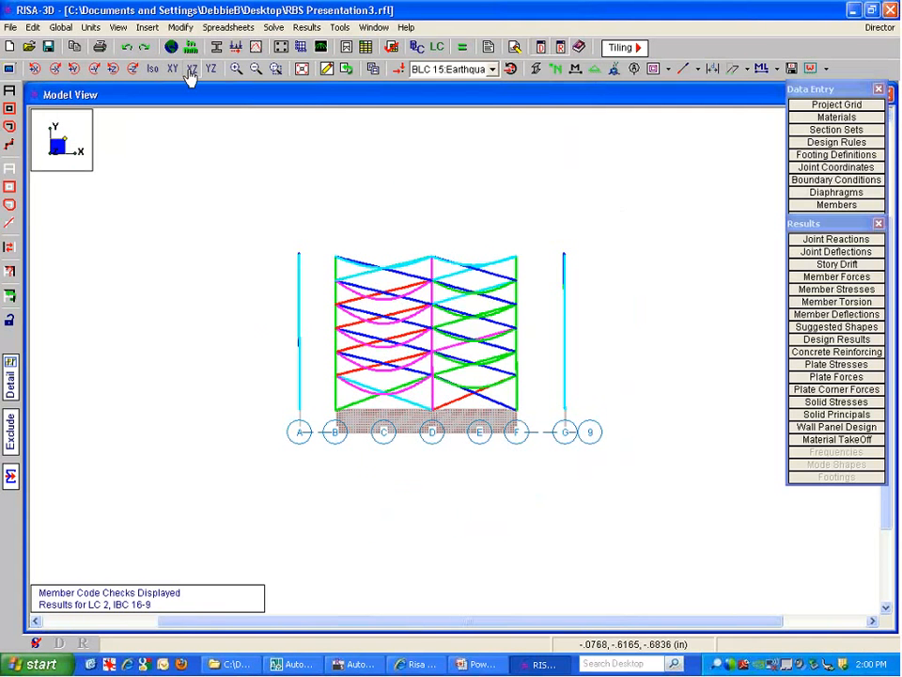
left_click(191, 70)
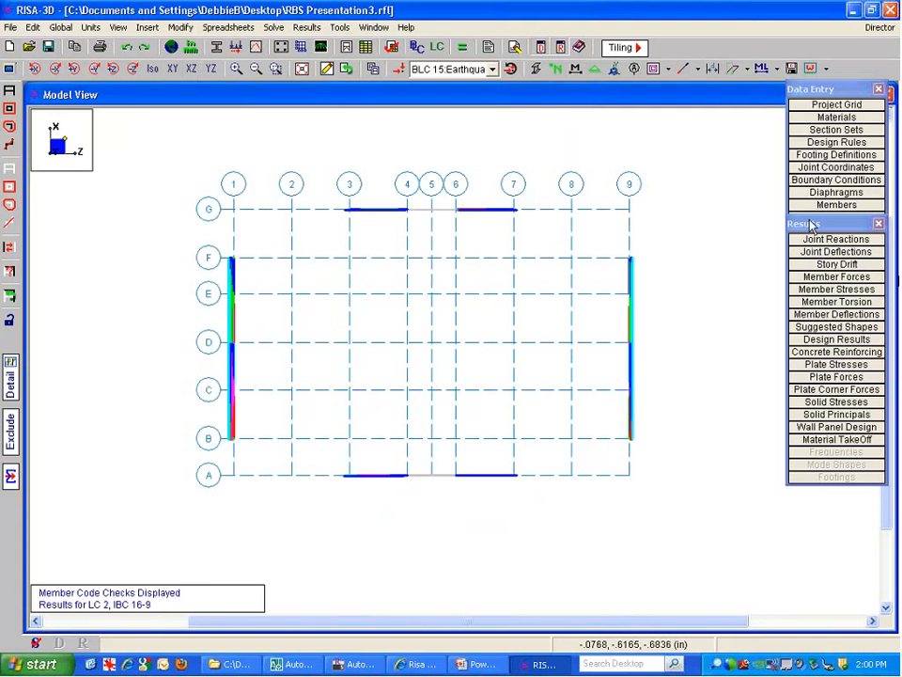
left_click(880, 27)
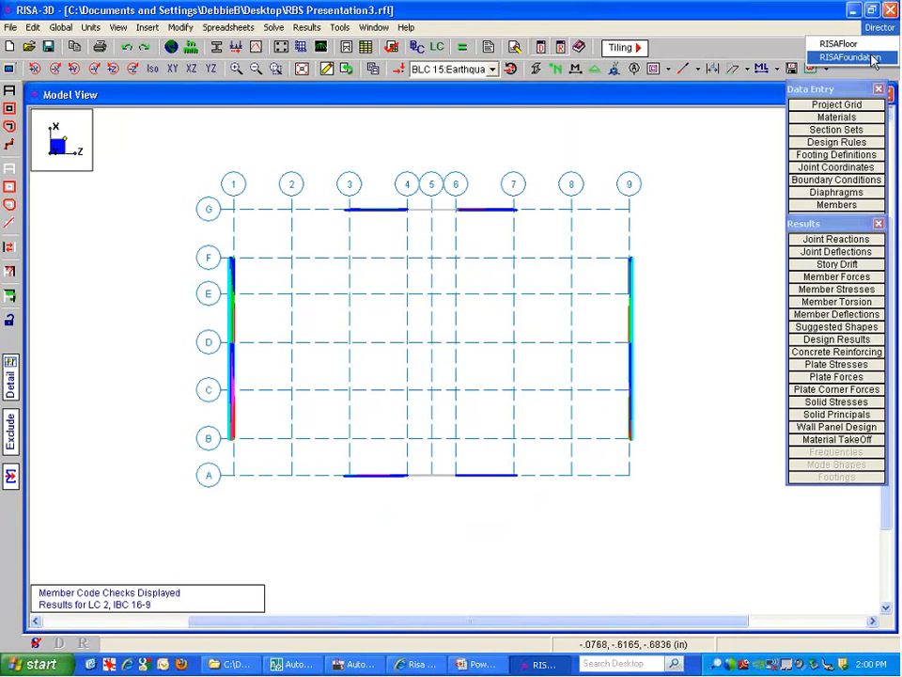
left_click(874, 58)
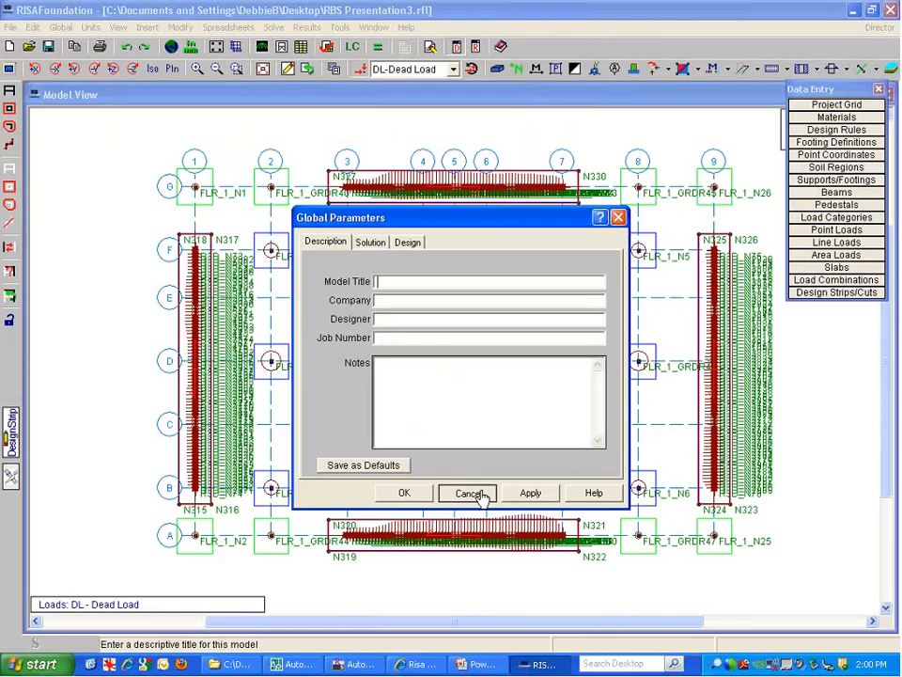
Dismiss the model description settings and hide the loads and the footing and node labels
left_click(470, 493)
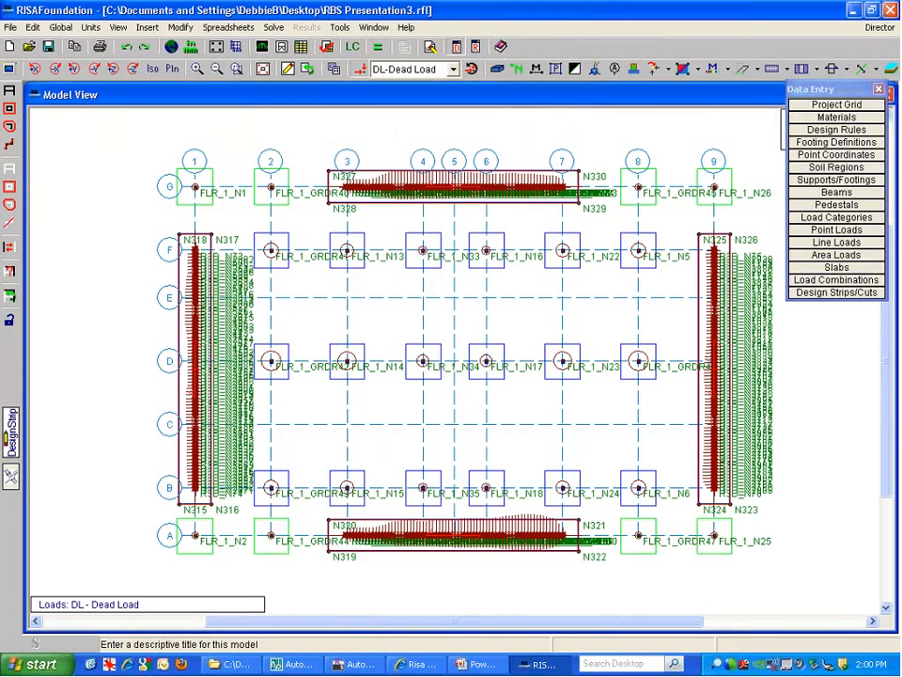
left_click(360, 69)
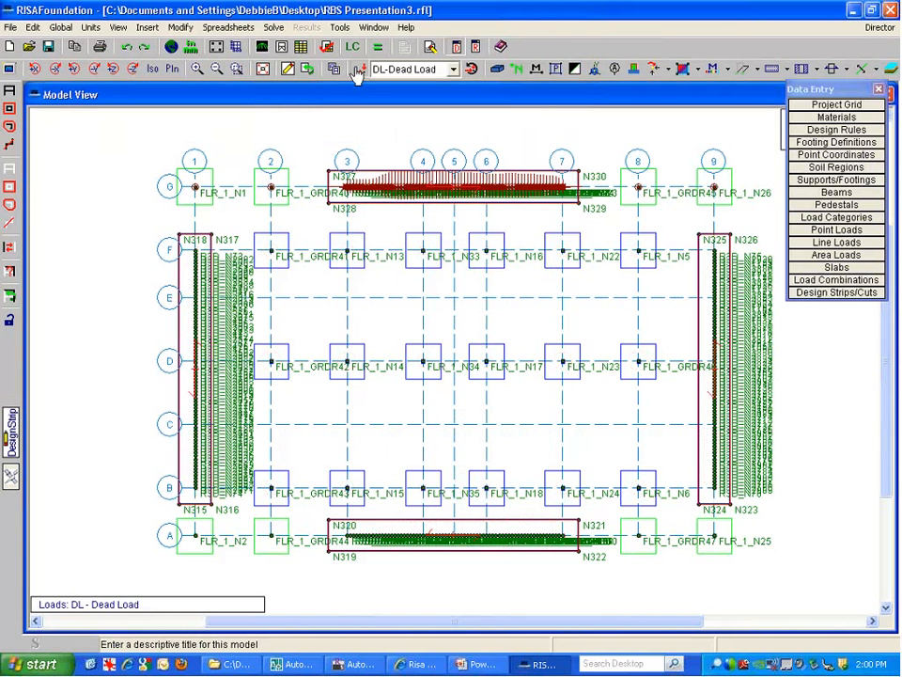
left_click(519, 70)
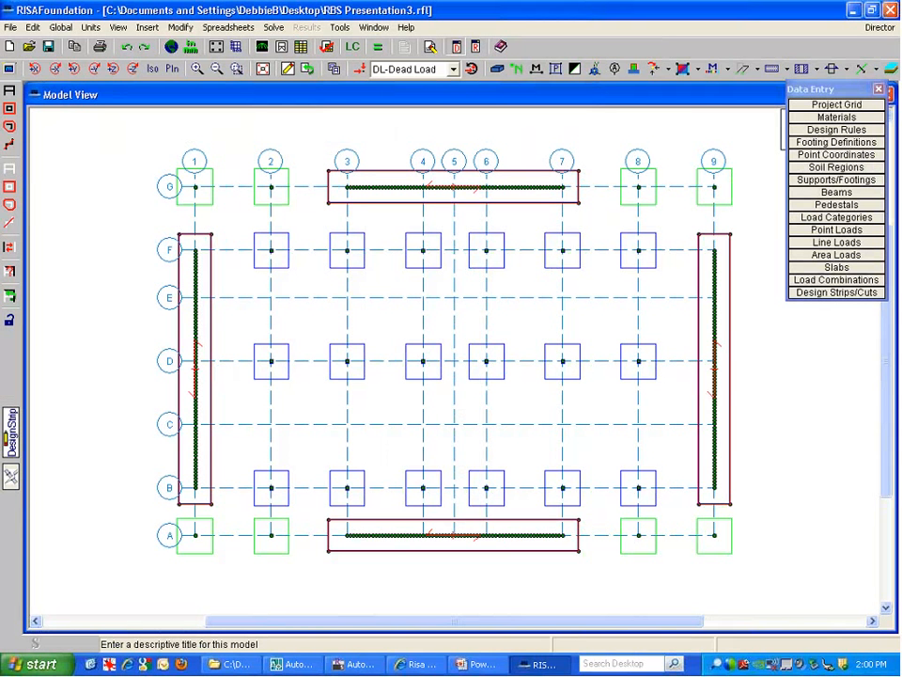
Review Global Parameters and View Options without changes, then switch to an isometric view
left_click(171, 46)
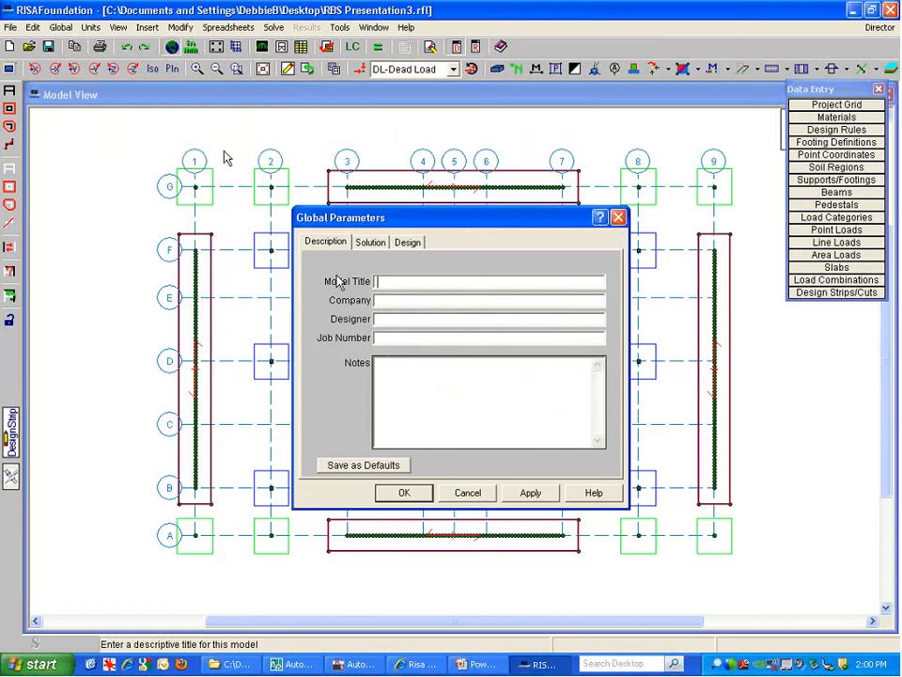
left_click_drag(590, 215, 567, 266)
left_click(596, 269)
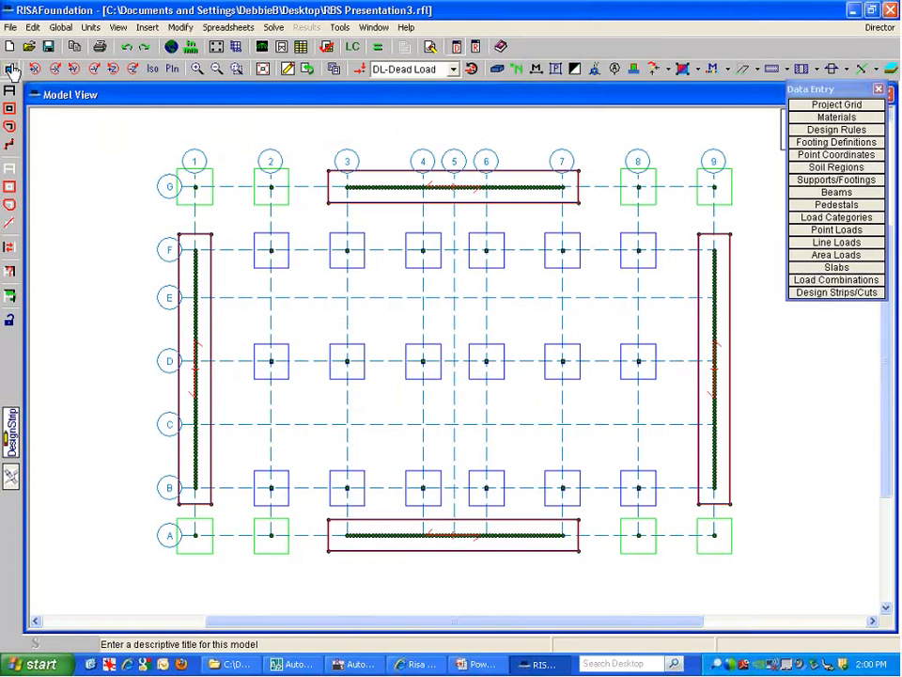
left_click(10, 69)
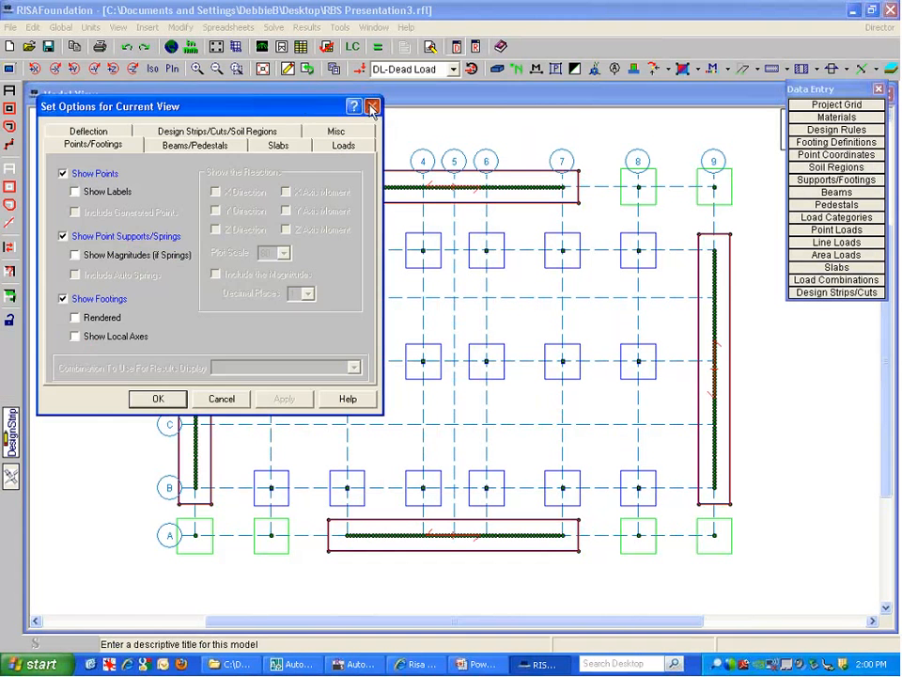
left_click(426, 137)
left_click(162, 69)
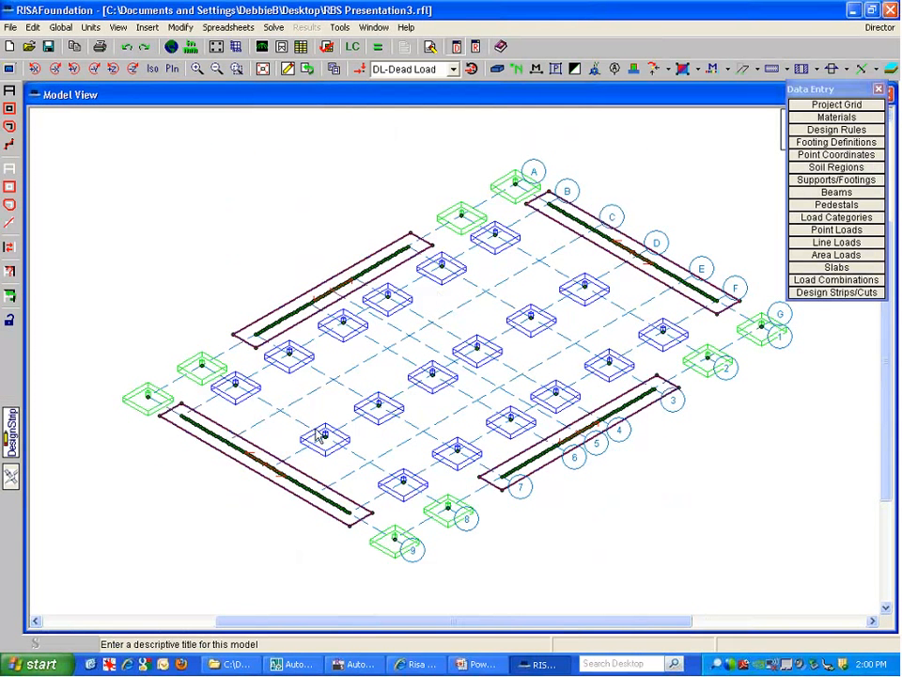
Show the loads and step through the live, earthquake and ELX load categories
left_click(332, 73)
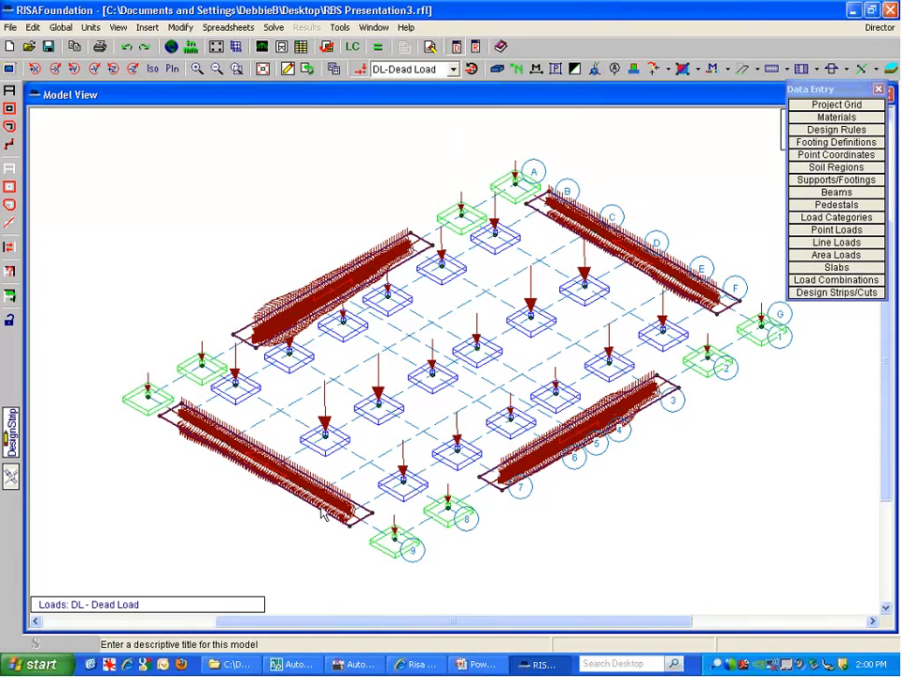
left_click(409, 69)
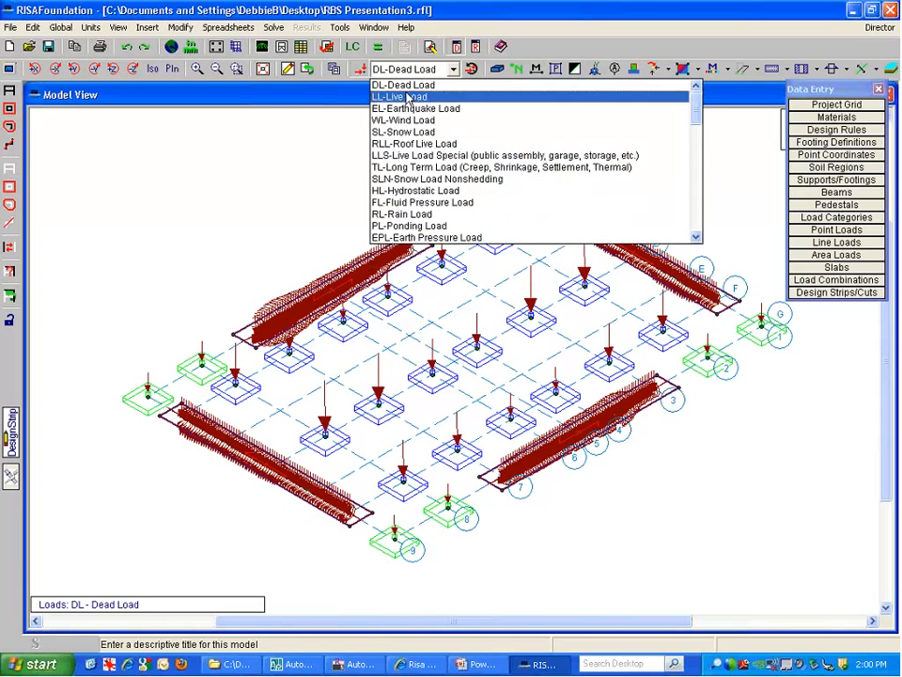
left_click(407, 97)
left_click(404, 71)
left_click(400, 96)
left_click(404, 71)
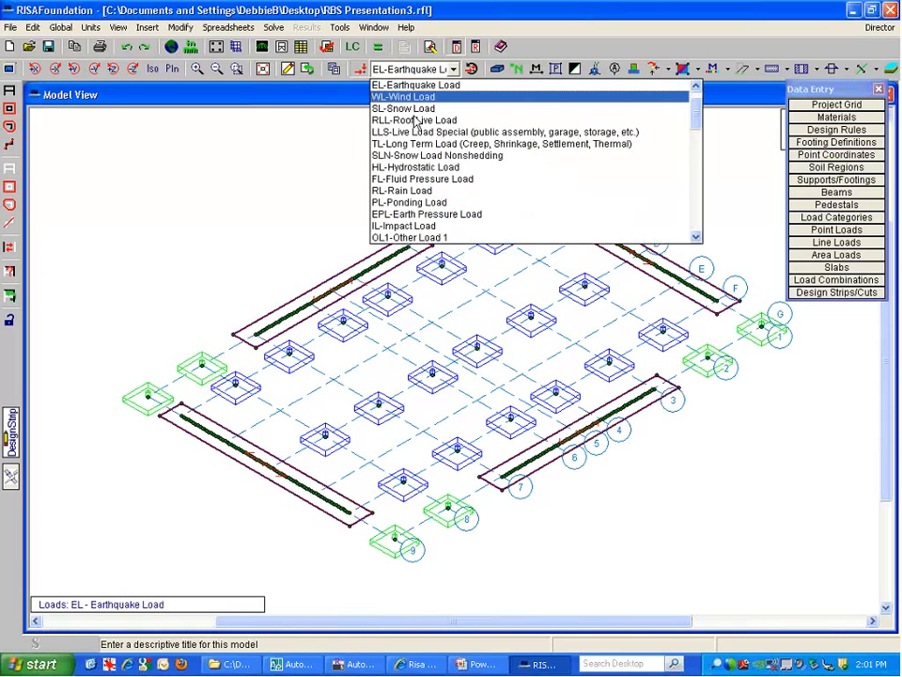
scroll(432, 169, "down", 4)
left_click(449, 214)
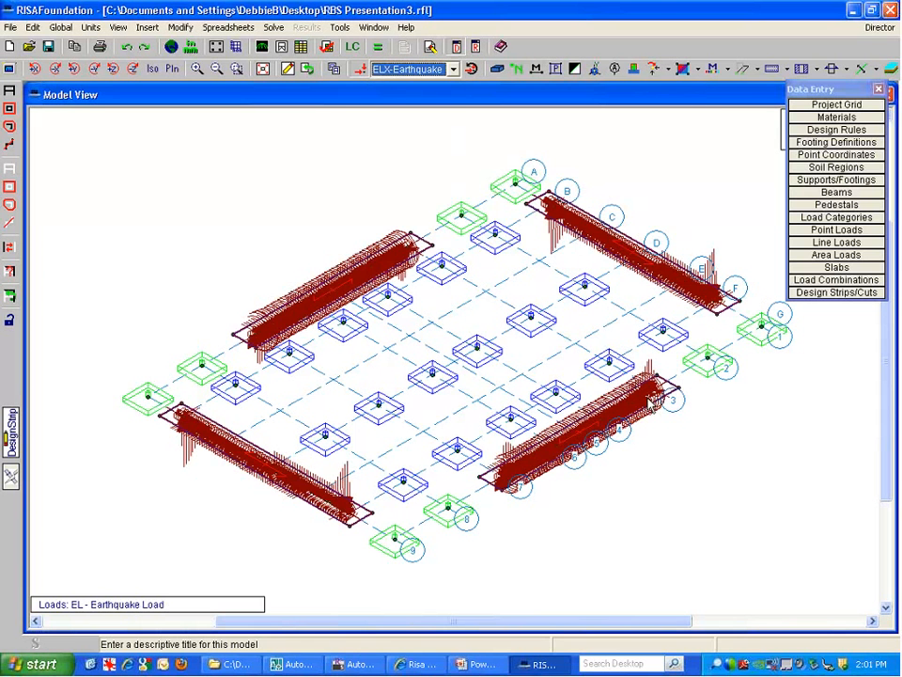
Display the ELZ and WLX loads, then return to the live loads
left_click(407, 69)
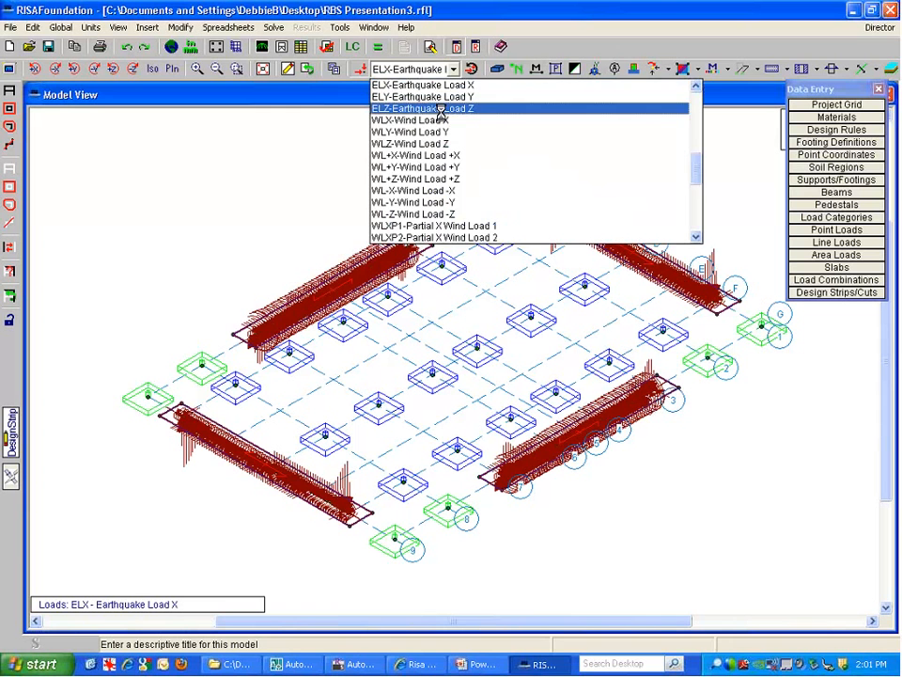
left_click(437, 110)
left_click(419, 70)
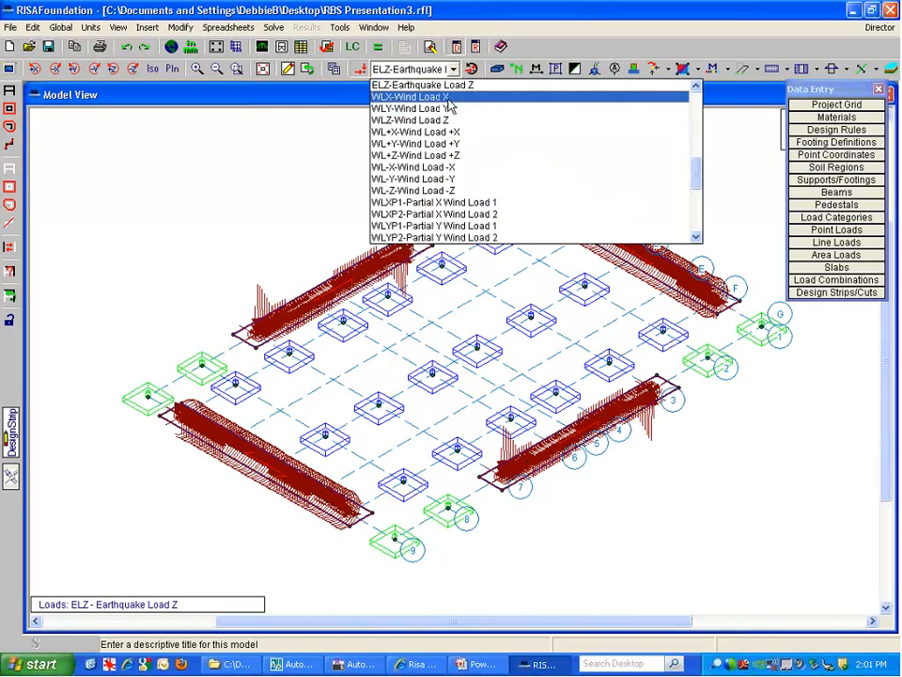
left_click(432, 96)
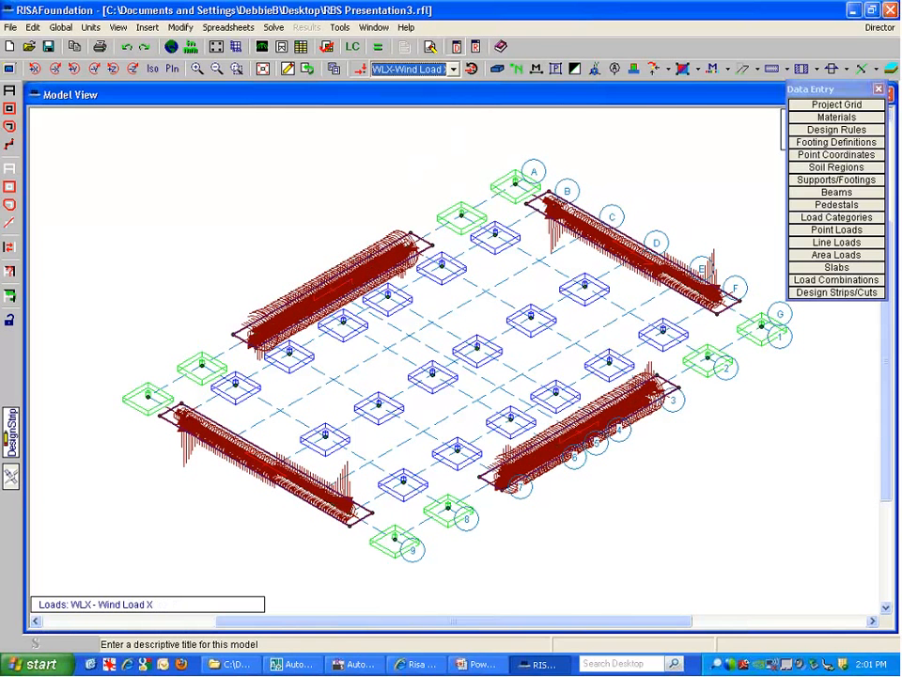
left_click(397, 69)
scroll(413, 141, "up", 6)
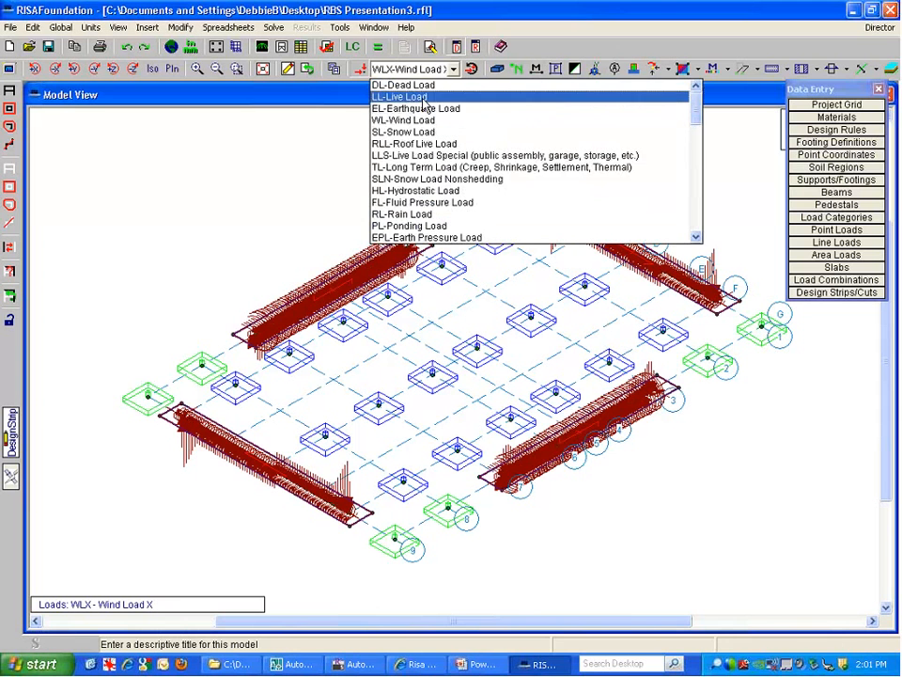
left_click(404, 97)
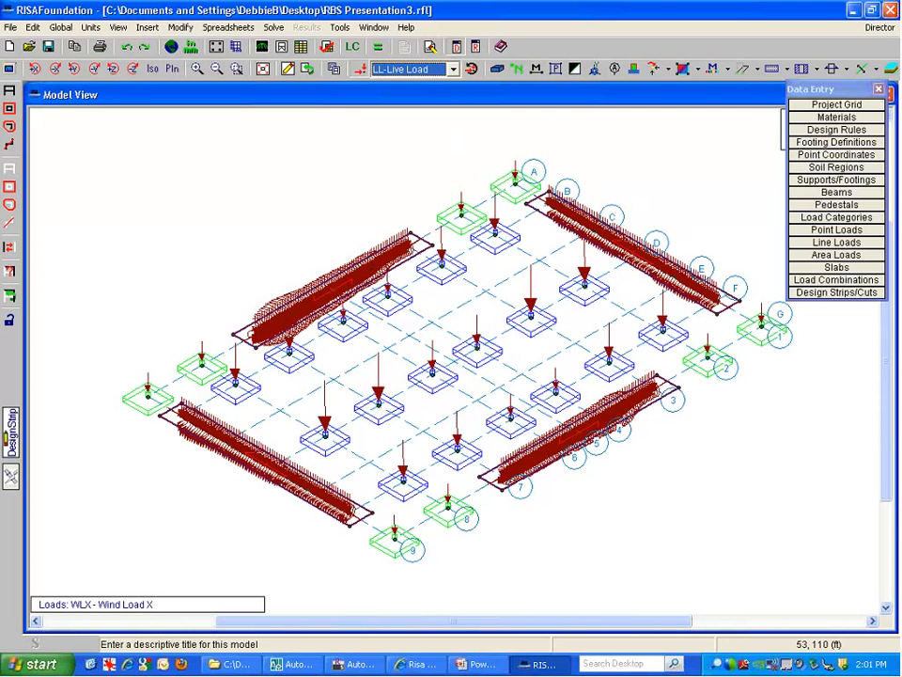
Turn on load magnitudes in View Options and bring up the Load Categories table
left_click(10, 69)
left_click(336, 150)
left_click(267, 294)
left_click(158, 398)
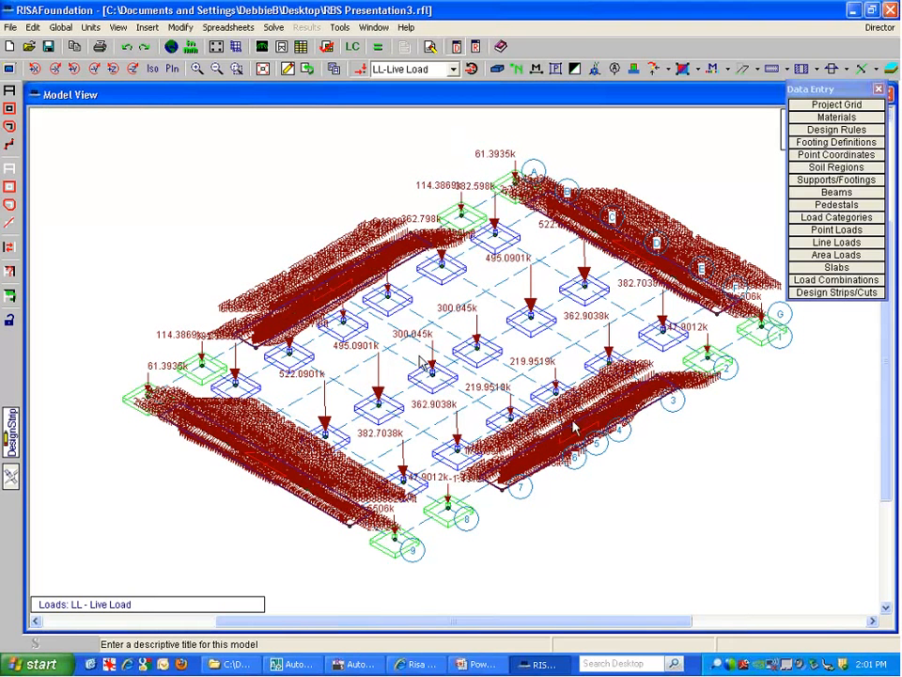
left_click(816, 219)
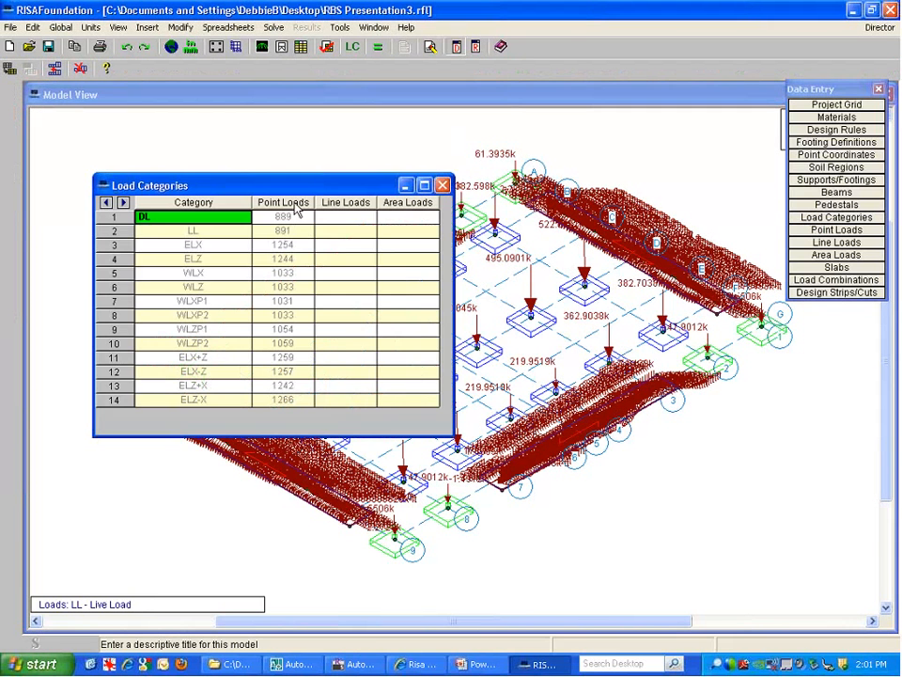
Review ELX and then DL point loads and moments, then close both load tables
double_click(277, 247)
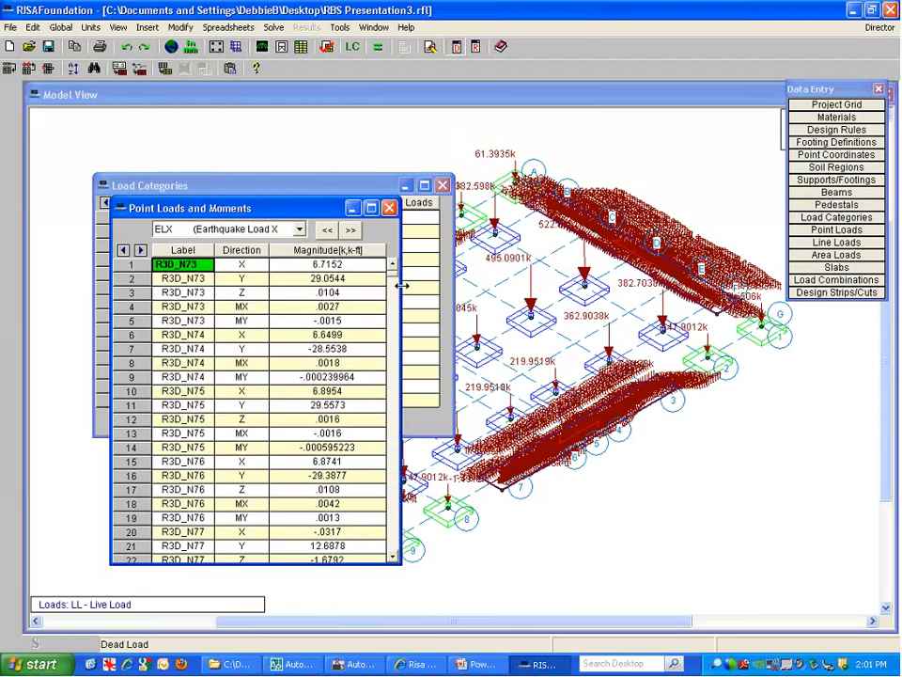
left_click_drag(396, 277, 396, 309)
left_click(299, 229)
scroll(241, 282, "up", 8)
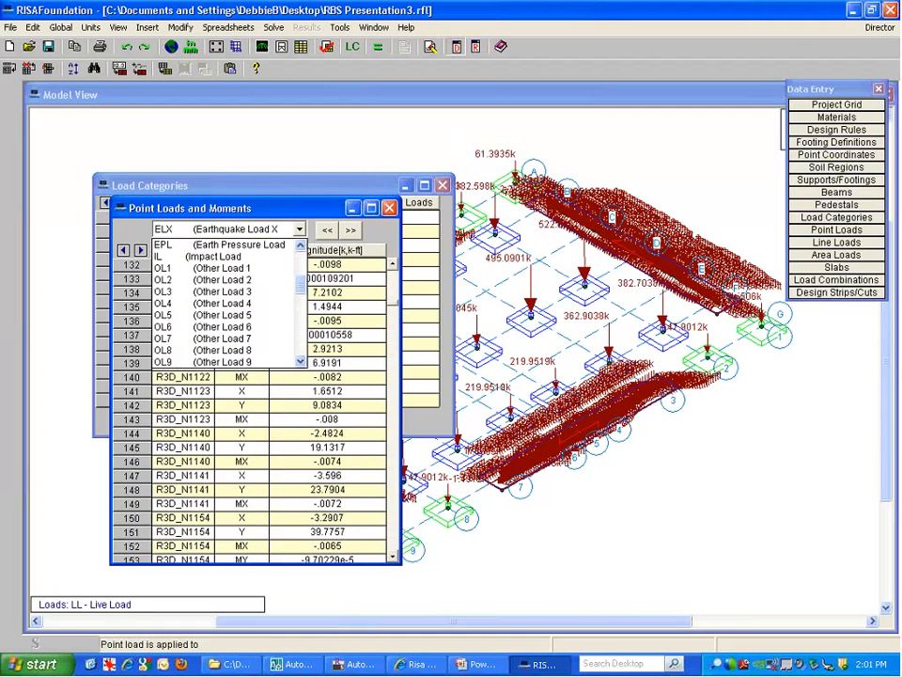
left_click(235, 244)
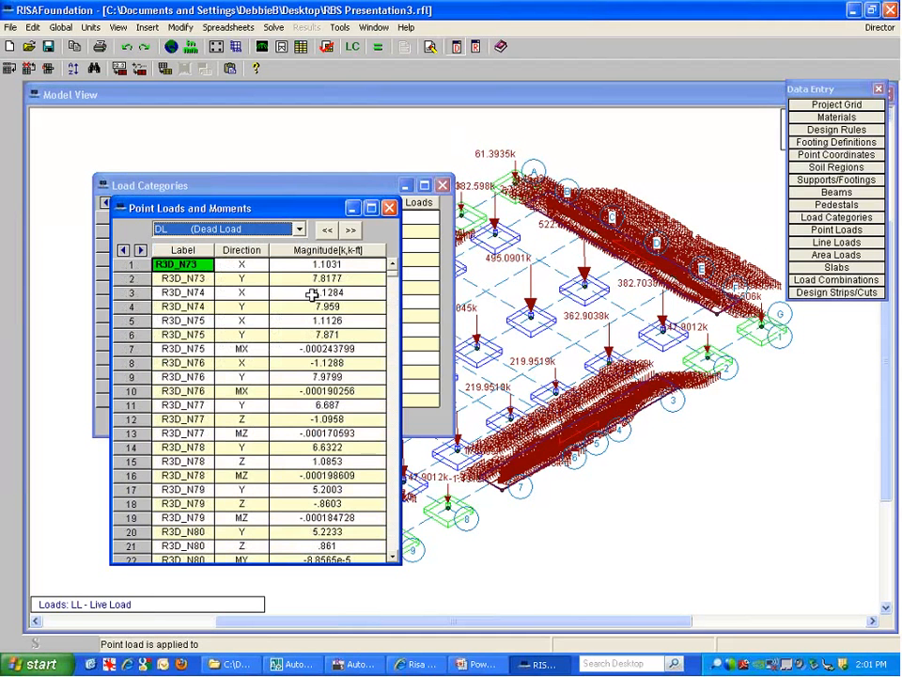
left_click(388, 208)
left_click(442, 185)
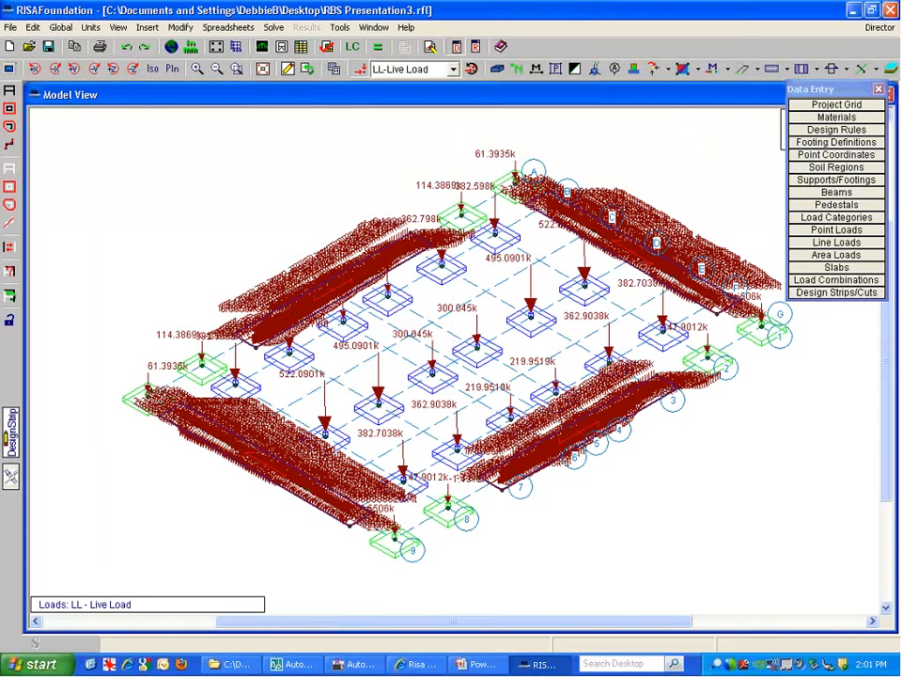
Review the slab drawing settings from the drawing tools without changes
left_click(288, 69)
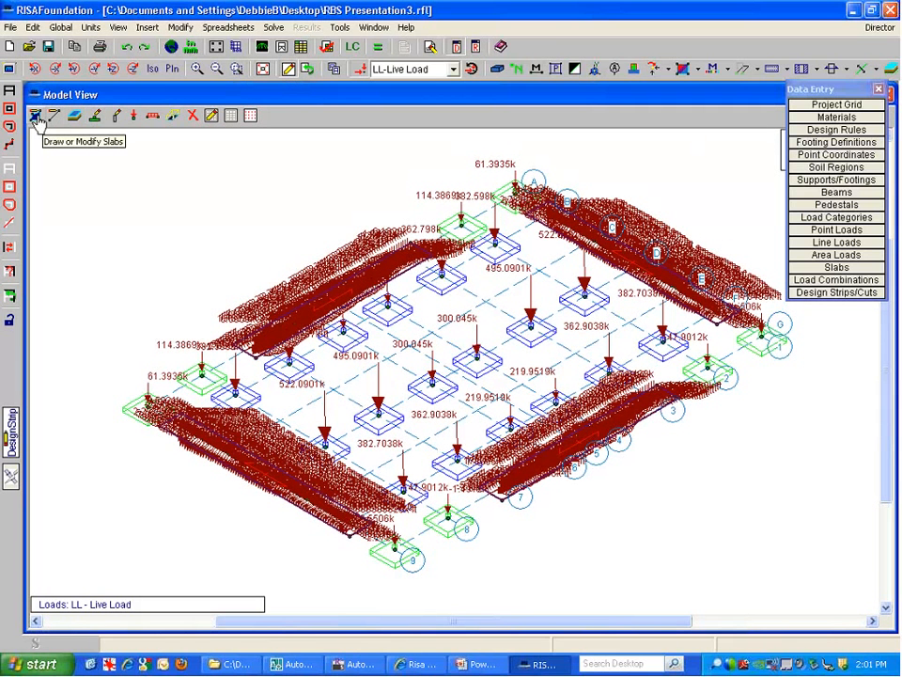
left_click(35, 116)
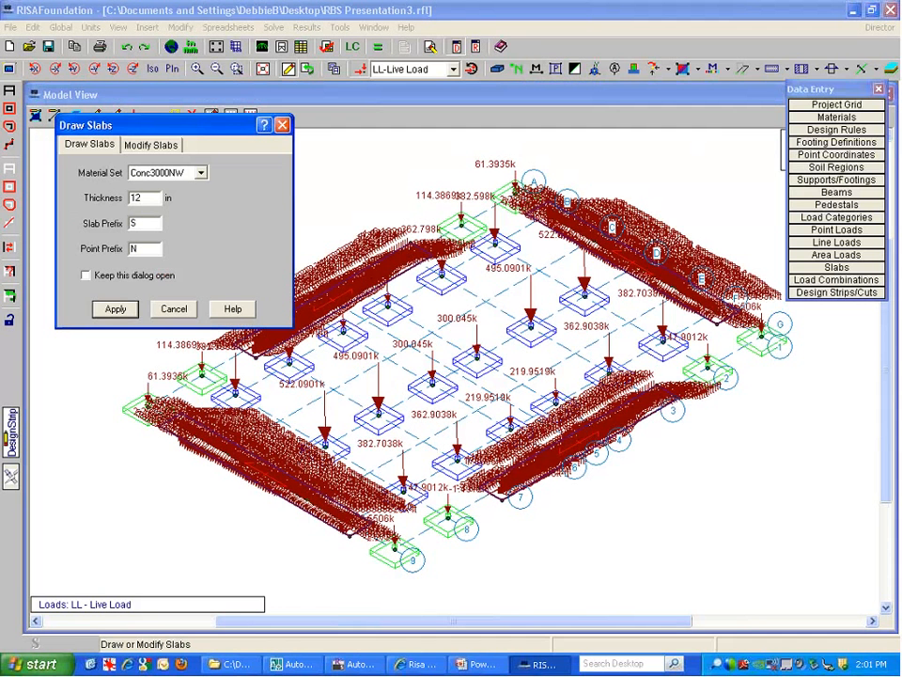
left_click(173, 308)
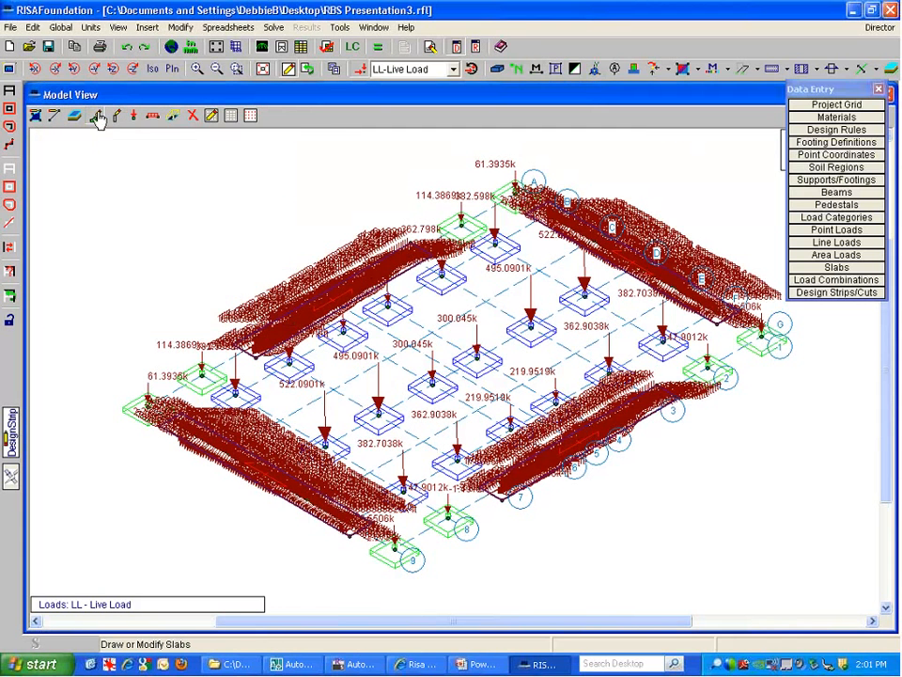
Leave No Footing assigned at points and switch to the top-down plan view
left_click(97, 115)
left_click(262, 207)
left_click(246, 221)
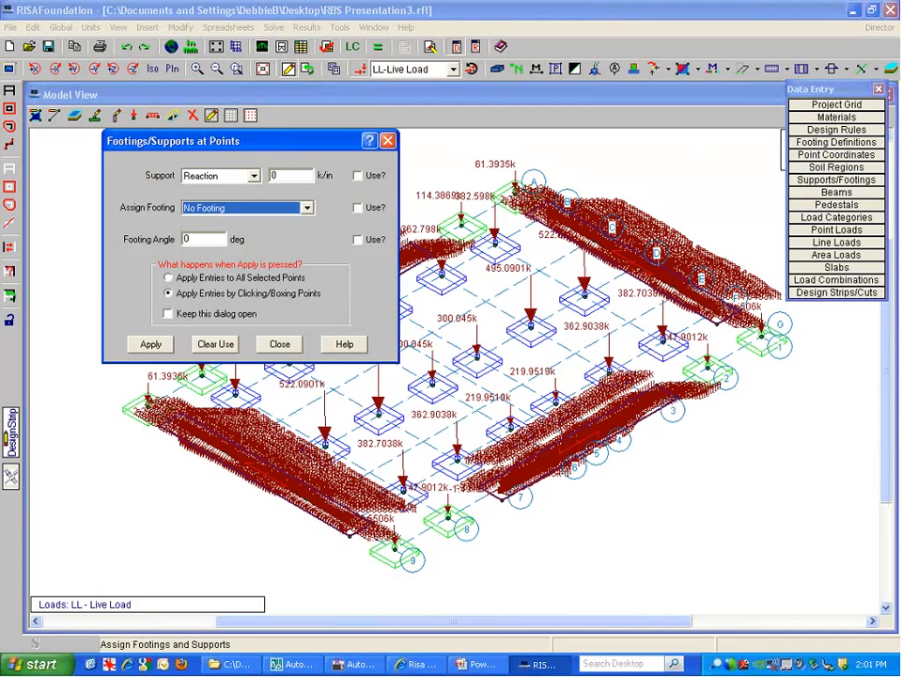
left_click(279, 344)
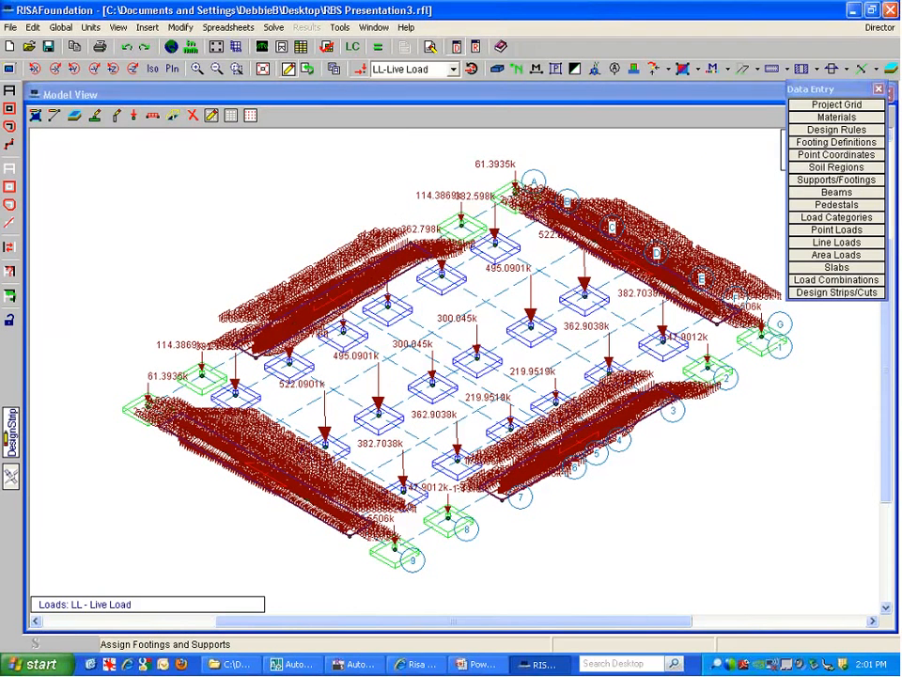
left_click(174, 69)
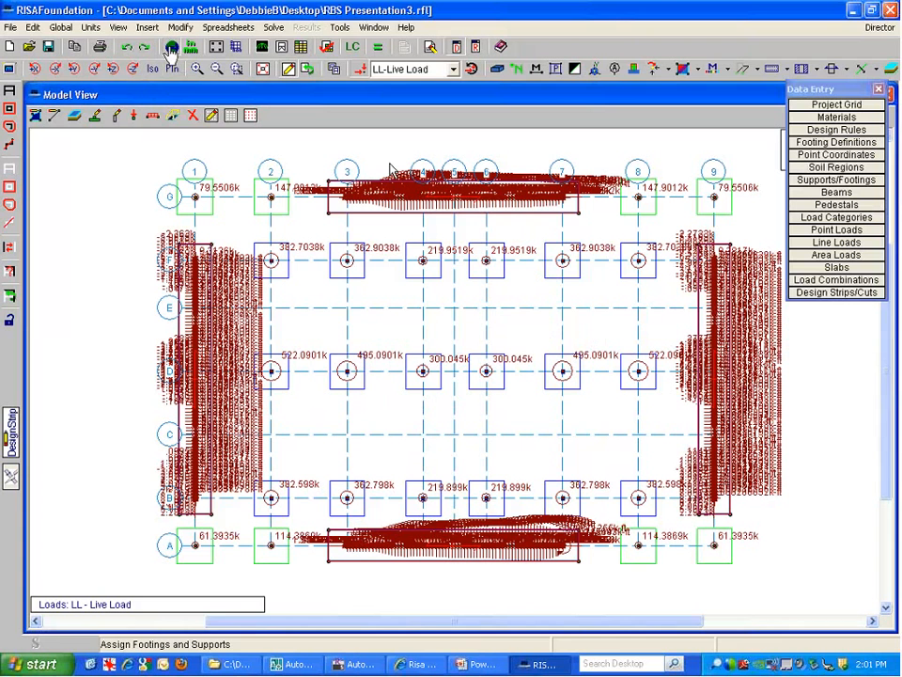
left_click(171, 47)
left_click(370, 243)
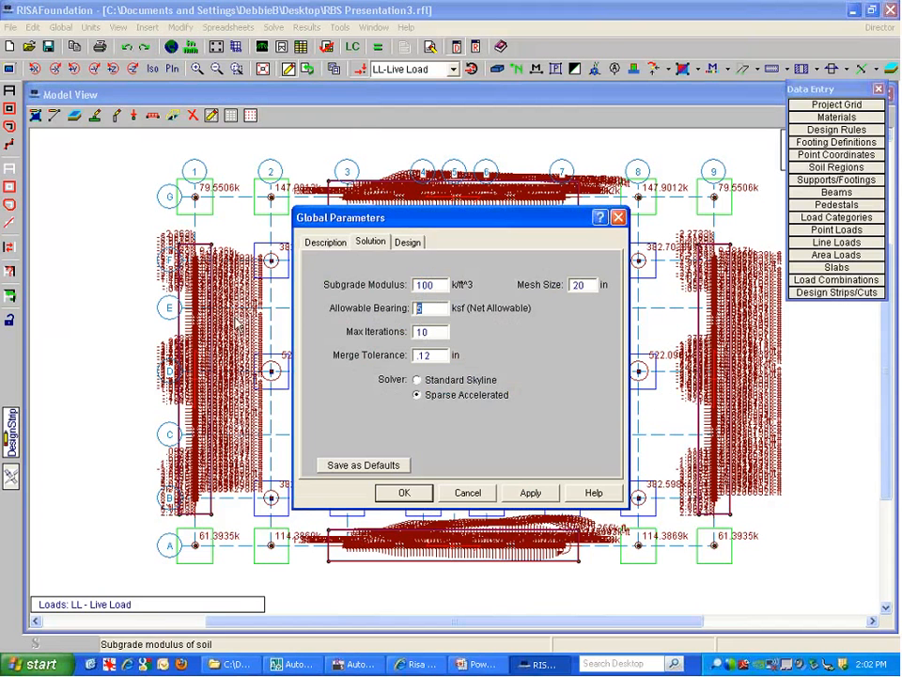
key("Tab")
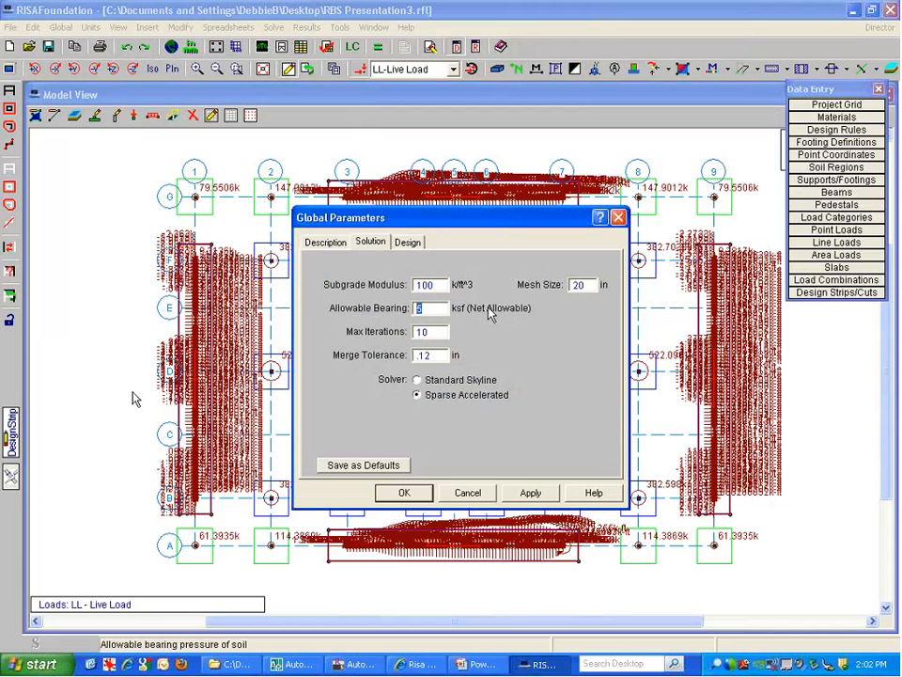
left_click(467, 495)
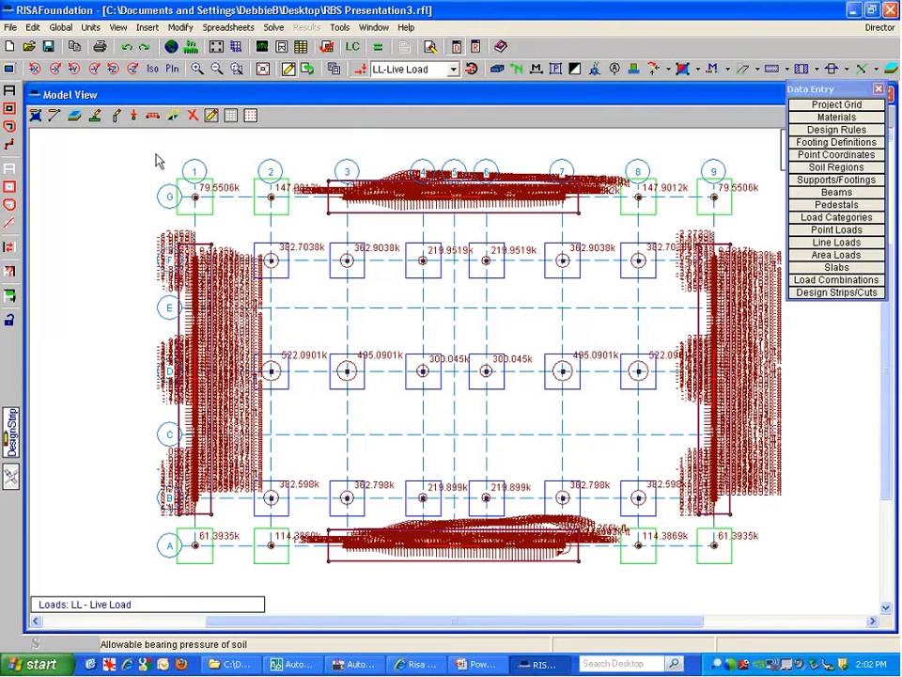
Review the soil region settings without changes and hide the point loads
left_click(74, 116)
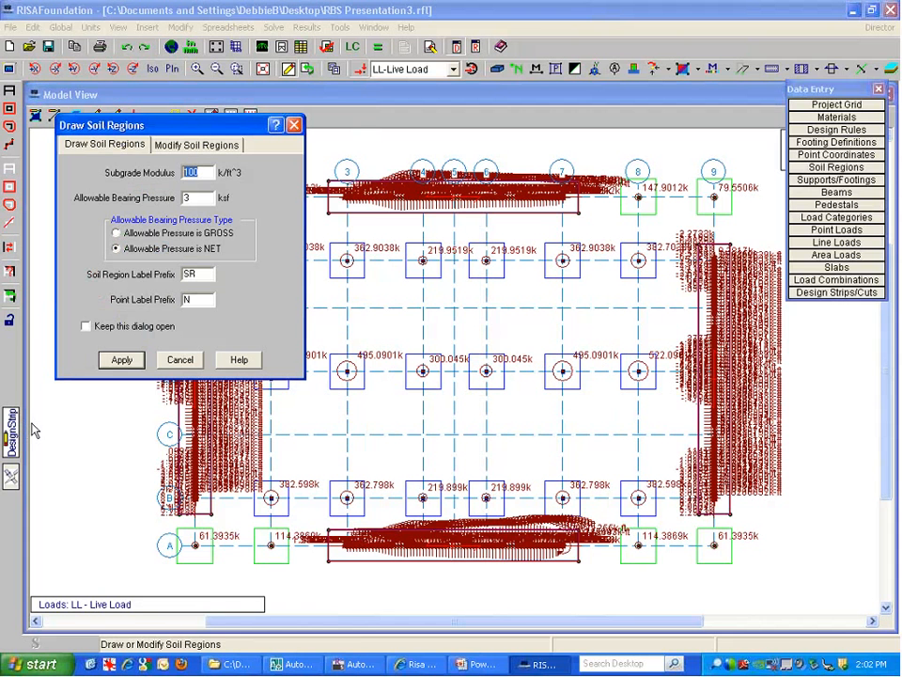
key("Tab")
left_click(180, 359)
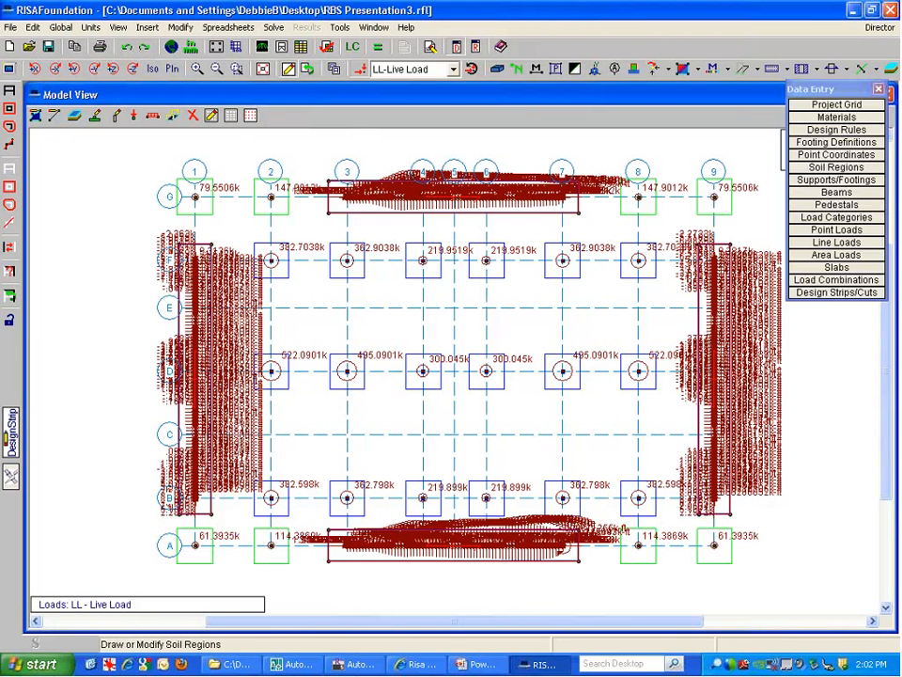
left_click(358, 70)
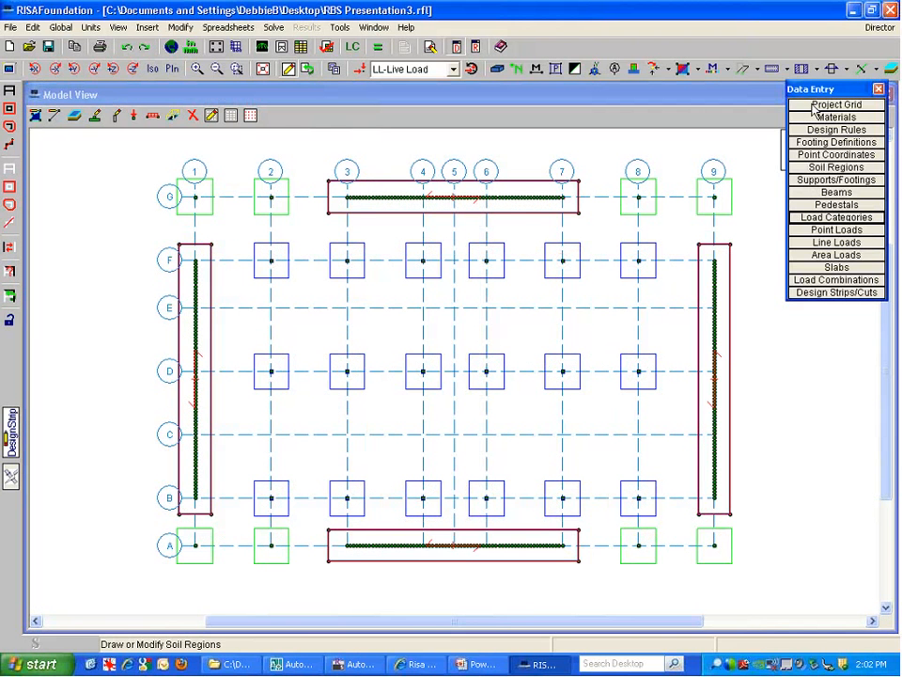
Open Design Rules and widen the Max Bending Chk, Max Shear Chk and Flex Steel columns
left_click_drag(821, 93, 814, 109)
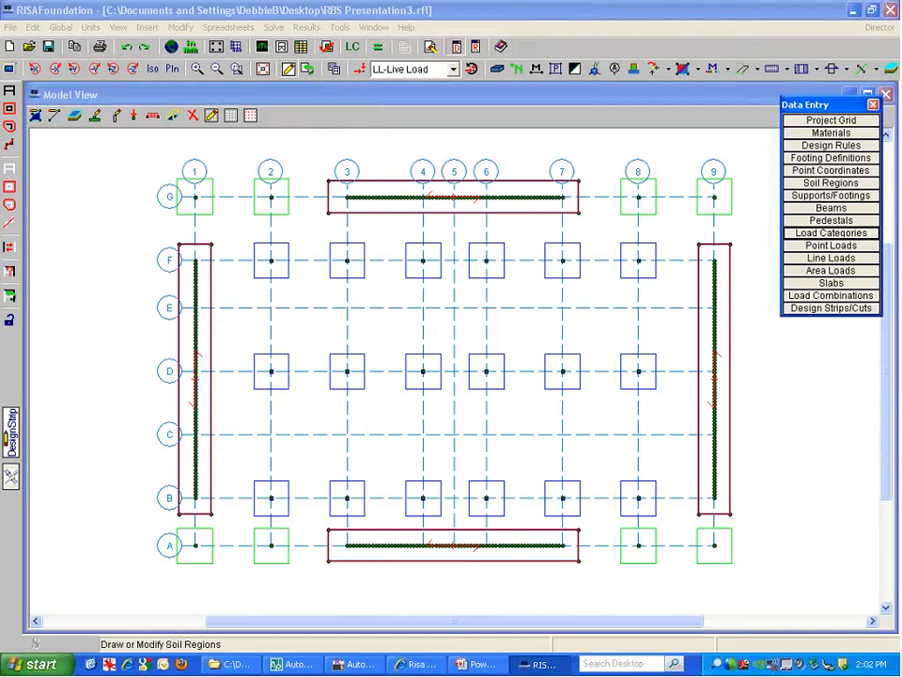
left_click_drag(813, 104, 813, 96)
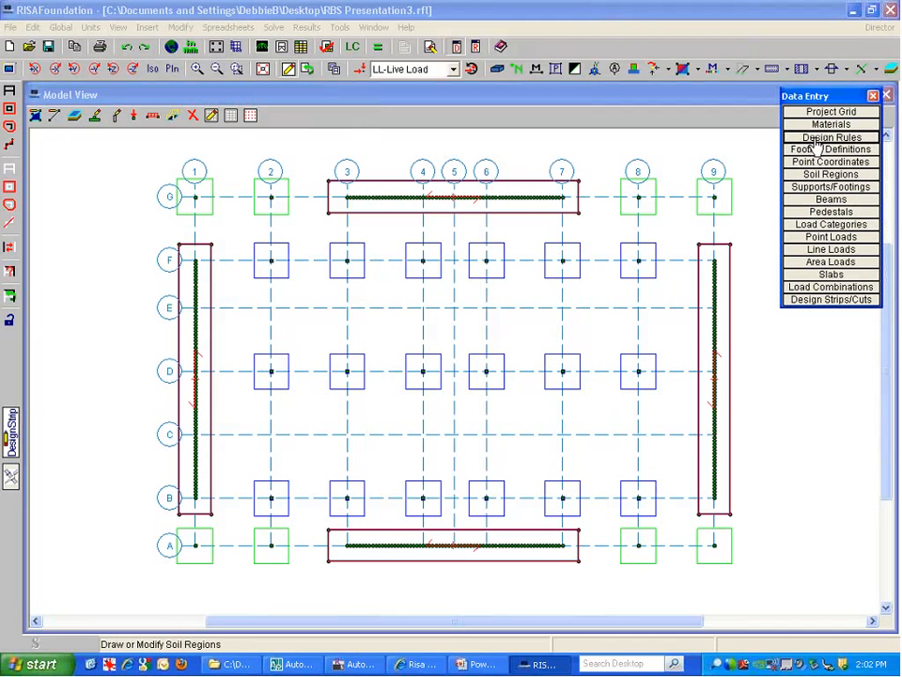
left_click(818, 137)
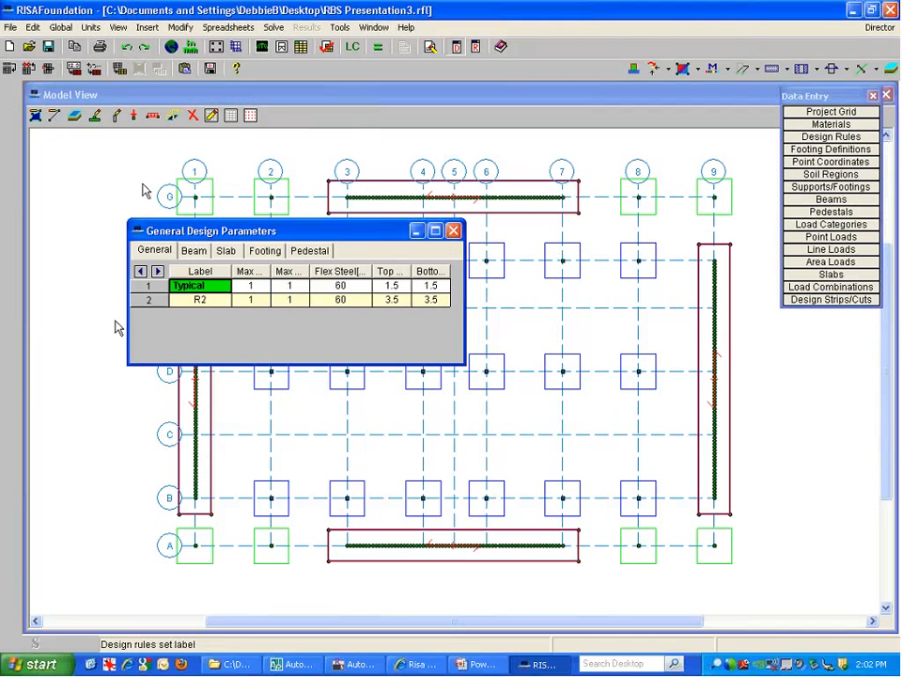
left_click_drag(247, 230, 193, 150)
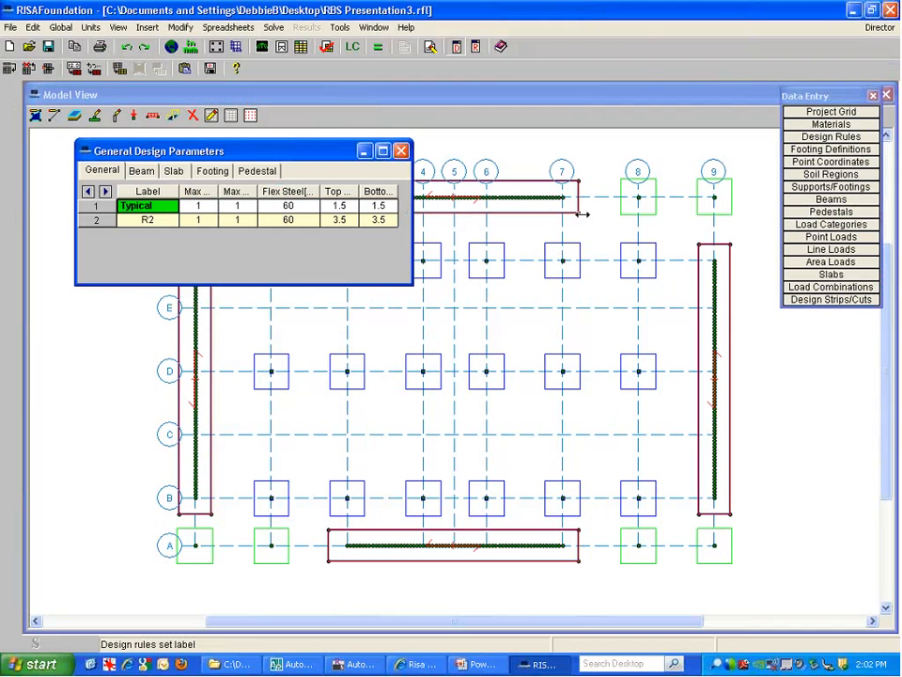
left_click_drag(412, 215, 587, 214)
left_click_drag(217, 191, 280, 191)
left_click_drag(313, 191, 372, 192)
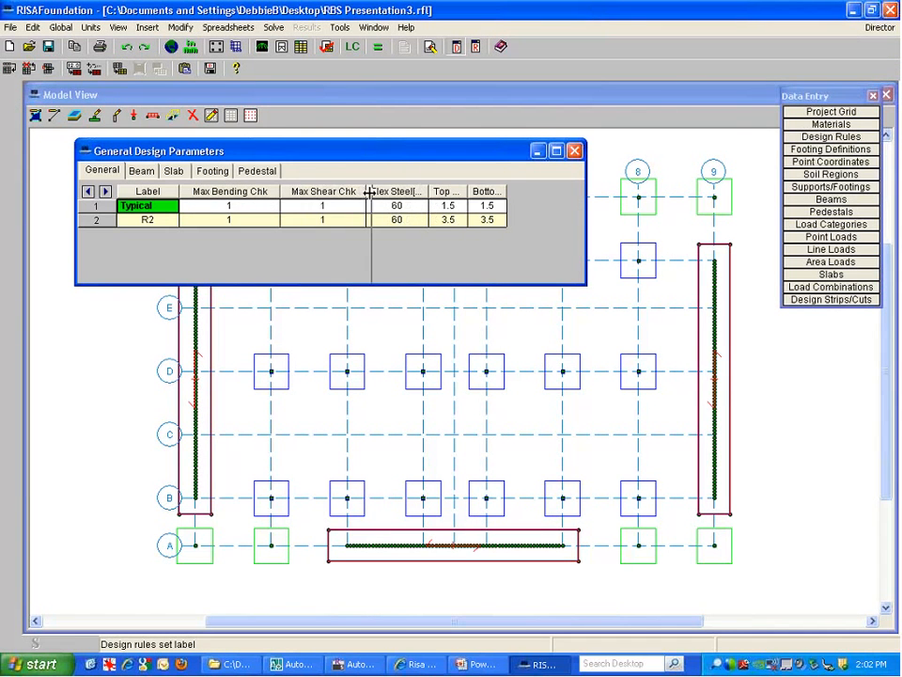
left_click_drag(434, 193, 538, 191)
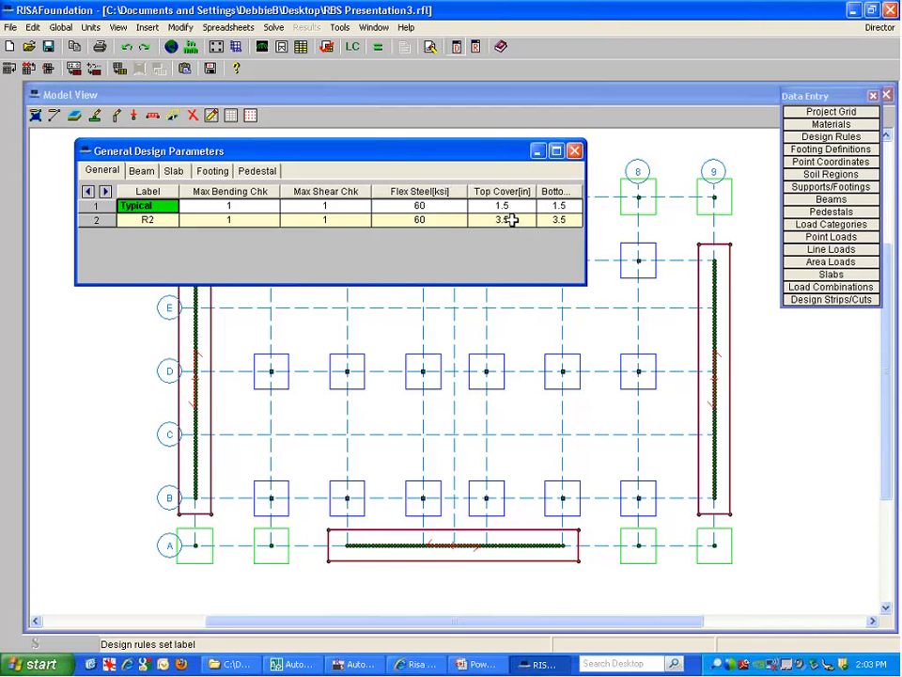
On the Beam rules, widen the Min Flex Bar, Shear Bar and Side Cover columns
left_click(141, 170)
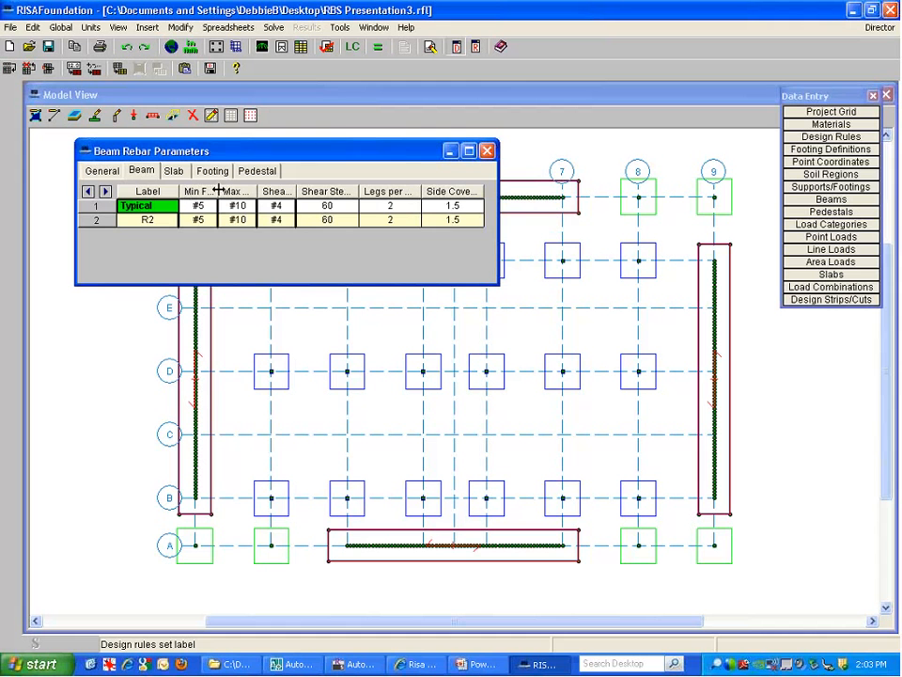
left_click_drag(219, 190, 323, 191)
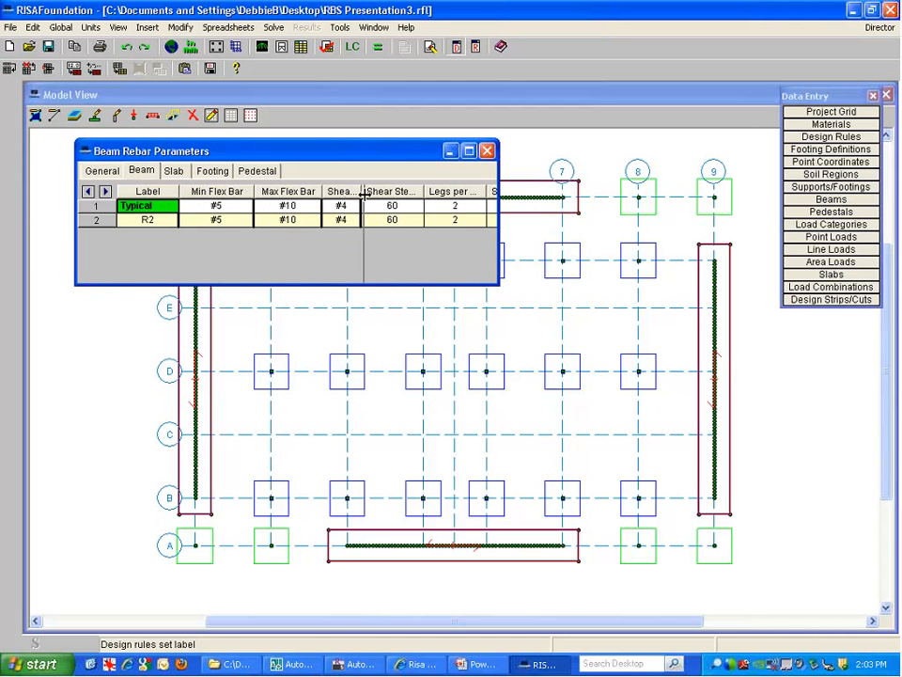
left_click_drag(361, 190, 383, 191)
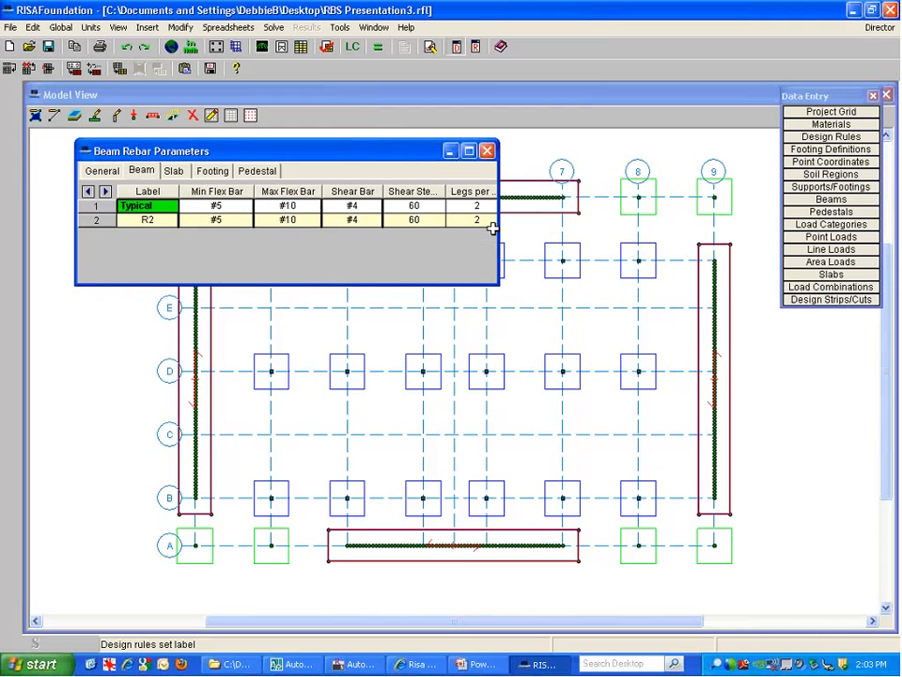
left_click_drag(496, 228, 593, 226)
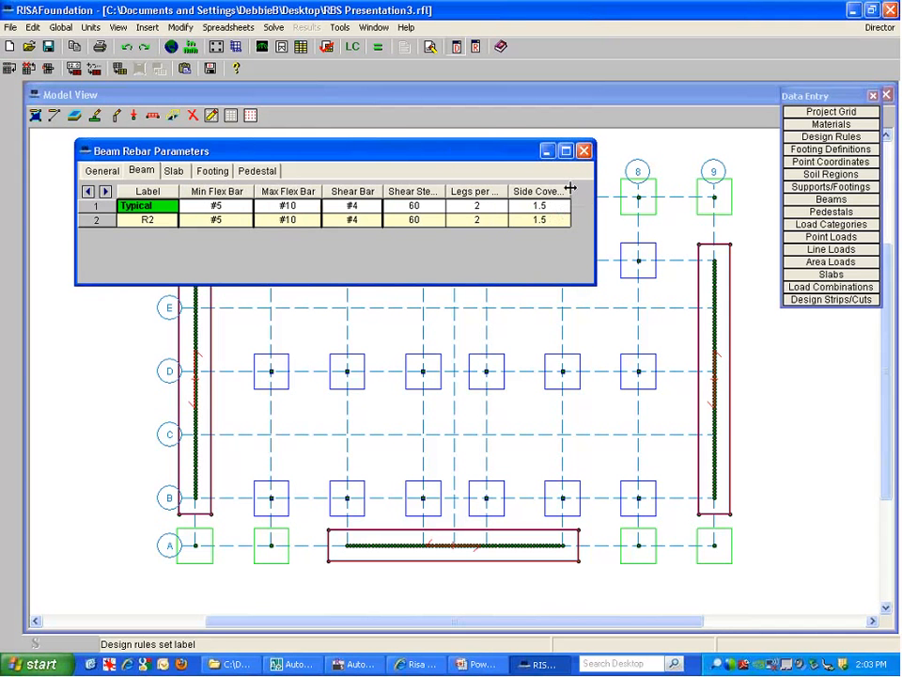
left_click_drag(569, 189, 595, 190)
On the slab rebar rules, widen the Bottom Bar and spacing columns and review spacing and mid-depth values
left_click(175, 171)
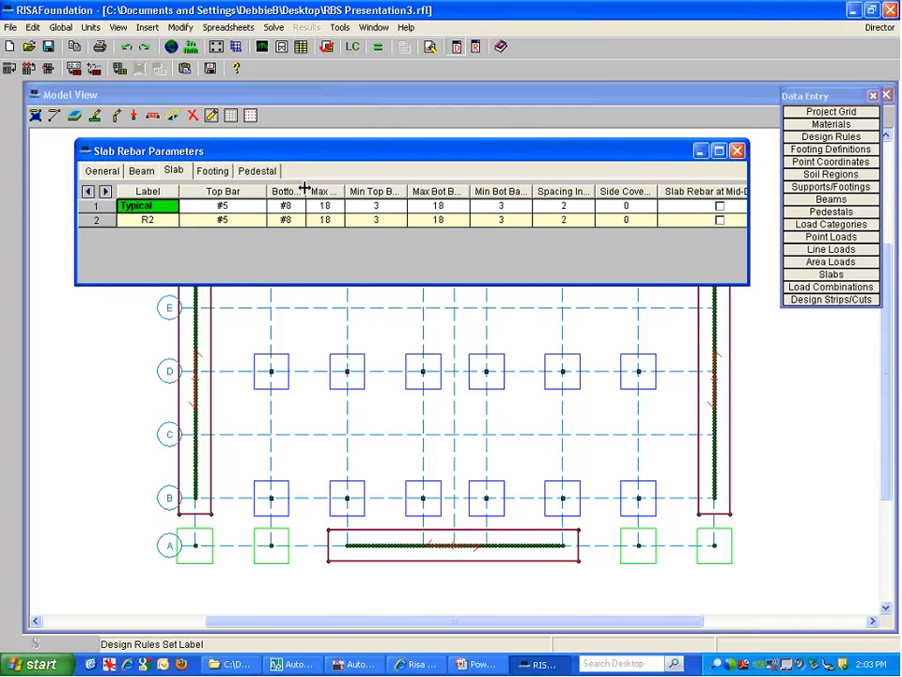
left_click_drag(266, 191, 333, 190)
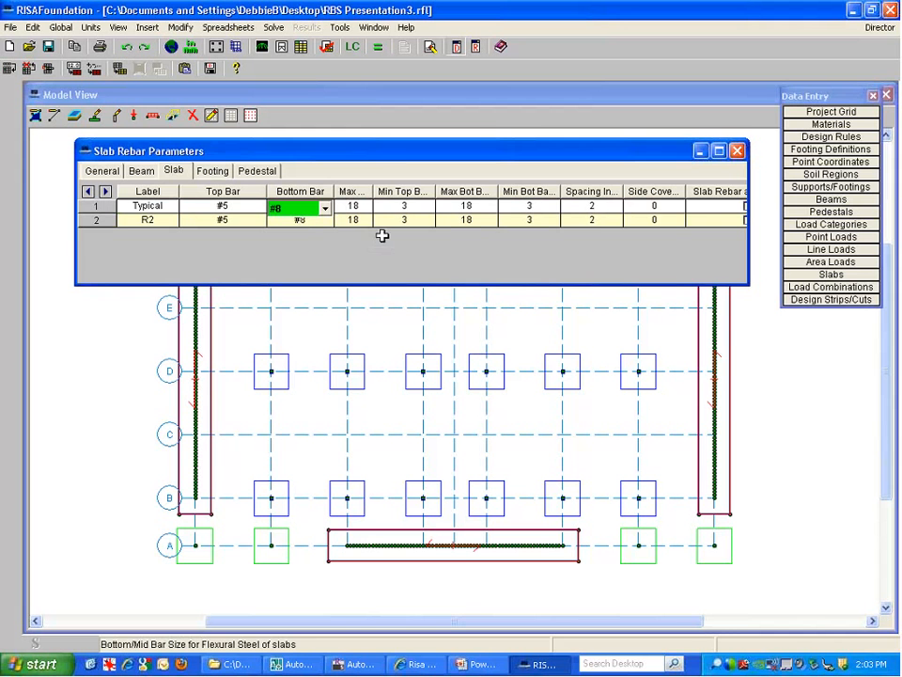
left_click_drag(365, 193, 438, 192)
left_click(408, 209)
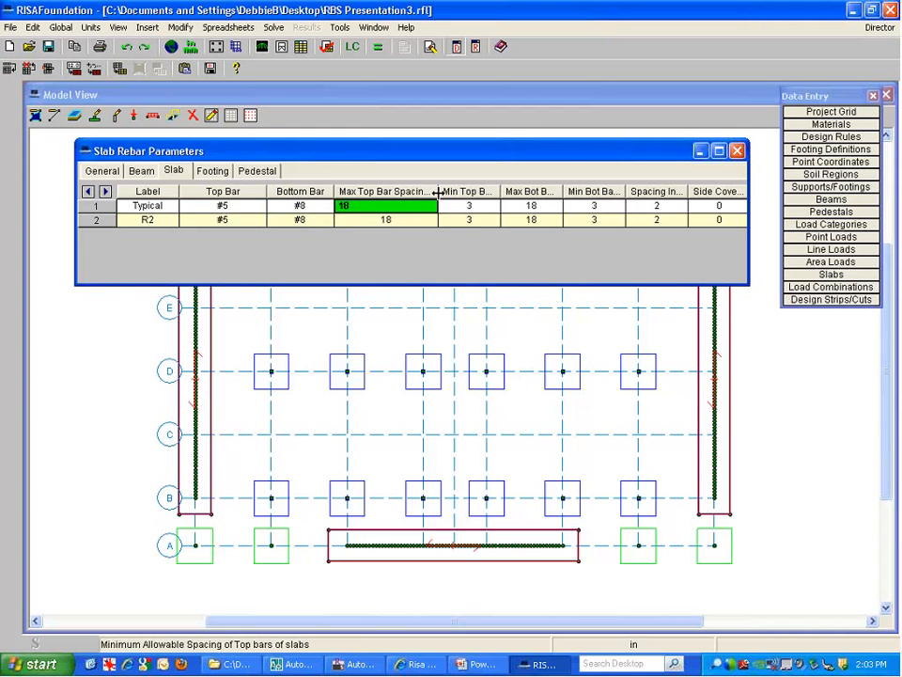
left_click(475, 205)
left_click(529, 205)
left_click(594, 206)
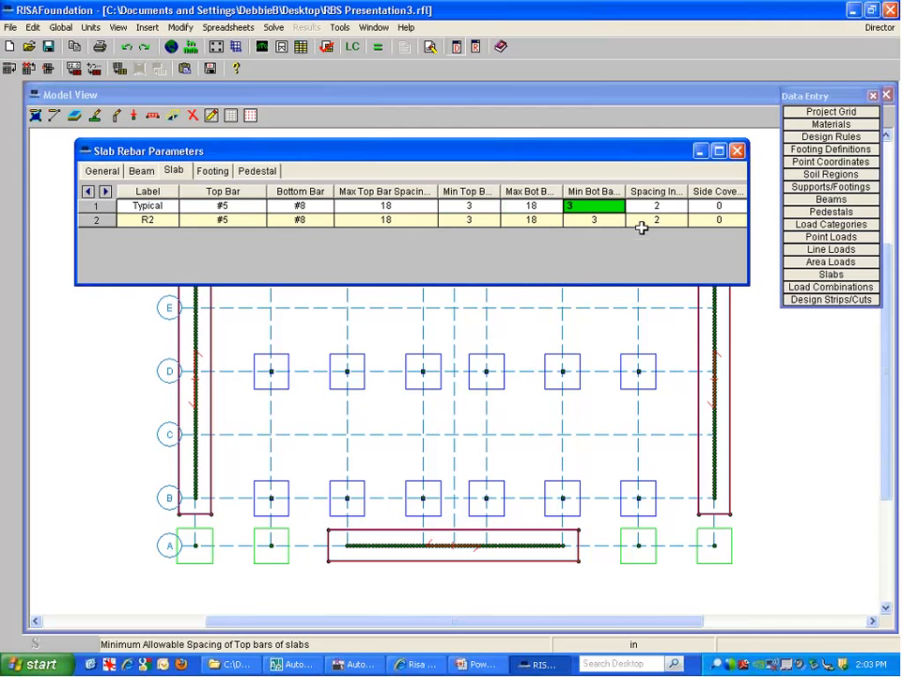
left_click(655, 208)
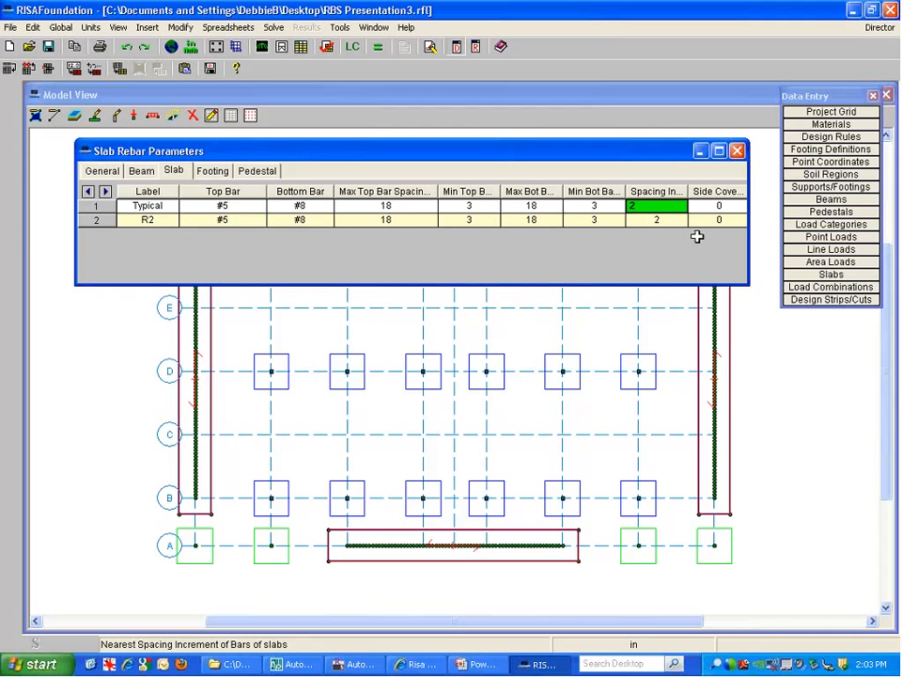
left_click_drag(750, 196, 869, 200)
left_click_drag(729, 151, 707, 348)
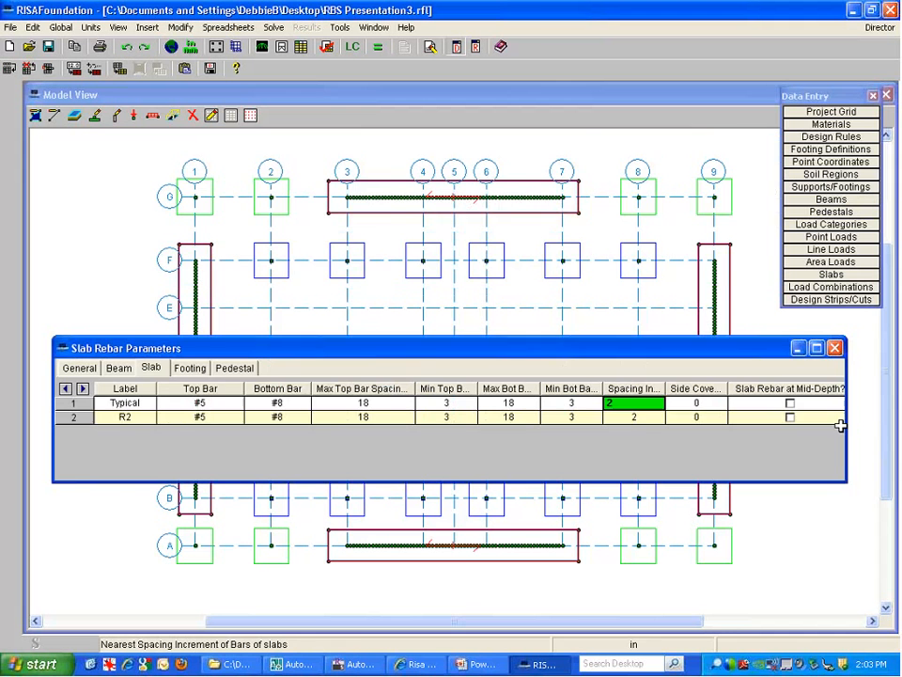
left_click(789, 389)
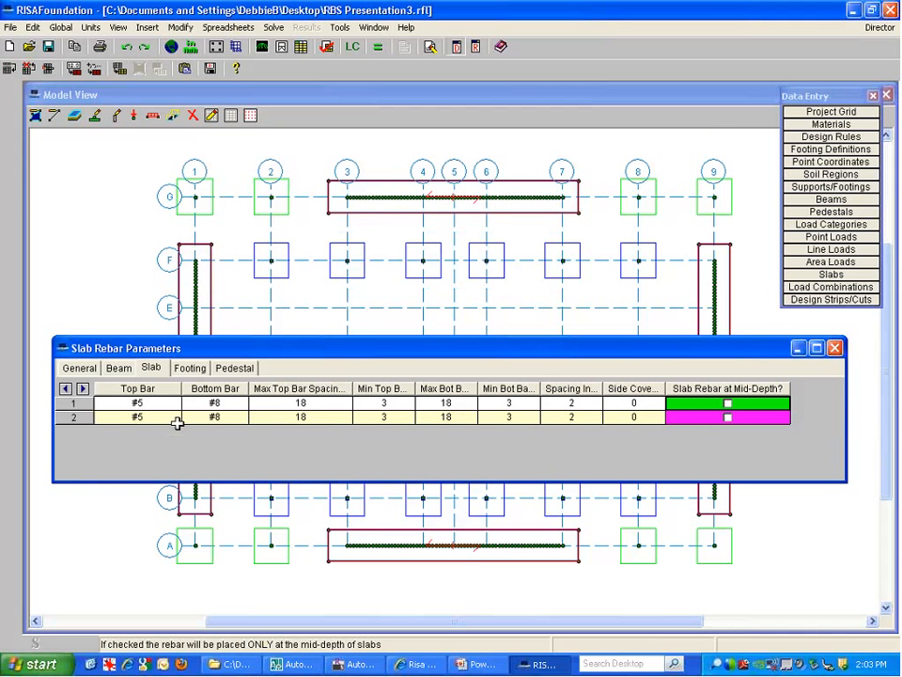
Check the Typical footing bottom bar, then widen Pedestal Bar and Pedestal Tie columns showing #3
left_click(189, 368)
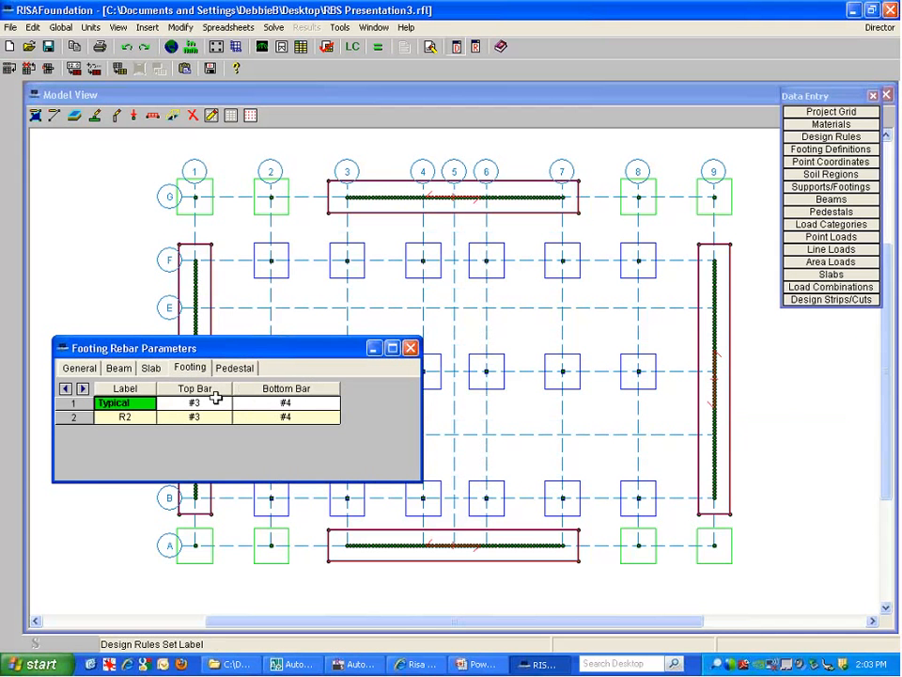
left_click(286, 404)
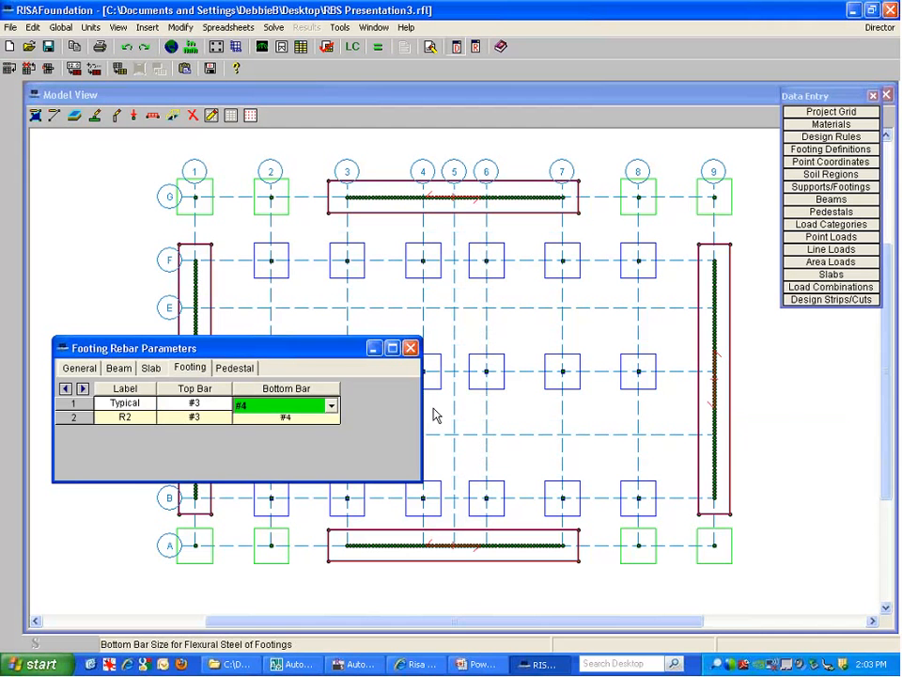
left_click(232, 373)
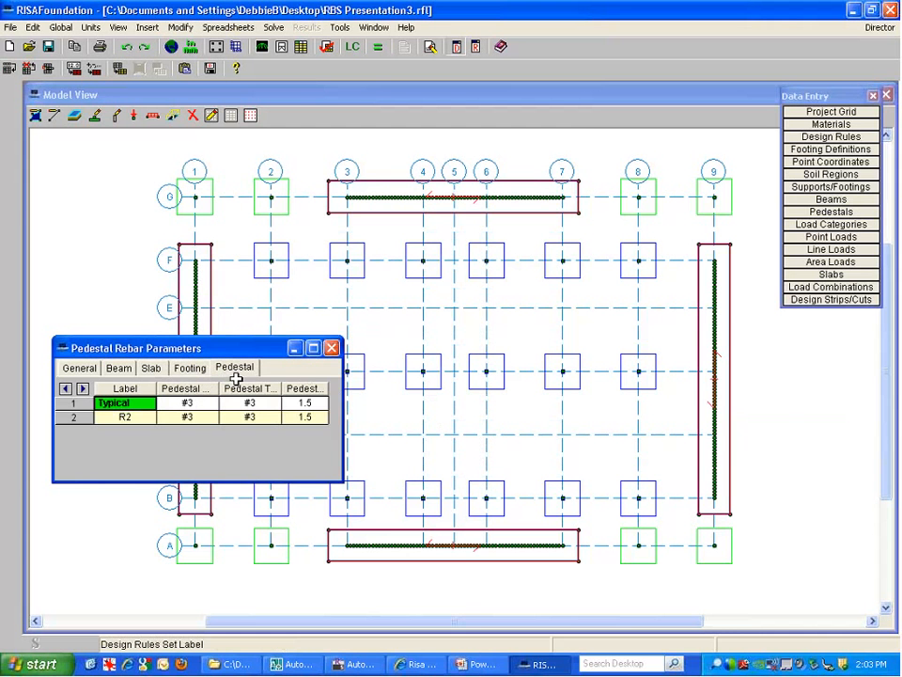
left_click_drag(328, 388, 336, 388)
left_click_drag(279, 388, 289, 388)
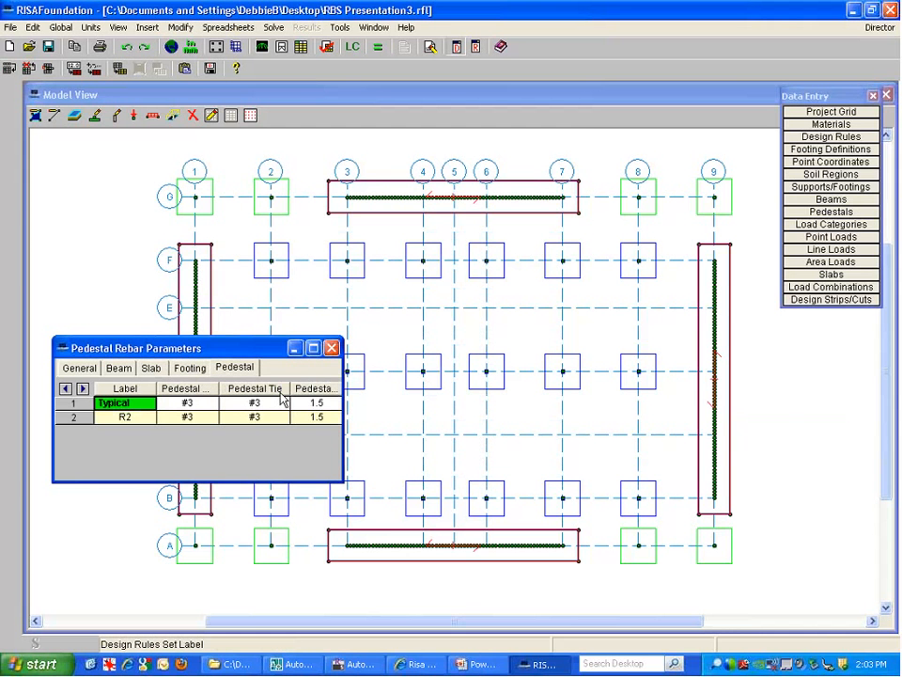
left_click_drag(219, 389, 251, 390)
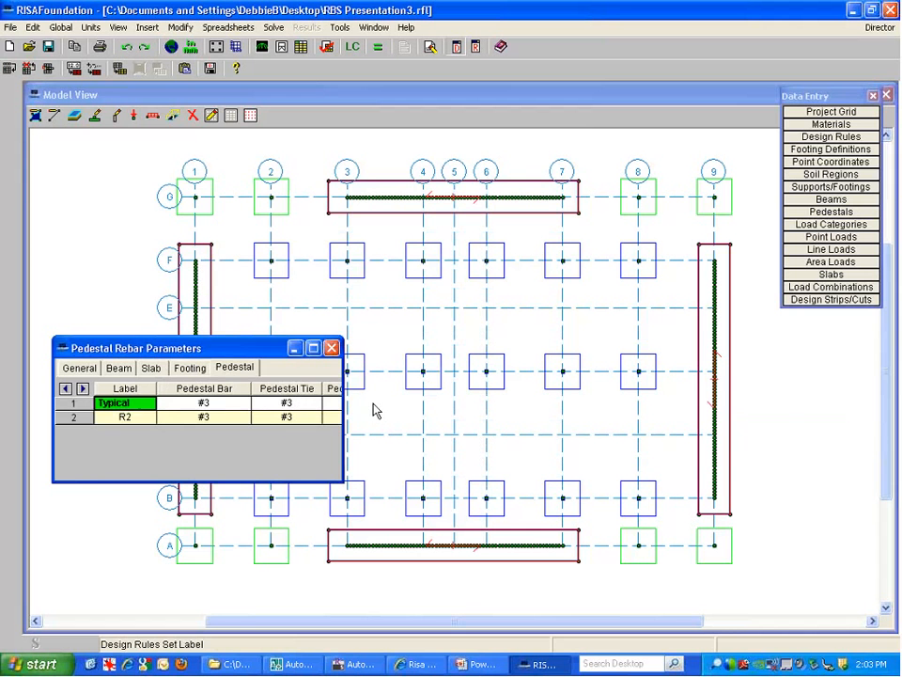
Close Design Rules and review Footing Definitions' Geometry and Soil tabs, including Interior Footings' Passive value
left_click(334, 349)
left_click(831, 150)
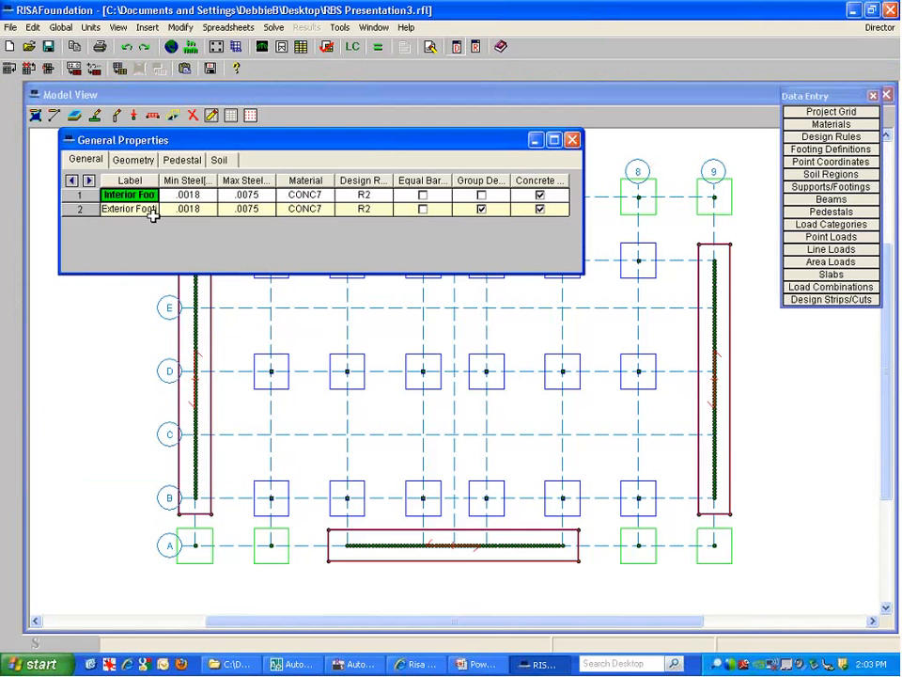
left_click(134, 160)
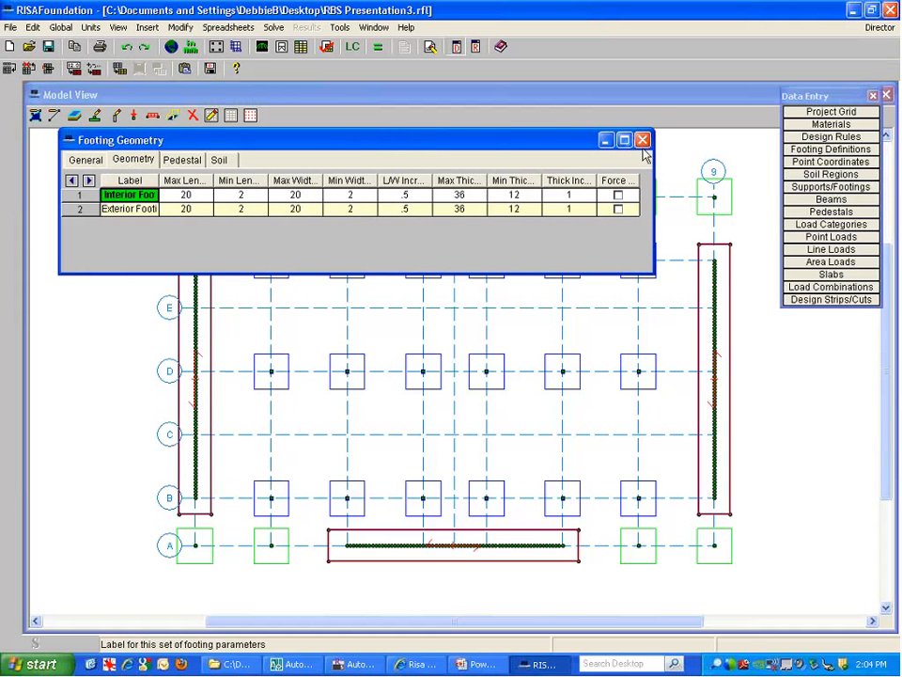
left_click(219, 159)
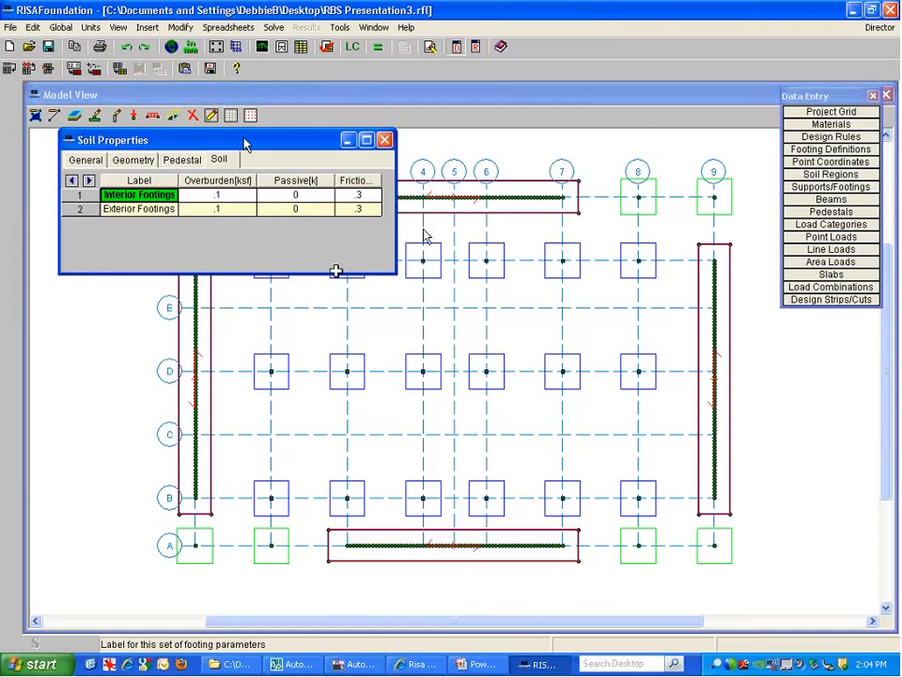
left_click(219, 195)
left_click(297, 195)
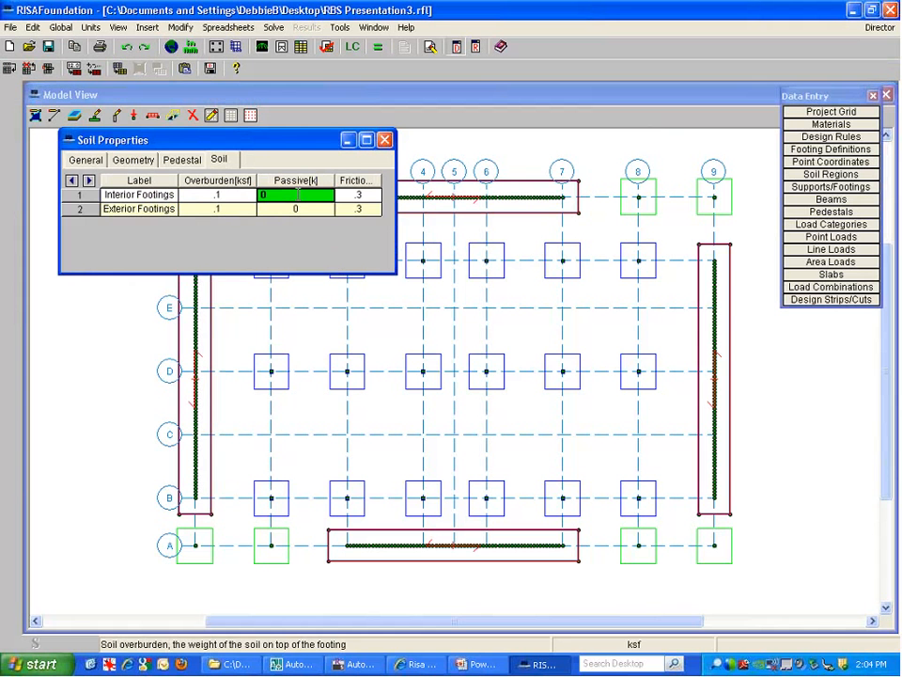
left_click(384, 140)
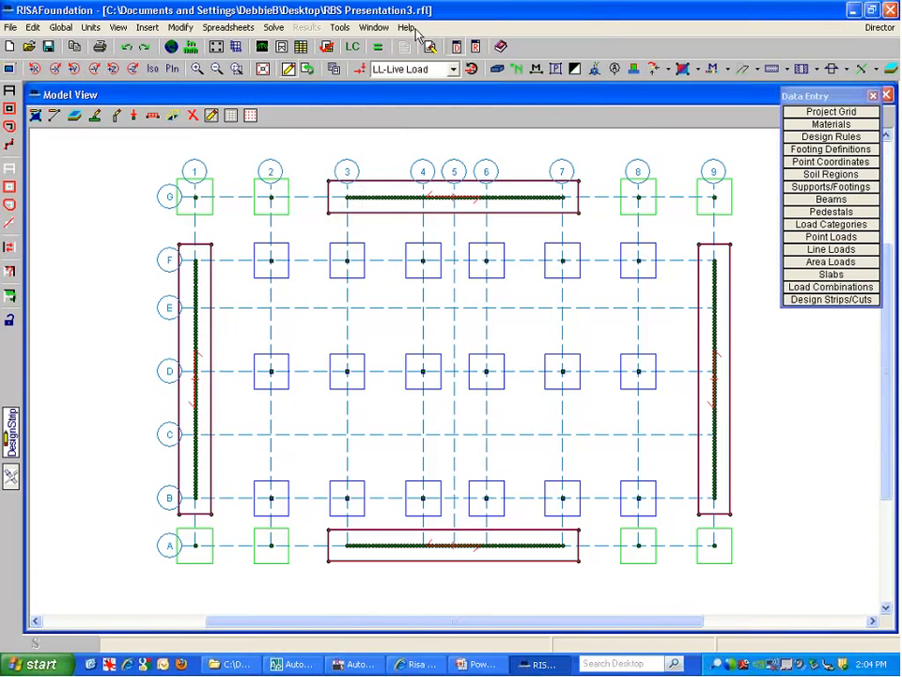
Check the LC Generator, solve both combinations, and close Point Reactions and Load Combinations
left_click(815, 288)
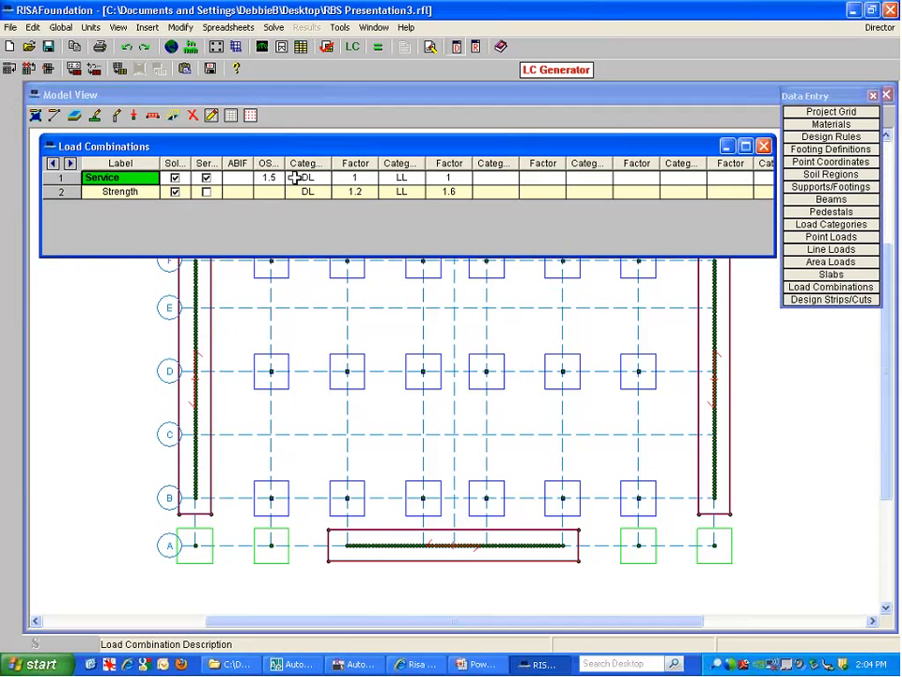
left_click(532, 73)
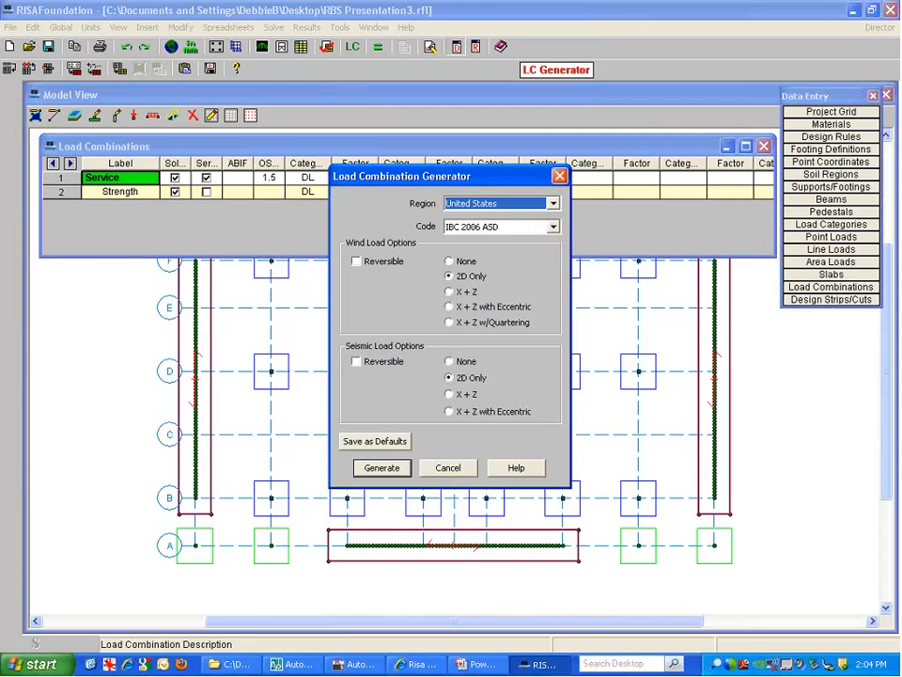
left_click(449, 467)
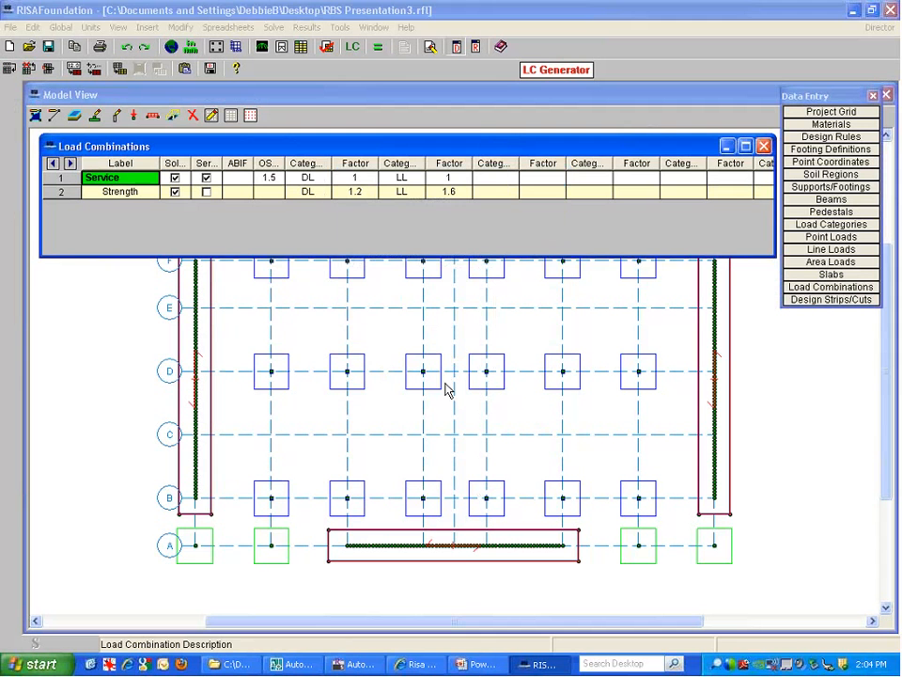
left_click(382, 47)
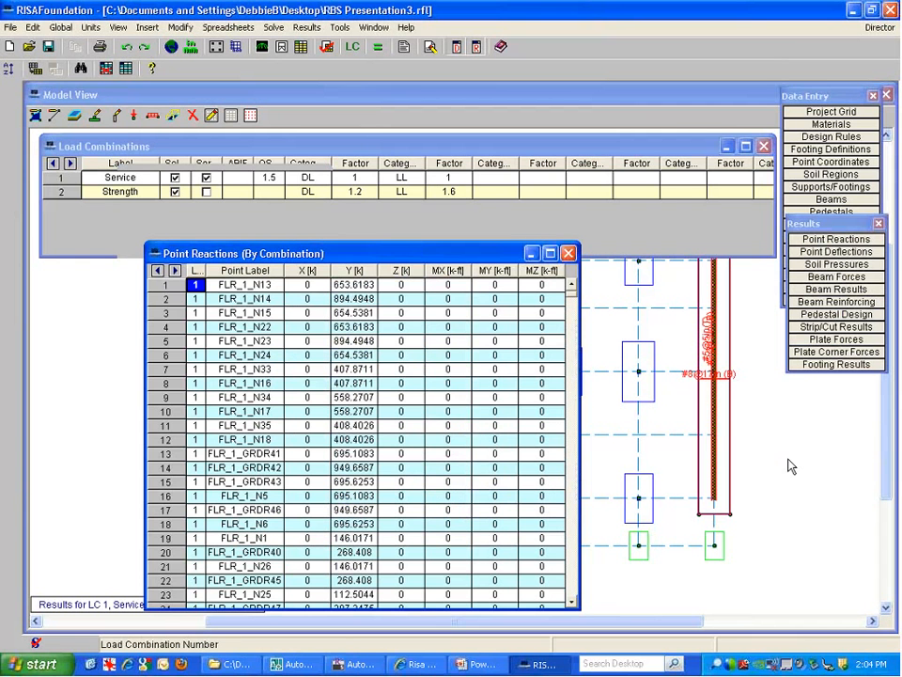
left_click(569, 253)
left_click(764, 147)
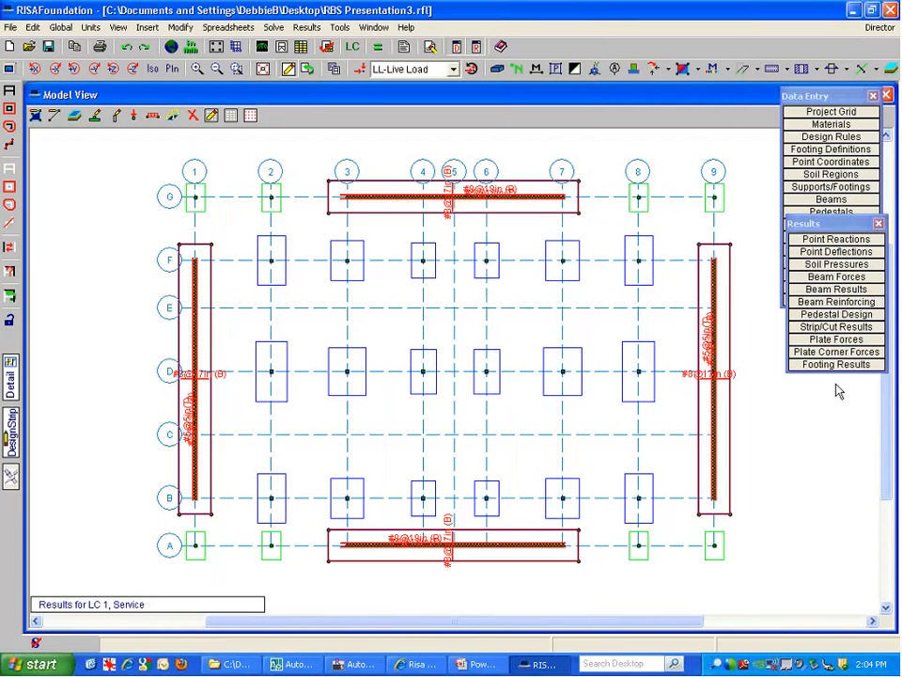
left_click(9, 169)
scroll(475, 240, "up", 3)
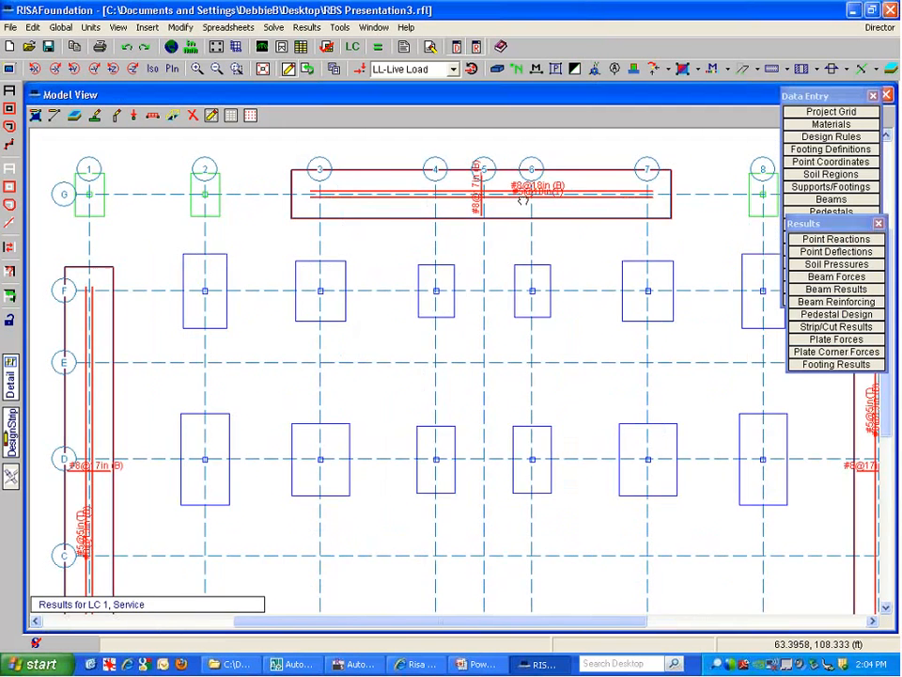
scroll(468, 244, "up", 4)
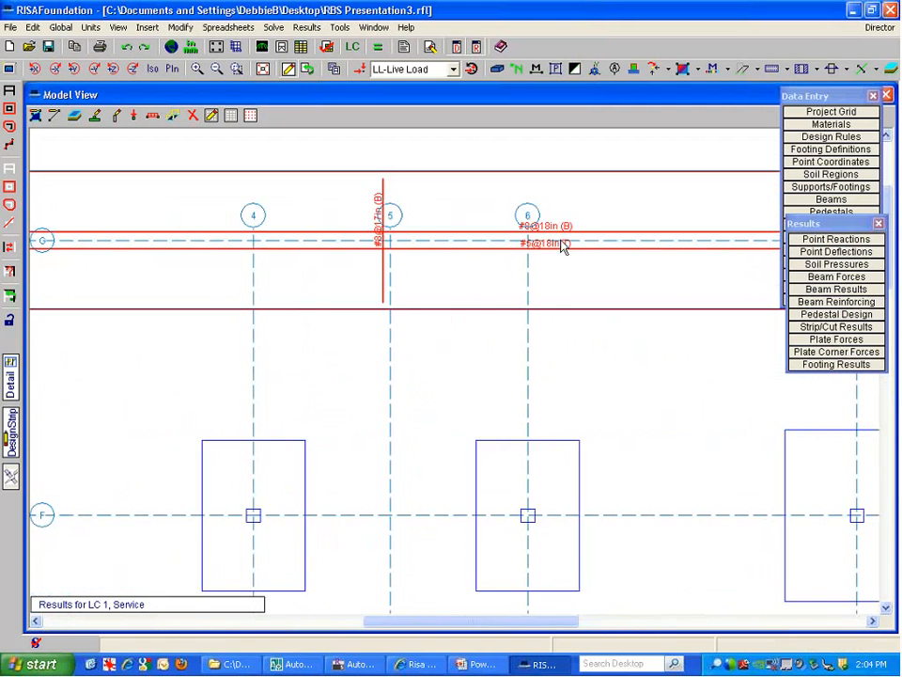
scroll(545, 239, "up", 3)
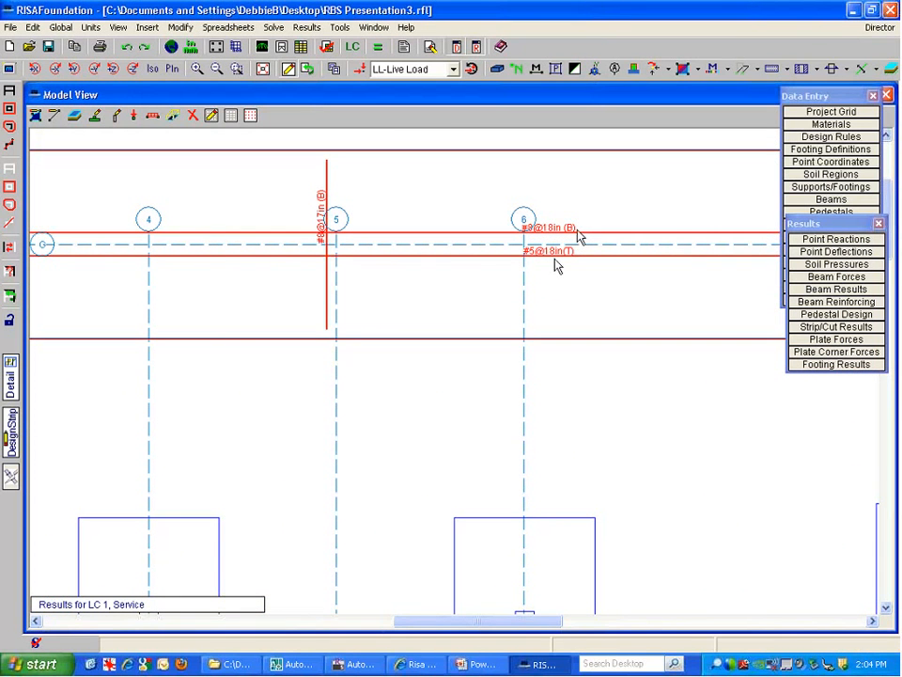
scroll(583, 261, "down", 3)
scroll(484, 244, "up", 4)
scroll(487, 280, "down", 2)
scroll(489, 282, "down", 6)
middle_click_drag(533, 270, 326, 429)
scroll(327, 428, "up", 1)
scroll(266, 429, "up", 6)
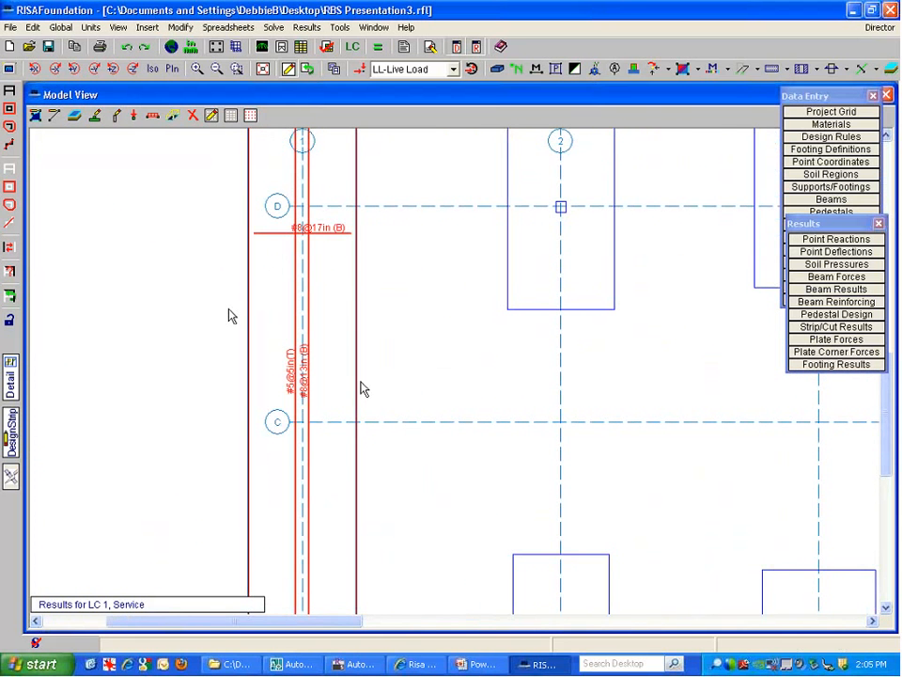
scroll(372, 443, "down", 3)
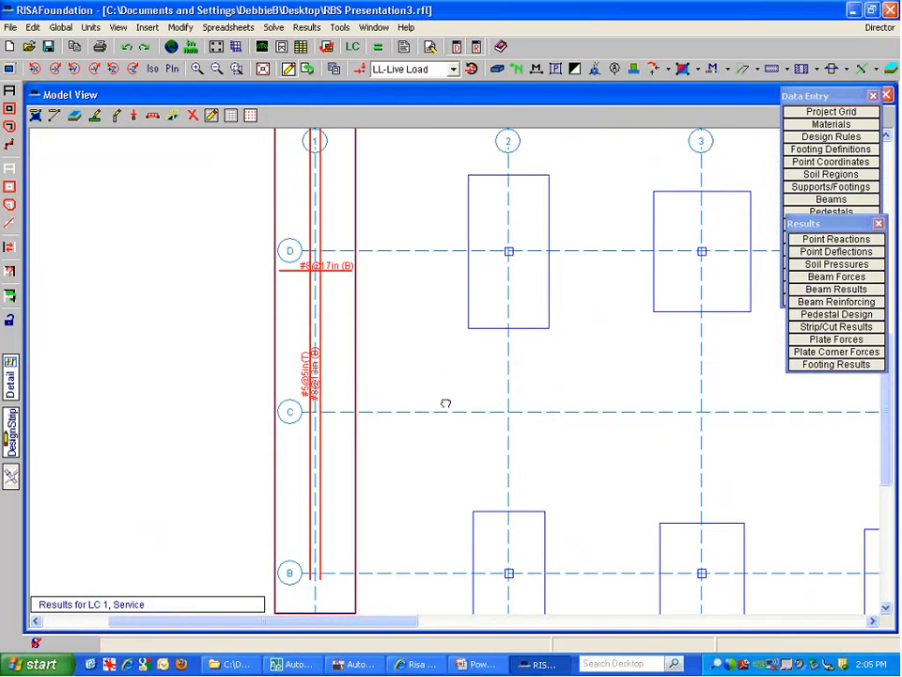
middle_click_drag(671, 436, 438, 413)
scroll(439, 412, "down", 7)
middle_click_drag(416, 464, 131, 459)
scroll(712, 336, "up", 3)
scroll(708, 395, "down", 1)
scroll(707, 388, "down", 4)
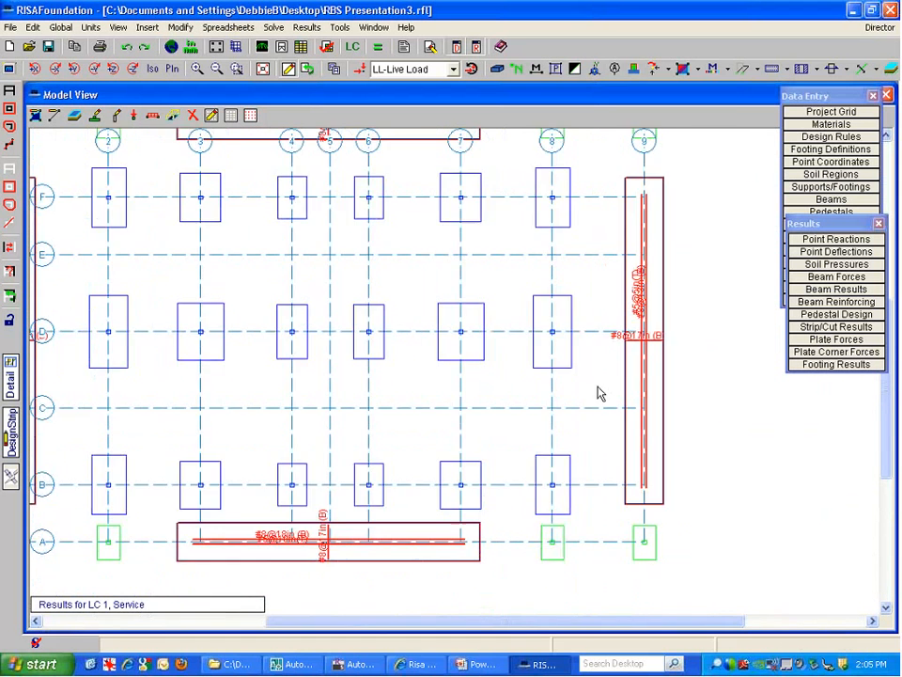
middle_click_drag(477, 365, 565, 388)
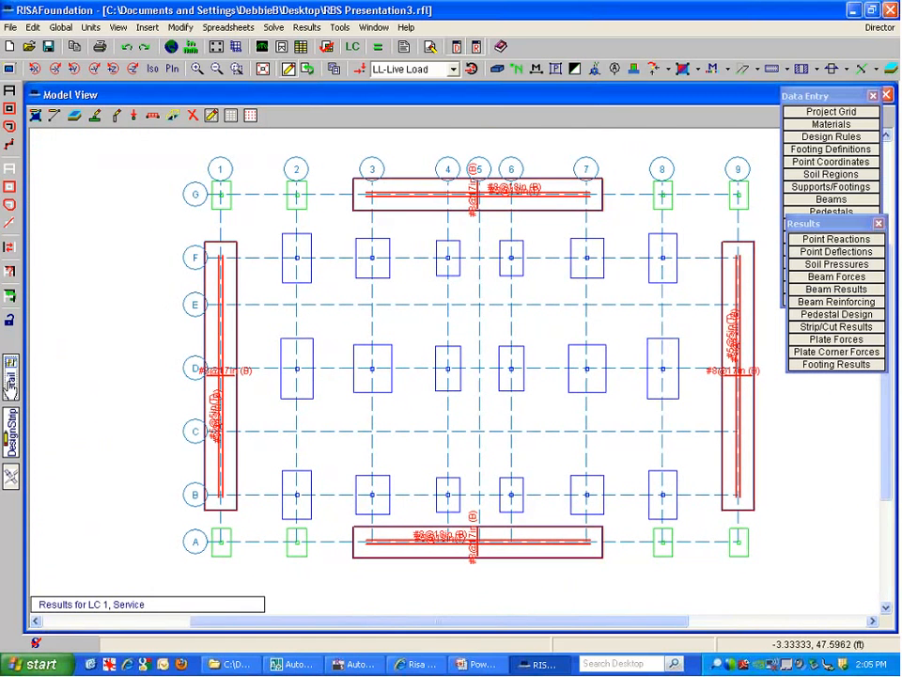
Open, enlarge and then close the detail report for interior footing F3
left_click(11, 383)
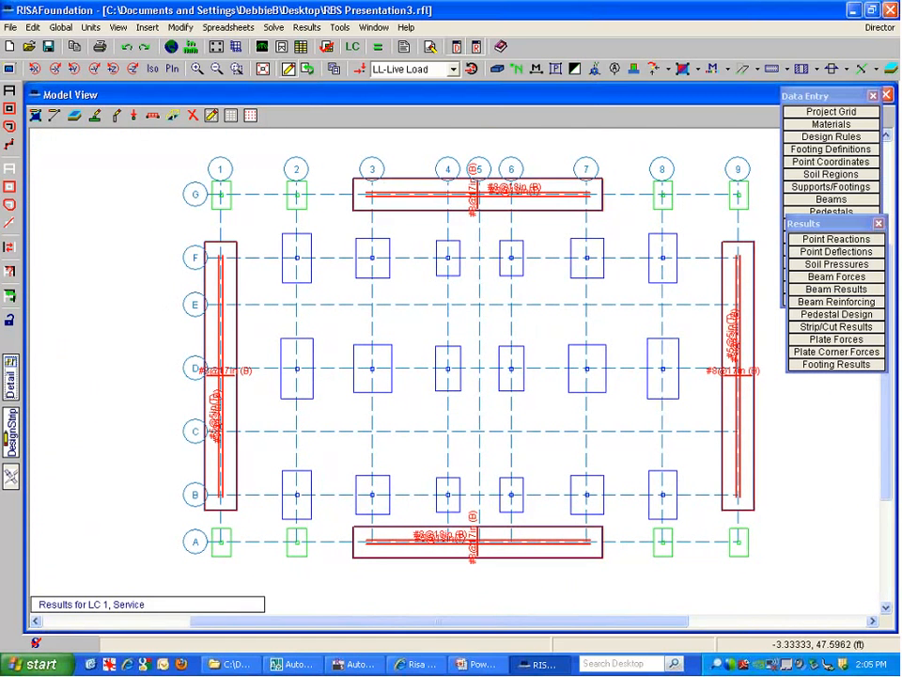
left_click(378, 268)
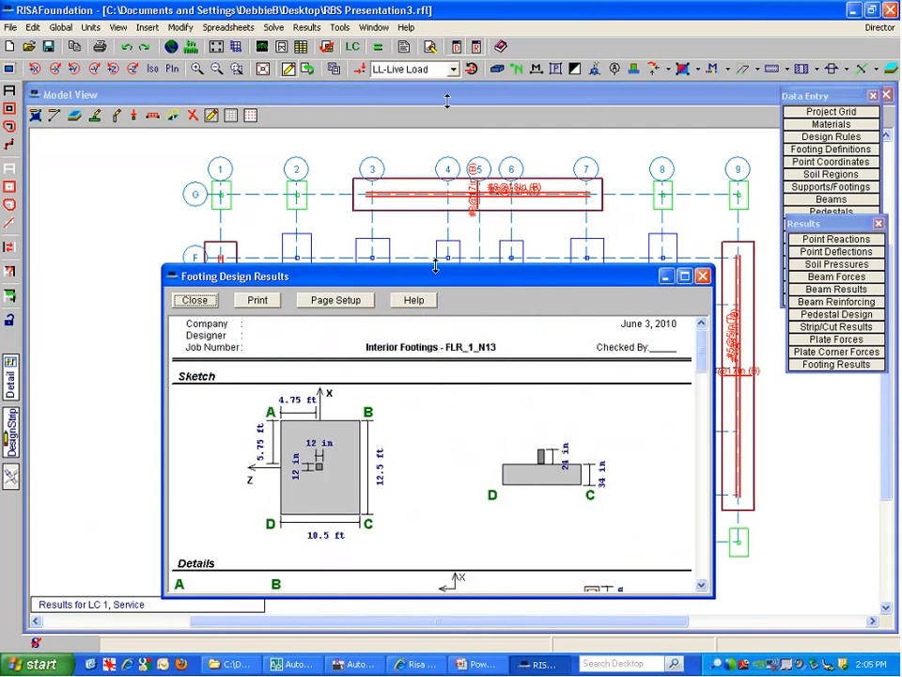
left_click_drag(435, 268, 436, 103)
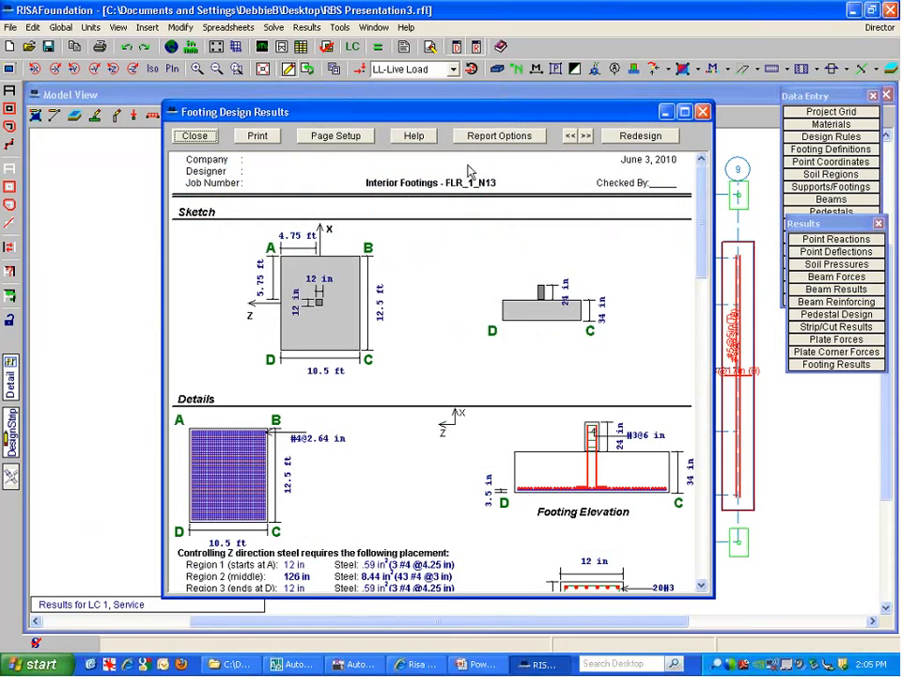
left_click(702, 110)
Open the report for exterior footing FLR_1_N1 (6 × 9 ft, 22 in), enlarged and scrolled to the top
left_click(223, 195)
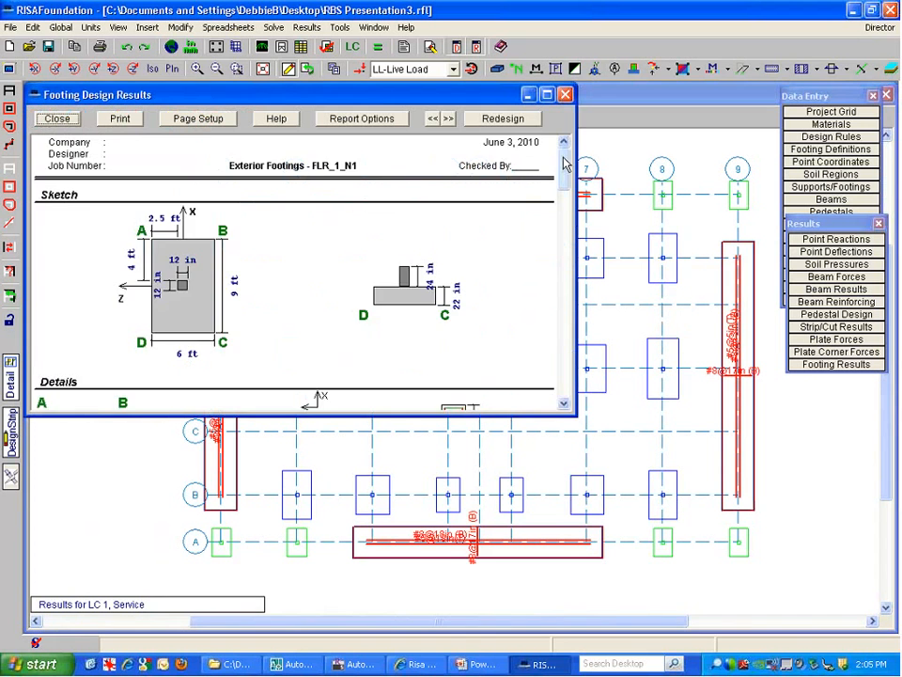
left_click_drag(567, 163, 568, 186)
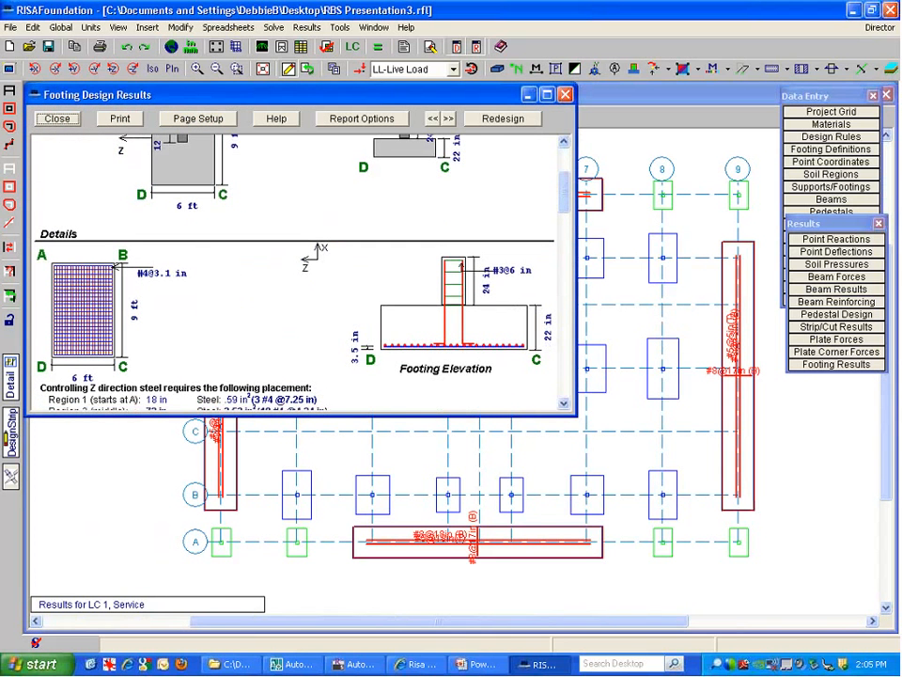
left_click_drag(571, 417, 748, 577)
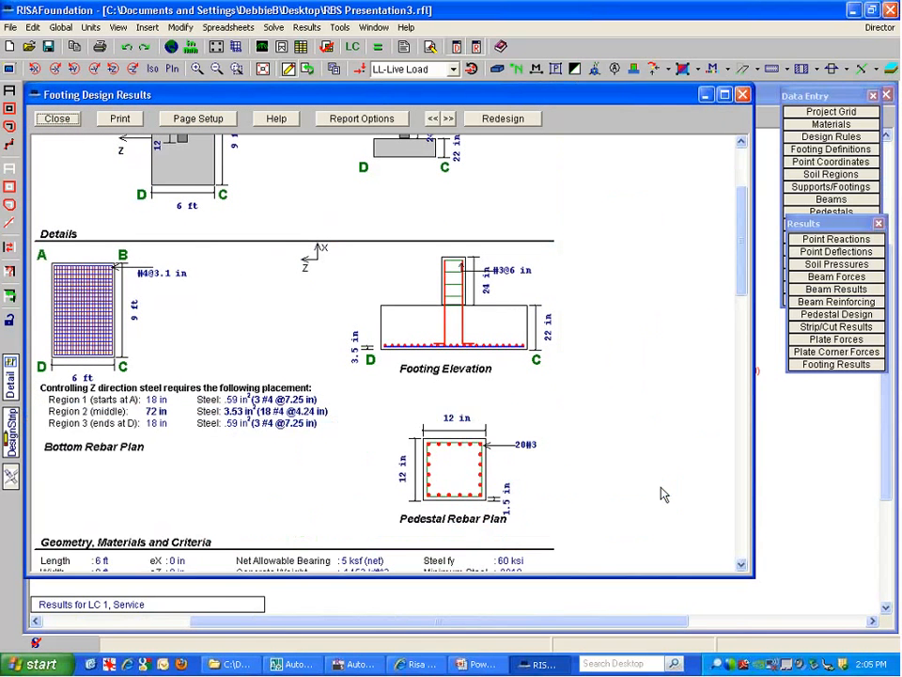
scroll(503, 257, "up", 3)
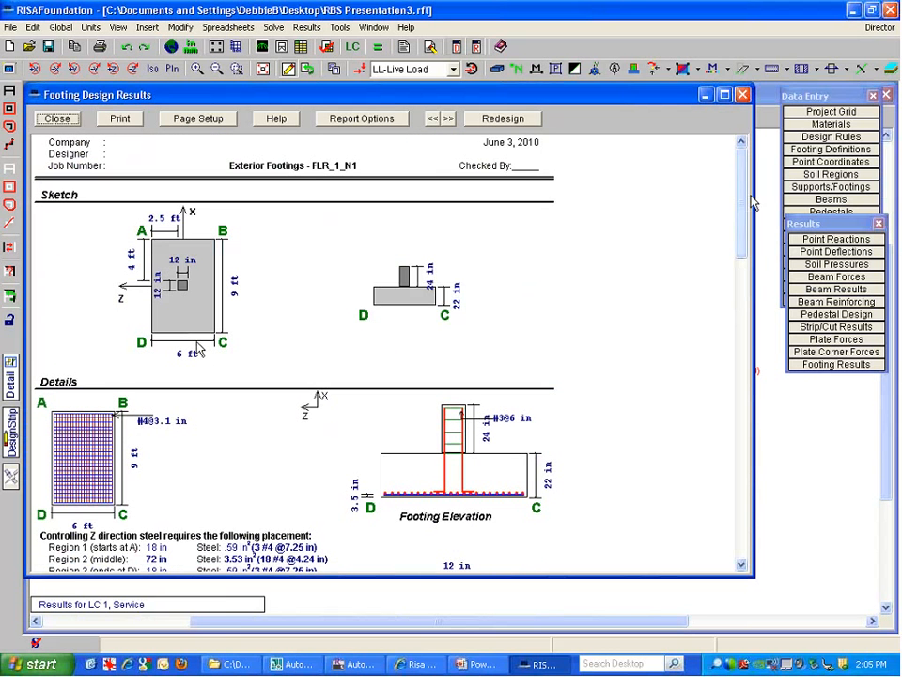
left_click_drag(739, 212, 739, 267)
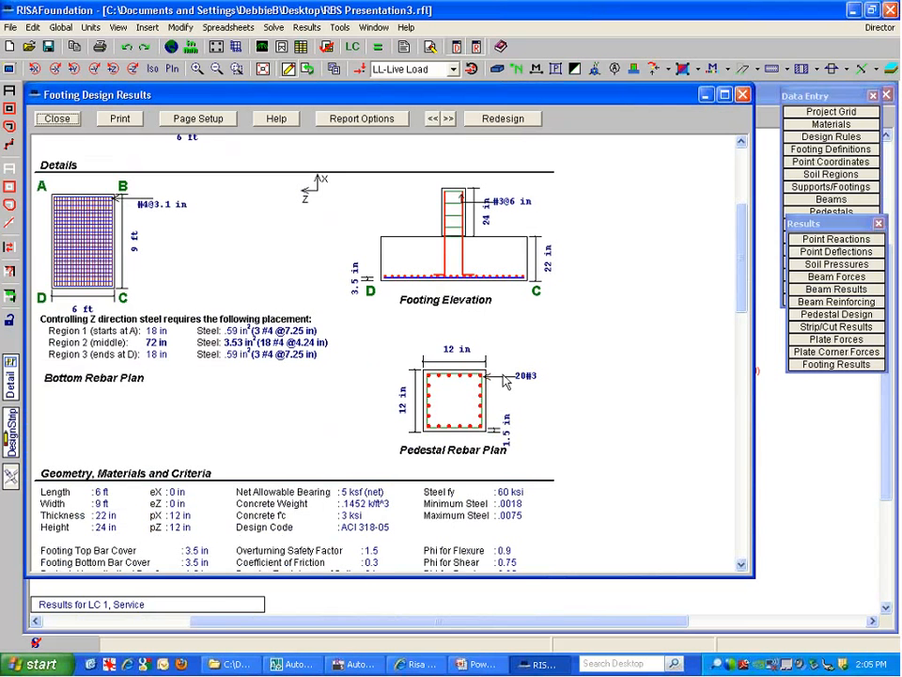
Scroll the FLR_1_N1 footing report down to the Sliding Check, then close it
left_click_drag(749, 234, 737, 309)
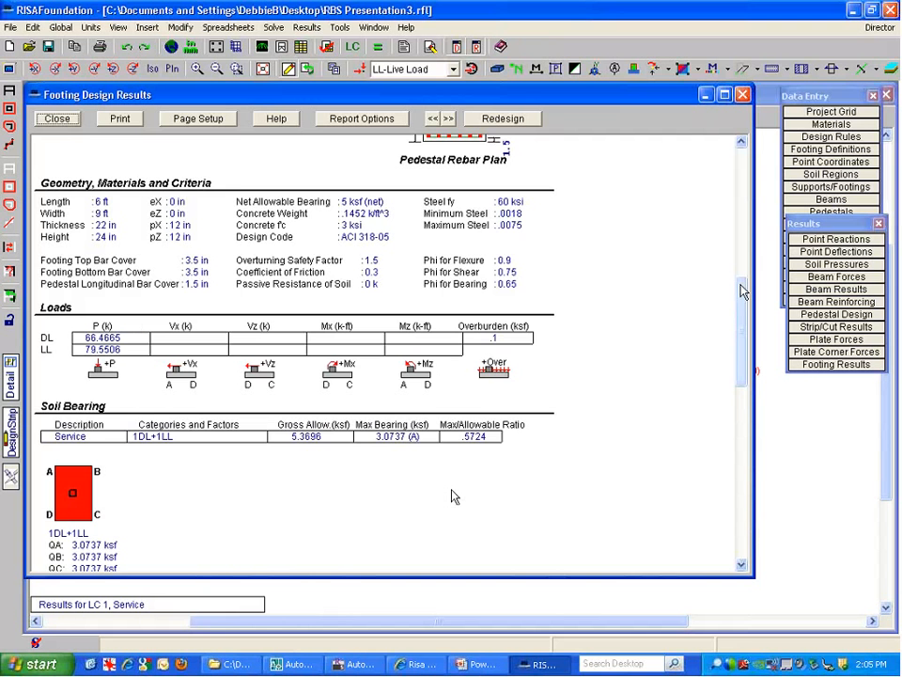
left_click_drag(742, 291, 743, 329)
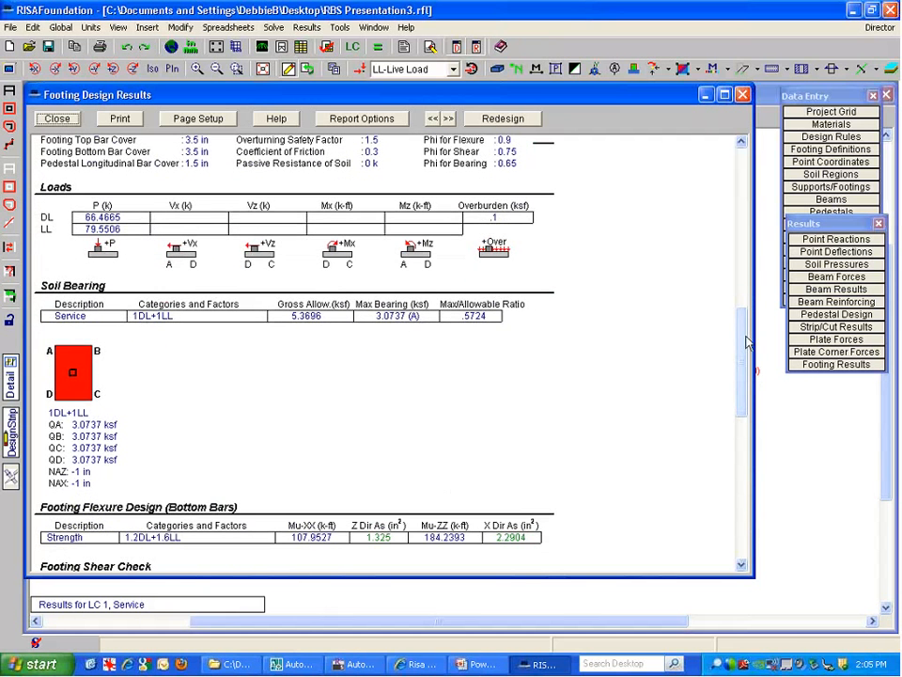
left_click_drag(741, 346, 739, 442)
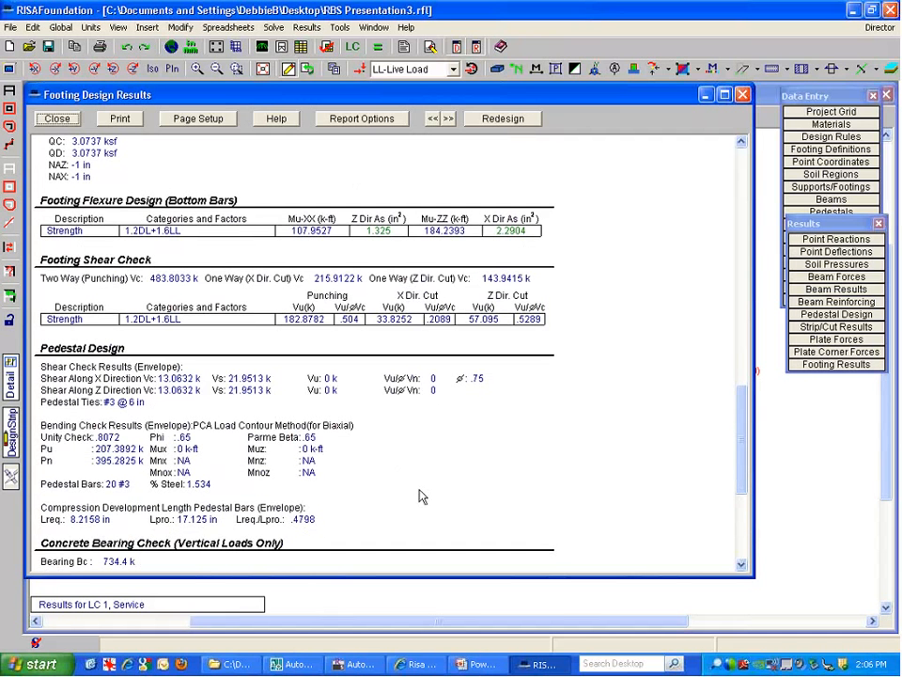
scroll(737, 453, "down", 4)
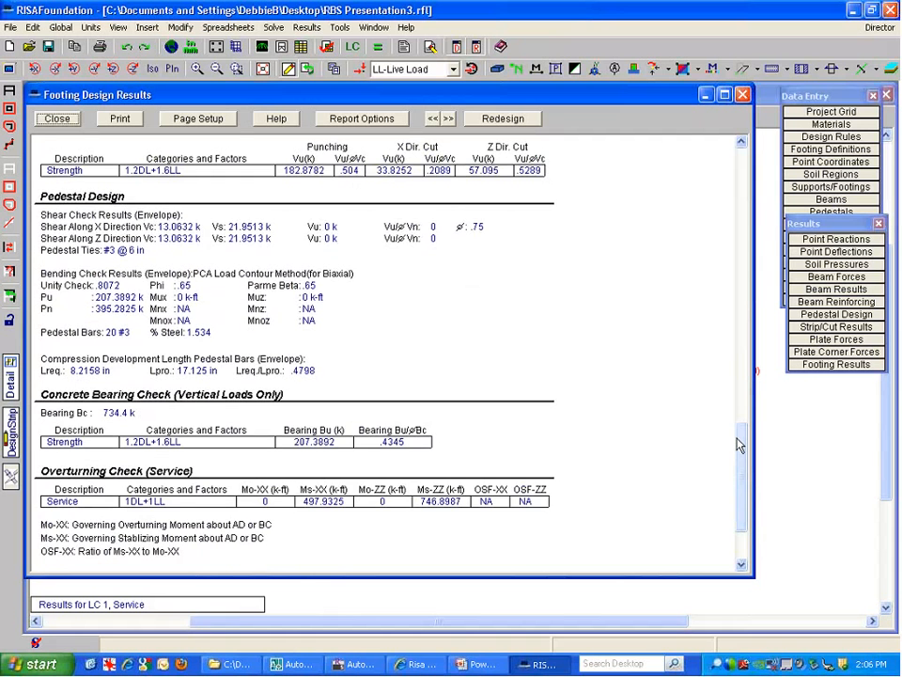
left_click_drag(739, 445, 740, 475)
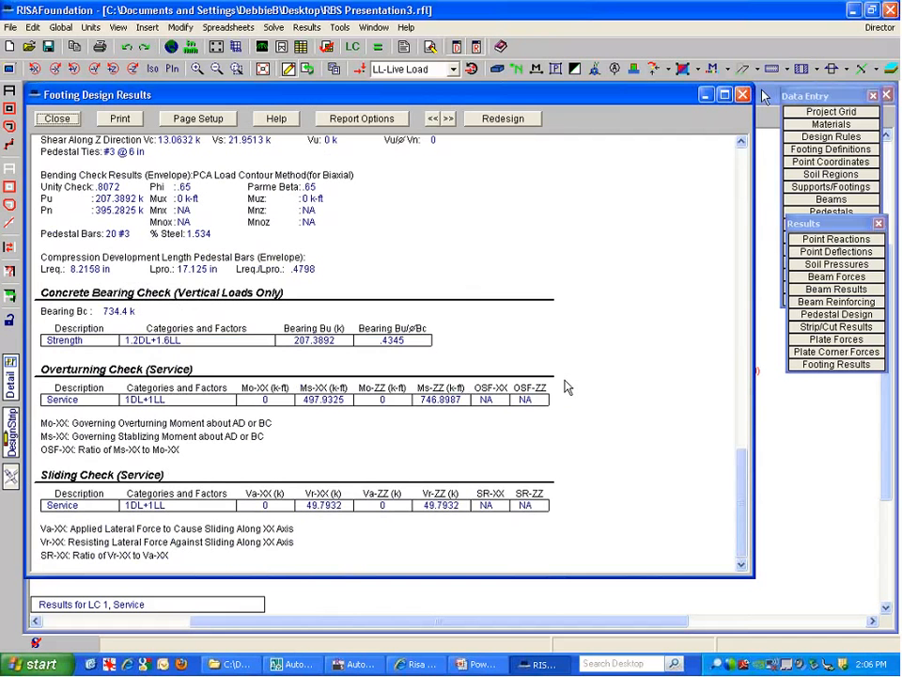
key("Escape")
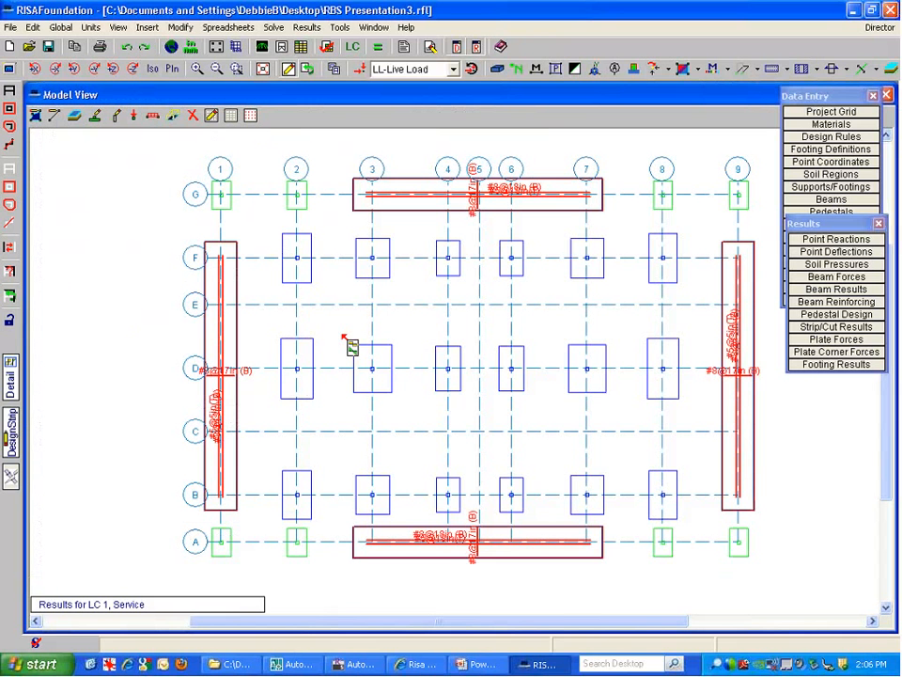
left_click_drag(817, 221, 812, 223)
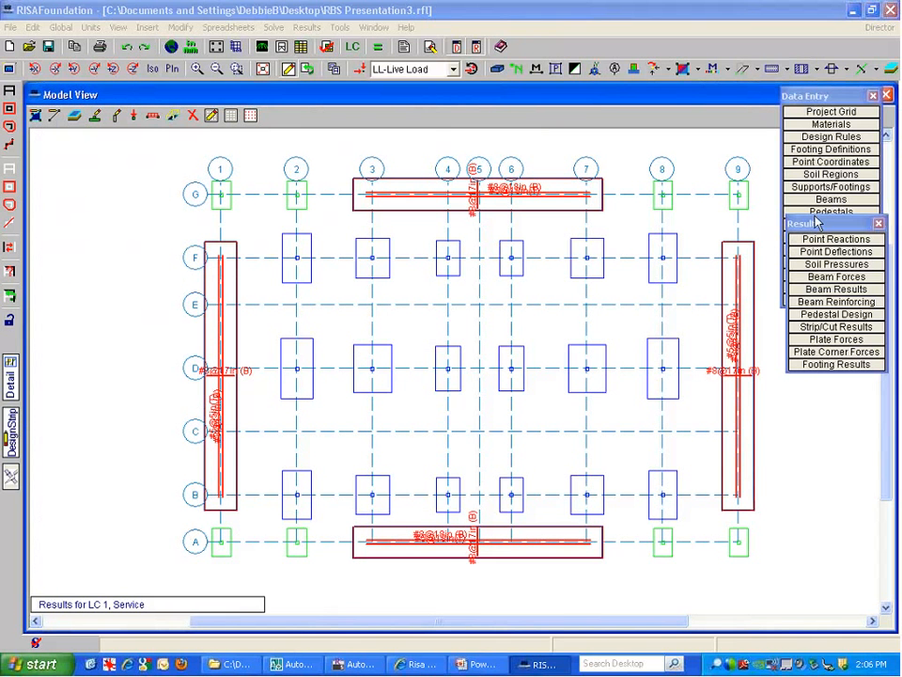
left_click(802, 324)
left_click(454, 382)
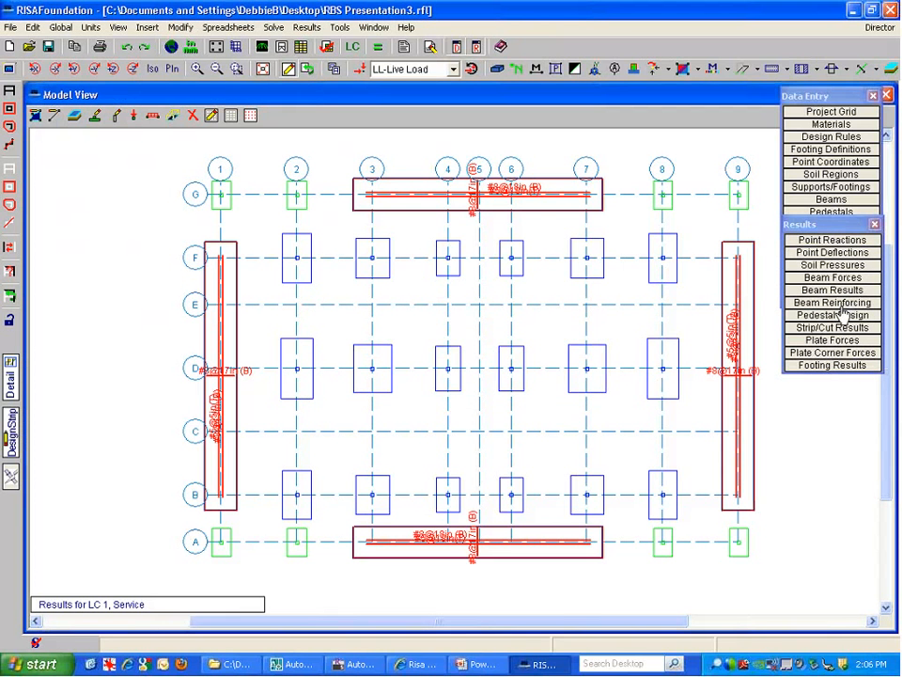
left_click(839, 241)
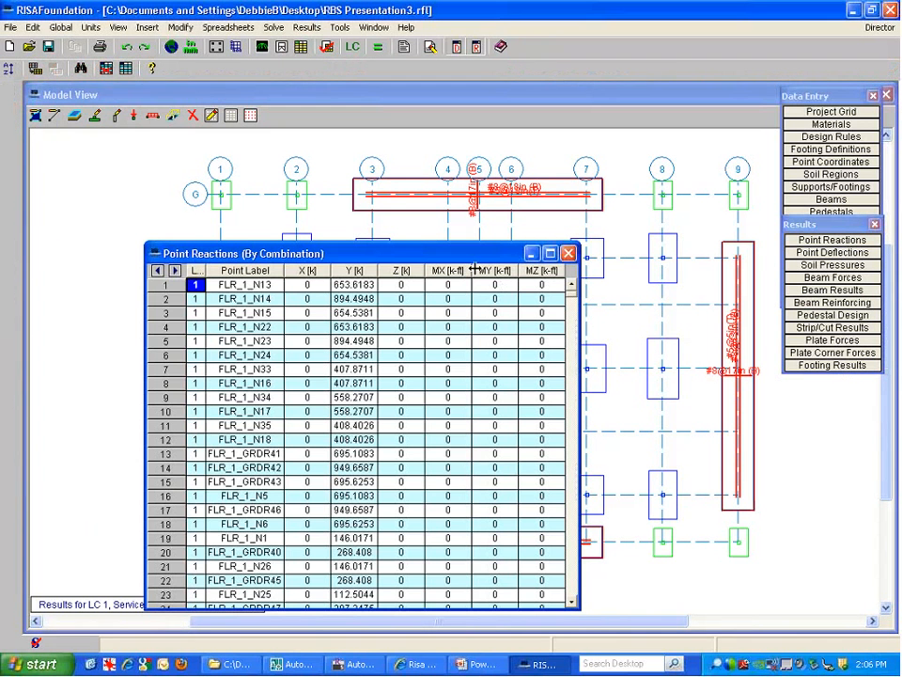
left_click_drag(467, 242, 467, 143)
left_click(836, 267)
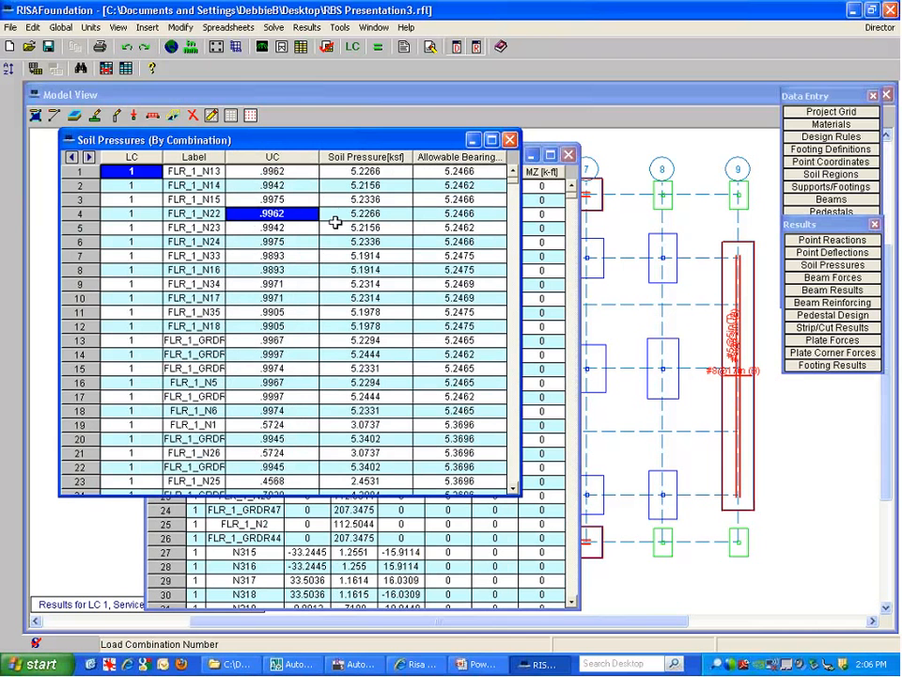
left_click(253, 219)
left_click(463, 172)
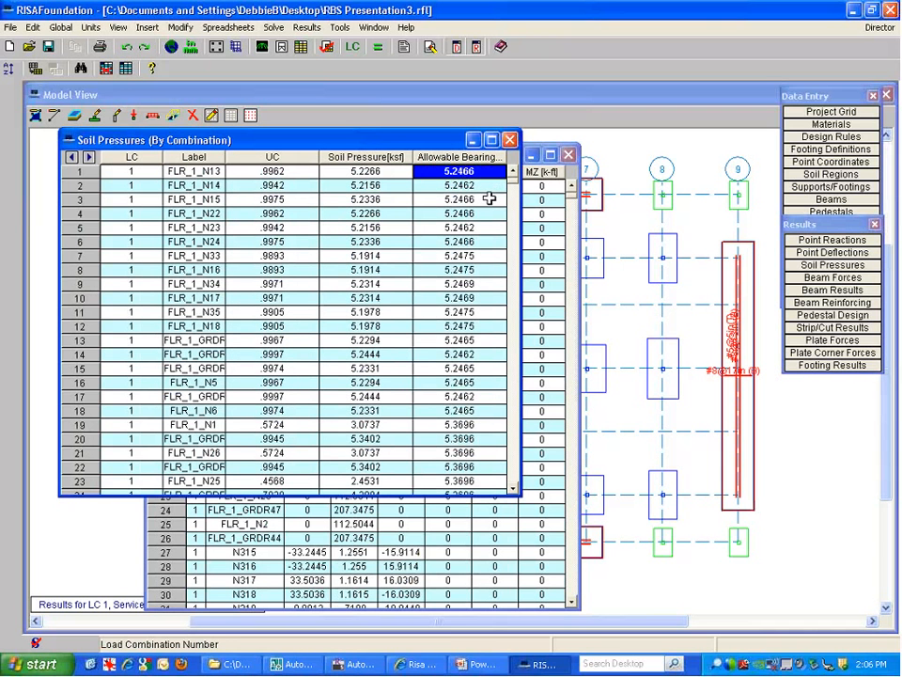
left_click(509, 140)
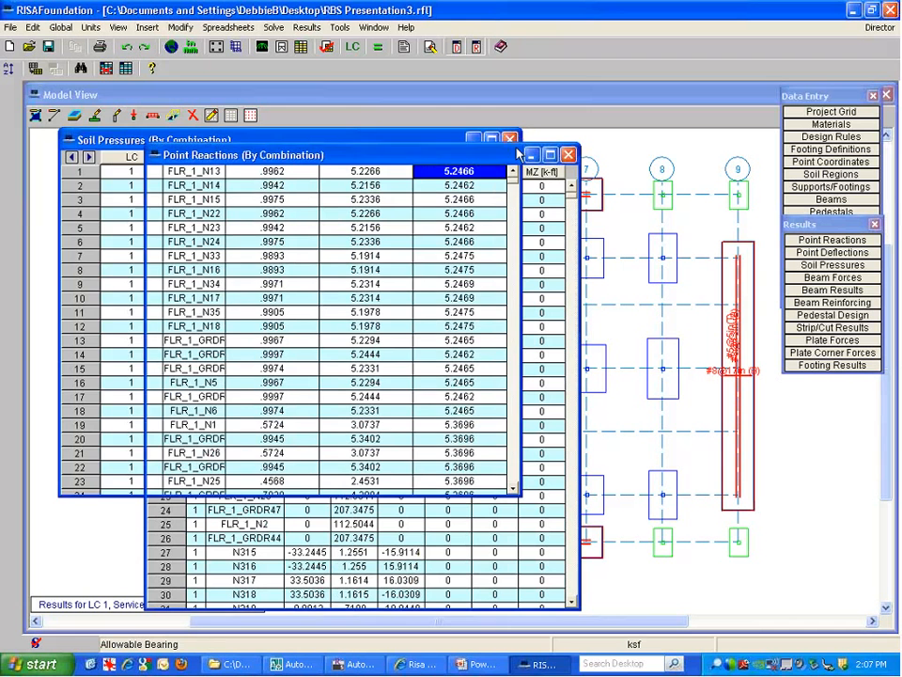
left_click(569, 155)
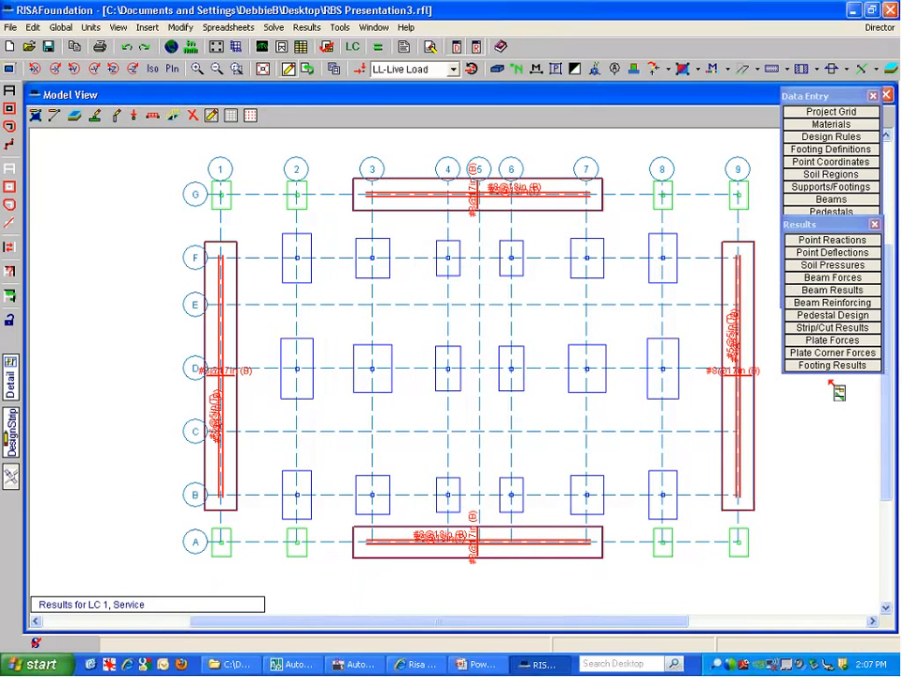
left_click(446, 200)
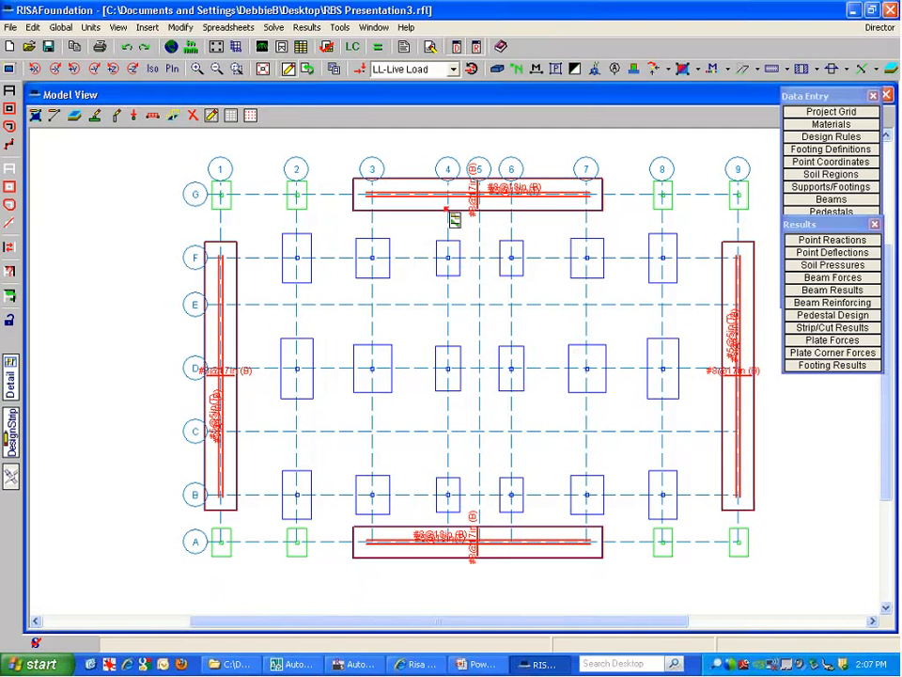
scroll(505, 205, "up", 2)
scroll(503, 204, "up", 1)
double_click(504, 201)
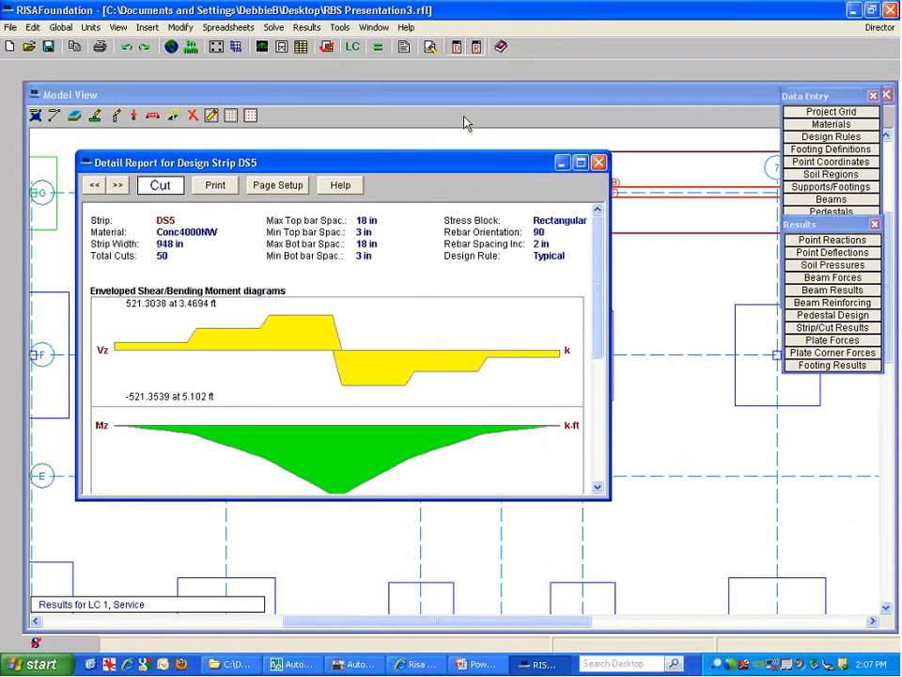
left_click_drag(483, 163, 457, 117)
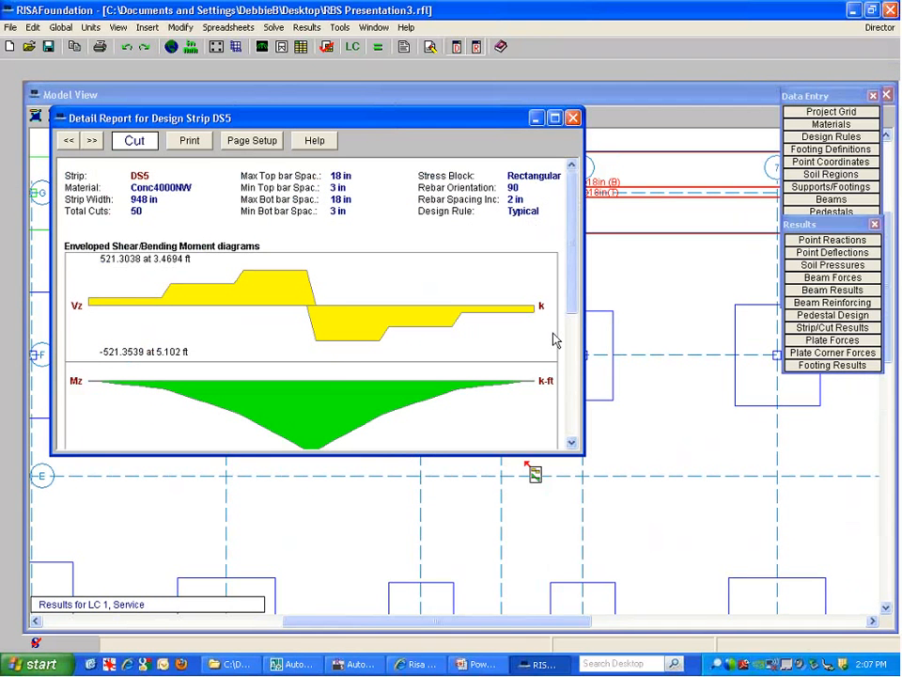
left_click_drag(315, 455, 315, 629)
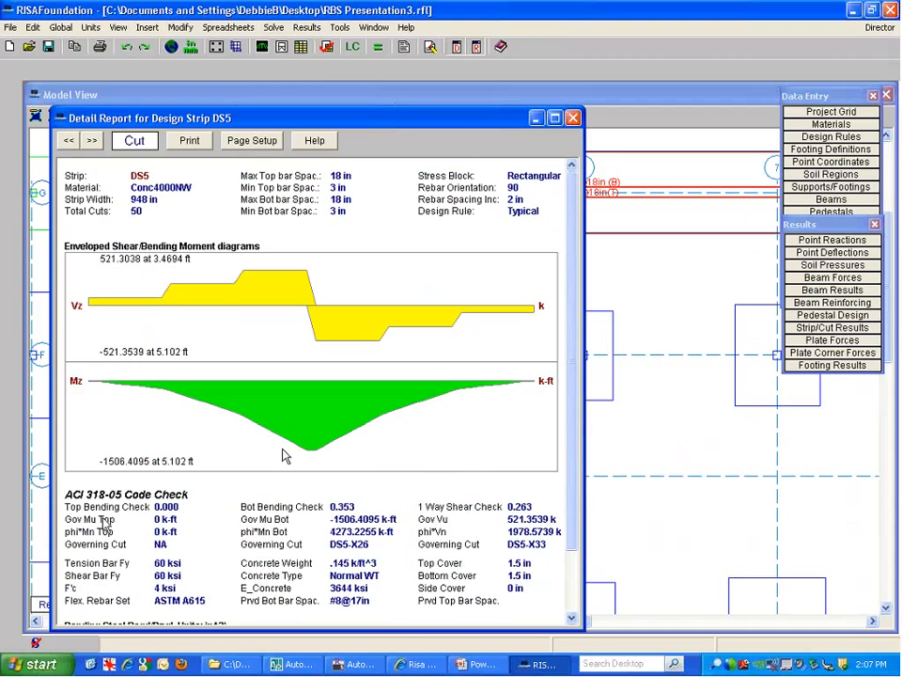
left_click_drag(571, 248, 576, 329)
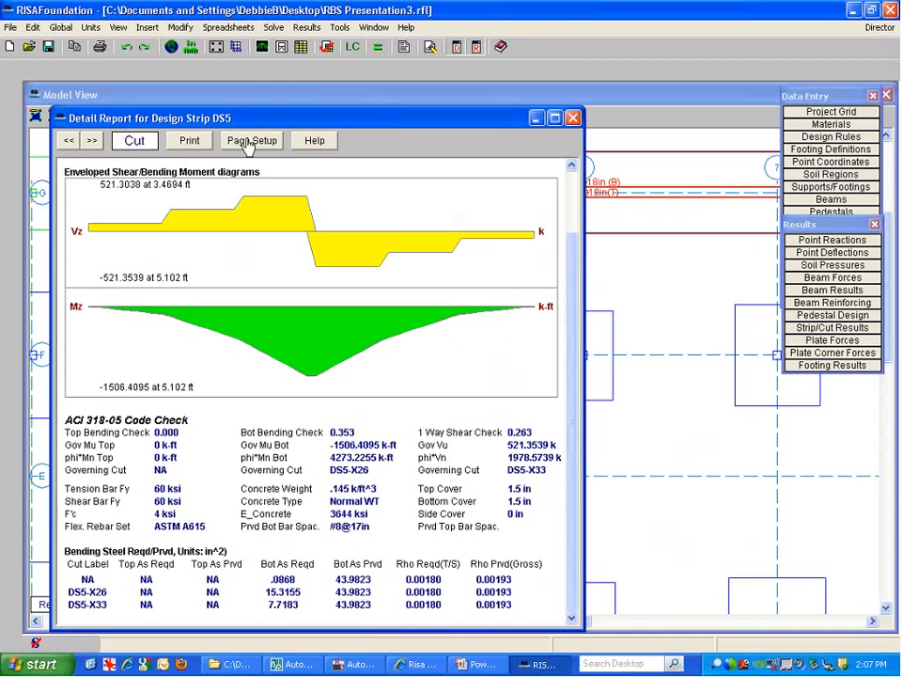
left_click(134, 142)
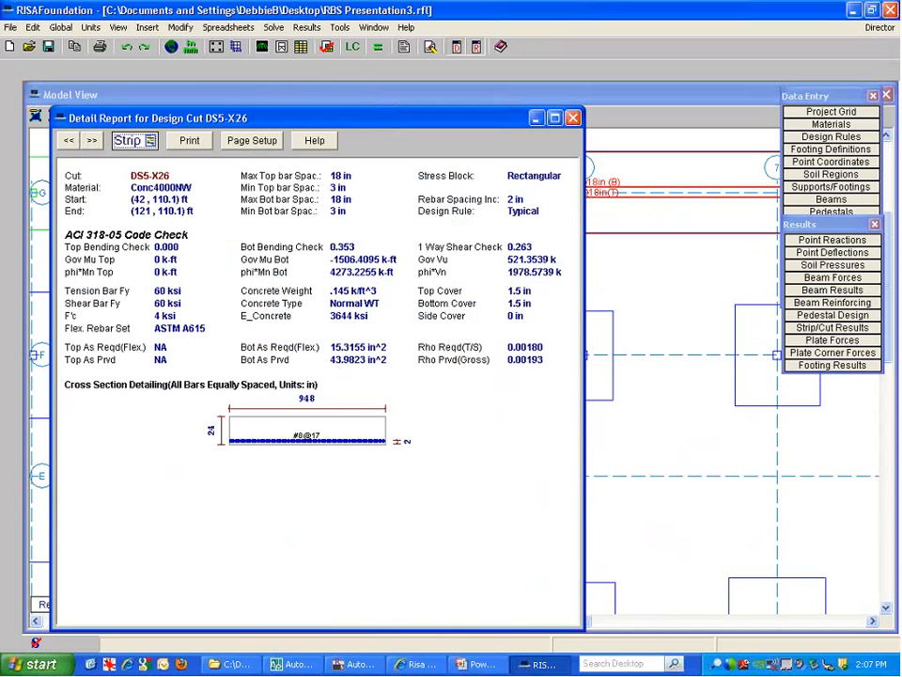
left_click(91, 141)
left_click(91, 141)
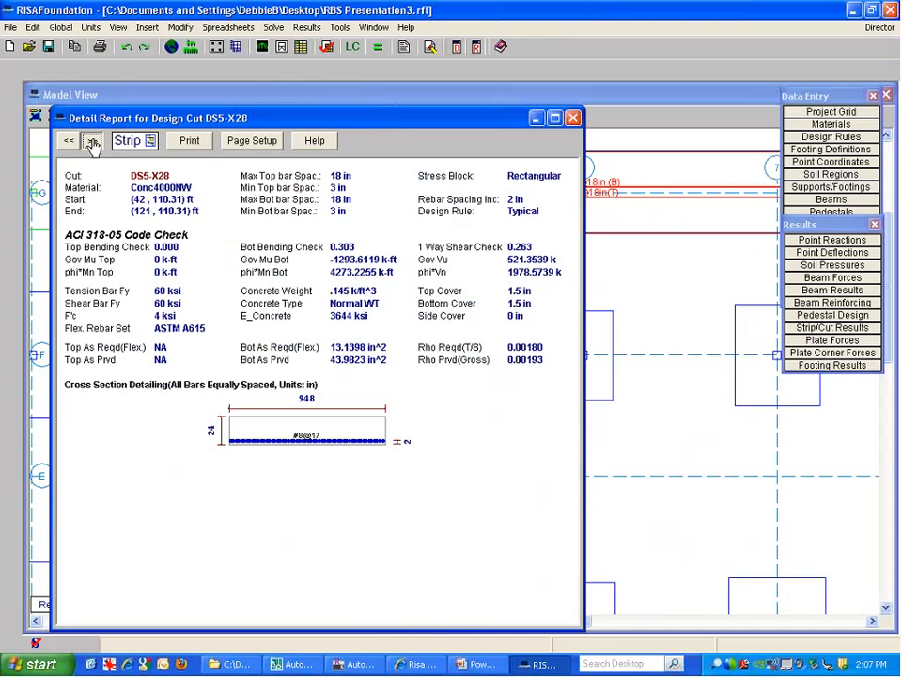
left_click(91, 141)
left_click(91, 141)
left_click(91, 141)
left_click(92, 144)
Close the strip report, jump to RISA-3D without Global Parameters, then on to RISAFloor
left_click(572, 118)
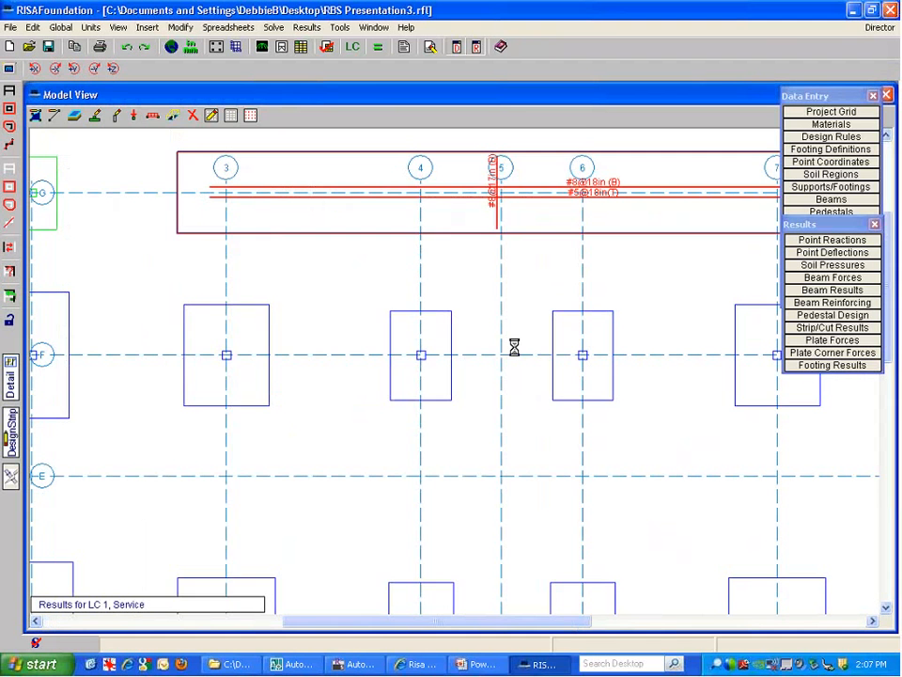
scroll(405, 376, "down", 4)
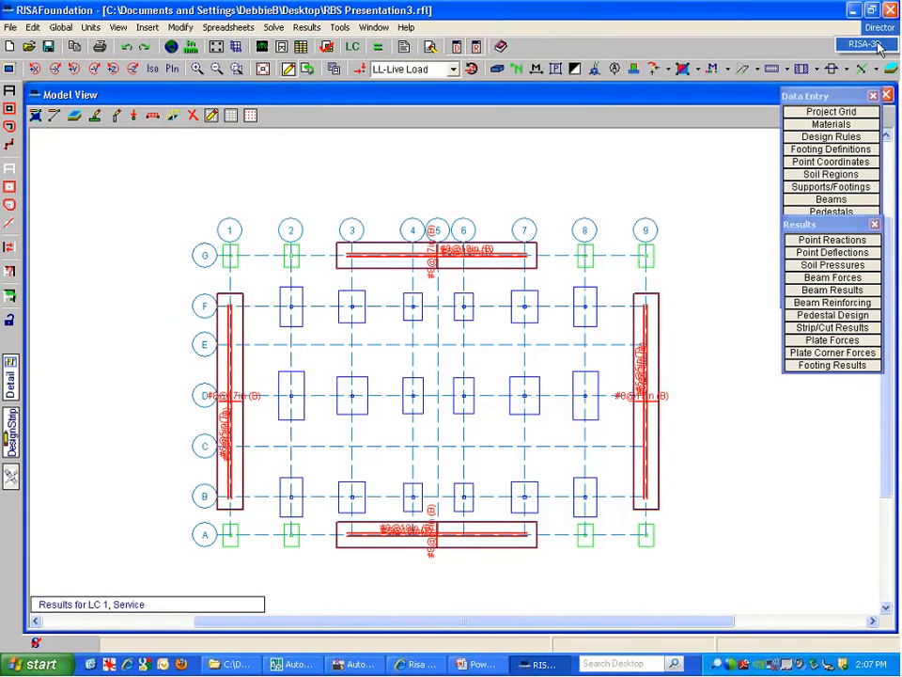
left_click(866, 44)
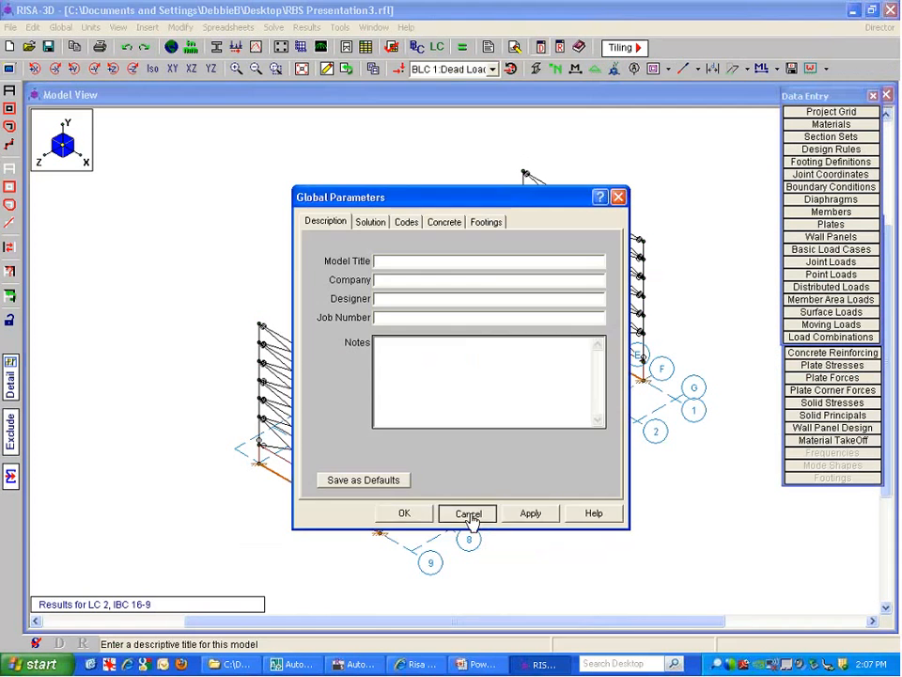
left_click(469, 515)
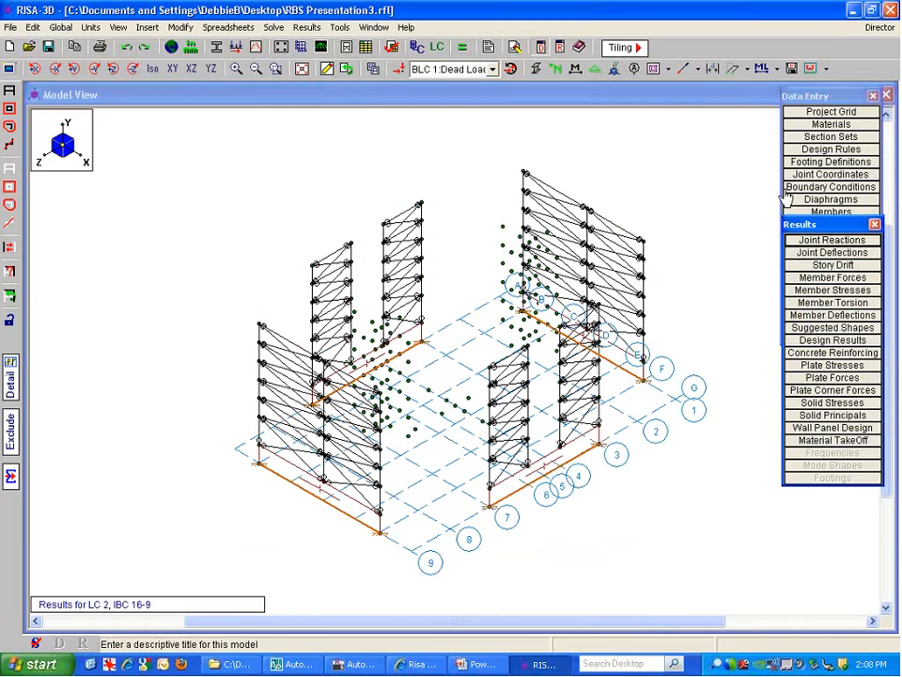
left_click(891, 30)
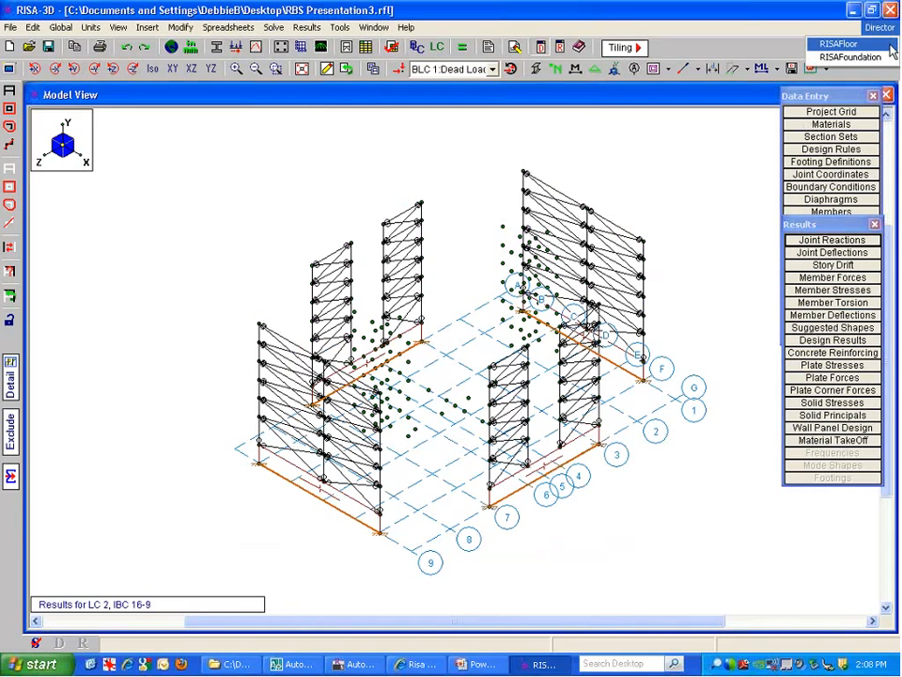
left_click(889, 45)
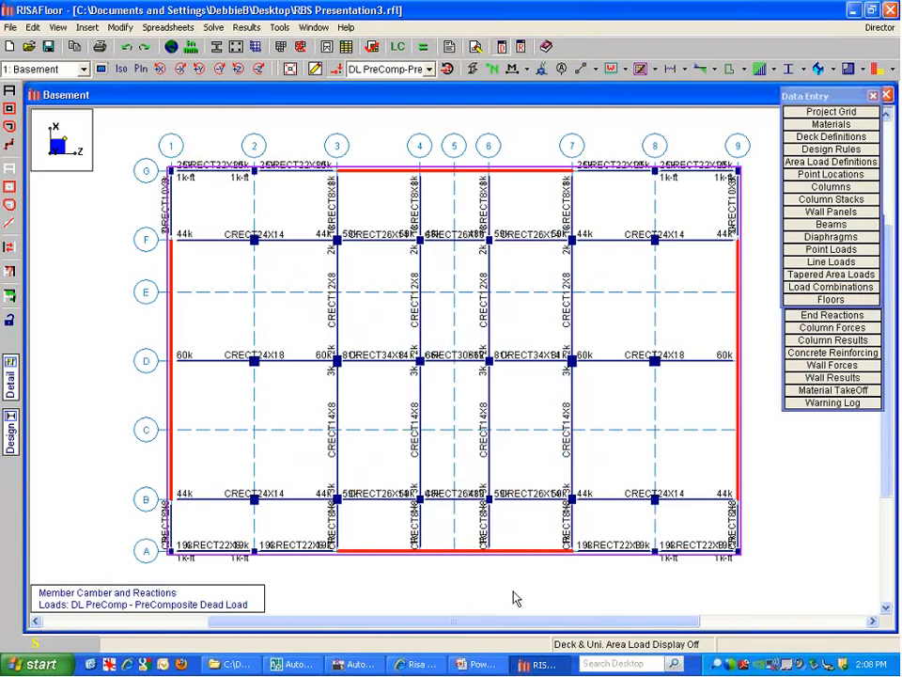
Advance the slideshow to the RISAFoundation slide on per-diaphragm wind and seismic forces
left_click(473, 663)
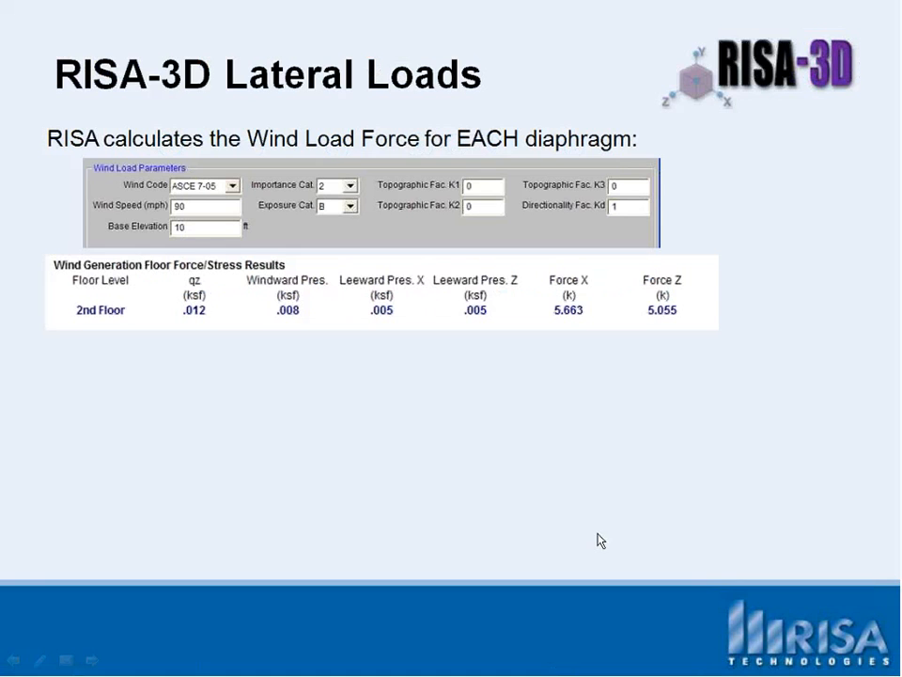
left_click(597, 534)
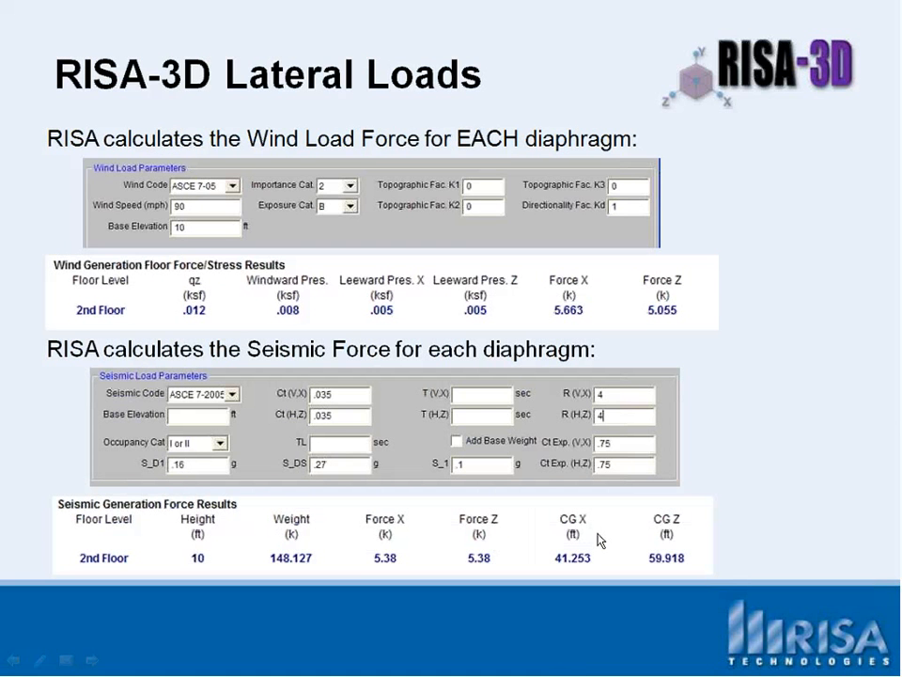
left_click(597, 537)
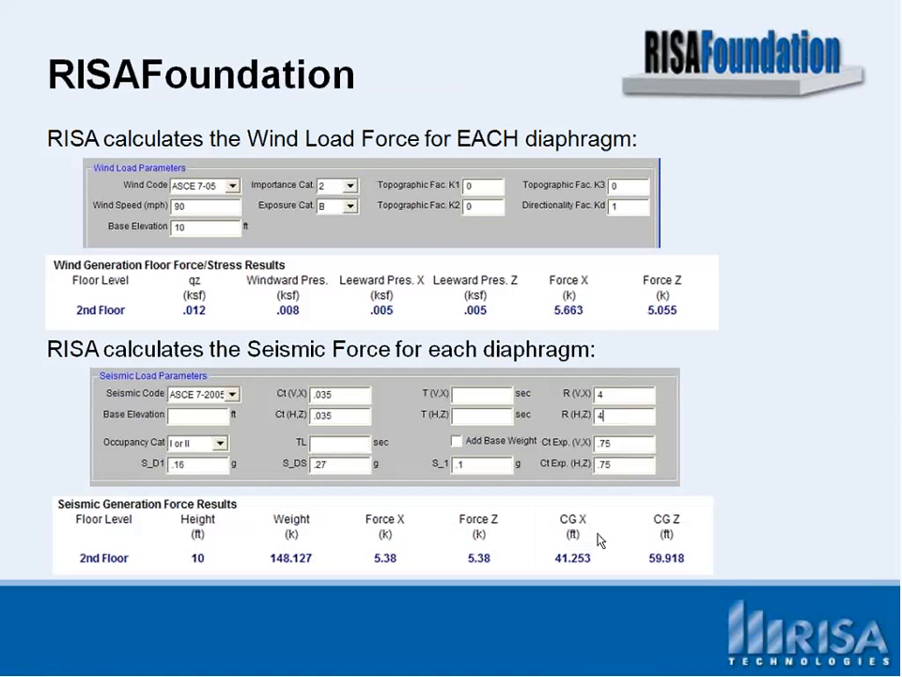